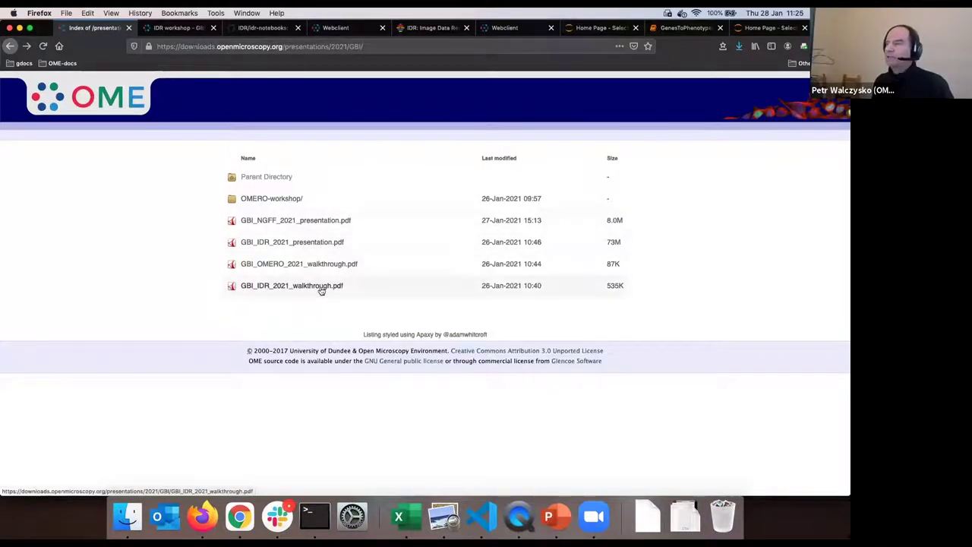
Step: From the walkthrough PDF, open the idr.openmicroscopy.org link in a new background tab
right_click(295, 287)
key(Escape)
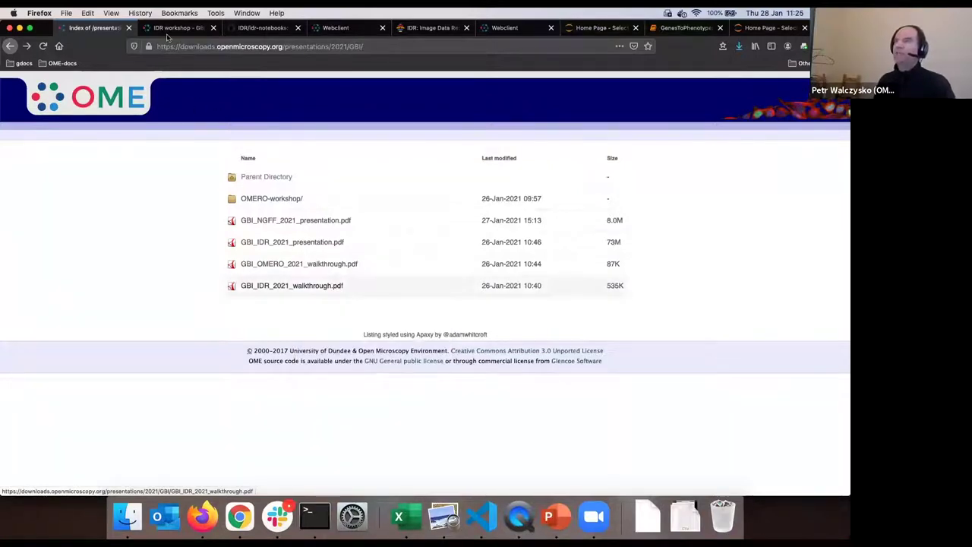
click(183, 28)
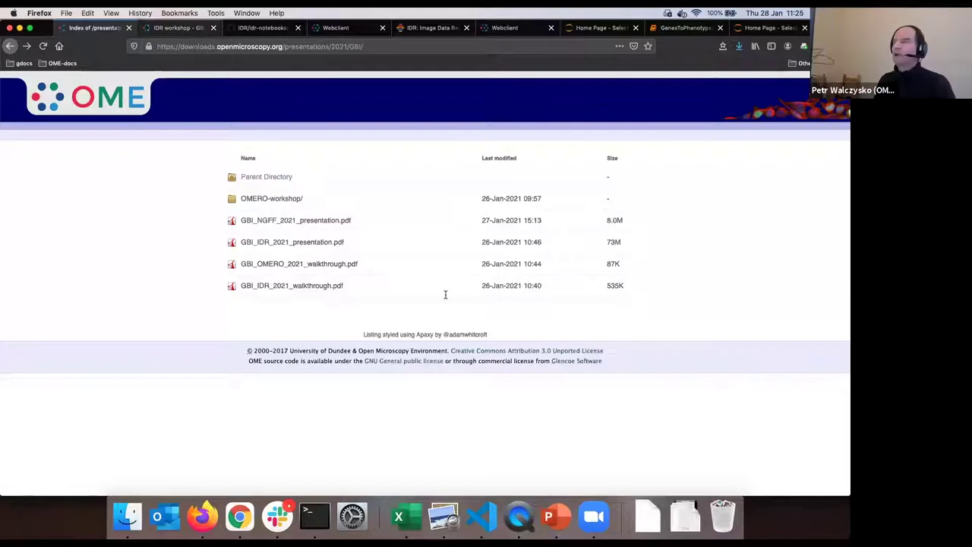
scroll(486, 315, up, 20)
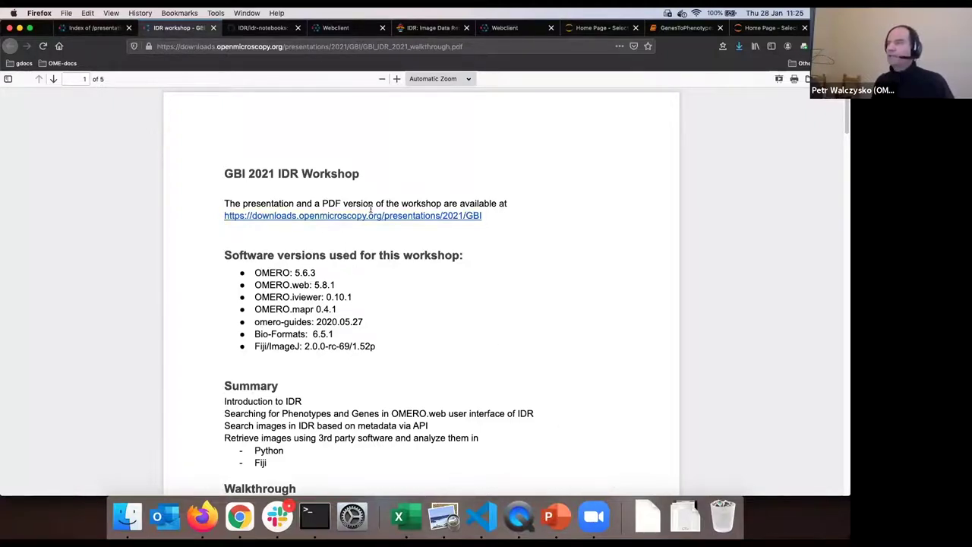
scroll(352, 260, down, 2)
scroll(352, 261, down, 4)
scroll(351, 260, down, 2)
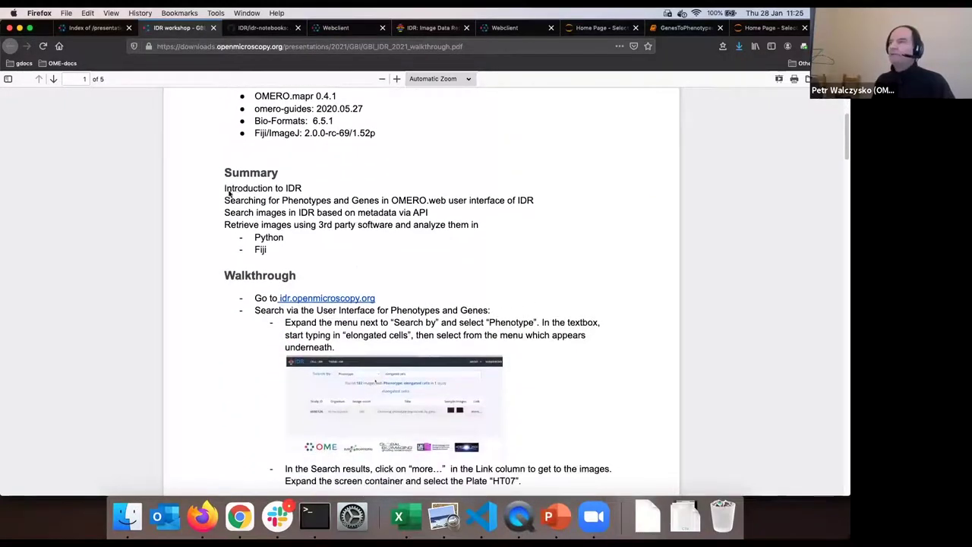
scroll(226, 177, down, 1)
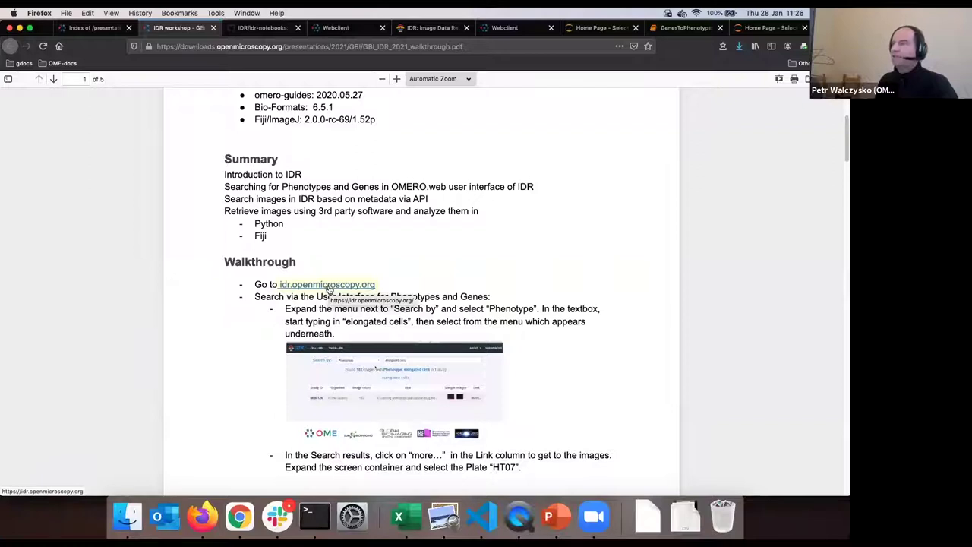
right_click(326, 290)
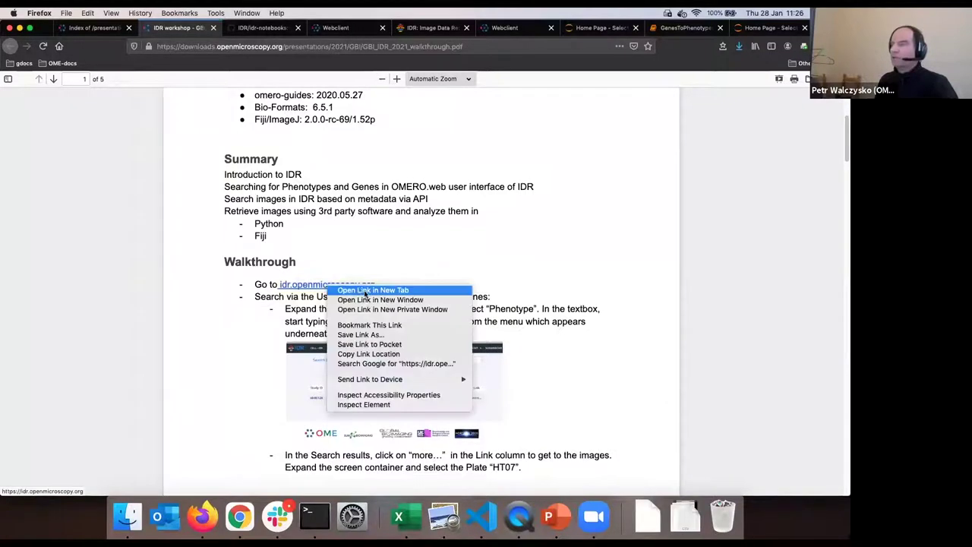
click(365, 294)
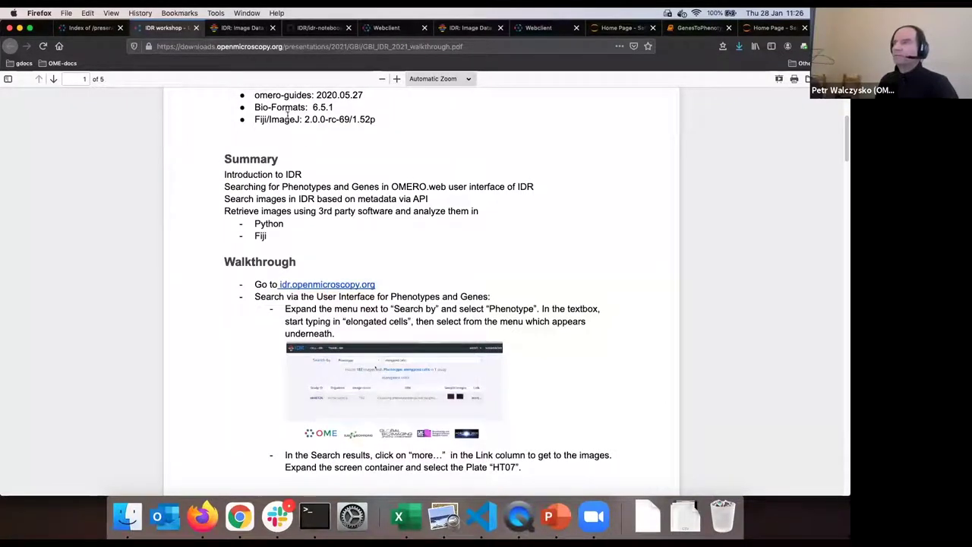
Step: Go to the IDR: Image Data tab and show the Welcome to IDR study search list
click(250, 28)
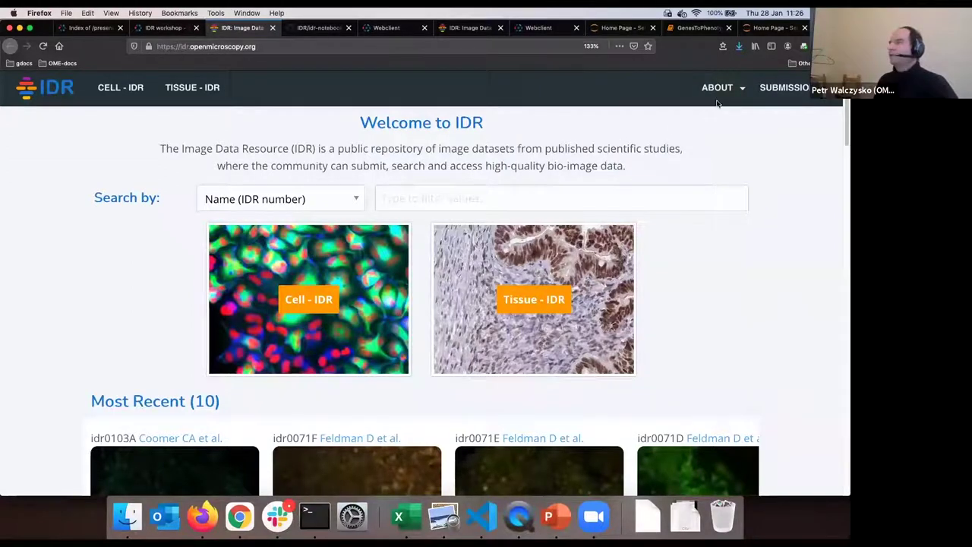
mouse_move(717, 97)
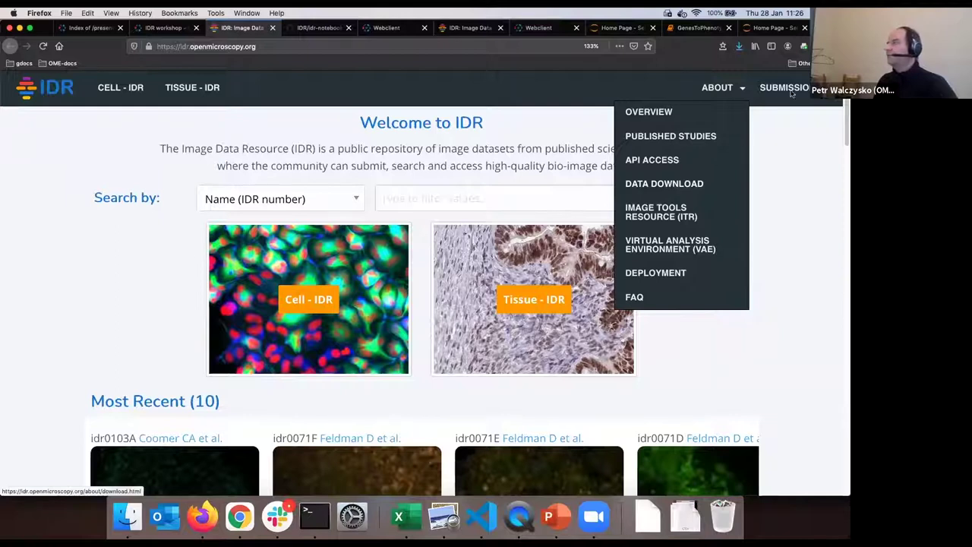
mouse_move(790, 88)
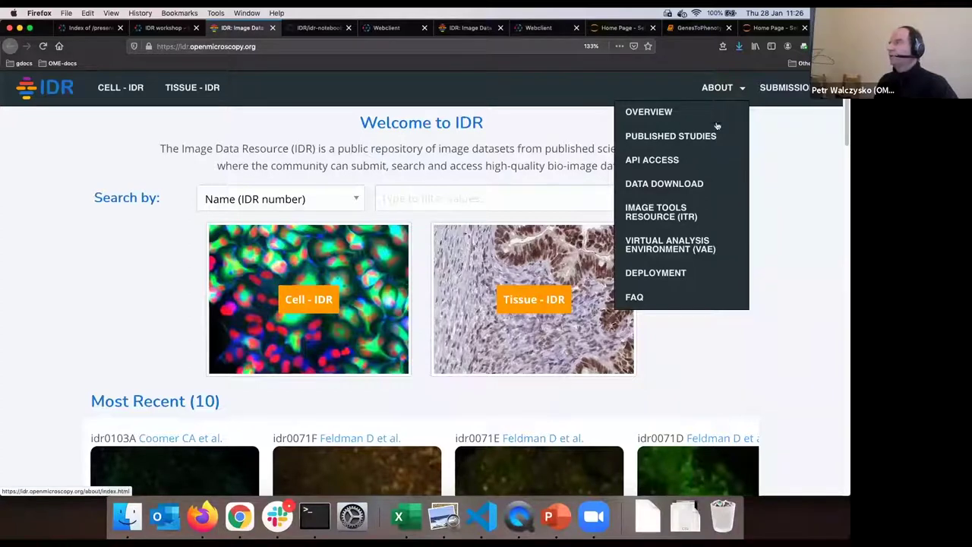
click(411, 199)
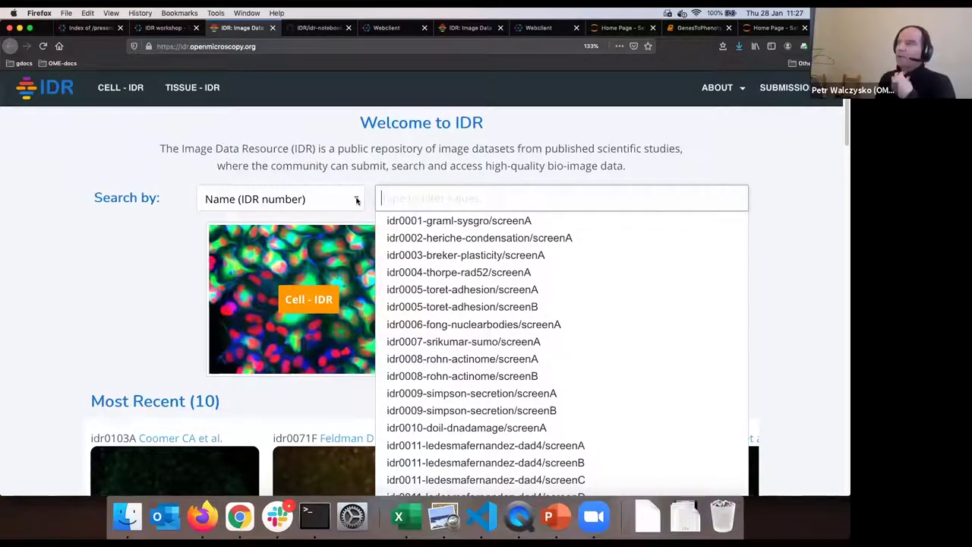
Step: Search IDR by Phenotype, entering 'el' and choosing the 'elongated cells' suggestion
click(356, 199)
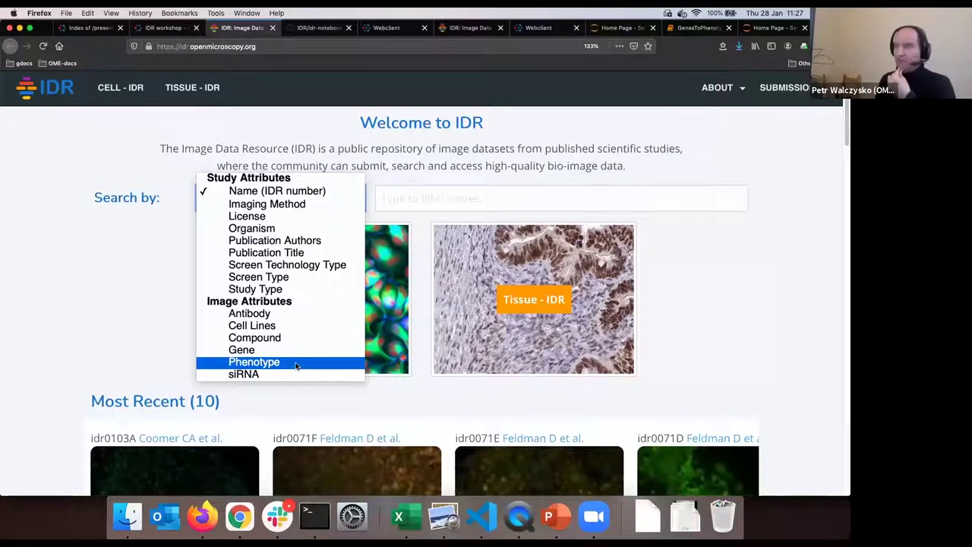
key(Escape)
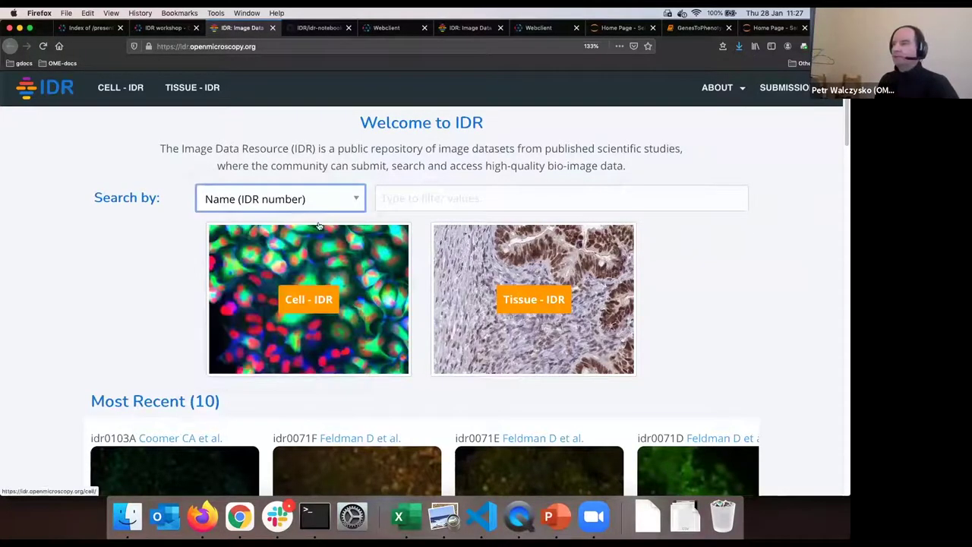
click(353, 200)
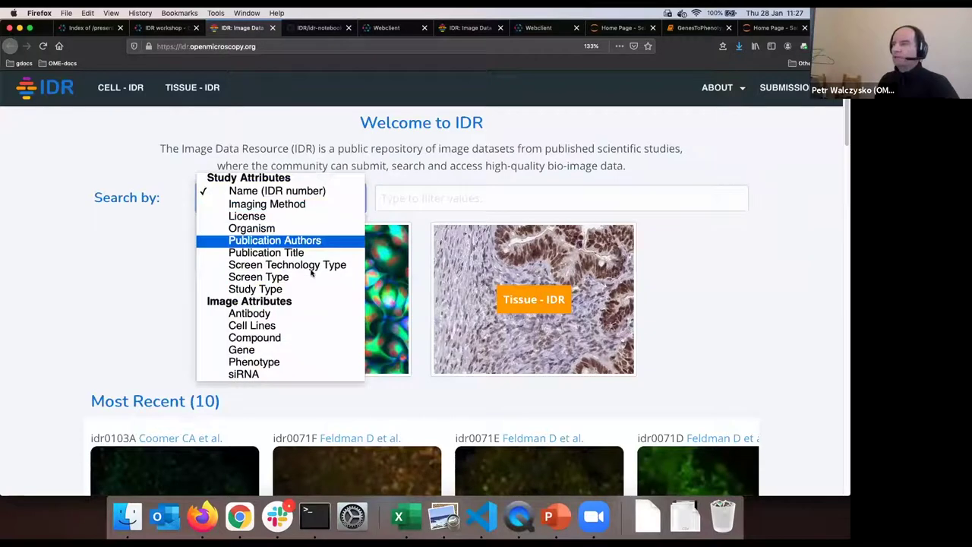
click(298, 362)
click(407, 198)
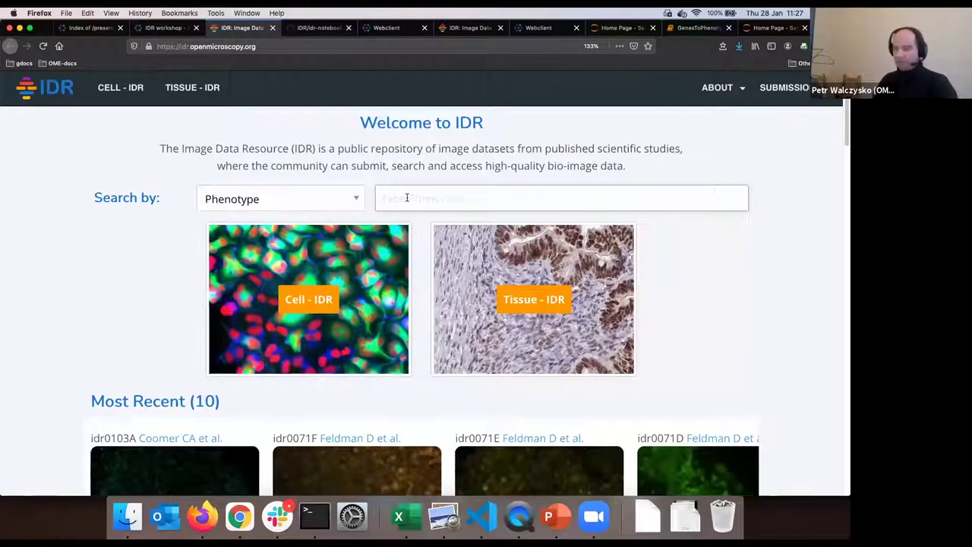
text(elon)
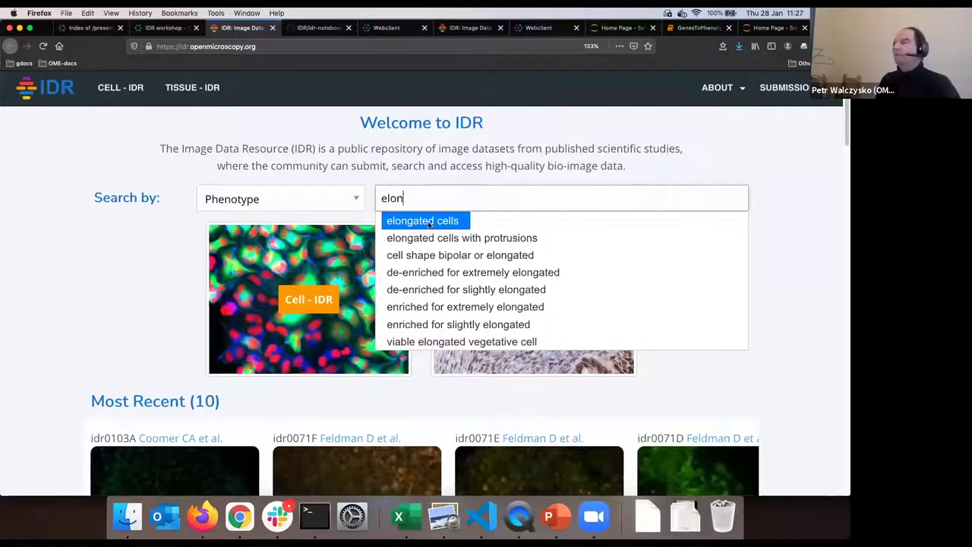
click(429, 222)
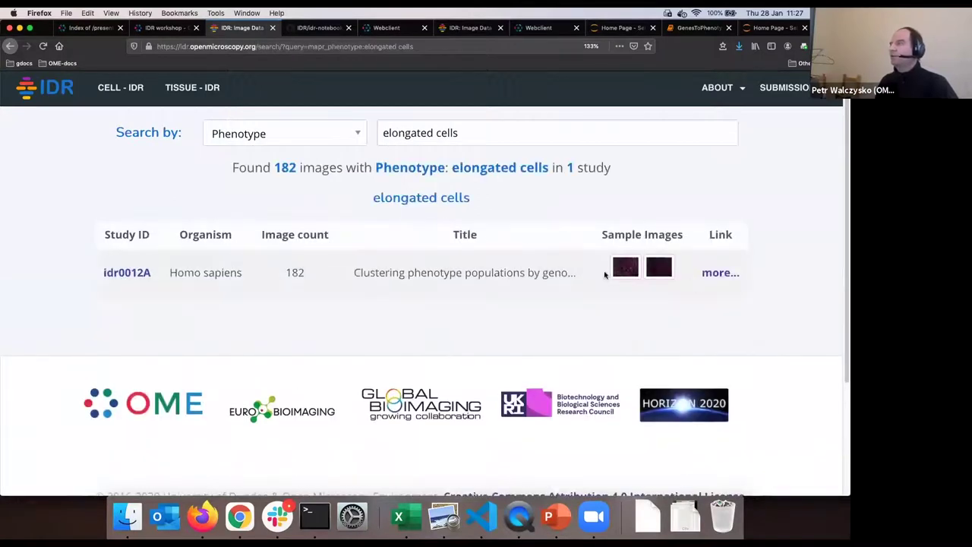
Step: Open the idr0012A result's 182 elongated cells images, grouped by plate, via its 'more...' link
click(714, 275)
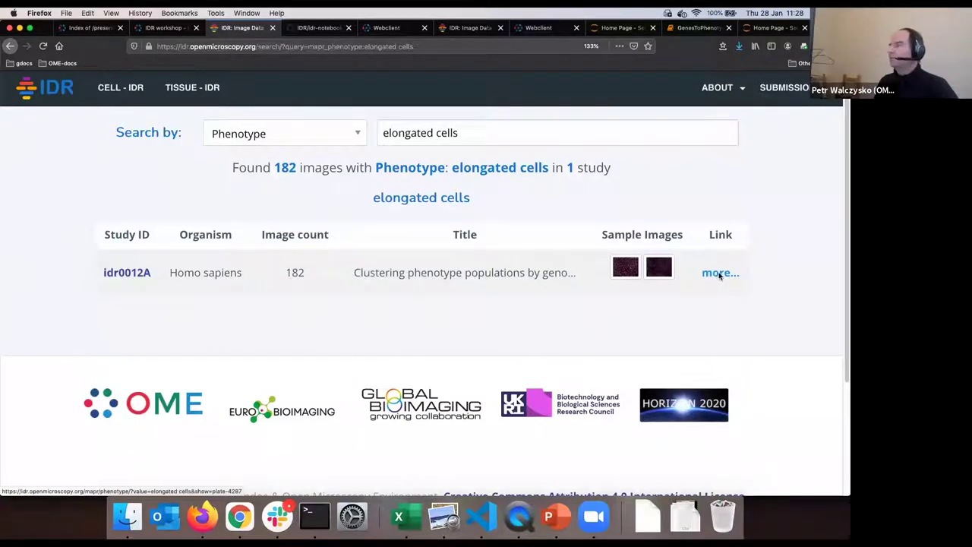
click(444, 254)
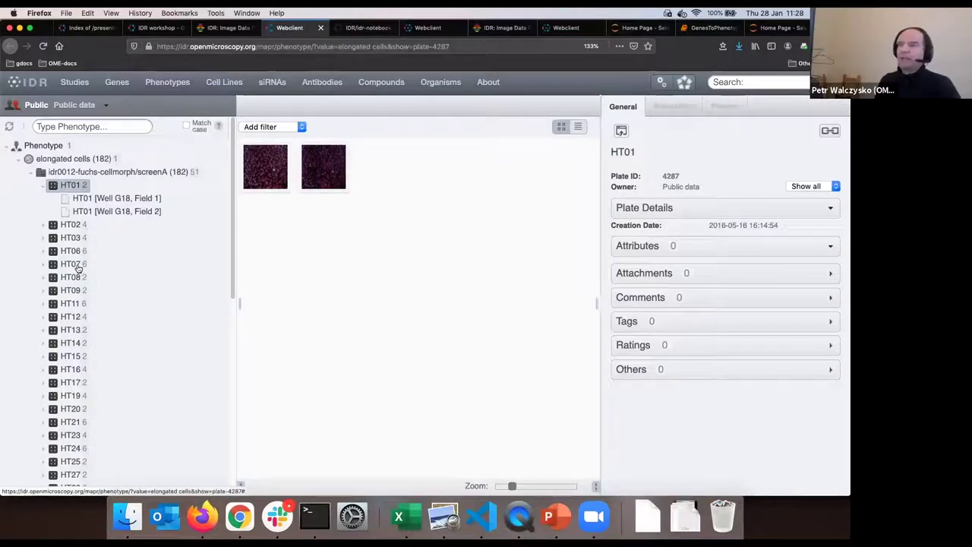
Step: Expand plate HT07 and view image HT07 [Well G9, Field 1] details showing gene IRF1 (3659)
click(78, 266)
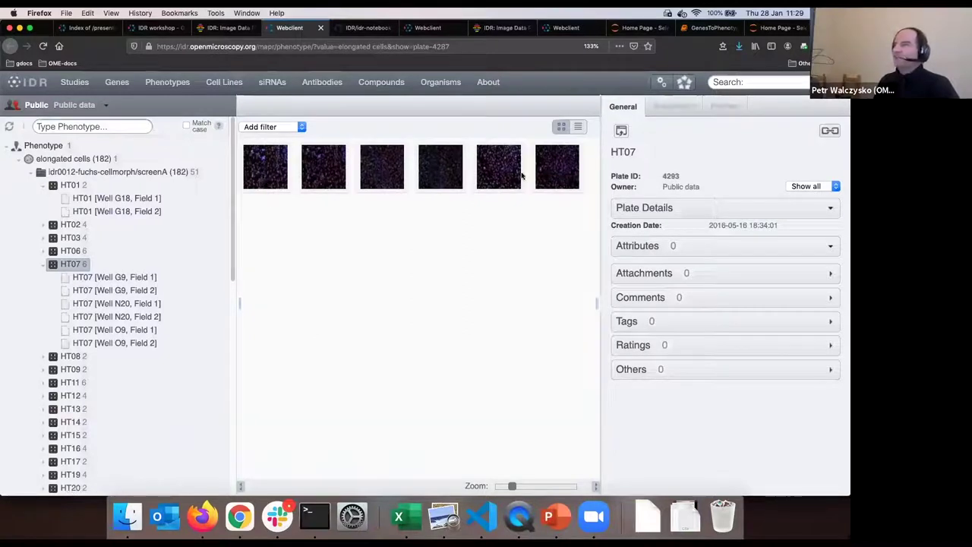
click(267, 186)
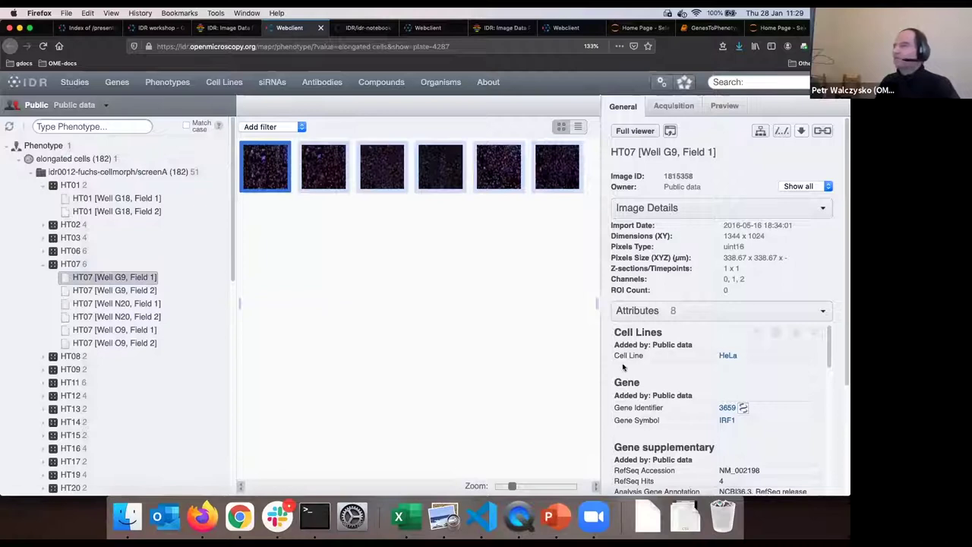
scroll(779, 387, down, 2)
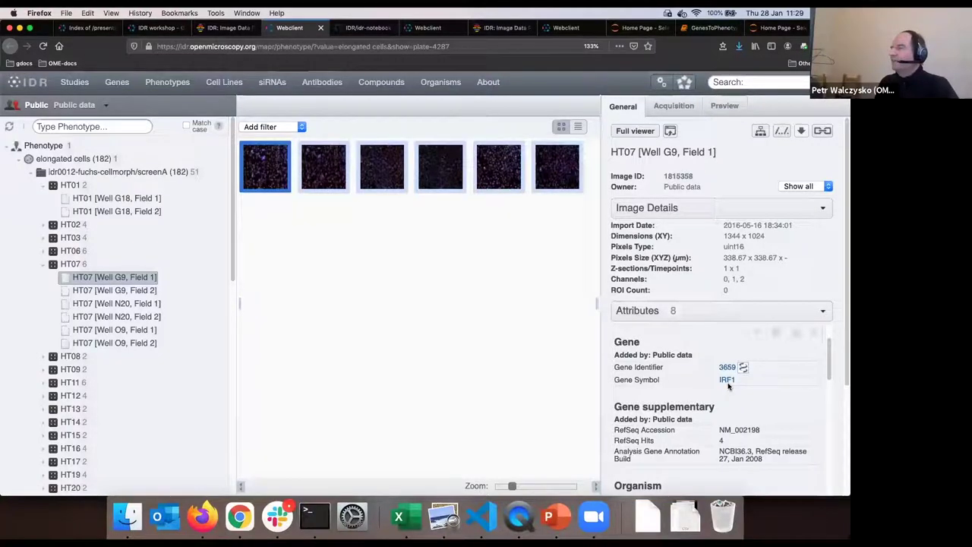
mouse_move(747, 372)
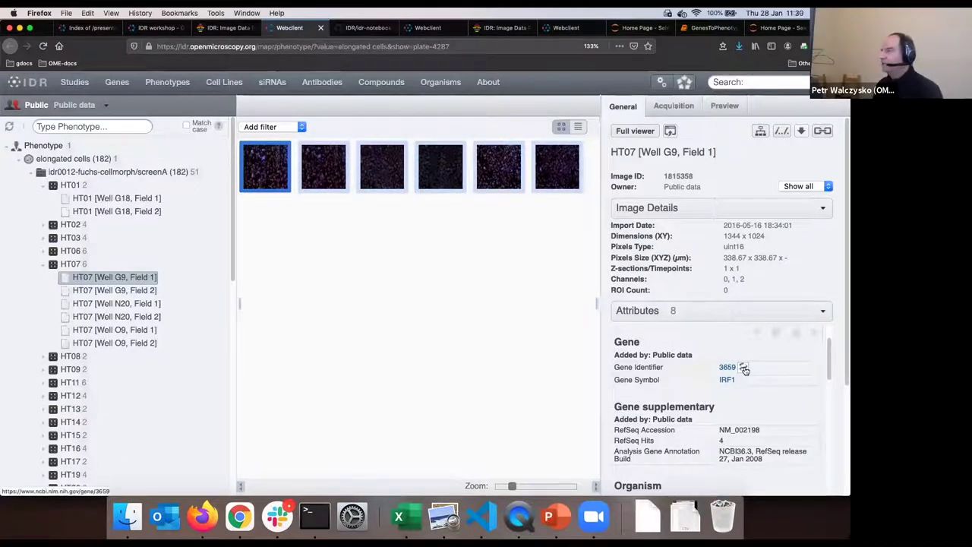
Step: Open NCBI Gene entry 3659 (IRF1) in a new tab, view it, then return to IDR
right_click(744, 369)
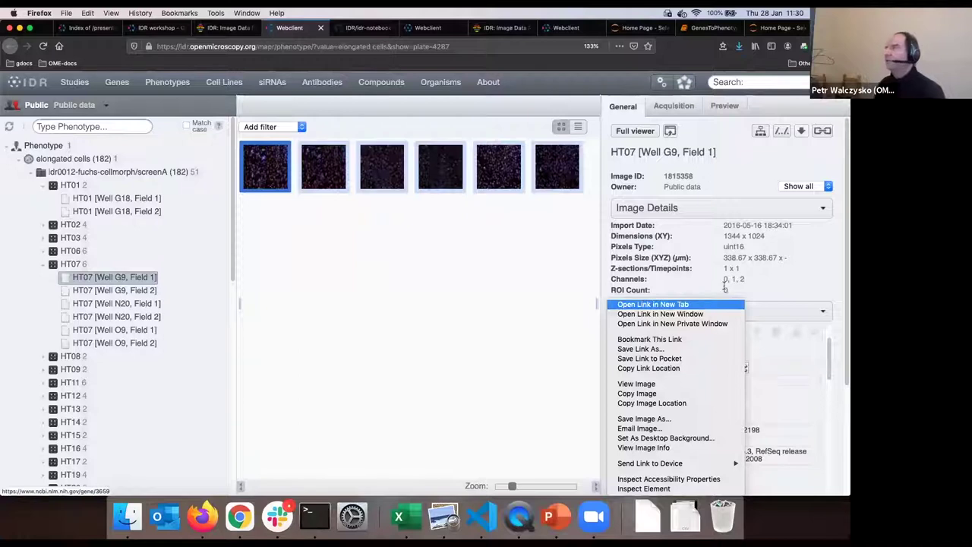
click(661, 304)
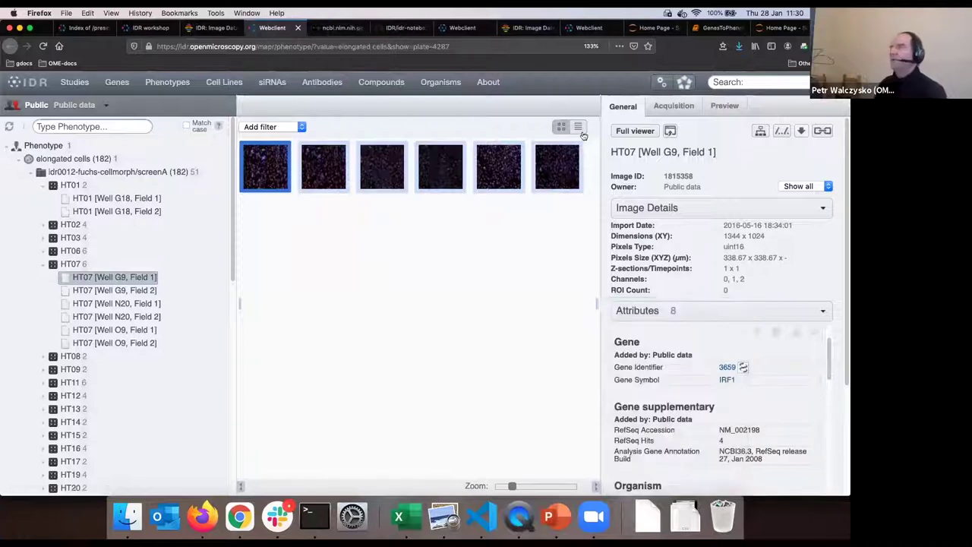
click(338, 30)
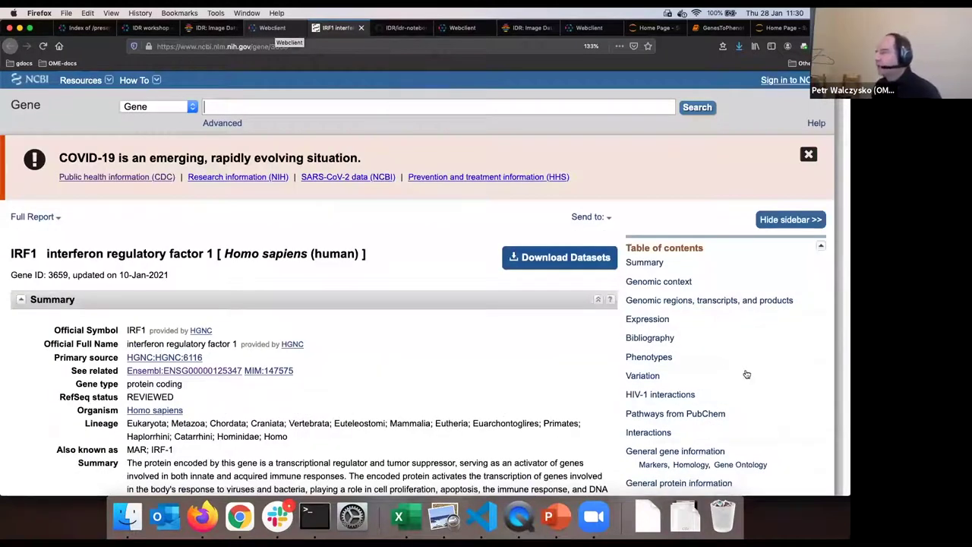
key(ctrl+shift+Tab)
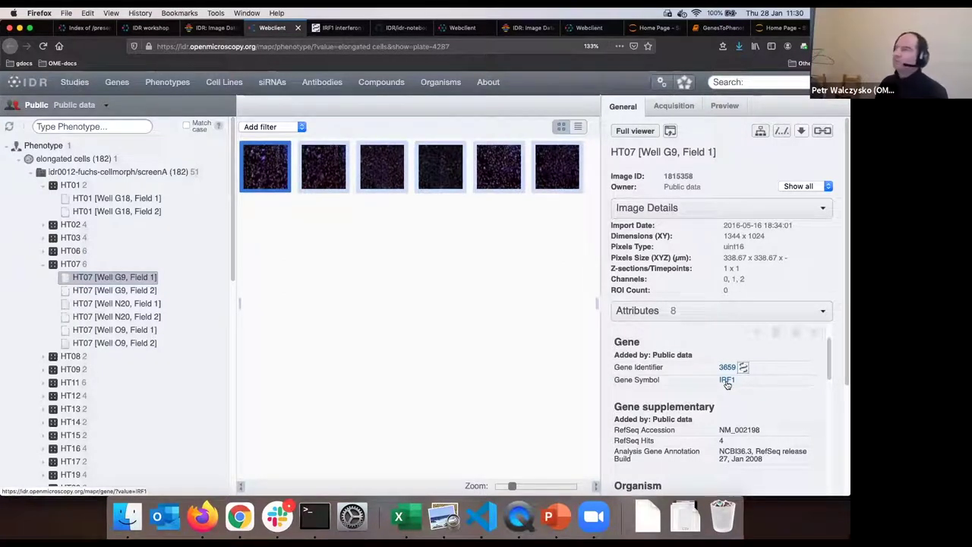
Step: Browse IRF1's 804 images and open Human Protein Atlas dataset HPA063131's 495 tissue images
click(726, 381)
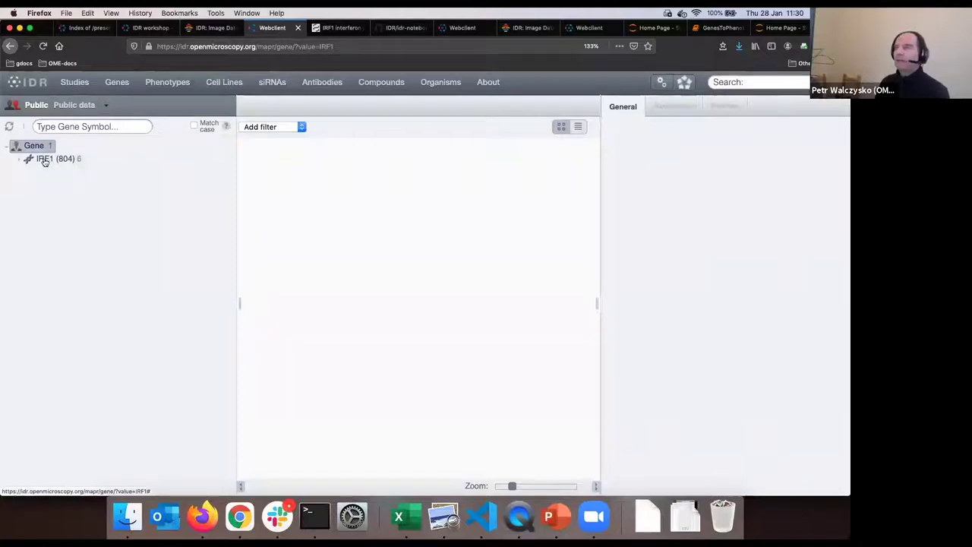
click(45, 159)
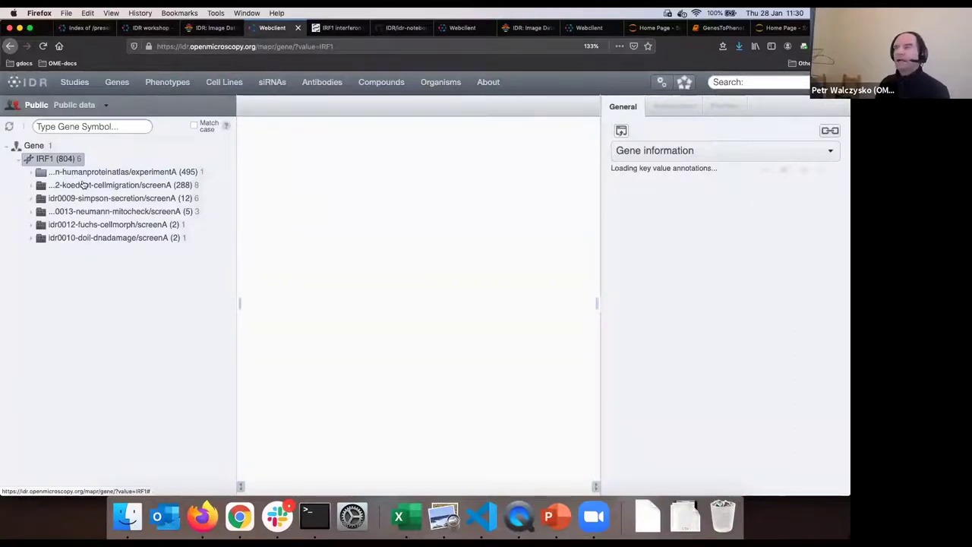
click(63, 172)
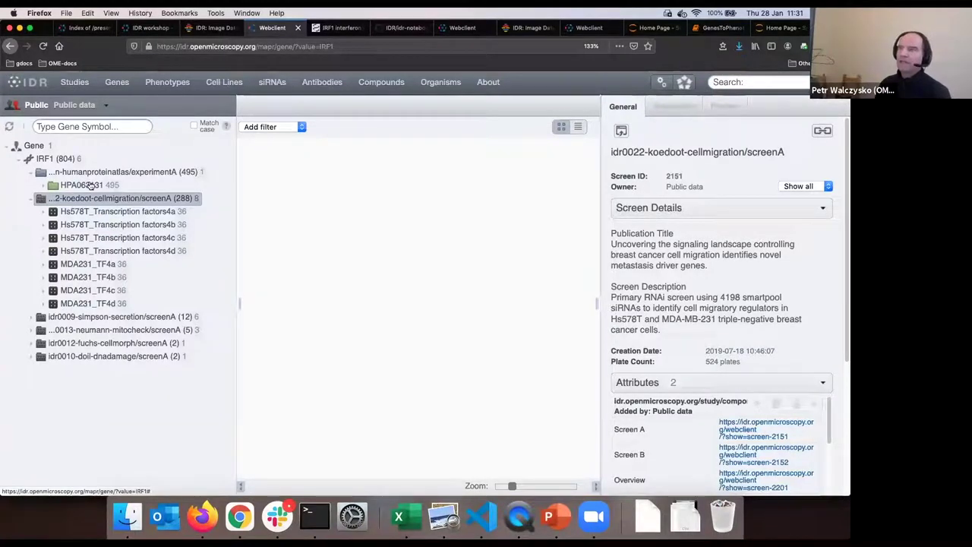
click(89, 185)
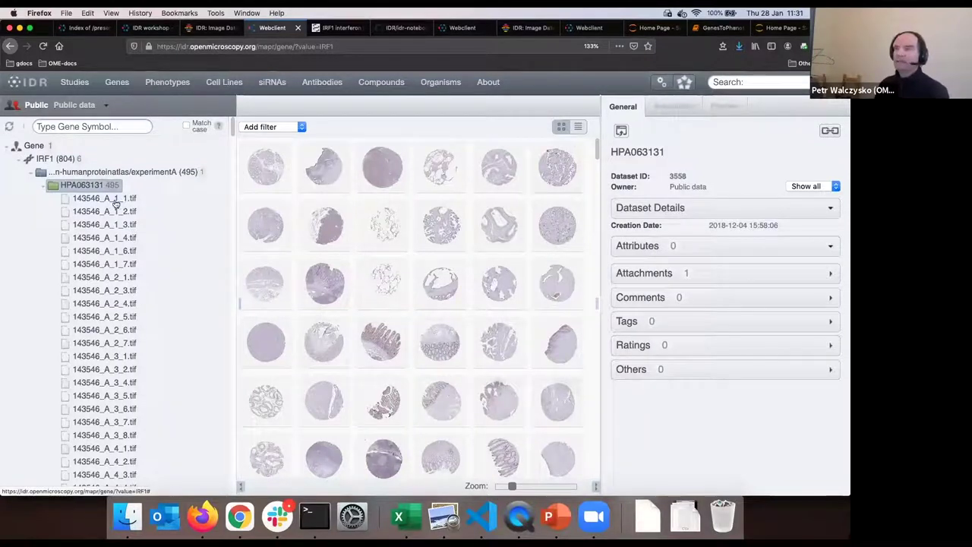
Step: Select tissue image 143546_A_1_1.tif to show its 3000 x 3000 size and HPA063131 antibody attributes
click(114, 199)
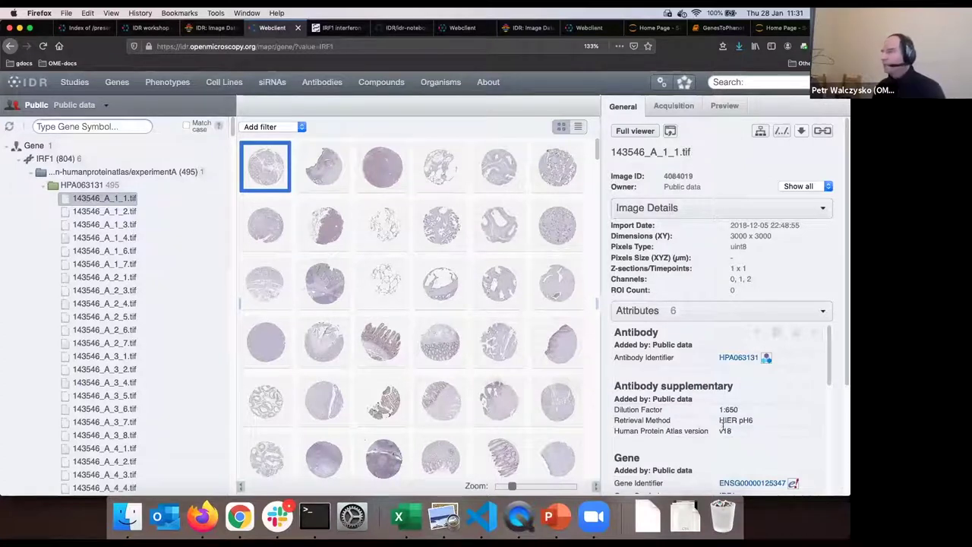
scroll(770, 408, down, 3)
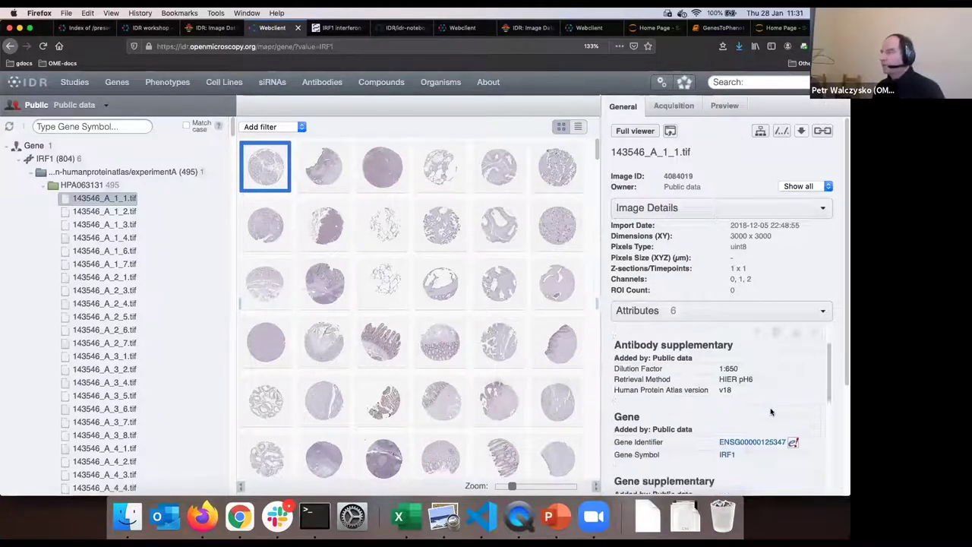
scroll(770, 408, up, 3)
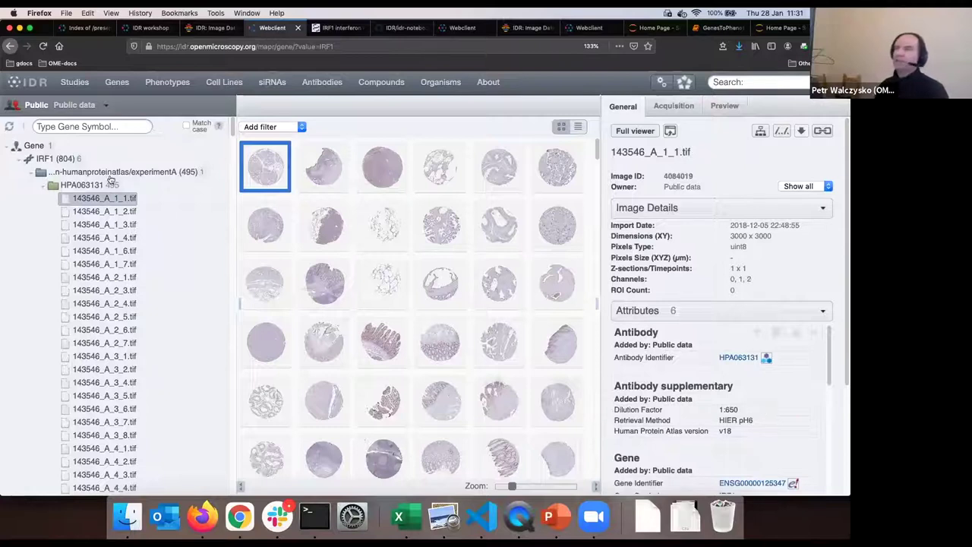
Step: Adjust the tree panel width so thumbnails reflow, then read the image's six attributes
drag(238, 304, 256, 304)
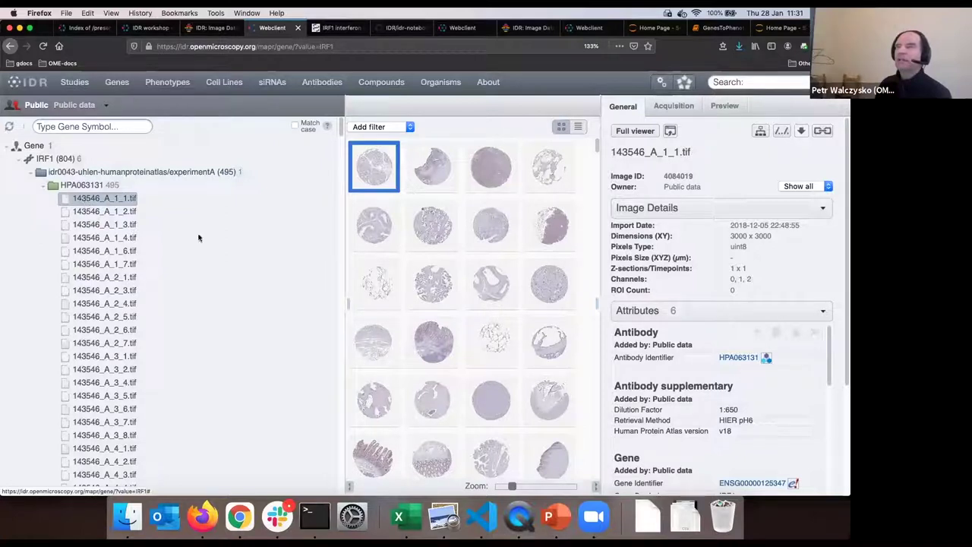
drag(347, 304, 262, 296)
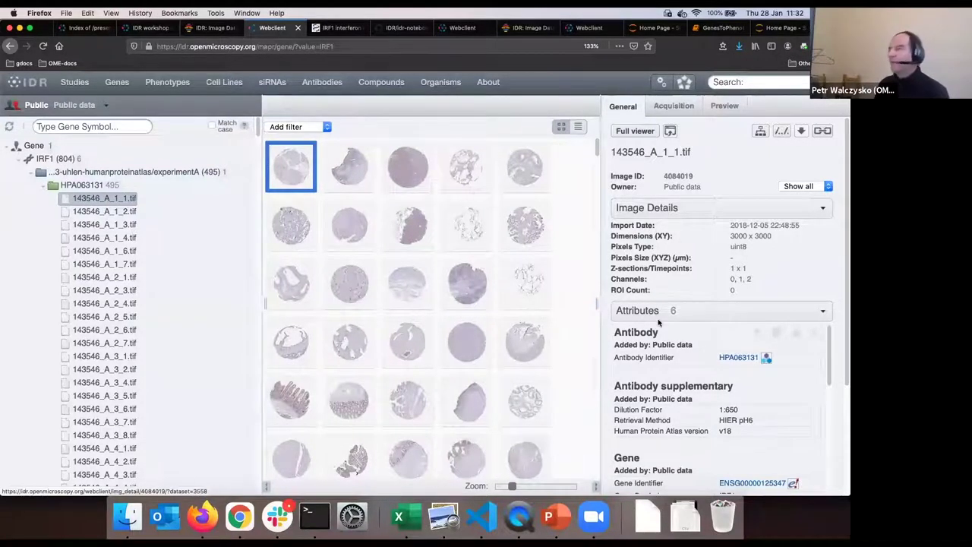
mouse_move(780, 349)
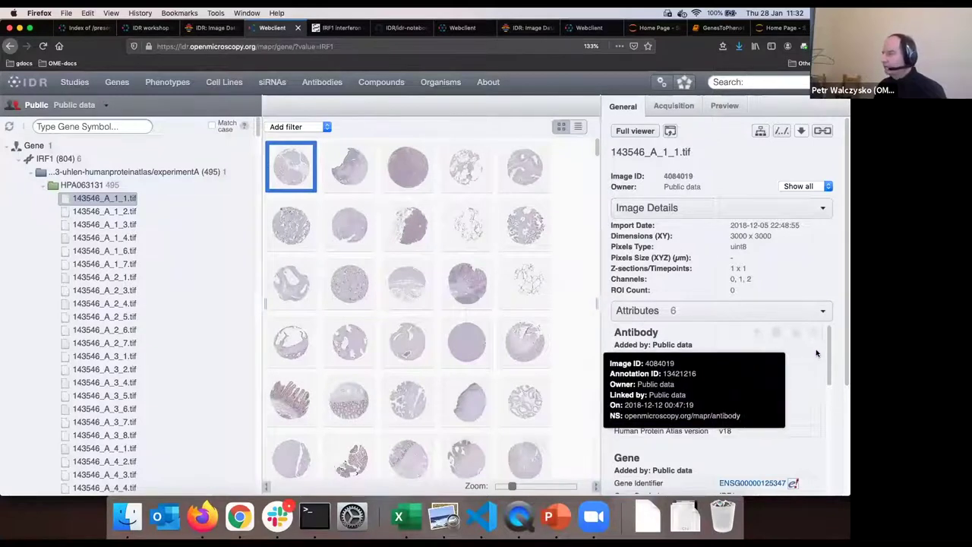
scroll(813, 354, down, 3)
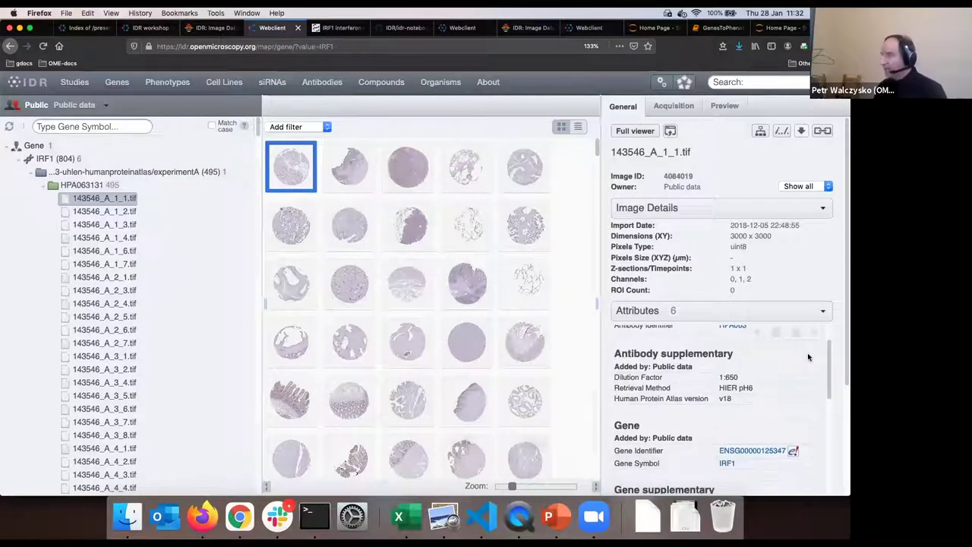
scroll(808, 356, up, 2)
scroll(775, 373, down, 3)
scroll(774, 371, down, 2)
scroll(772, 373, up, 3)
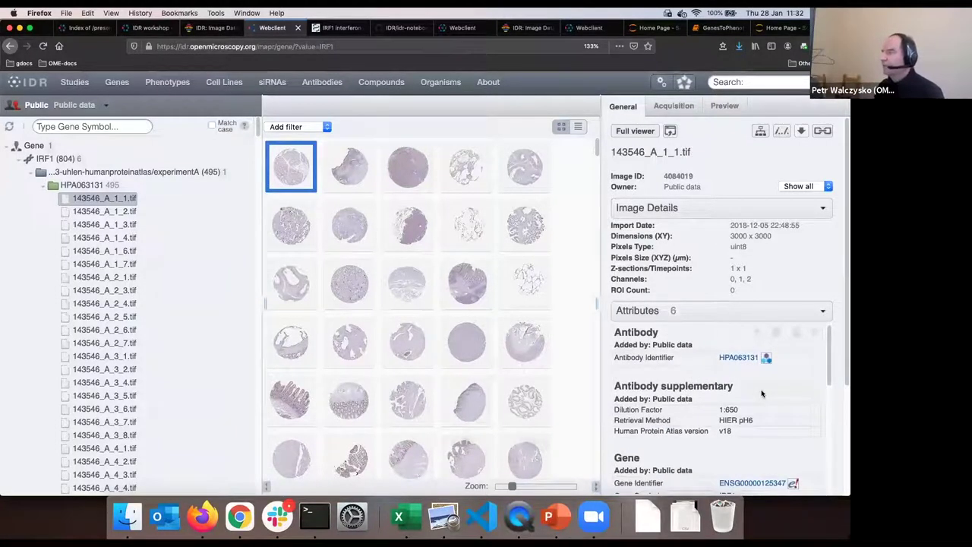
Step: Look up antibody HPA063131 in Human Protein Atlas v18, finding gene IRF1
scroll(762, 394, down, 3)
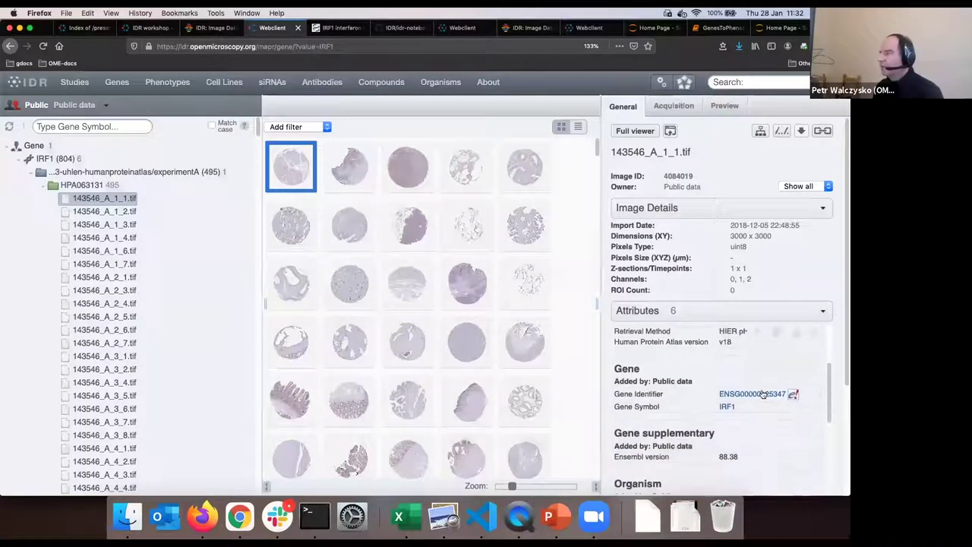
scroll(762, 393, down, 3)
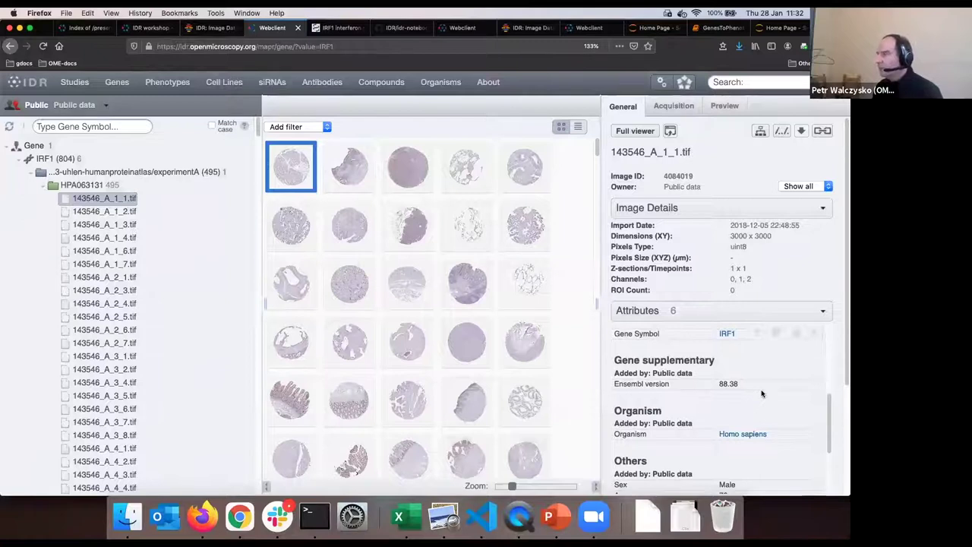
scroll(761, 394, up, 6)
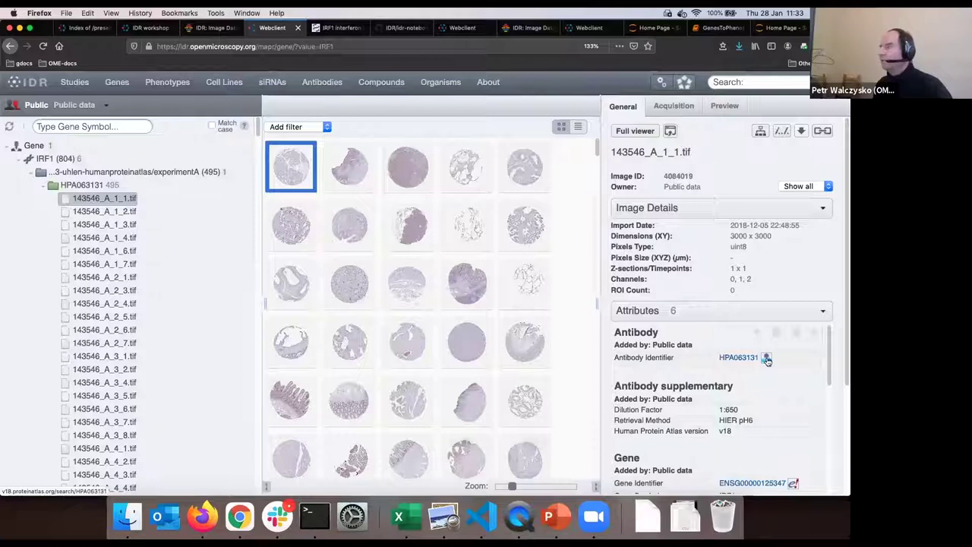
click(767, 360)
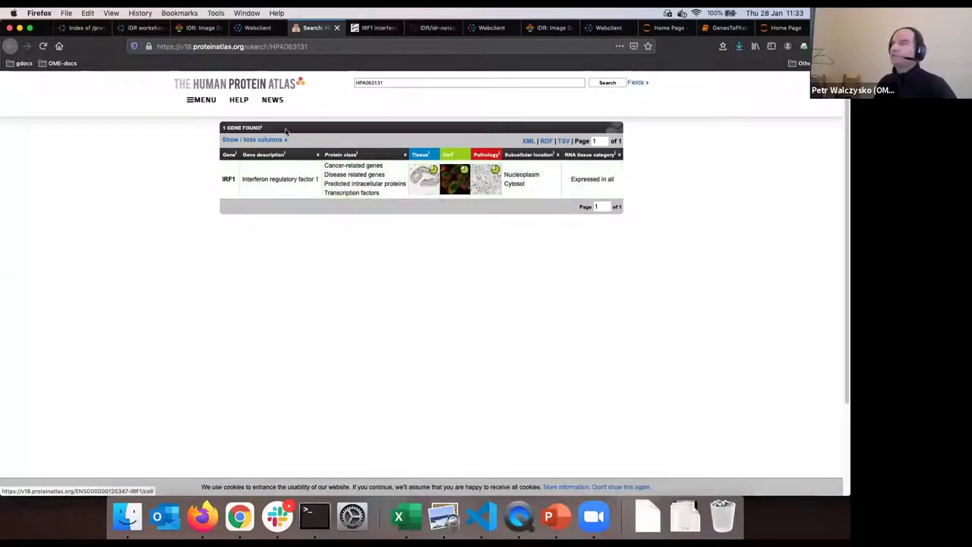
Step: Open the IRF1 cell atlas page and review its Supported localisation in nucleoplasm and cytosol
click(368, 178)
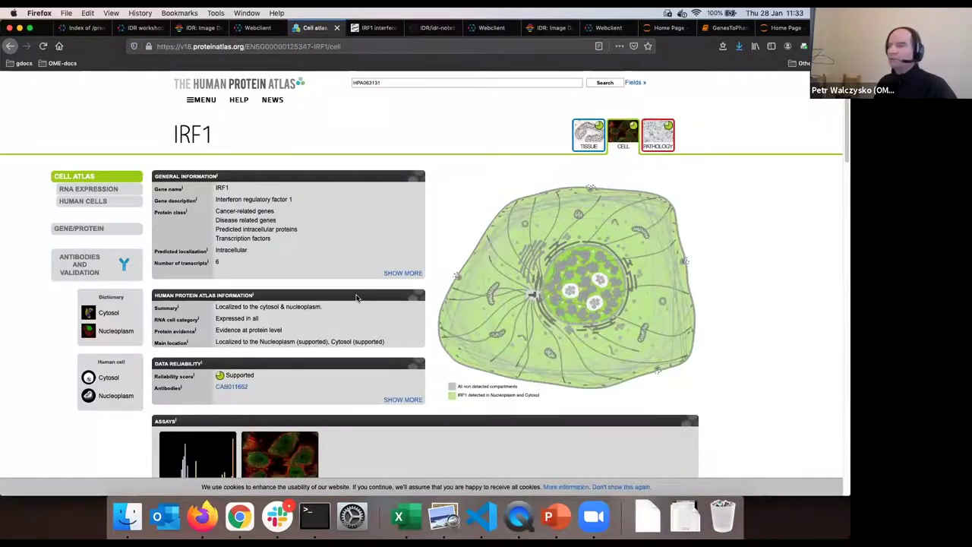
scroll(357, 299, down, 5)
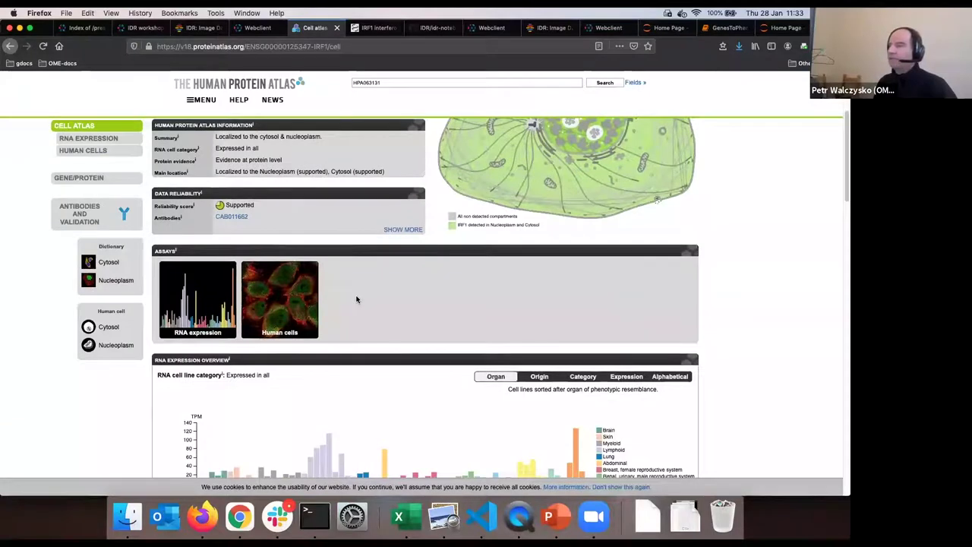
scroll(357, 299, down, 3)
scroll(357, 297, down, 5)
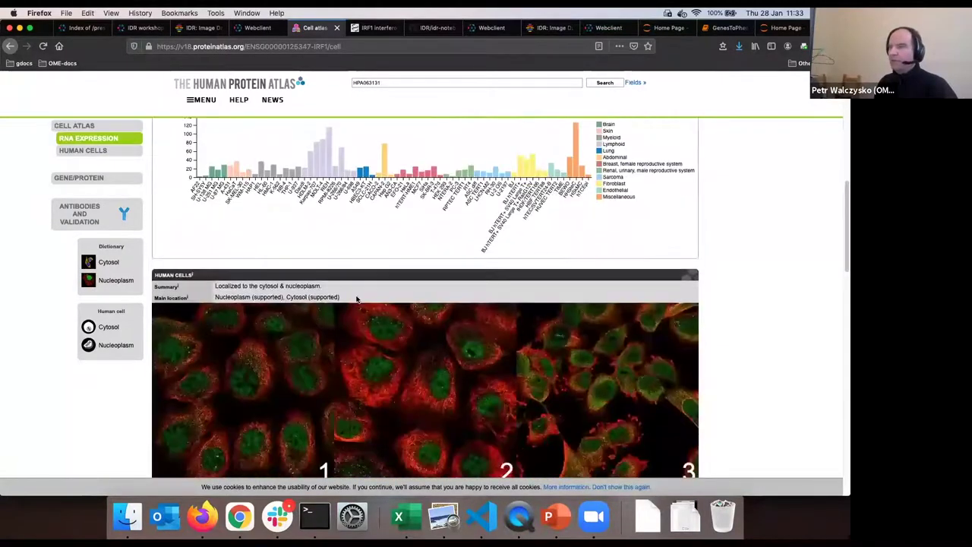
scroll(357, 299, down, 10)
scroll(357, 299, down, 10)
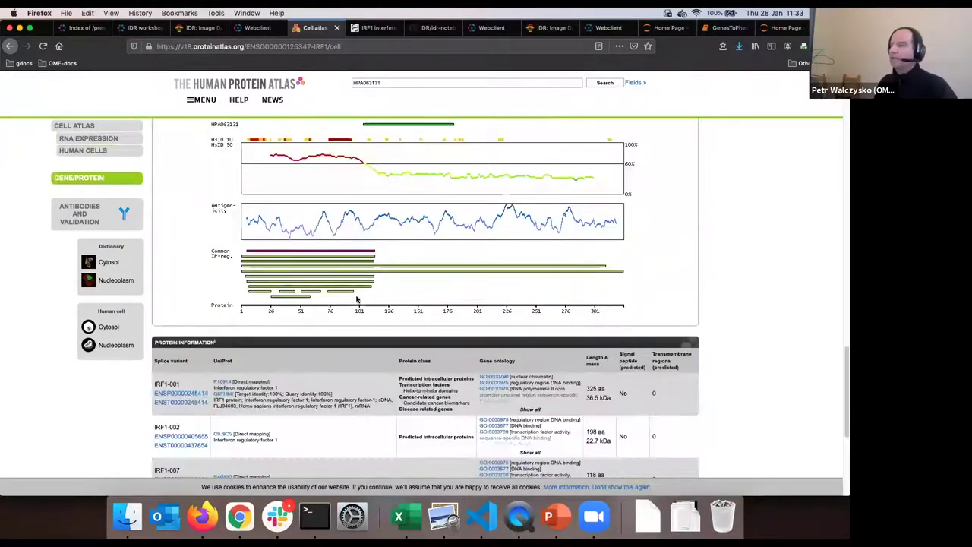
scroll(357, 299, up, 10)
scroll(357, 300, up, 12)
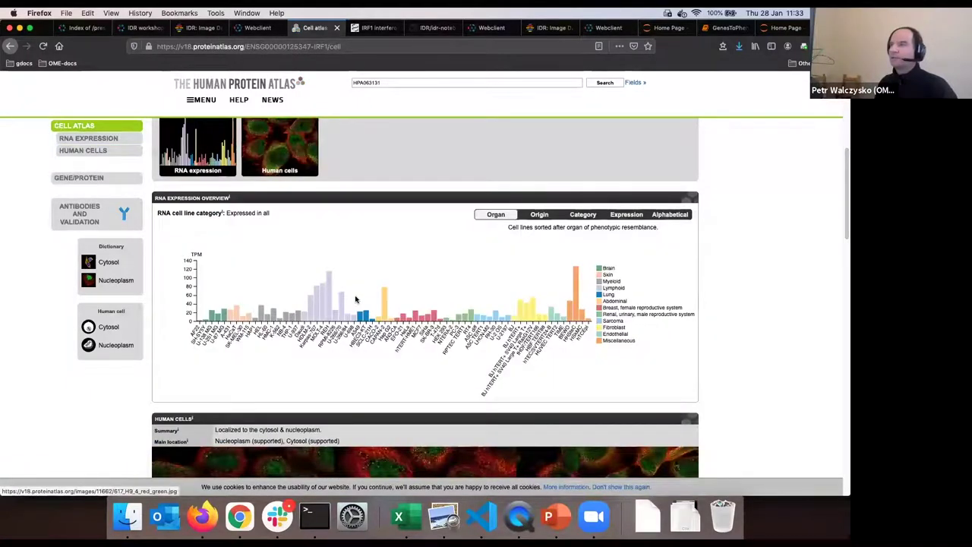
scroll(355, 298, up, 5)
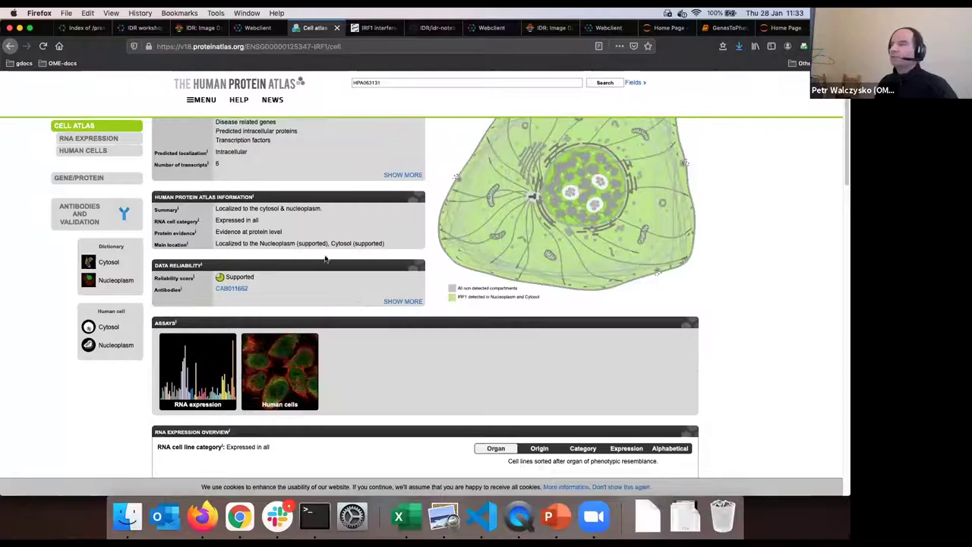
scroll(154, 146, up, 3)
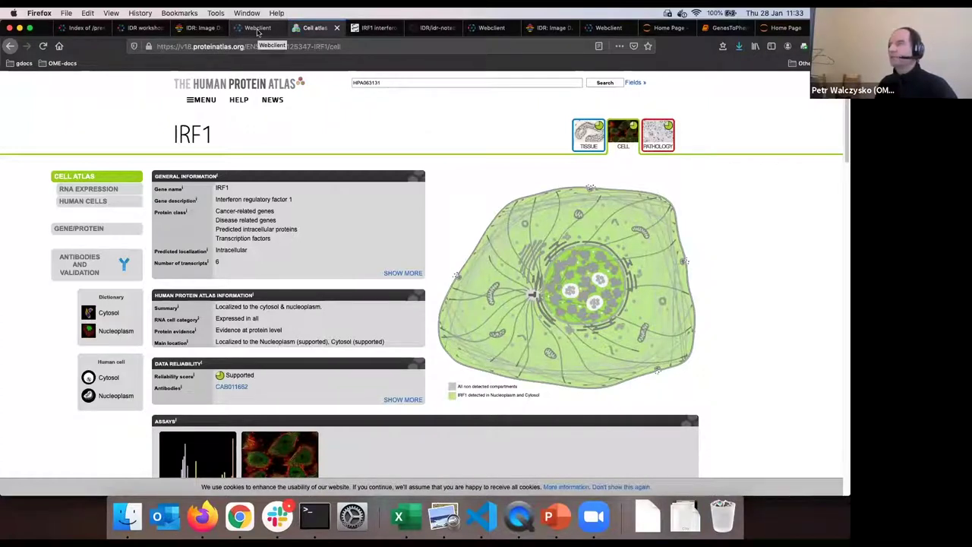
Step: Return to the IDR web client, collapse the HPA063131 image list and go back to the elongated cells results
click(258, 28)
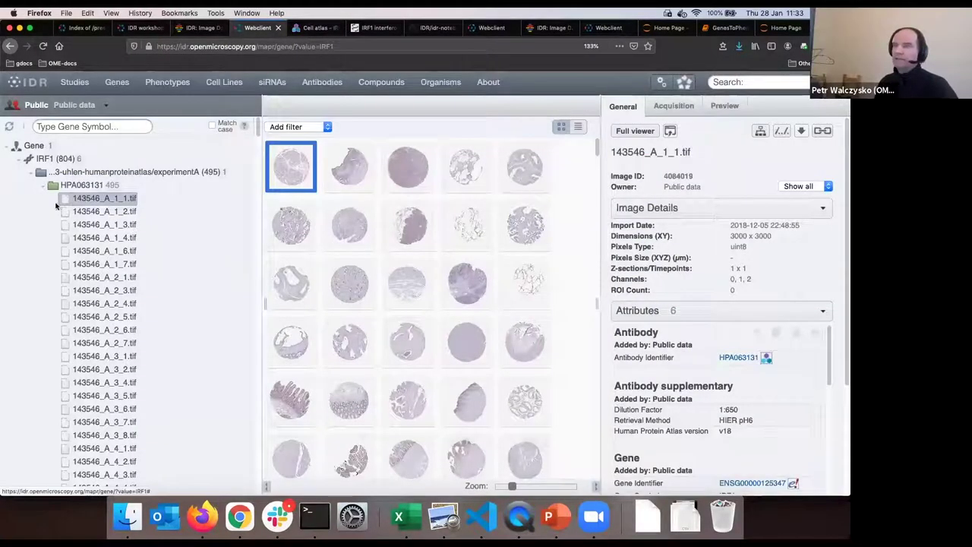
click(44, 185)
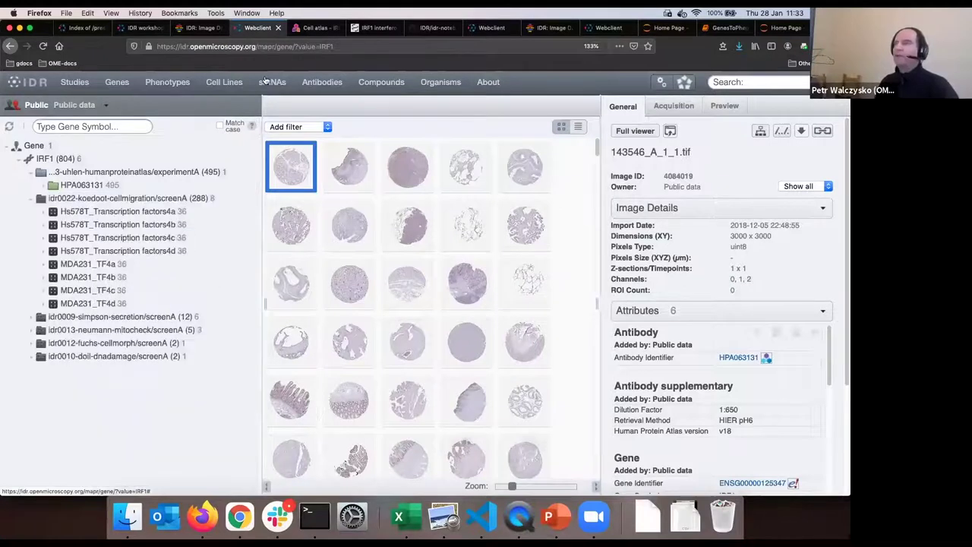
click(10, 47)
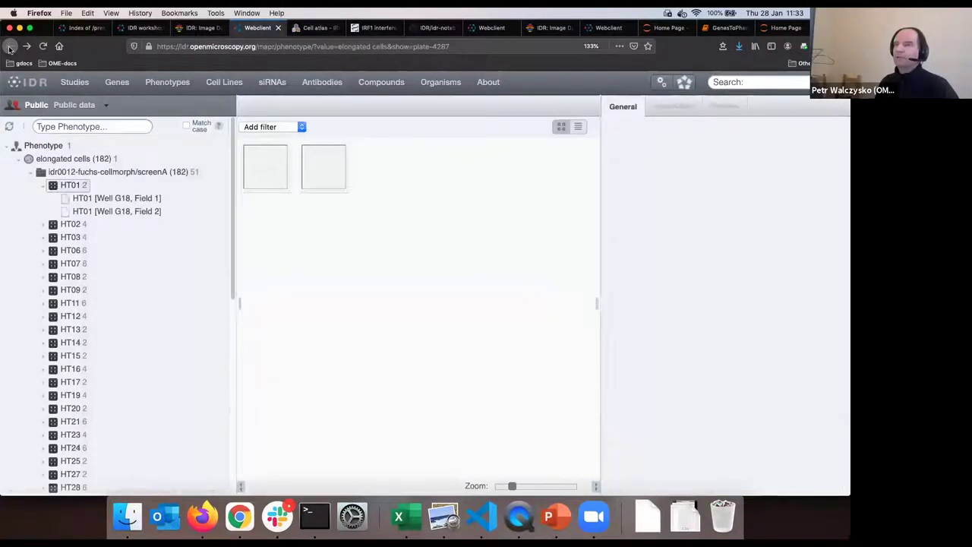
Step: Expand plate HT07, then bring up the gene search page with the Gene Symbol box focused
click(74, 266)
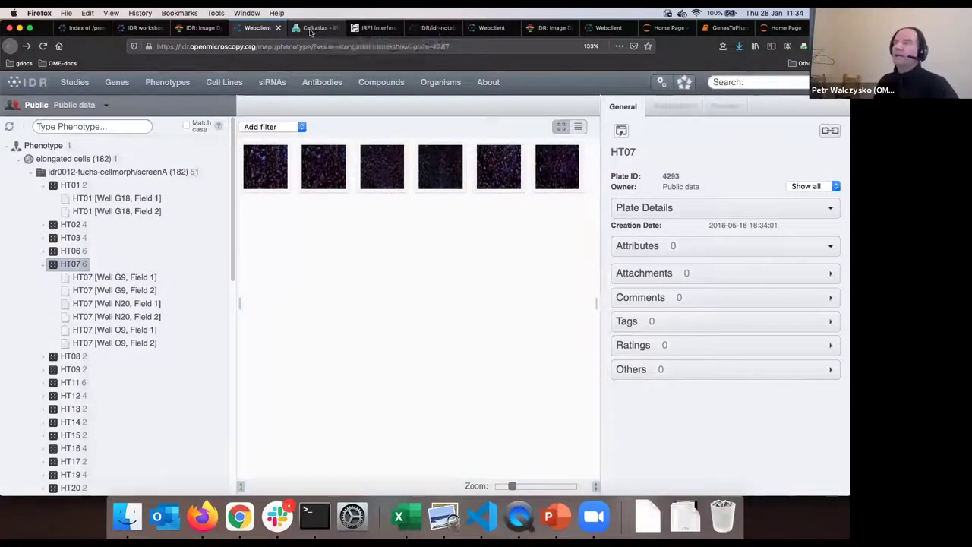
click(118, 86)
click(73, 126)
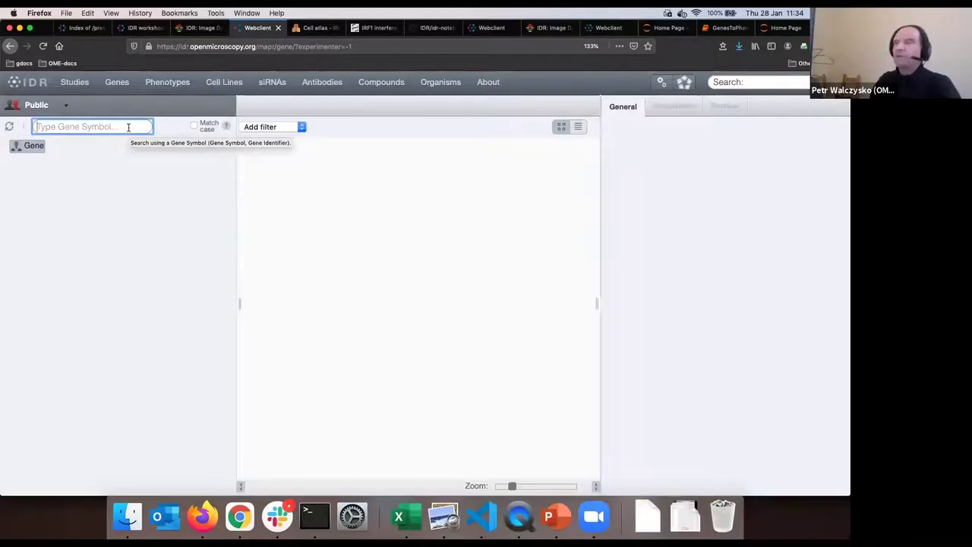
Step: Search the gene symbol box via CDK5, choose CDK5RAP2 from suggestions and expand its node
text(C)
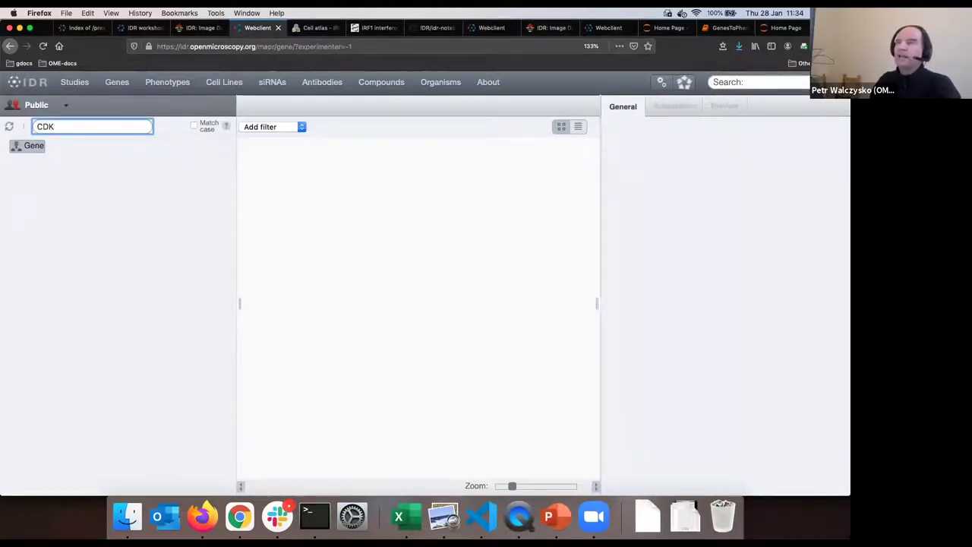
text(DK2)
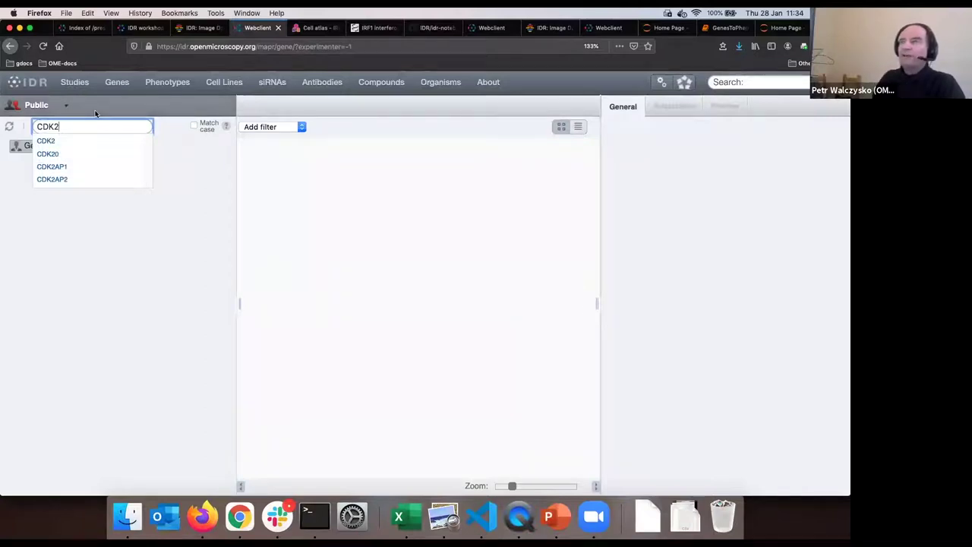
key(BackSpace)
text(5)
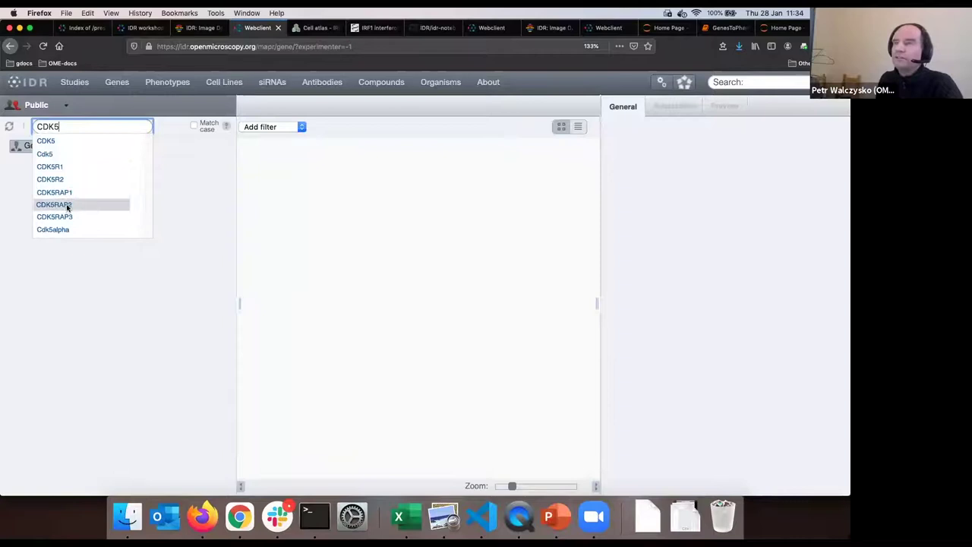
key(Up)
key(Up)
key(Up)
key(Up)
key(Up)
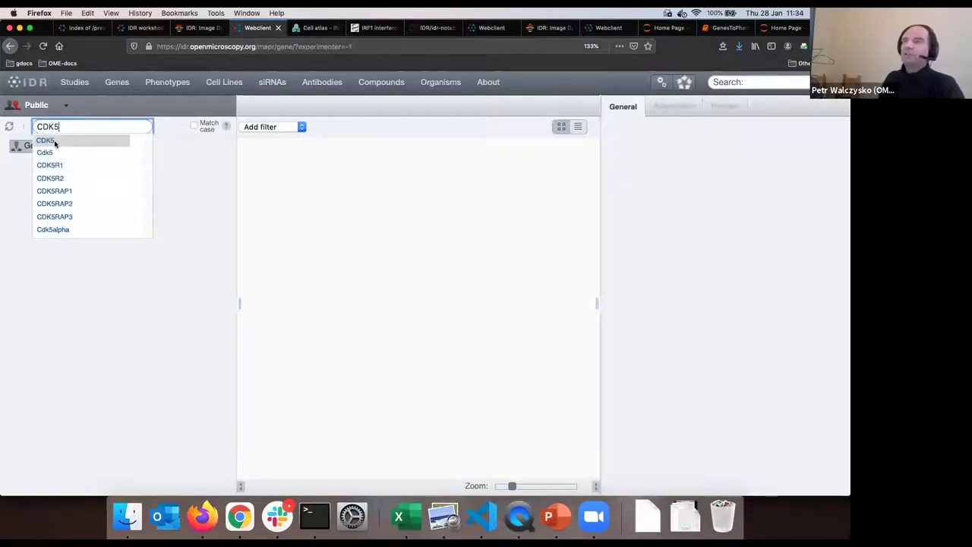
key(Down)
key(Down)
key(Down)
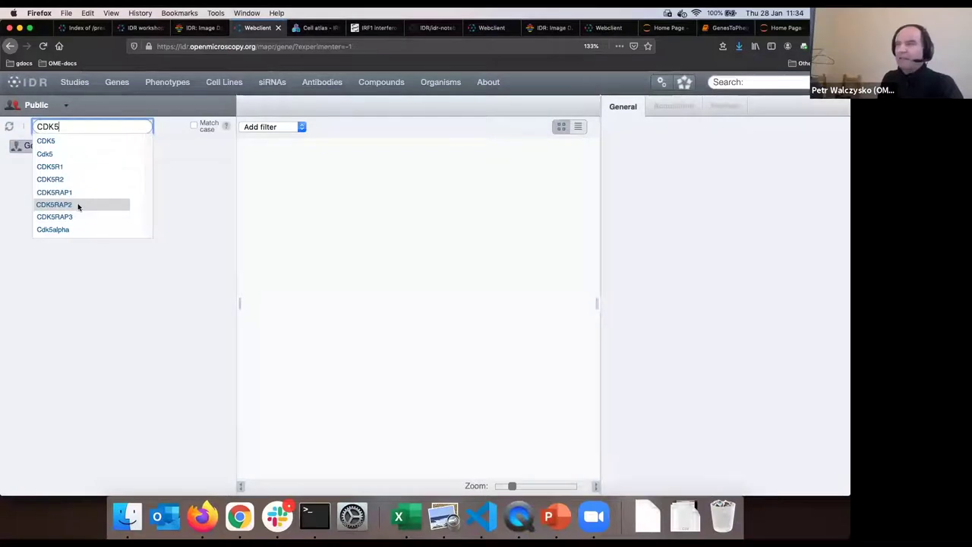
click(77, 205)
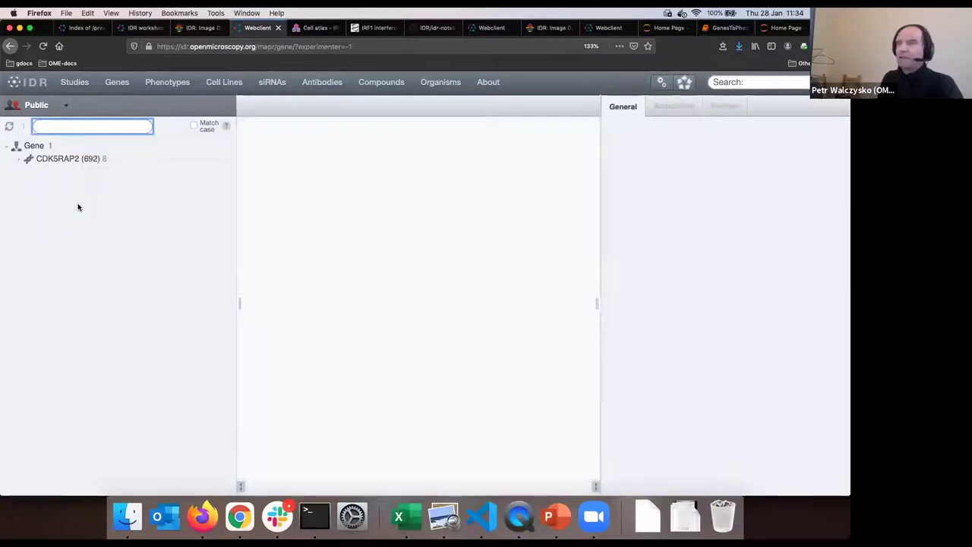
click(34, 161)
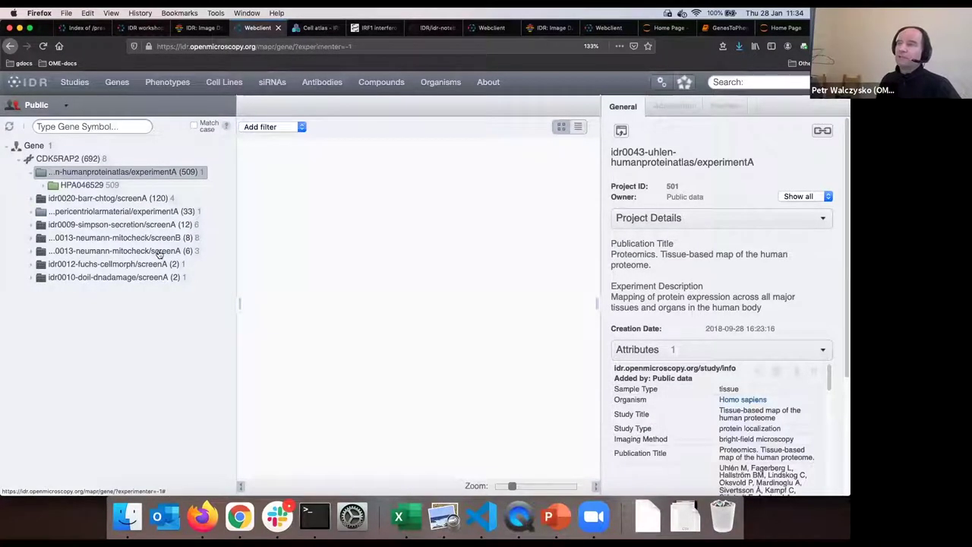
Step: Expand idr0009-simpson-secretion and view the Well 130 image details showing HeLa cells and CDK5RAP2
double_click(94, 225)
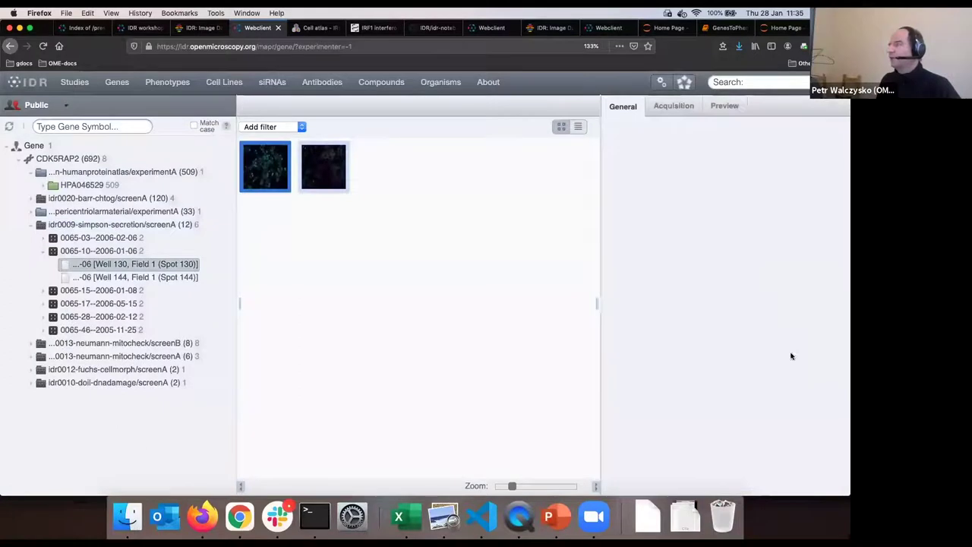
scroll(795, 346, down, 2)
scroll(798, 341, down, 5)
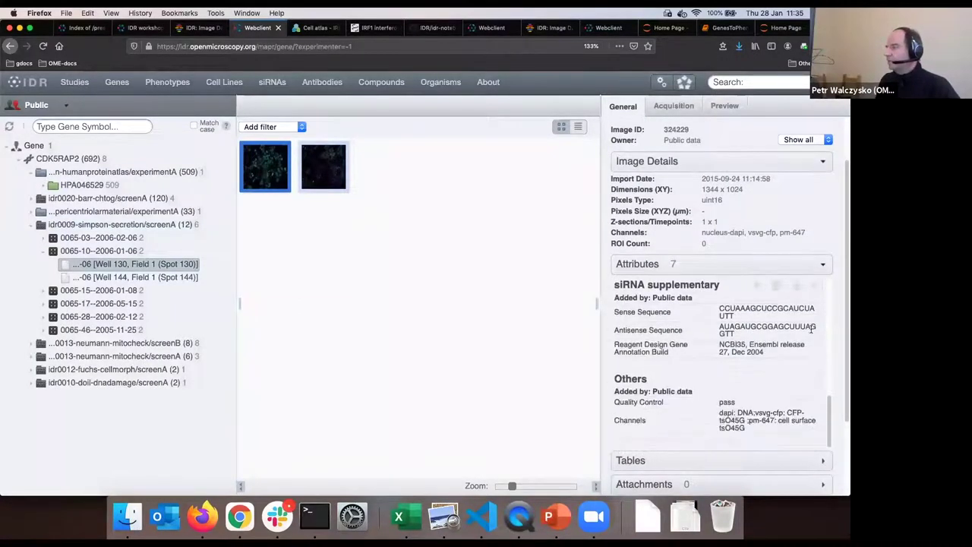
scroll(805, 332, up, 5)
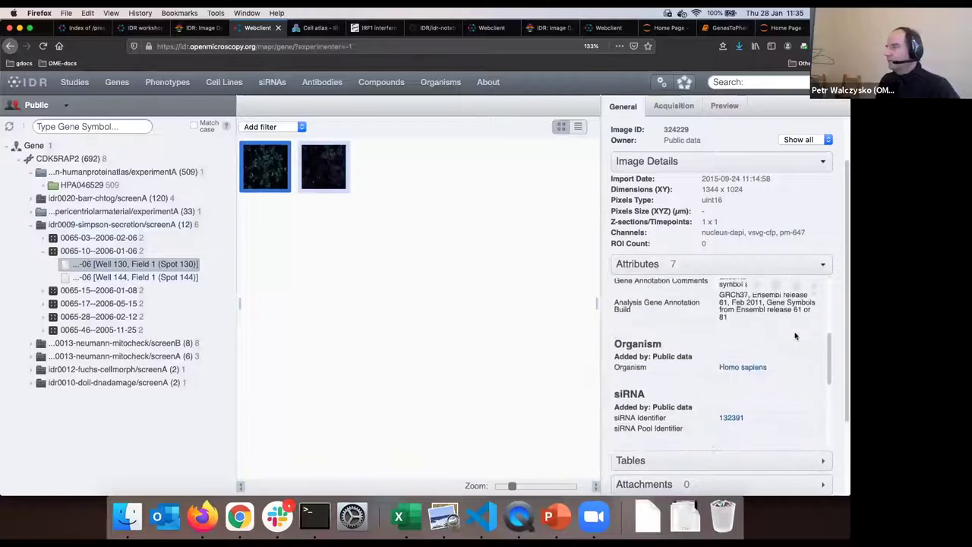
scroll(796, 337, up, 5)
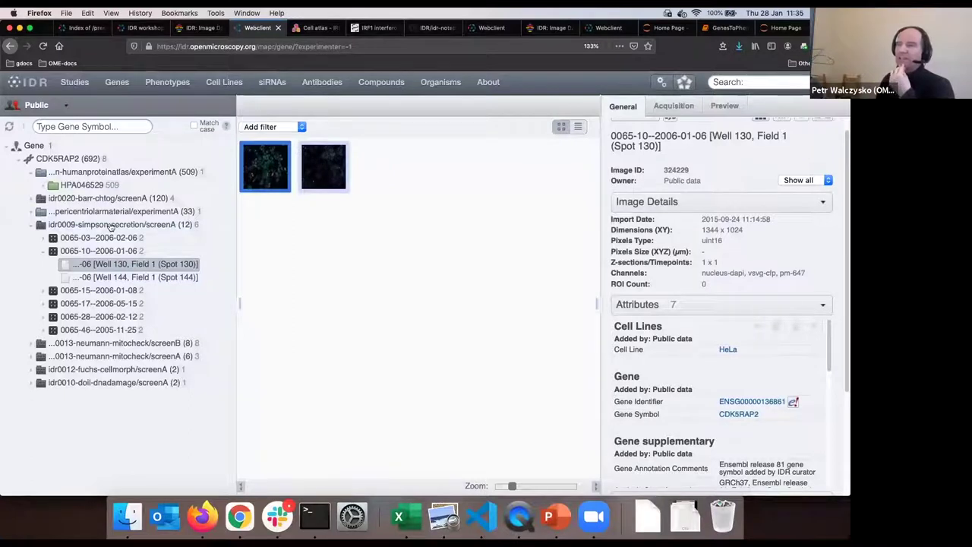
click(82, 129)
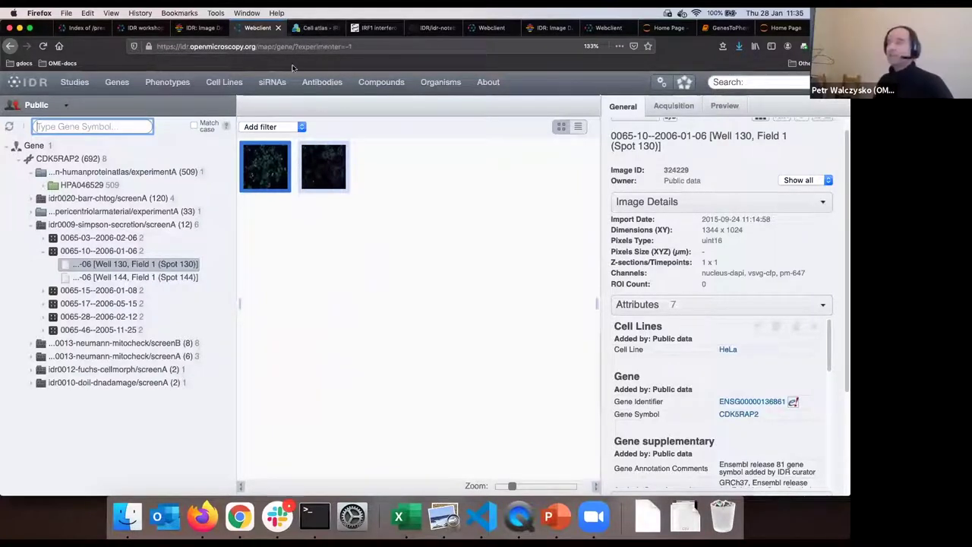
Step: Go to the walkthrough PDF and scroll to 'Metadata retrieval and analysis using API'
click(199, 28)
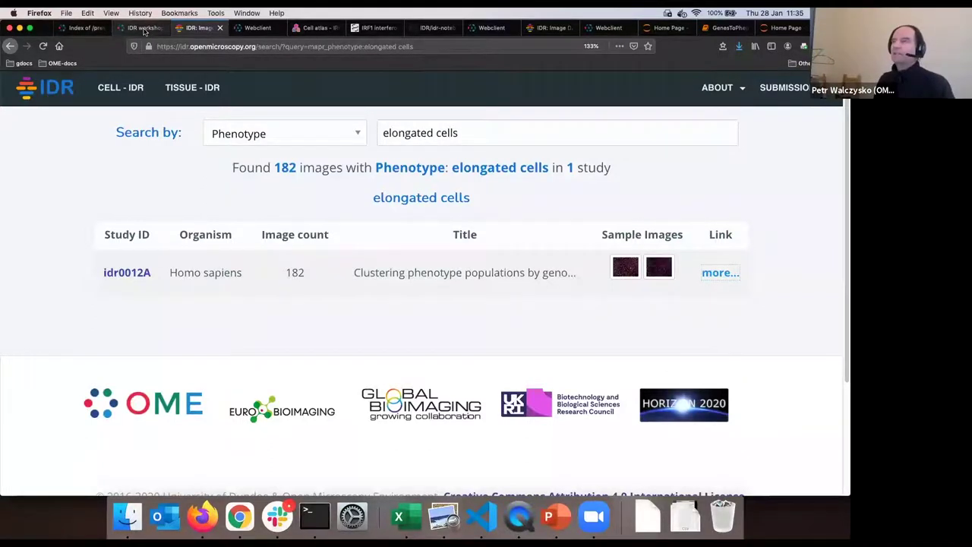
click(143, 28)
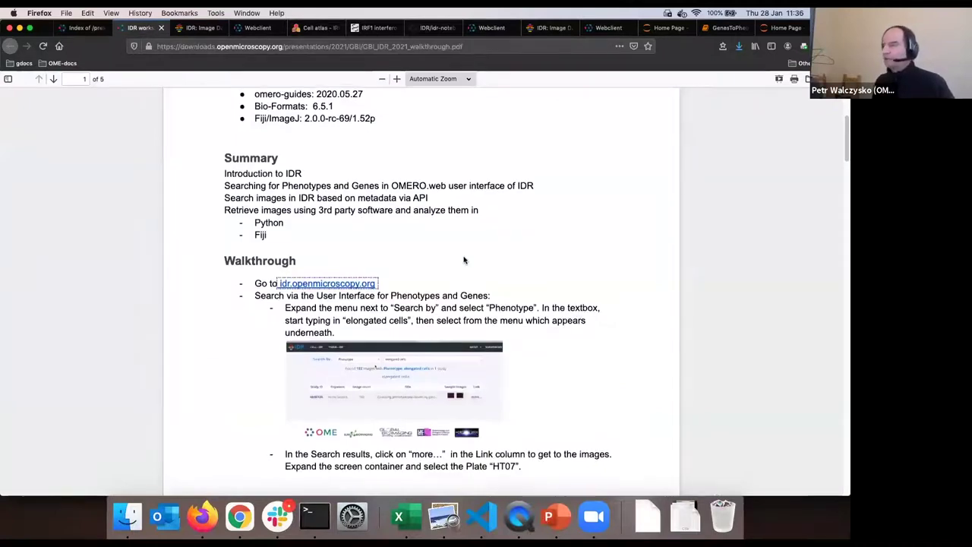
scroll(464, 259, down, 5)
scroll(464, 260, down, 10)
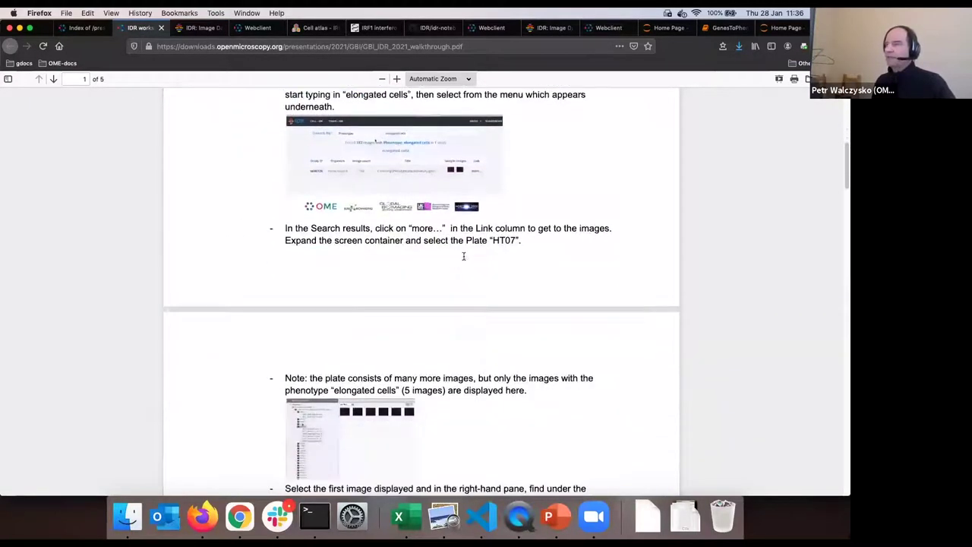
scroll(464, 260, down, 9)
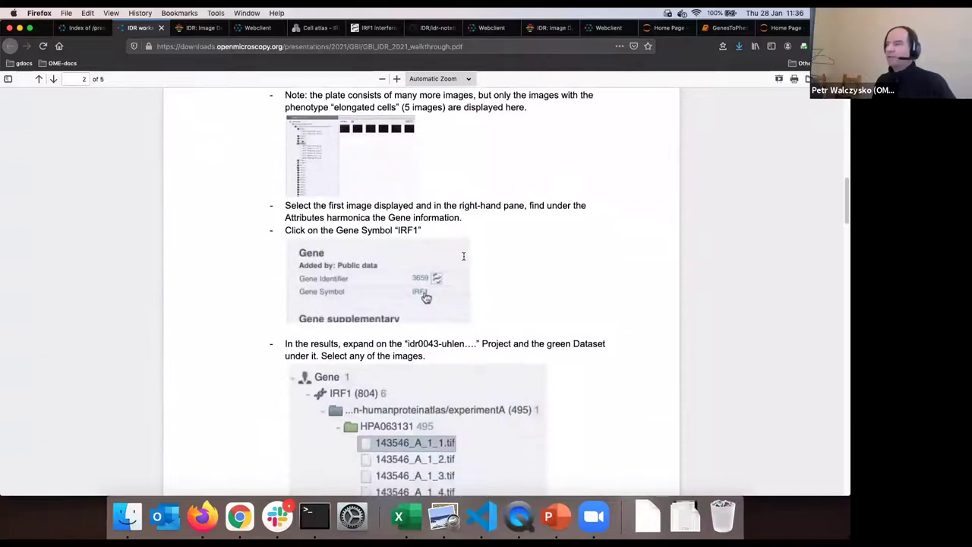
scroll(464, 260, down, 8)
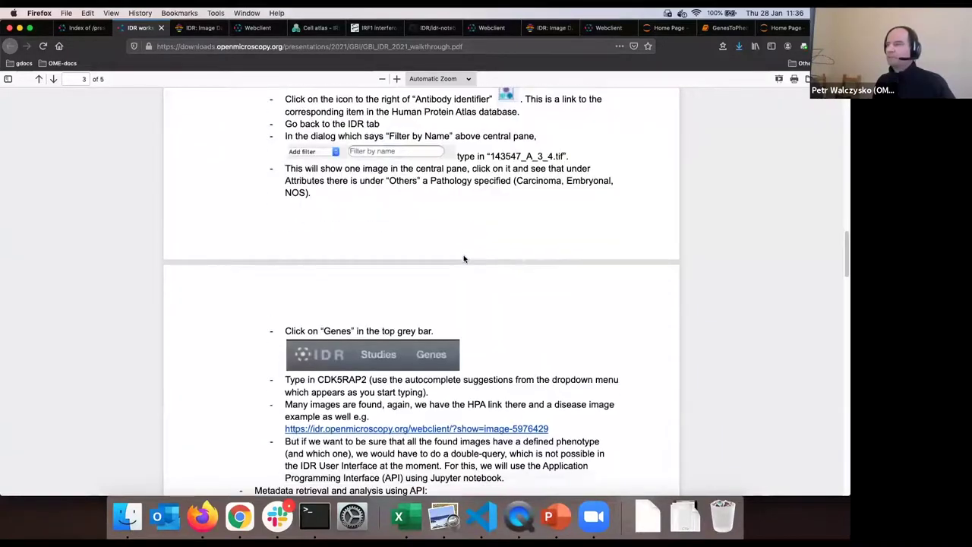
scroll(464, 260, down, 1)
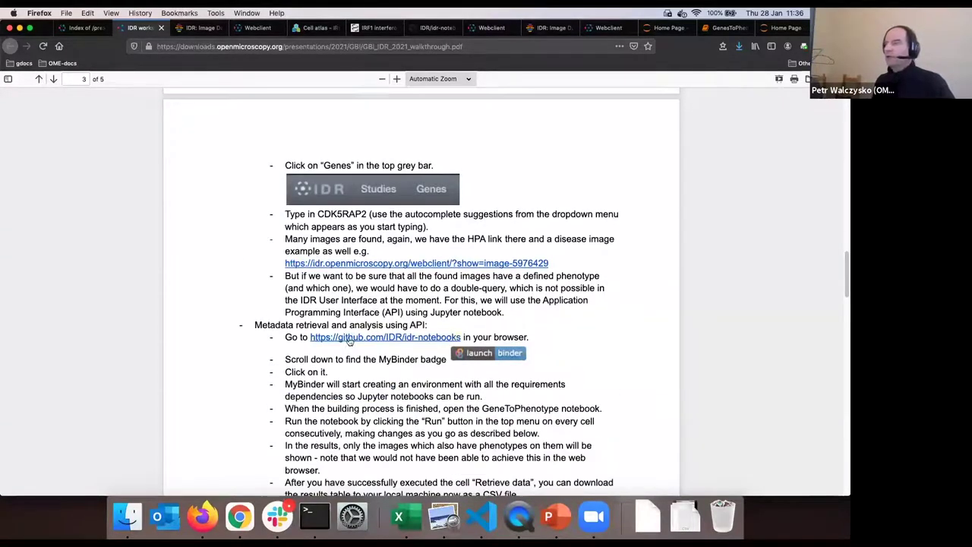
Step: Open the API section's idr-notebooks GitHub link in a new tab
drag(299, 324, 430, 328)
click(430, 328)
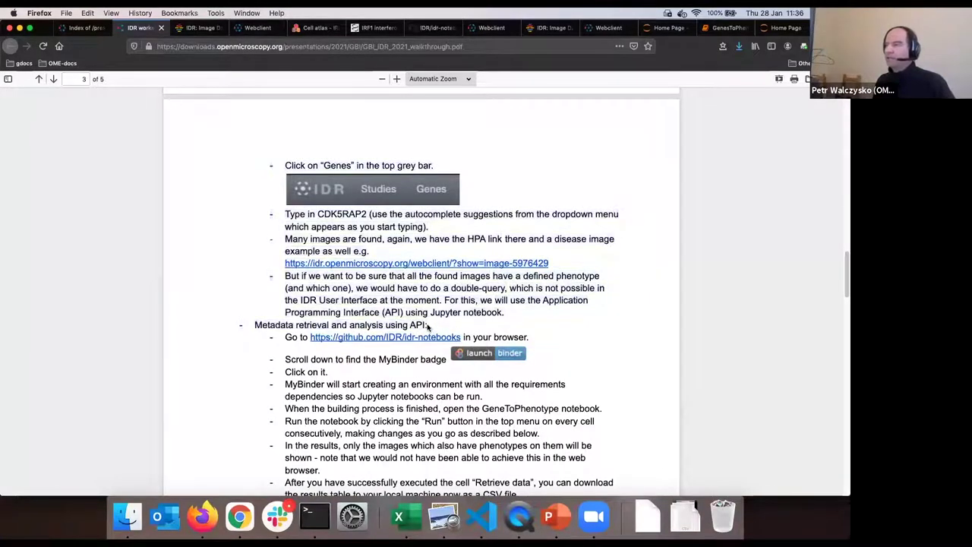
triple_click(428, 326)
click(422, 328)
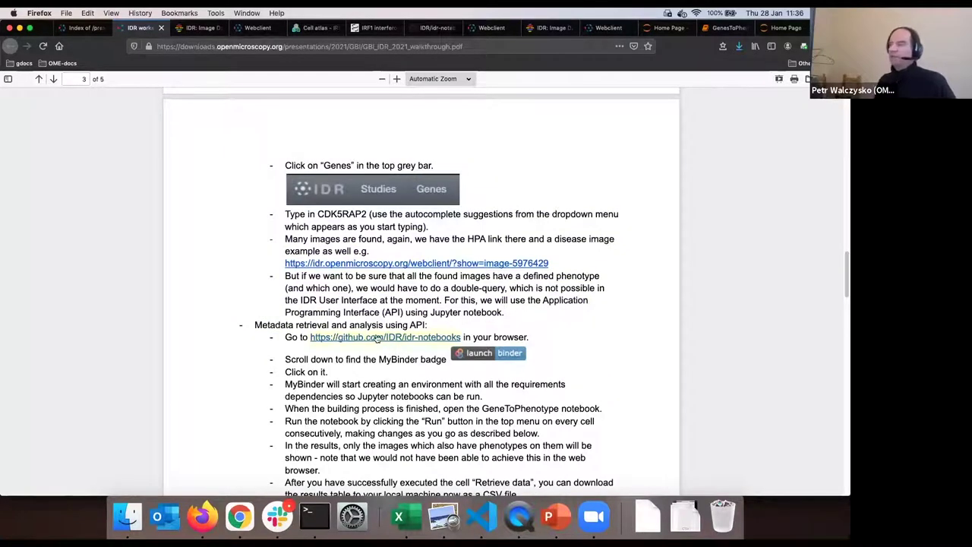
right_click(367, 339)
click(410, 340)
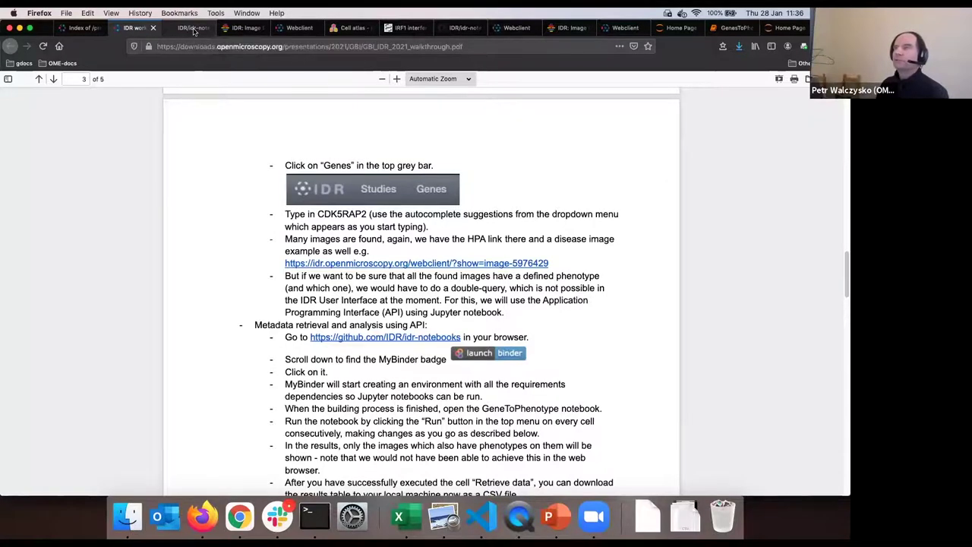
Step: Switch to the IDR/idr-notebooks GitHub tab and scroll down to the README's launch binder badge
click(194, 31)
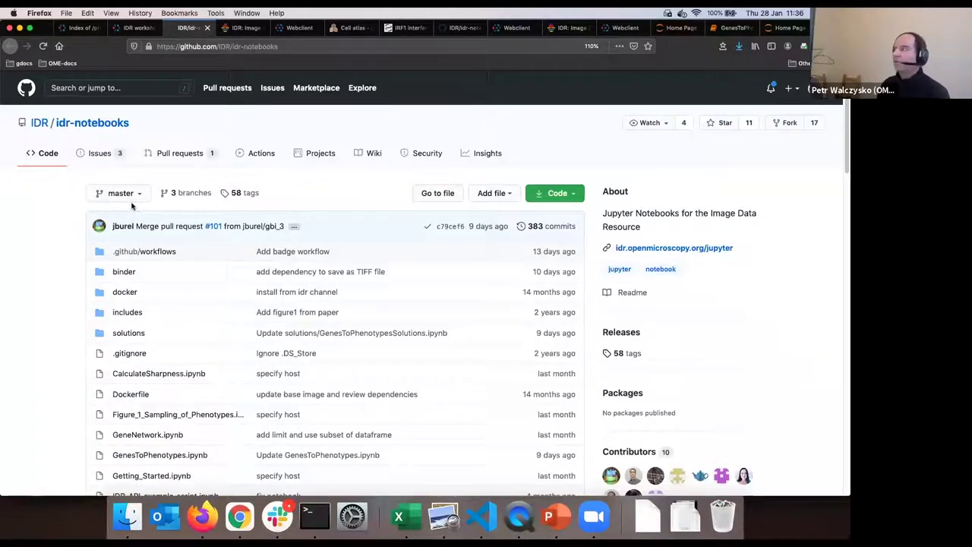
scroll(132, 205, down, 2)
scroll(132, 205, down, 3)
scroll(132, 206, down, 5)
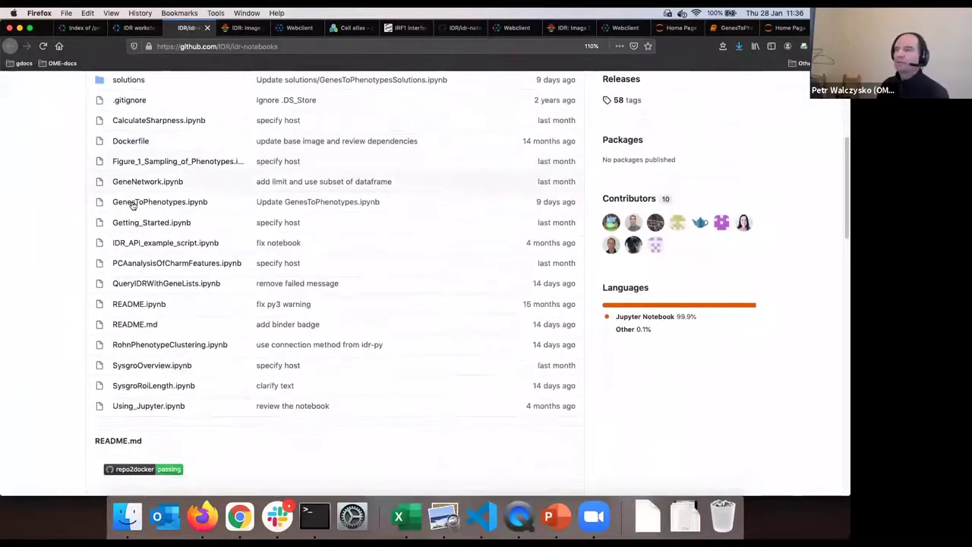
scroll(132, 205, down, 1)
scroll(132, 205, down, 2)
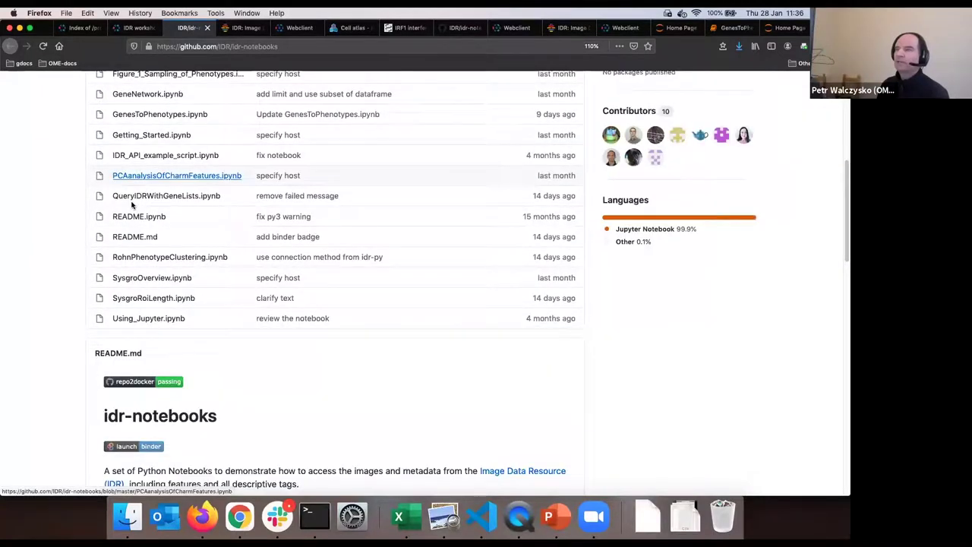
scroll(132, 205, down, 5)
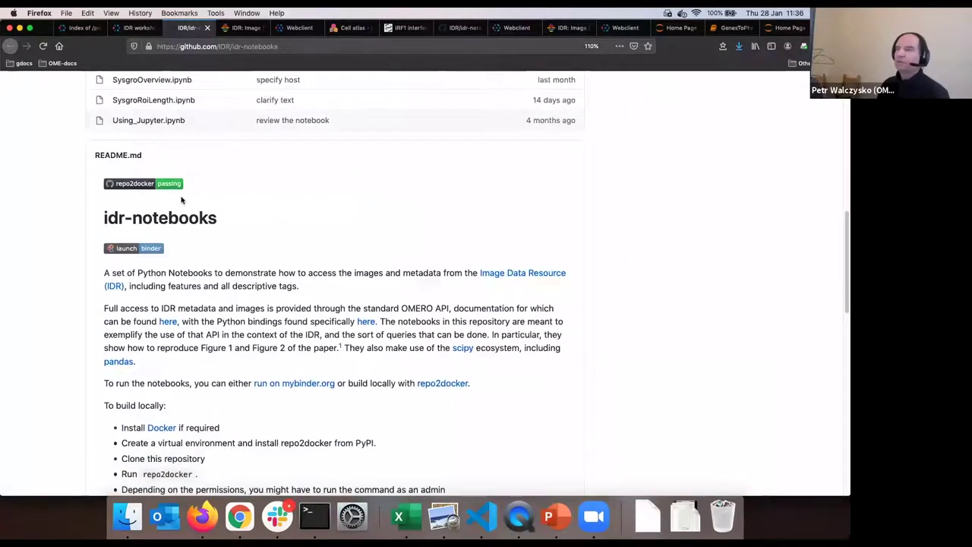
scroll(182, 200, down, 1)
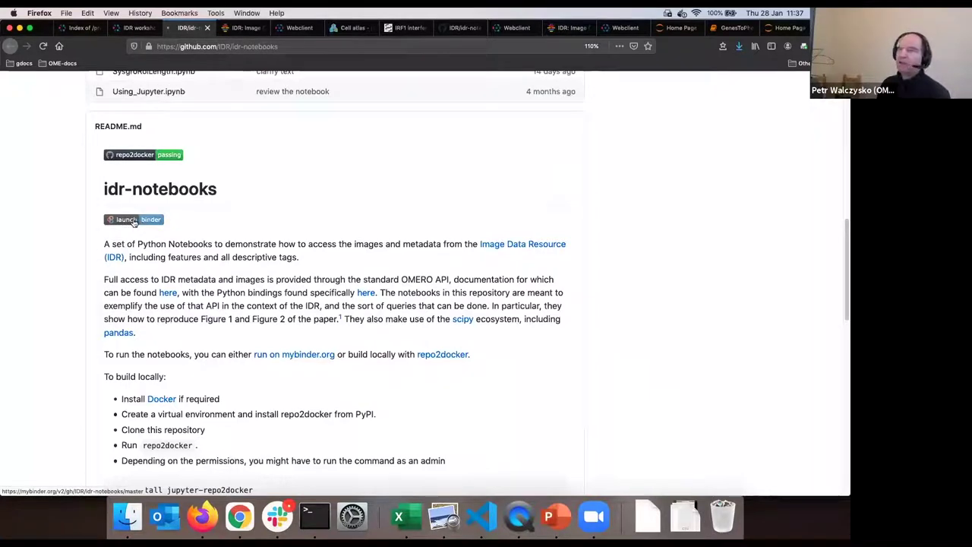
Step: Launch idr-notebooks on mybinder.org and wait for the Jupyter file tree to load
click(133, 221)
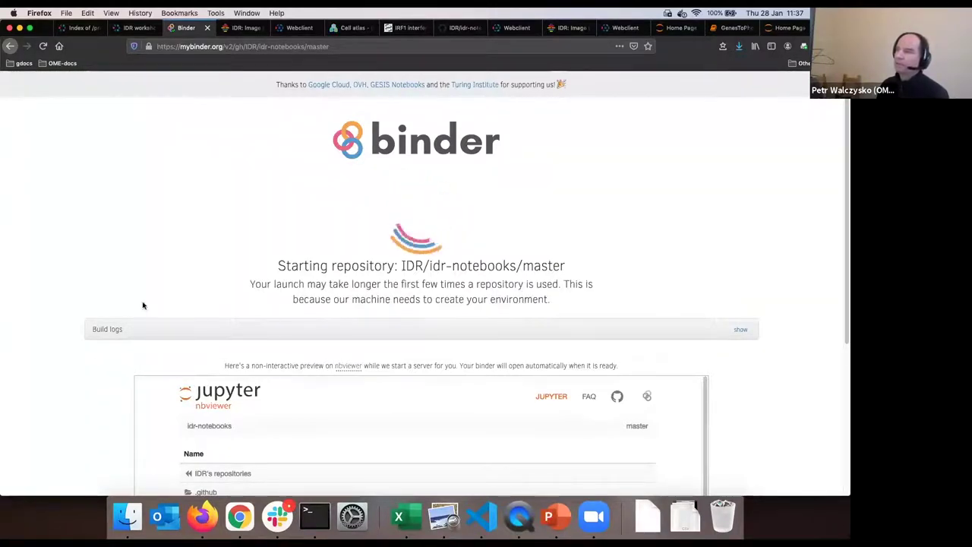
scroll(39, 314, down, 1)
scroll(40, 313, down, 1)
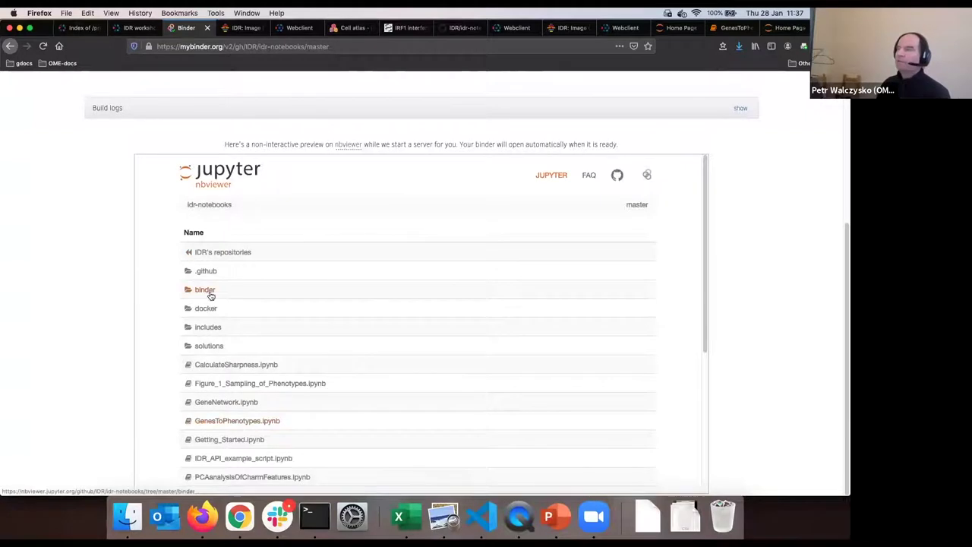
scroll(293, 245, up, 6)
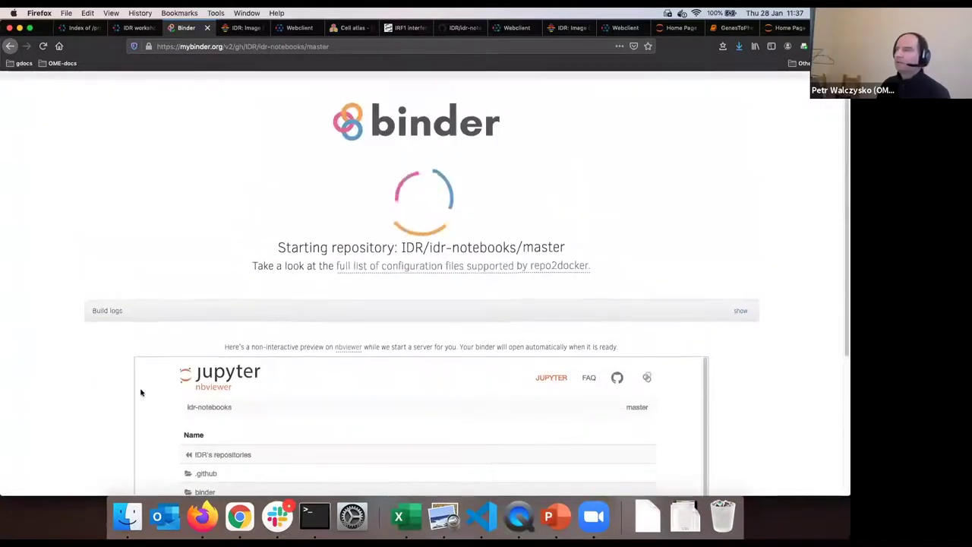
scroll(89, 371, down, 4)
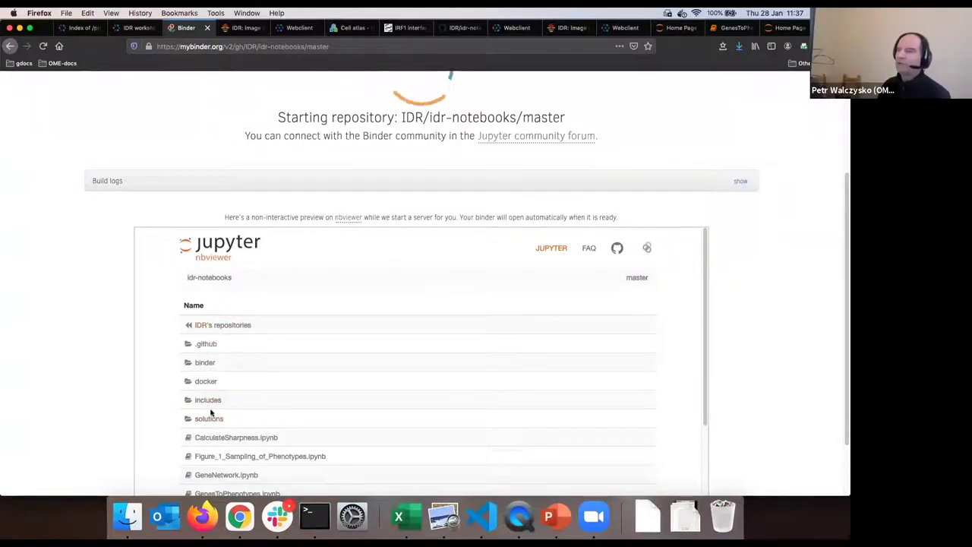
scroll(71, 349, up, 4)
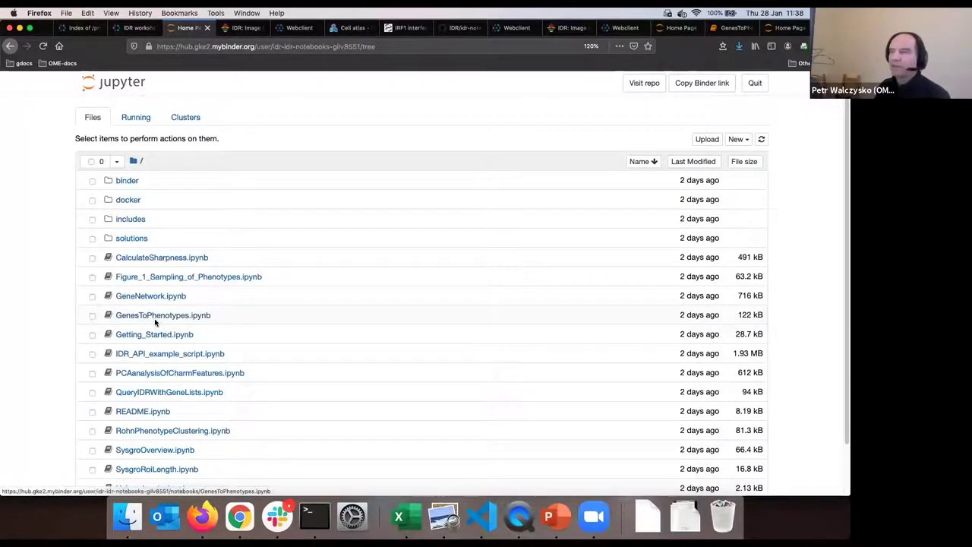
Step: Open GenesToPhenotypes.ipynb and run its title cell
click(157, 316)
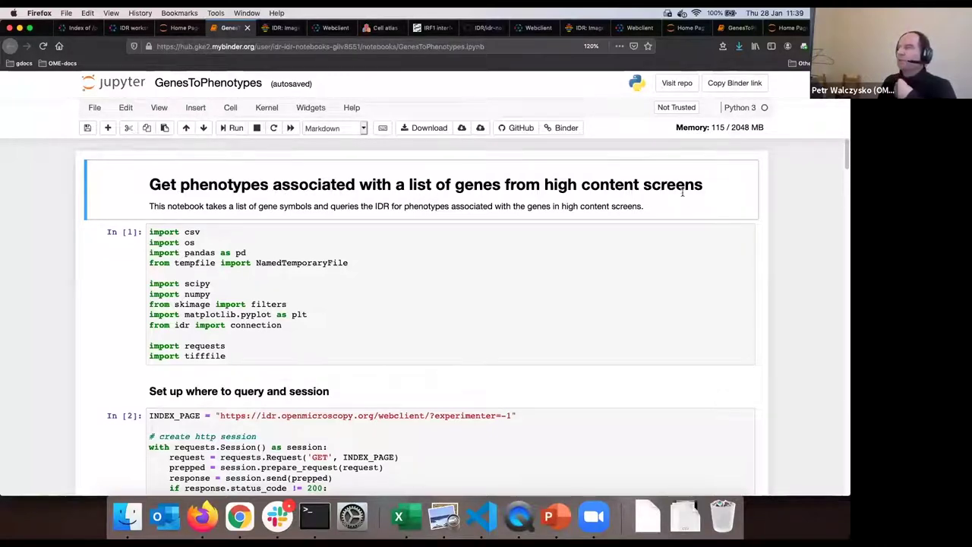
click(233, 131)
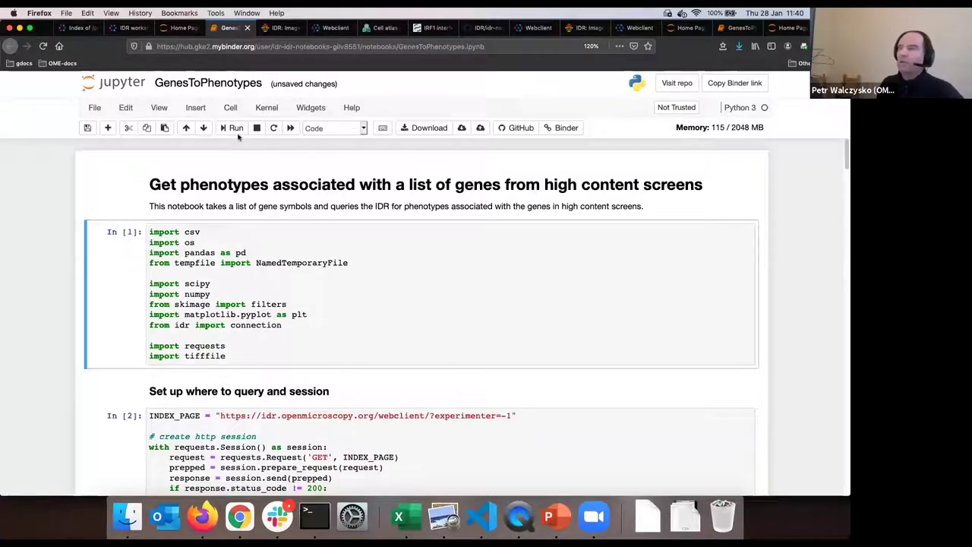
Step: Run the library import cell and the session setup cell creating the IDR http session
click(231, 130)
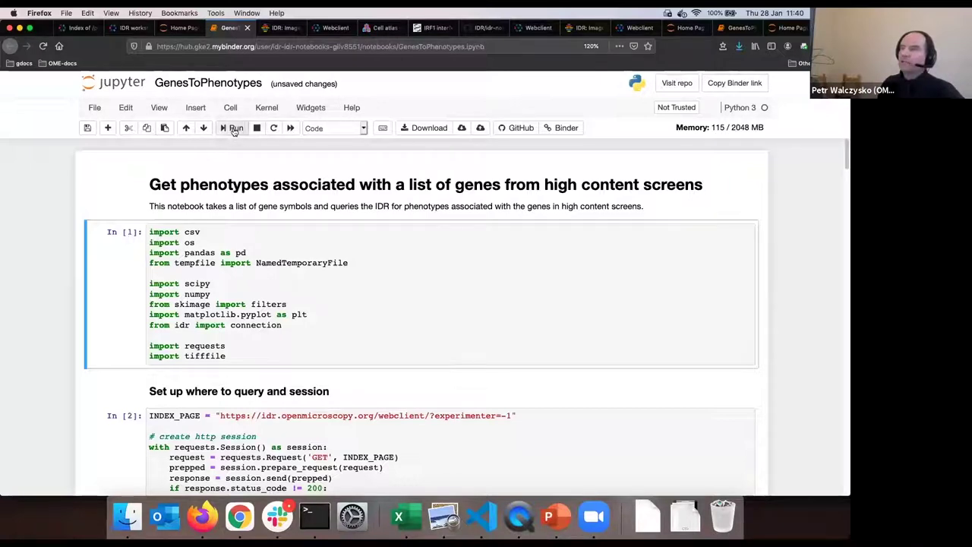
click(235, 130)
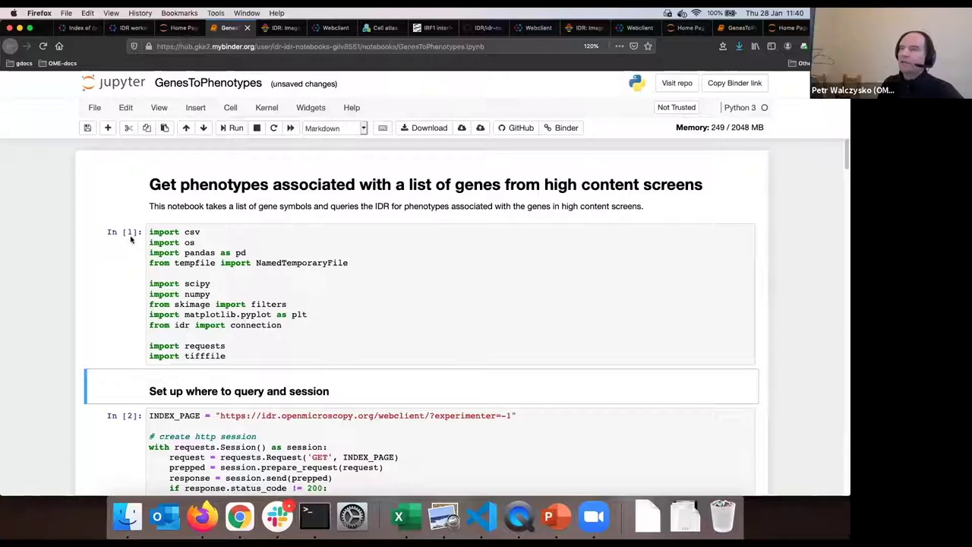
click(232, 129)
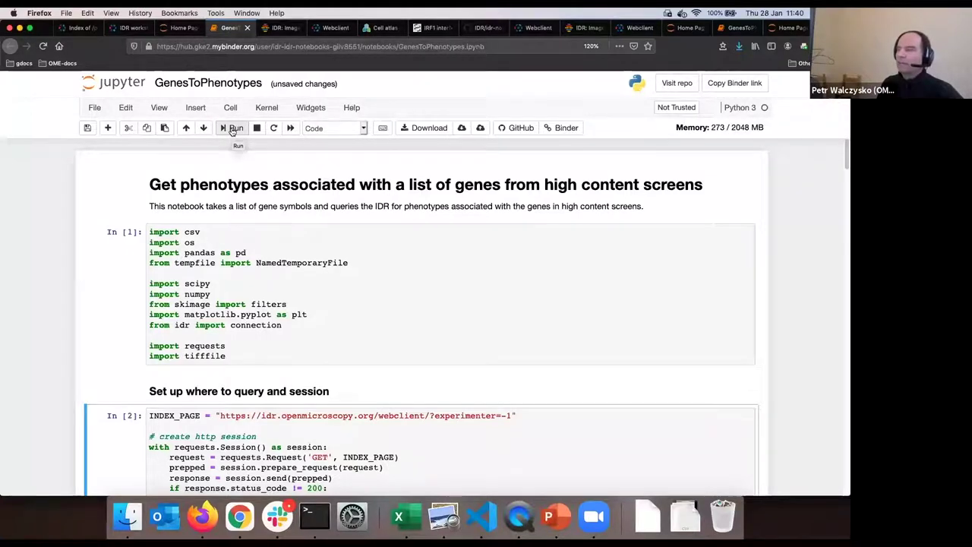
scroll(220, 251, down, 3)
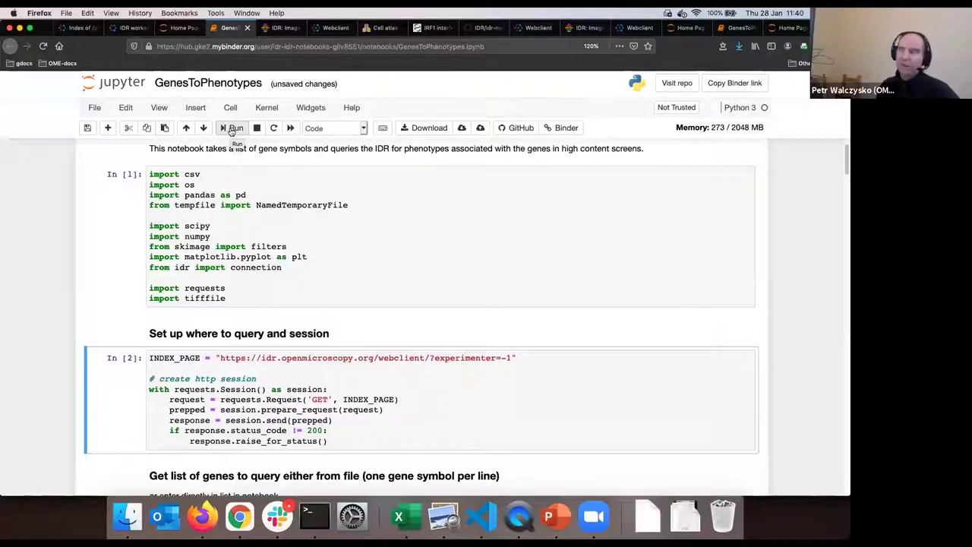
click(233, 129)
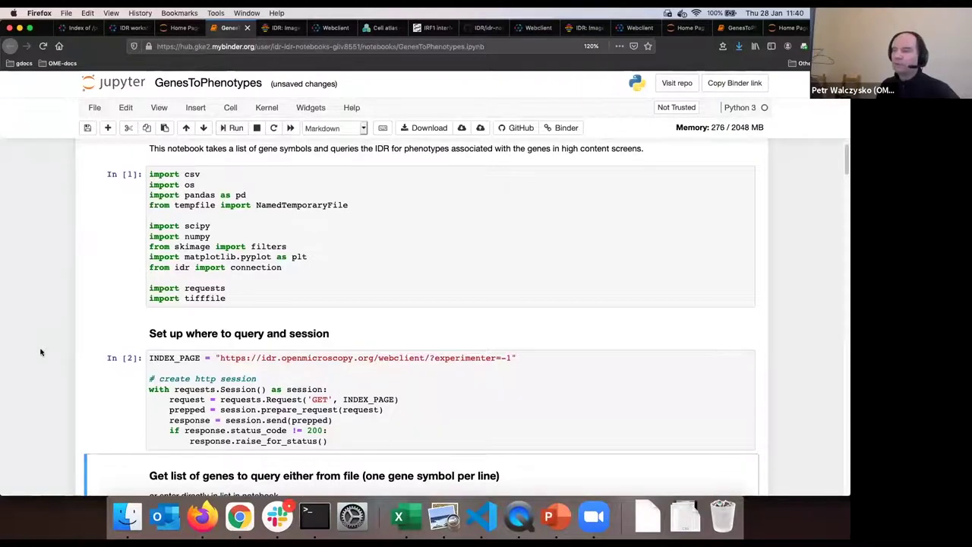
Step: Run the gene list cell, printing ['CDK5RAP2', 'CETN2']
scroll(38, 350, down, 3)
scroll(231, 238, down, 1)
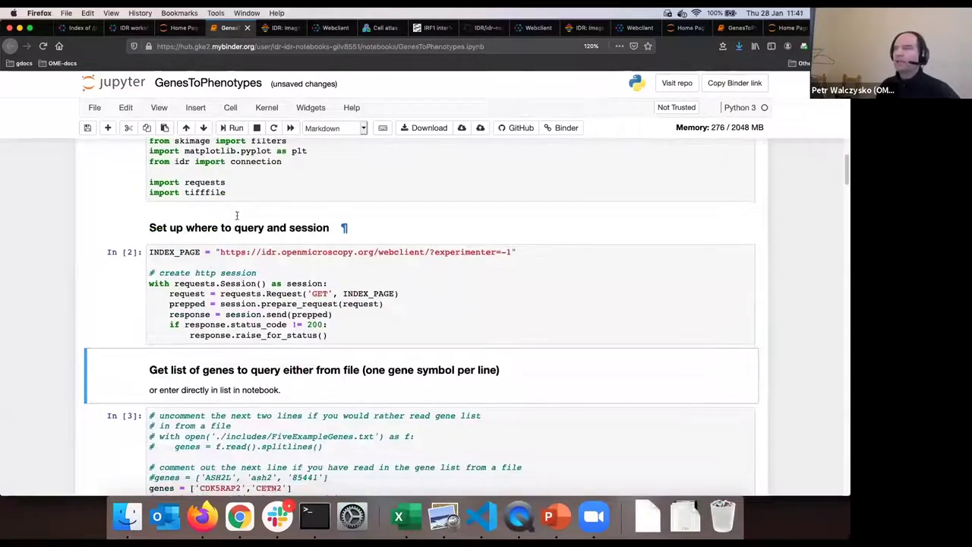
click(231, 128)
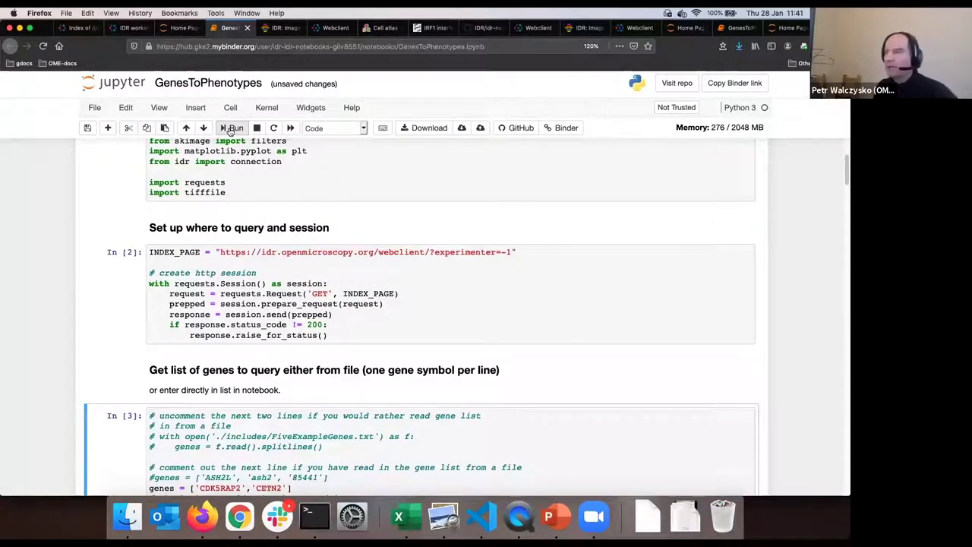
click(232, 128)
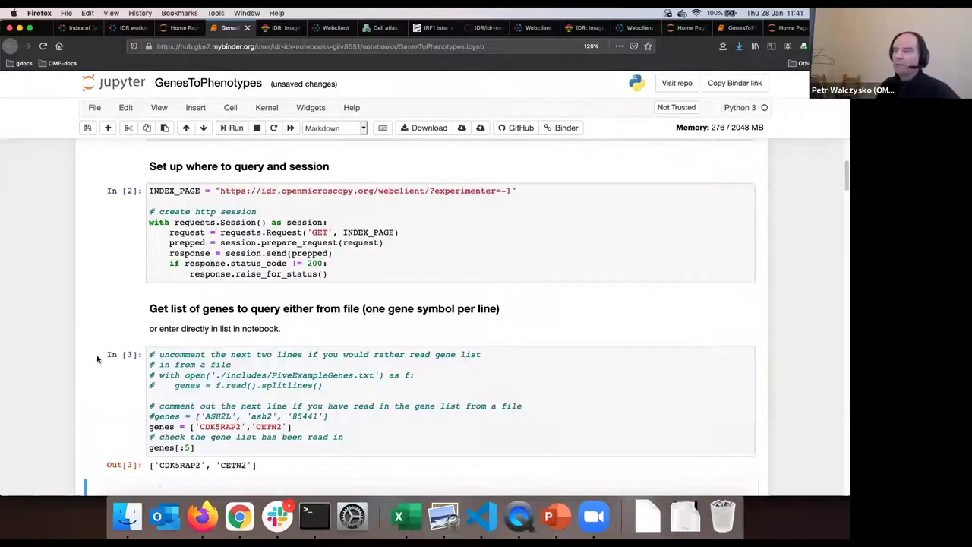
scroll(262, 334, down, 2)
scroll(281, 341, down, 1)
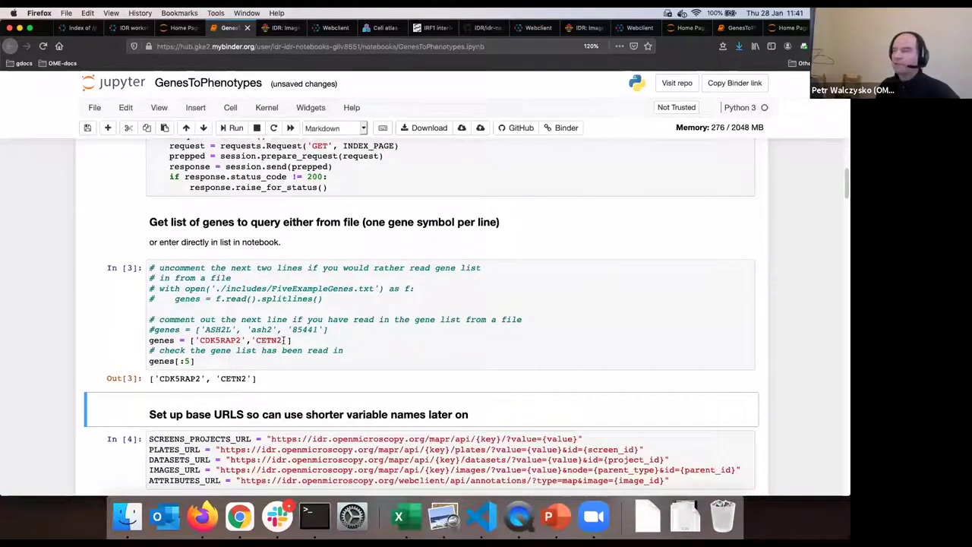
Step: Replace CDK5RAP2 with IRF1 in the gene list and run it, giving ['IRF1', 'CETN2']
click(199, 340)
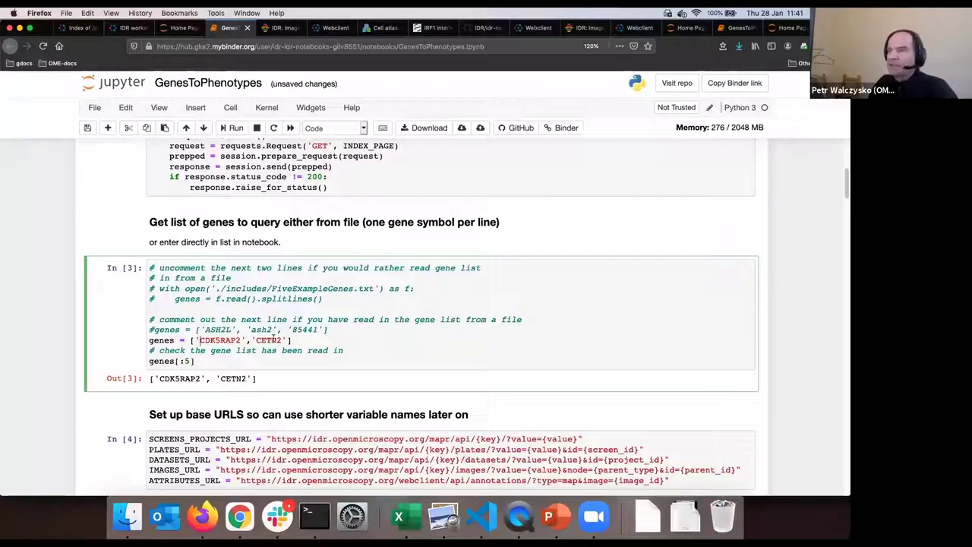
key(Delete)
key(Delete)
key(Delete)
key(Delete)
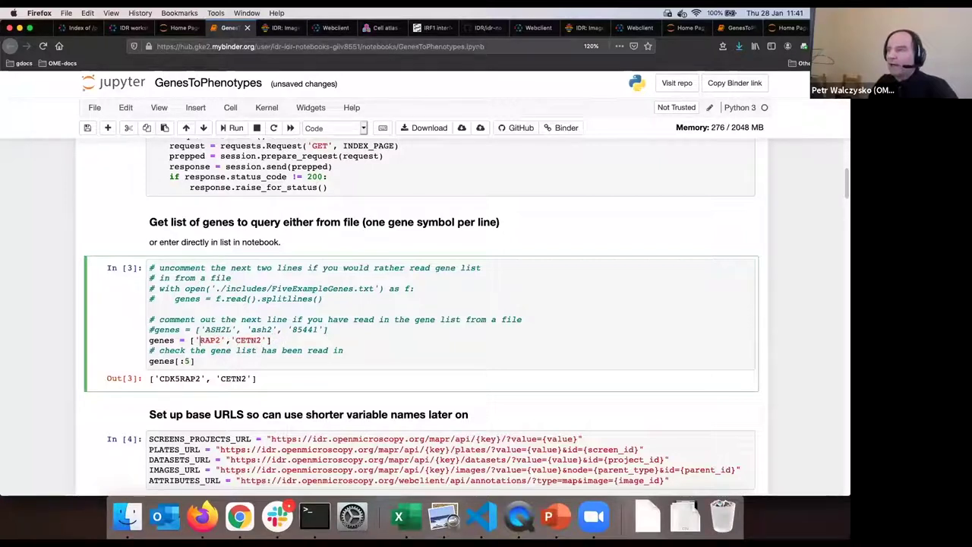
key(Delete)
key(Delete)
key(Delete)
key(Delete)
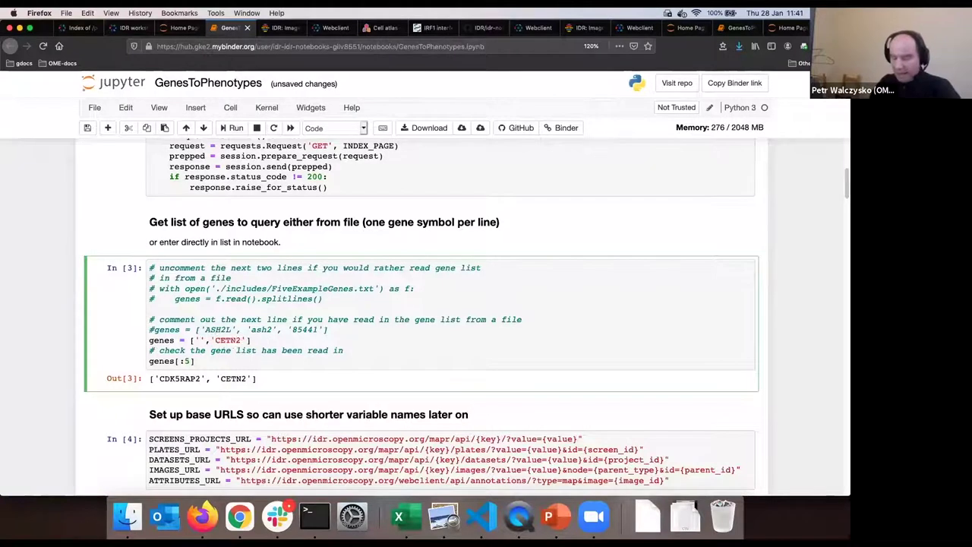
text(IRF1)
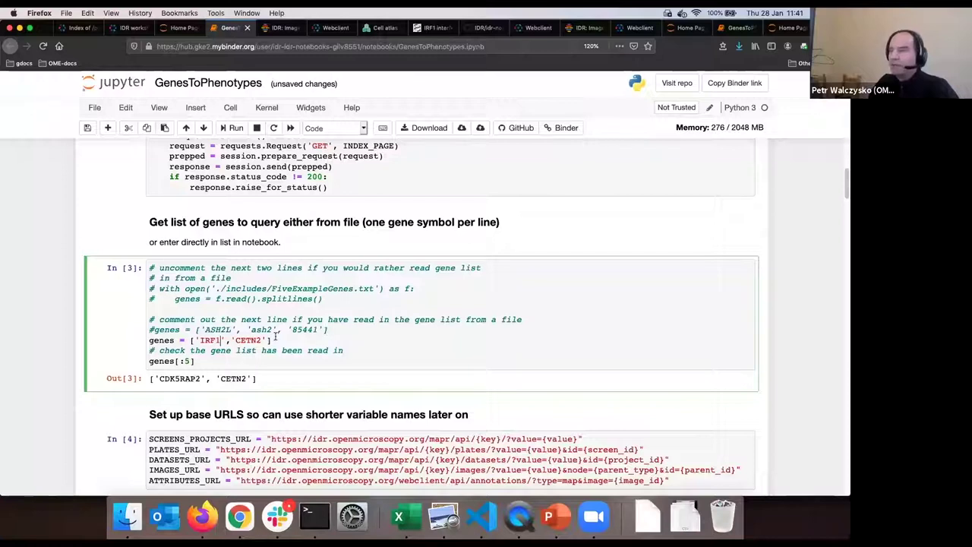
key(Return)
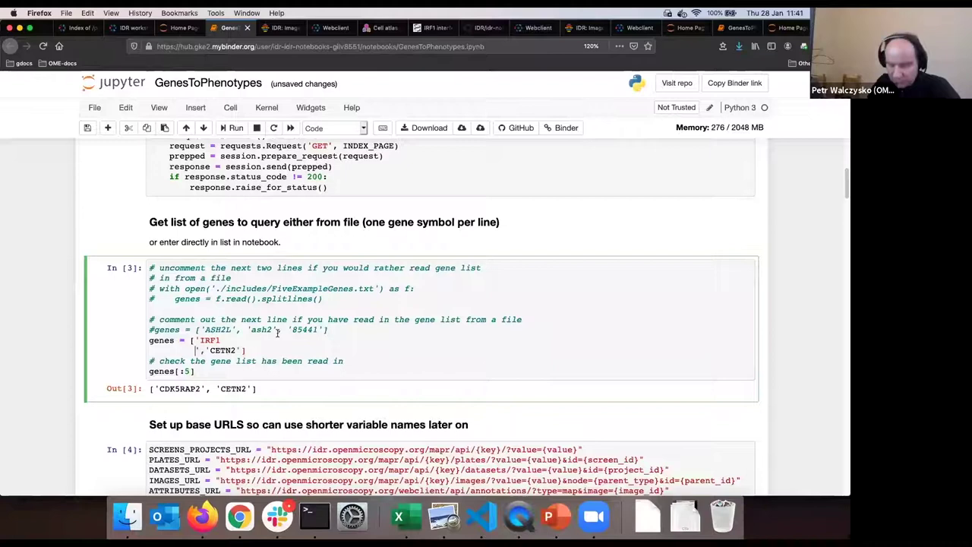
key(super+z)
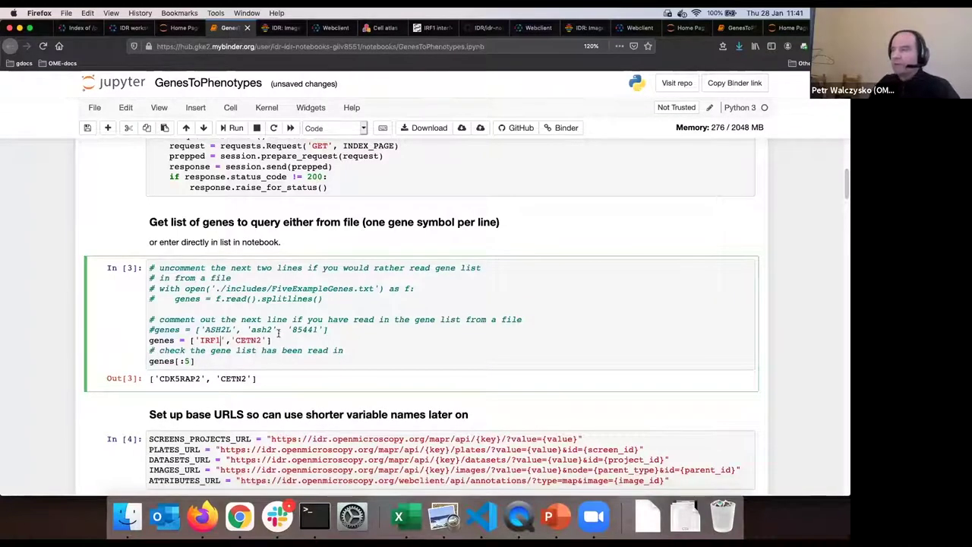
click(233, 128)
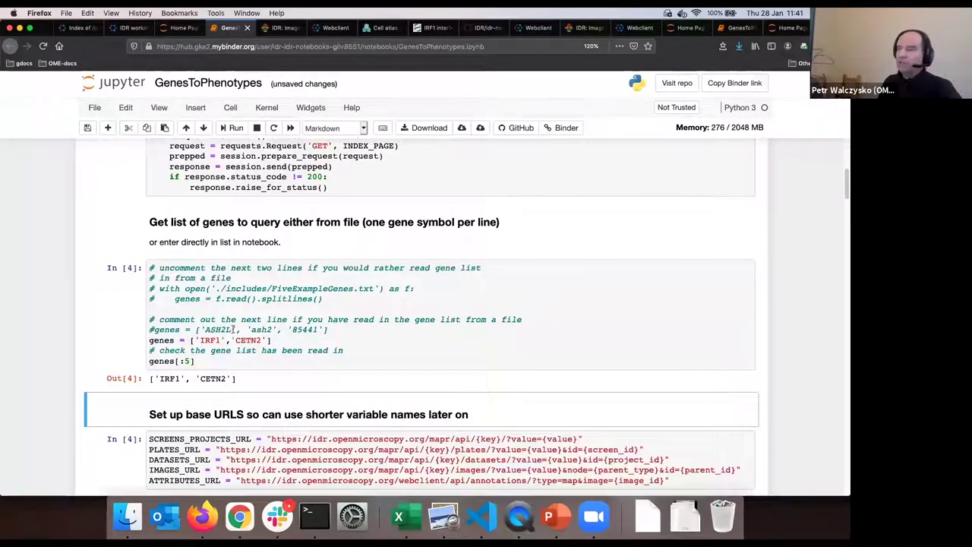
Step: Change the first gene in the gene list code back from IRF1 to CDK5RAP2
click(220, 340)
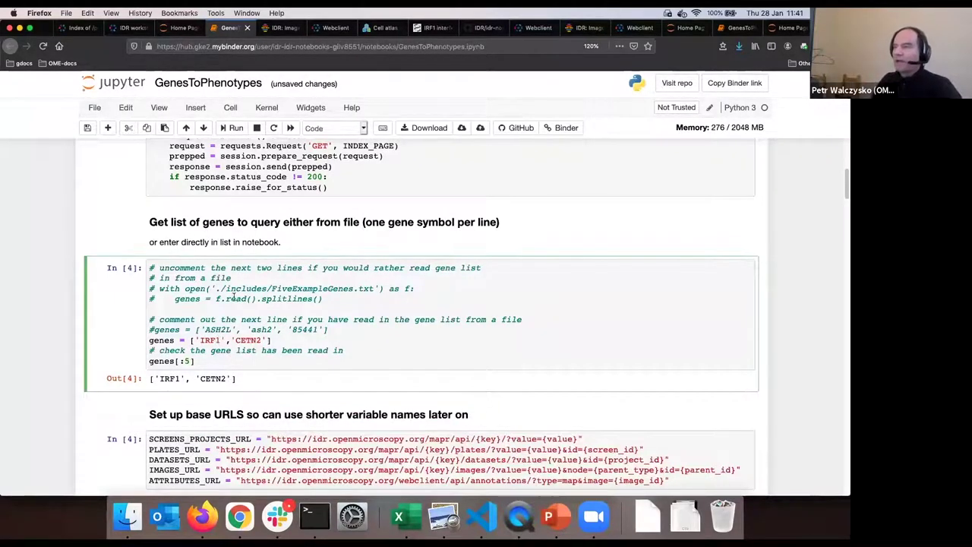
key(BackSpace)
key(BackSpace)
key(BackSpace)
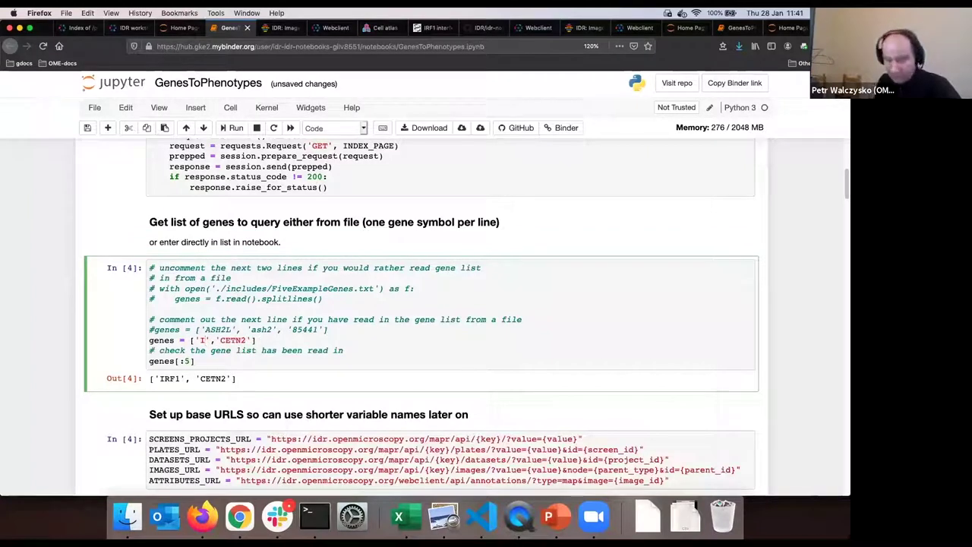
key(BackSpace)
text(CDK5RAP2)
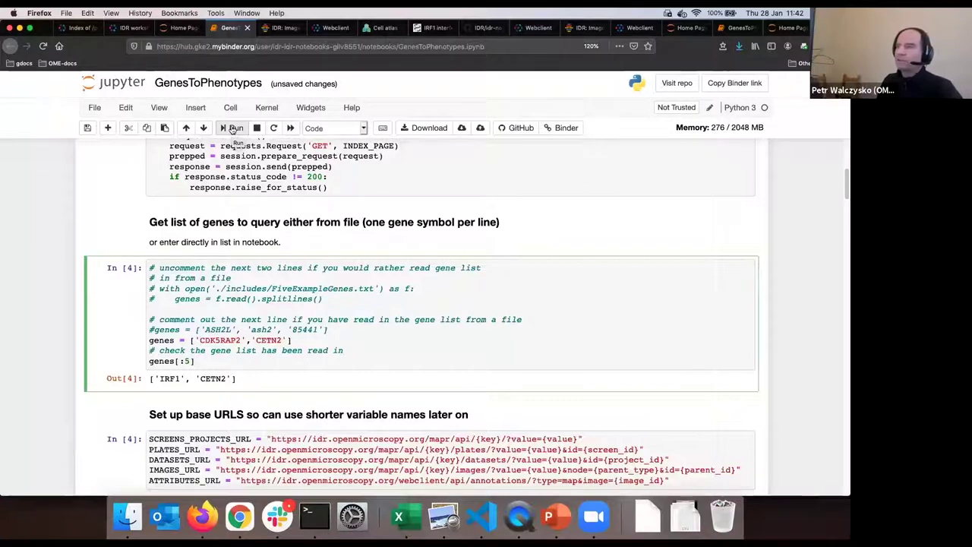
Step: Rerun the CDK5RAP2/CETN2 gene list, base IDR API URLs, and gene TYPE/phenotype KEYS cells
click(231, 129)
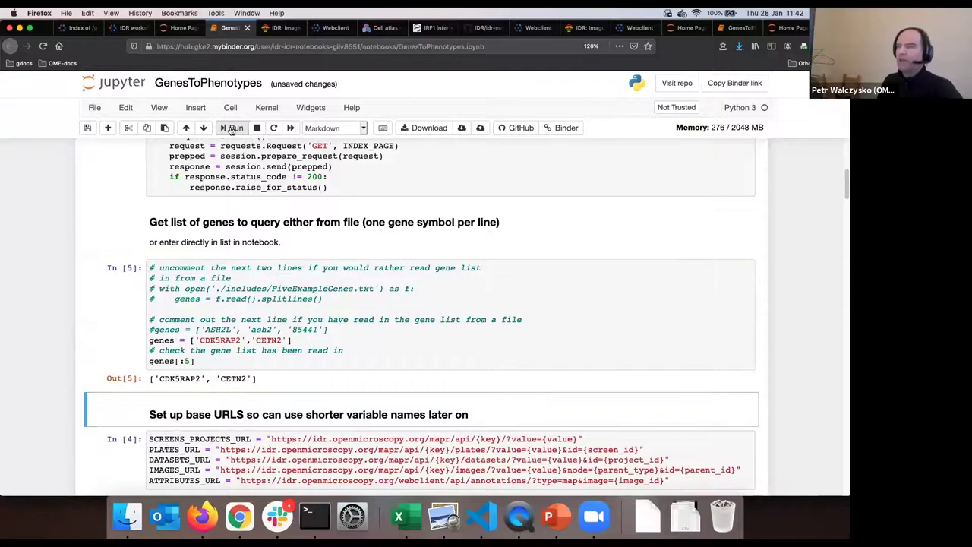
click(231, 129)
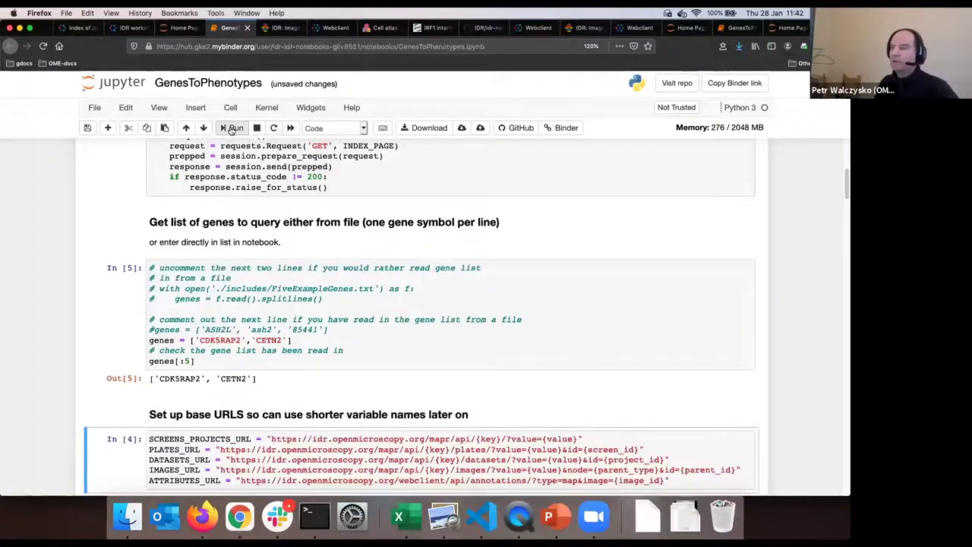
click(231, 129)
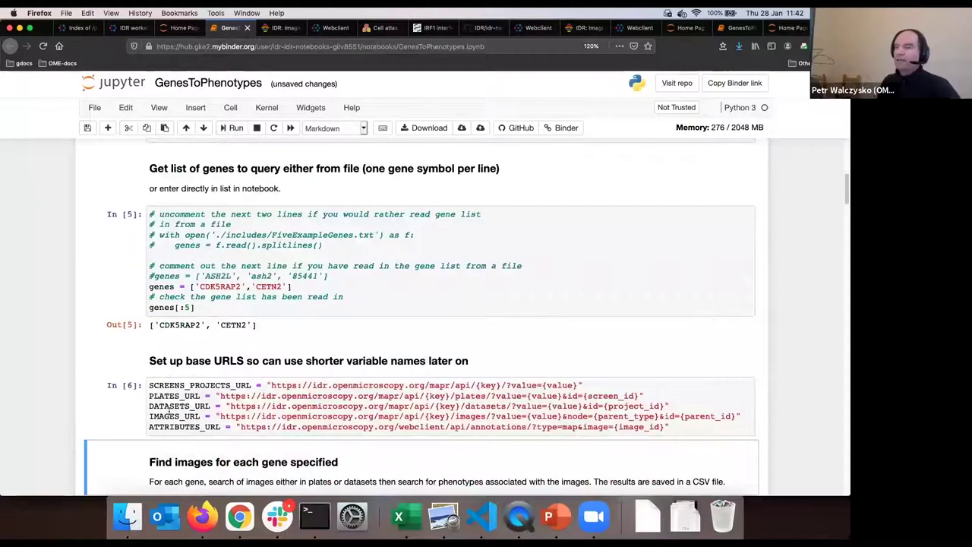
scroll(196, 382, down, 4)
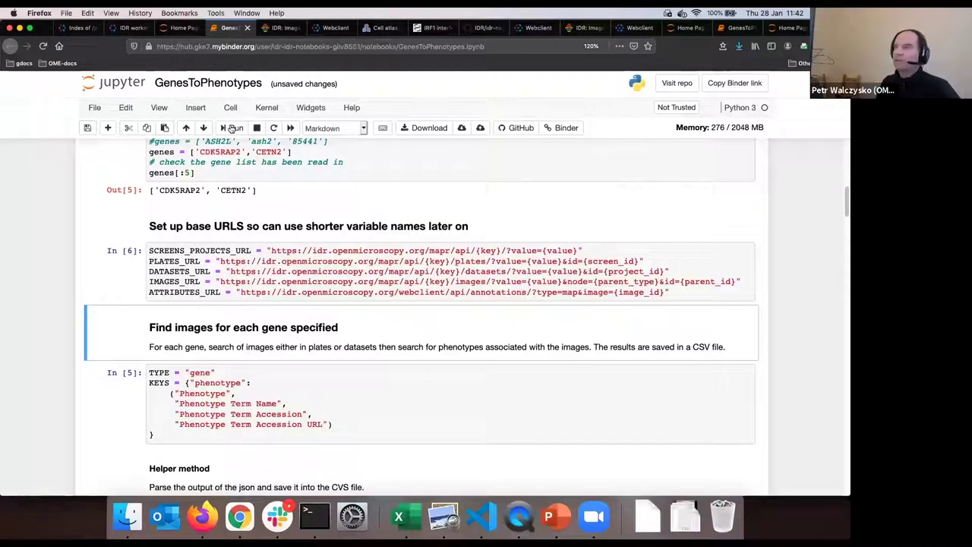
click(232, 129)
click(232, 129)
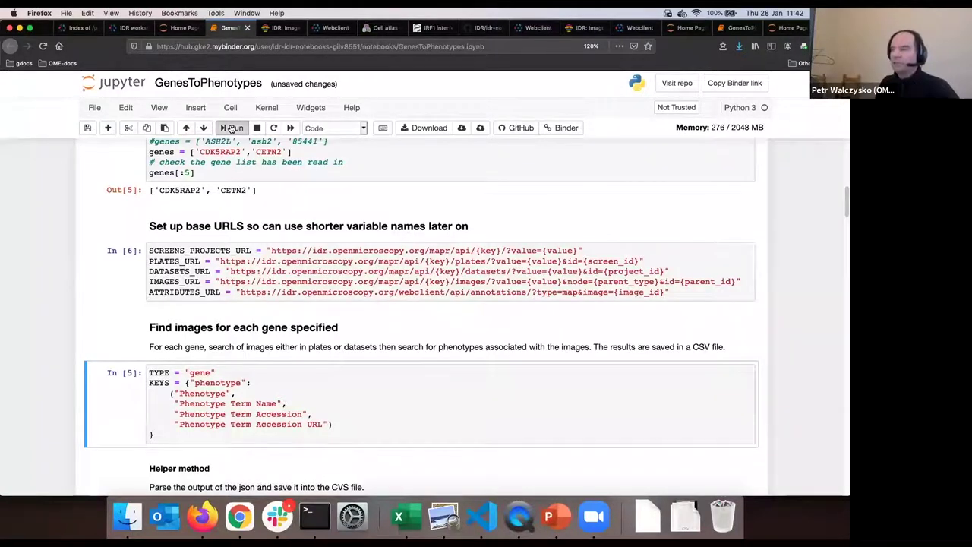
scroll(215, 248, down, 3)
scroll(215, 248, down, 2)
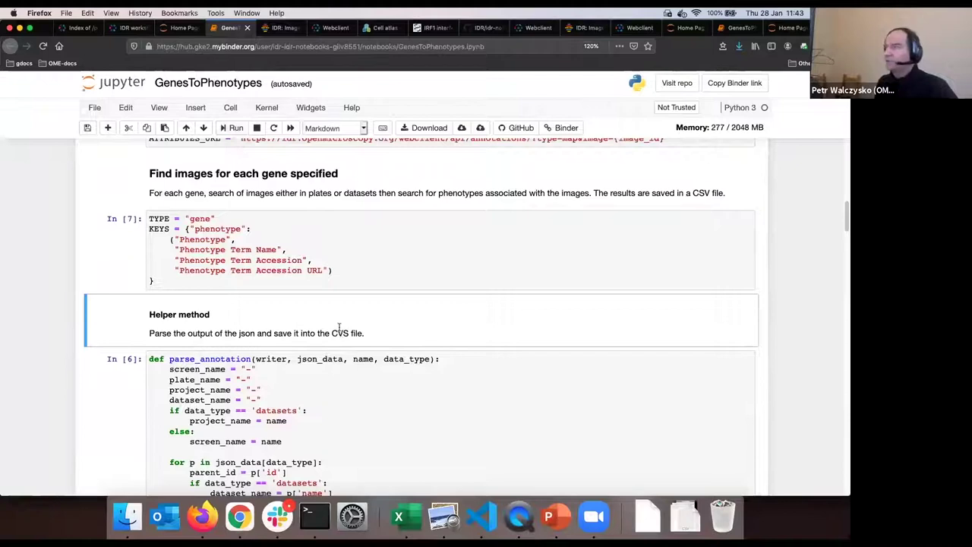
Step: Run the cell defining the parse_annotation helper function
click(232, 129)
click(232, 129)
key(shift+Return)
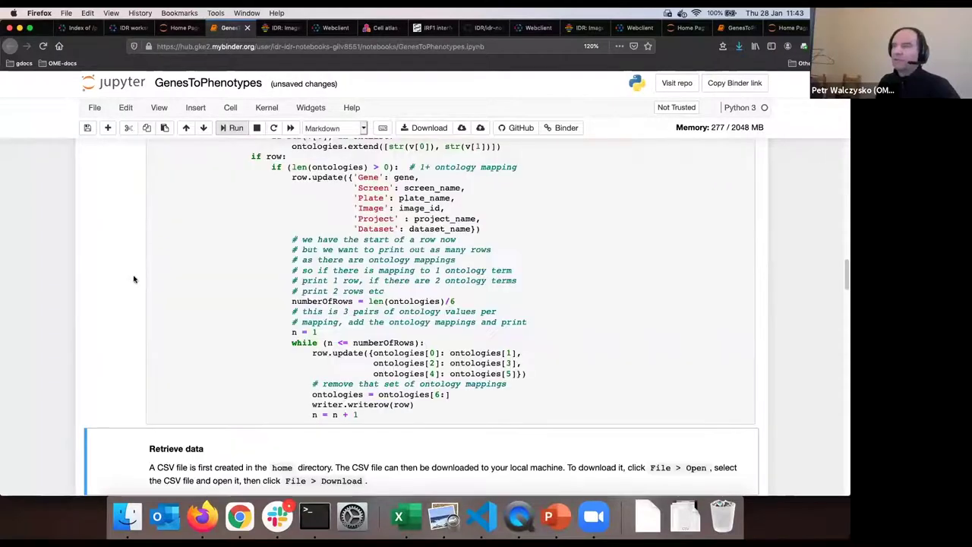
scroll(127, 363, up, 10)
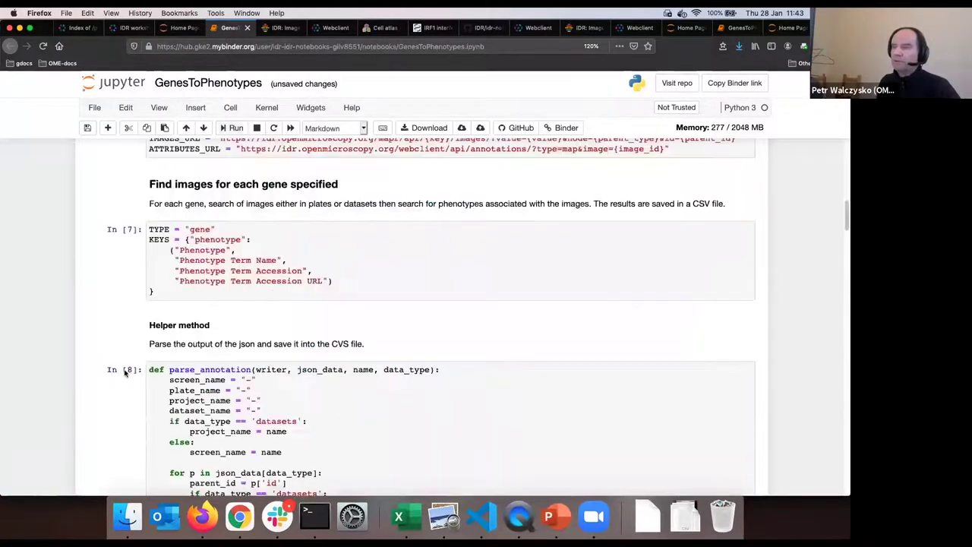
scroll(117, 384, down, 2)
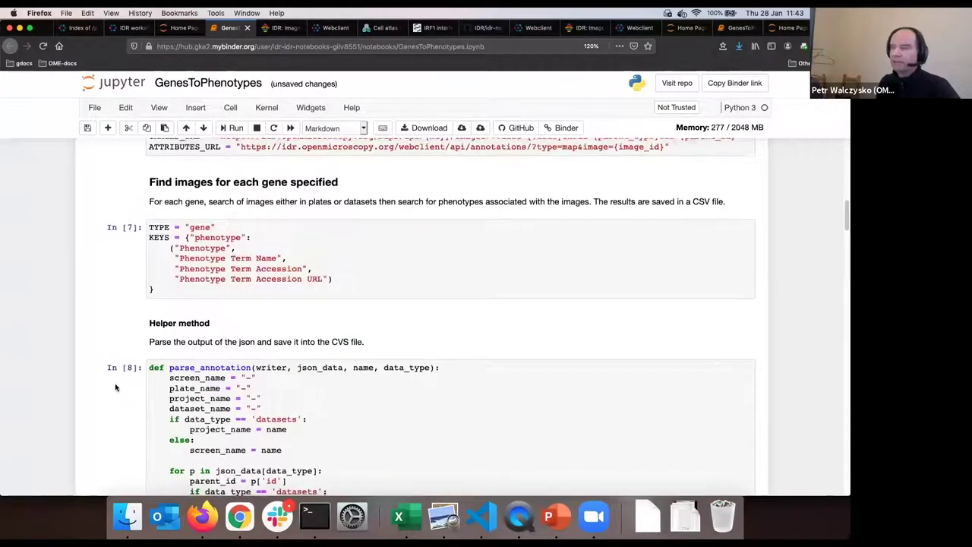
scroll(127, 337, down, 5)
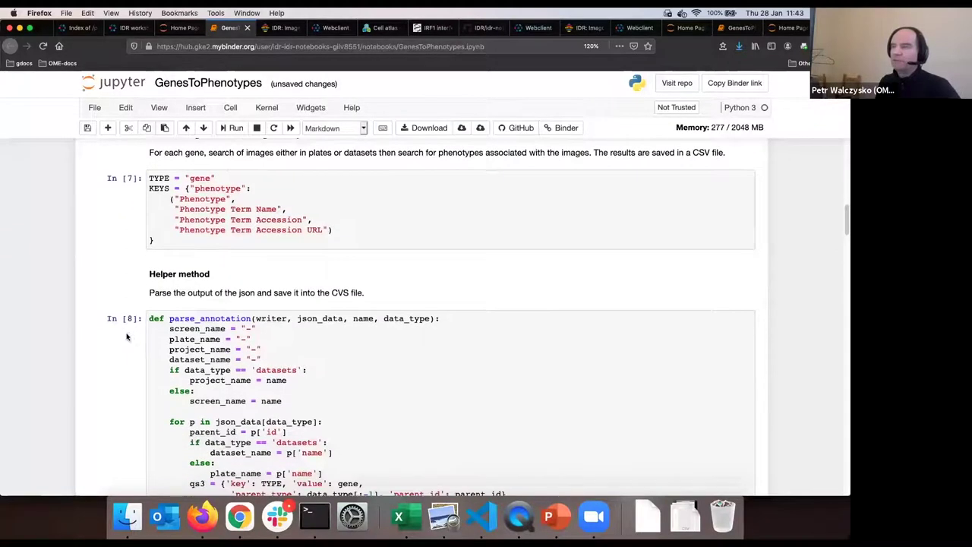
scroll(130, 266, down, 10)
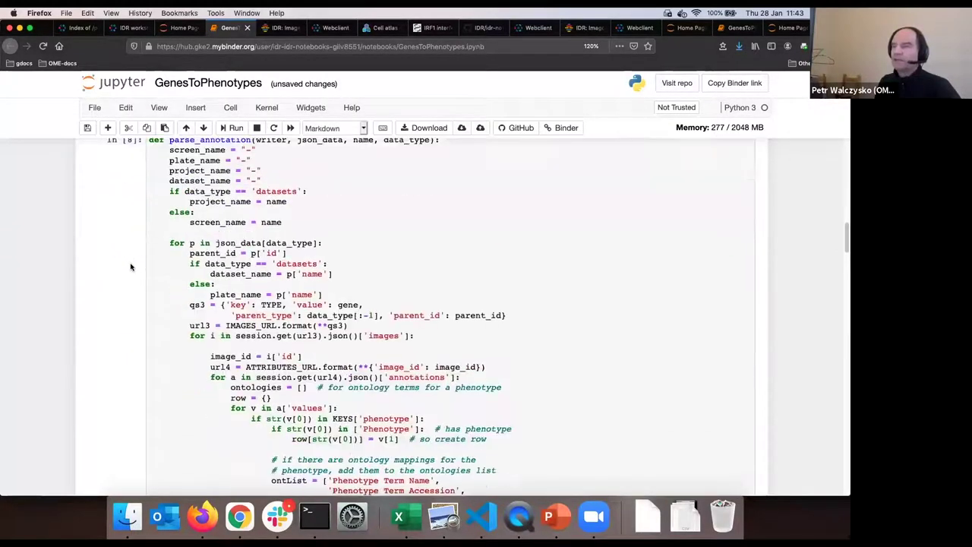
click(230, 128)
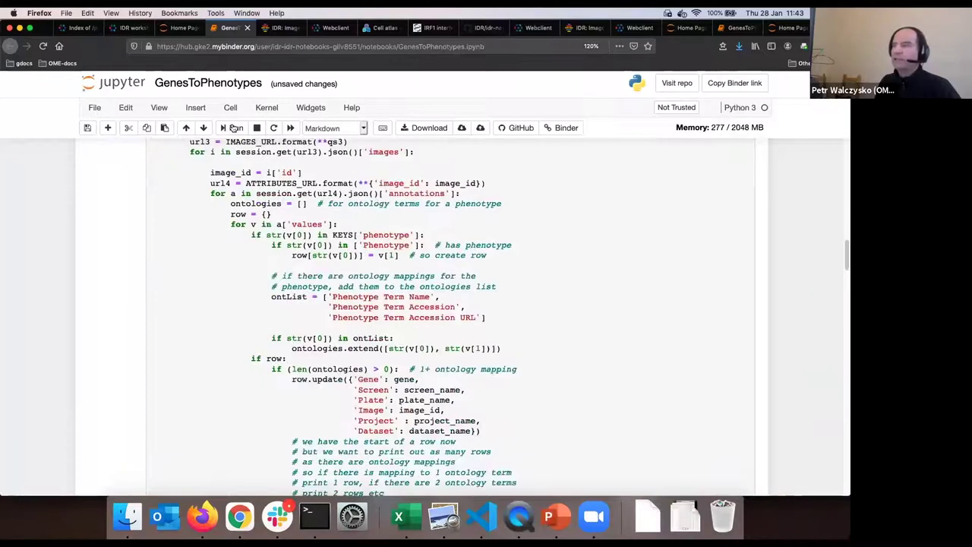
Step: Select the CSV-writing Retrieve data cell and highlight its download instructions paragraph
click(121, 351)
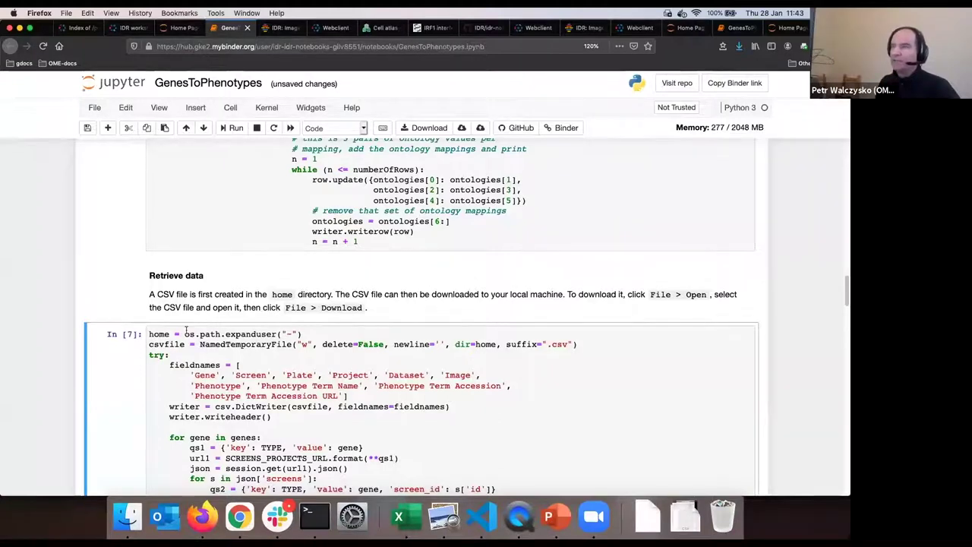
drag(152, 295, 373, 302)
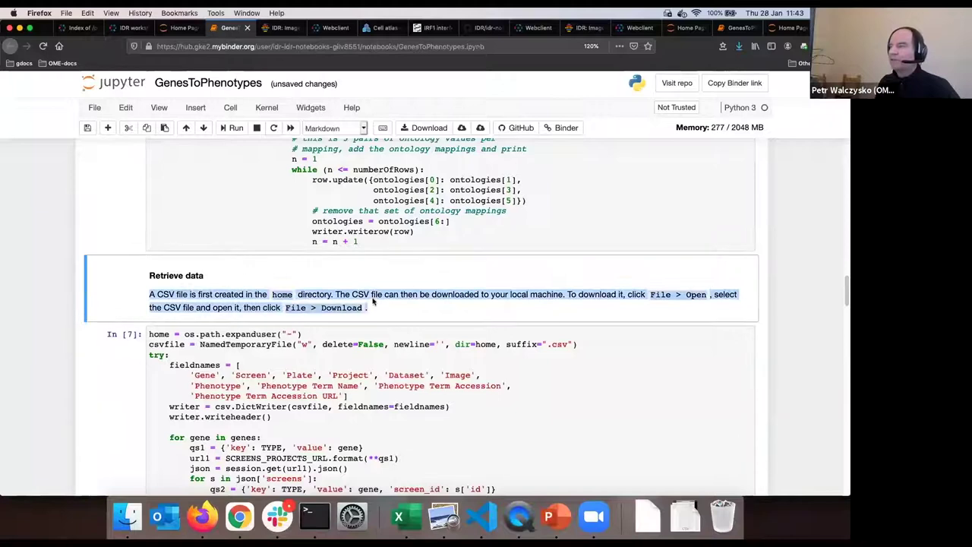
click(165, 357)
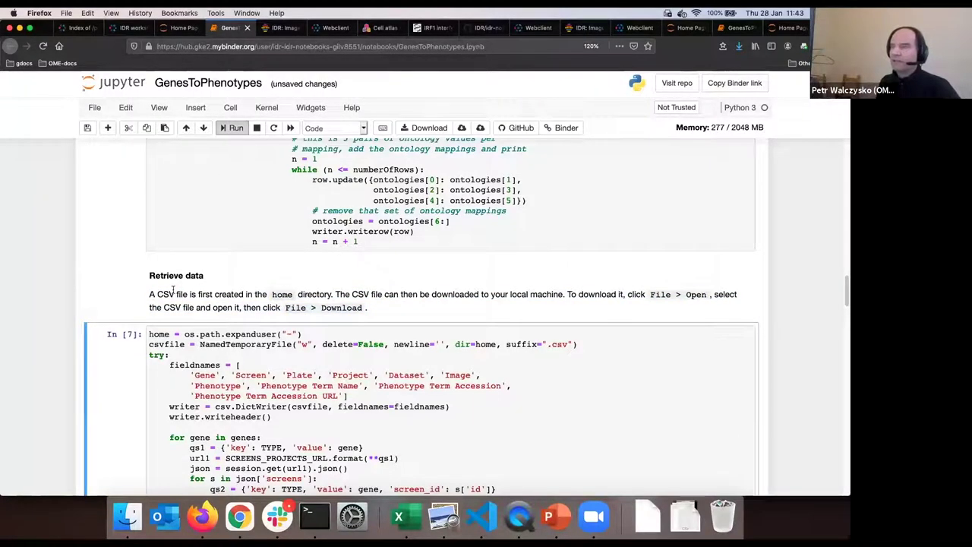
Step: Run the Retrieve data cell that writes gene, screen, plate and phenotype rows to a home-directory CSV
key(shift+Return)
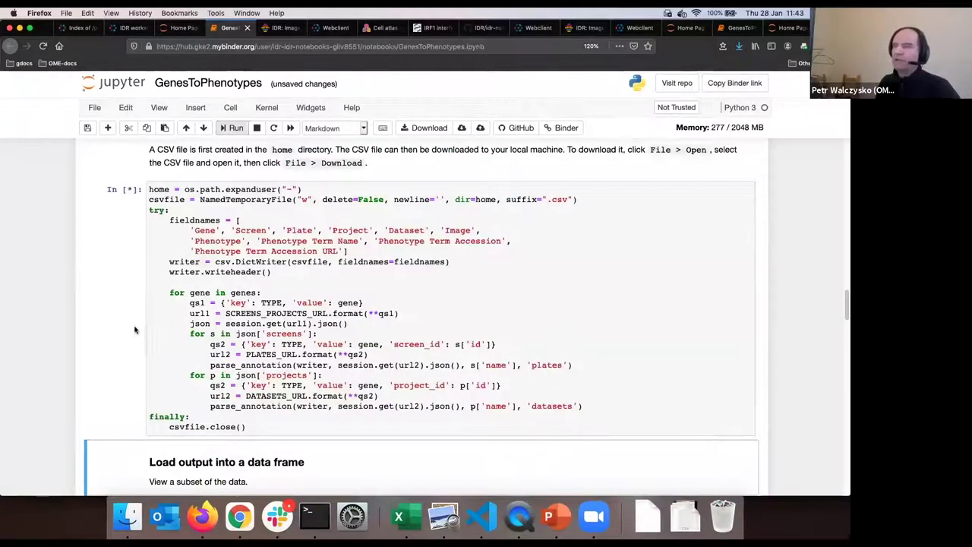
scroll(129, 330, up, 3)
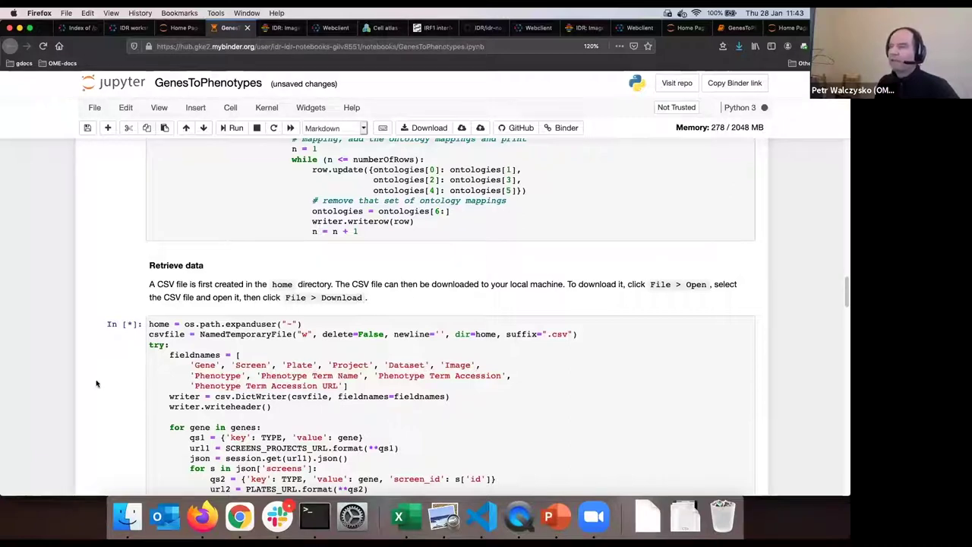
scroll(97, 384, down, 1)
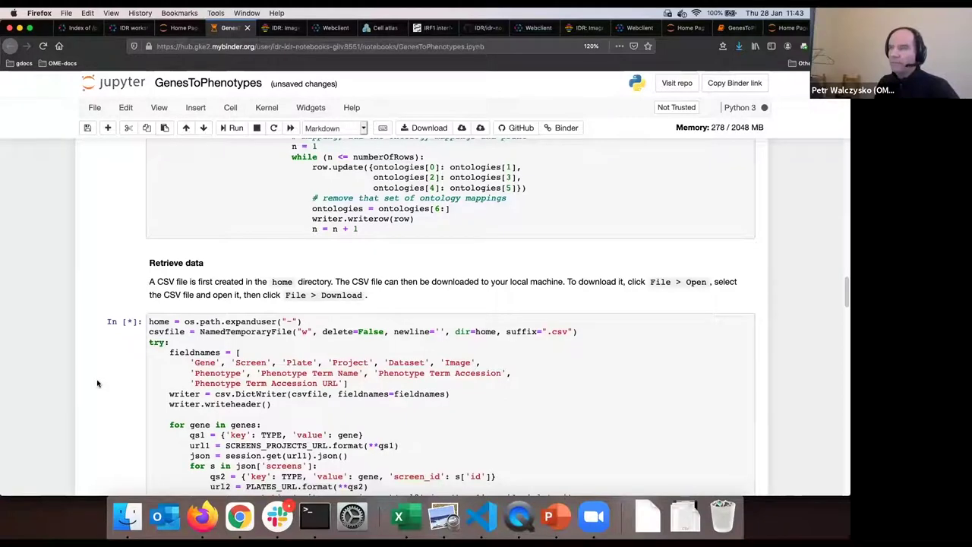
scroll(96, 383, down, 1)
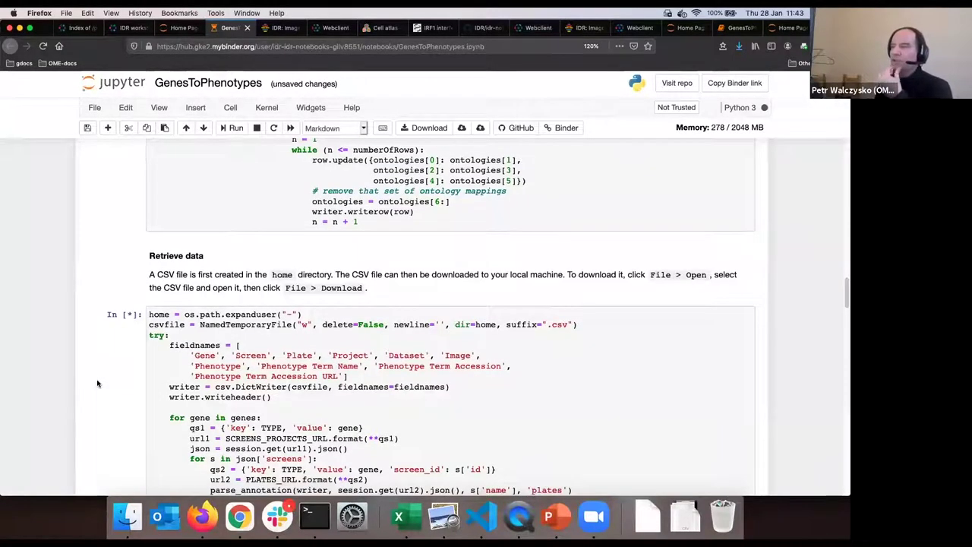
scroll(97, 384, up, 3)
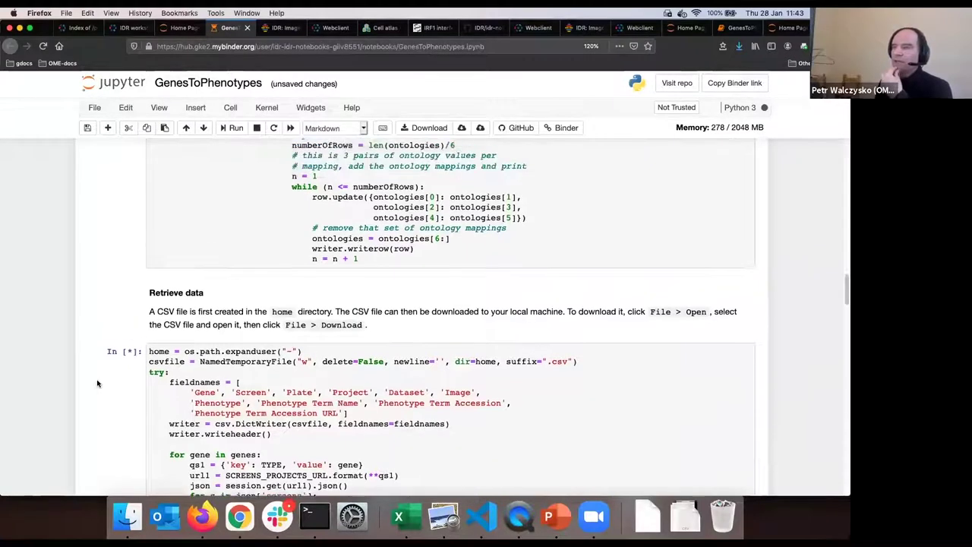
scroll(98, 383, up, 1)
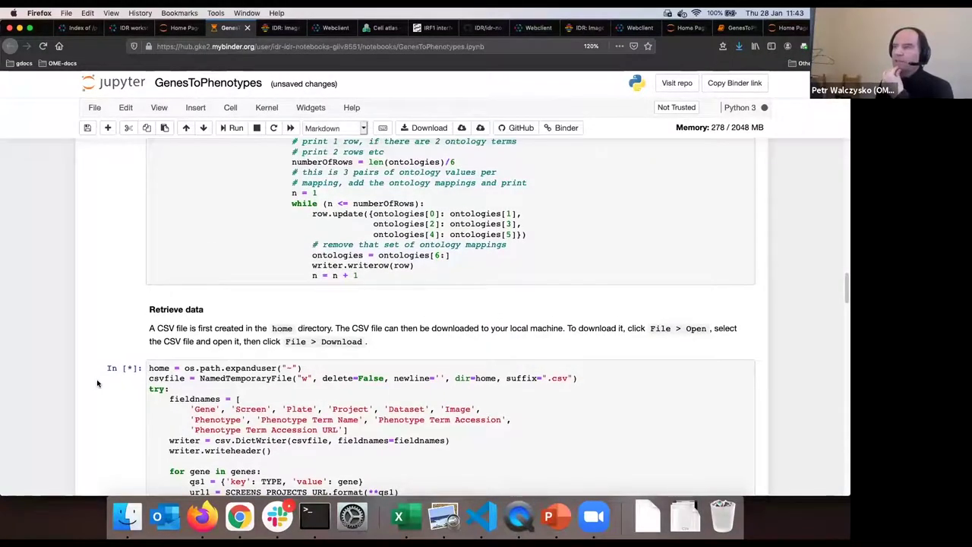
scroll(97, 384, up, 10)
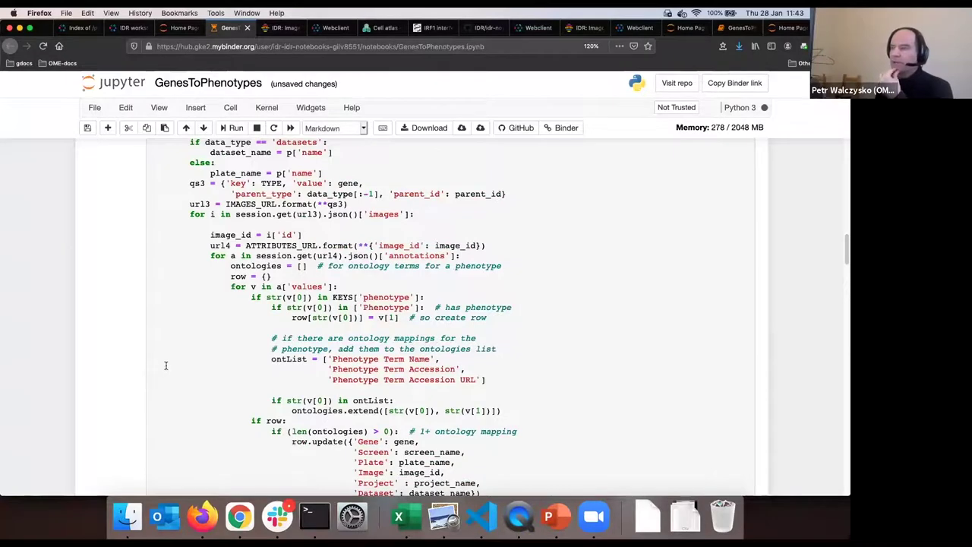
scroll(159, 363, up, 10)
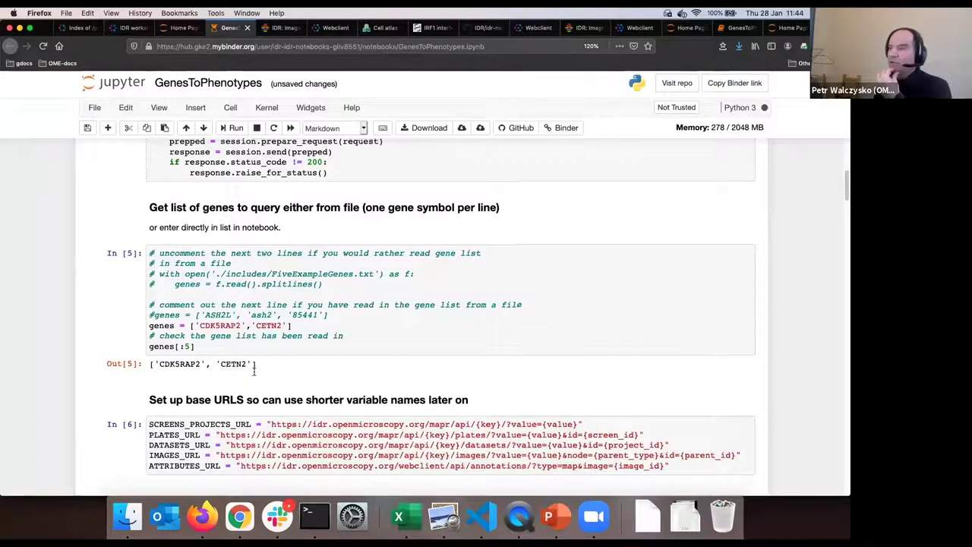
scroll(254, 370, down, 1)
scroll(255, 371, down, 2)
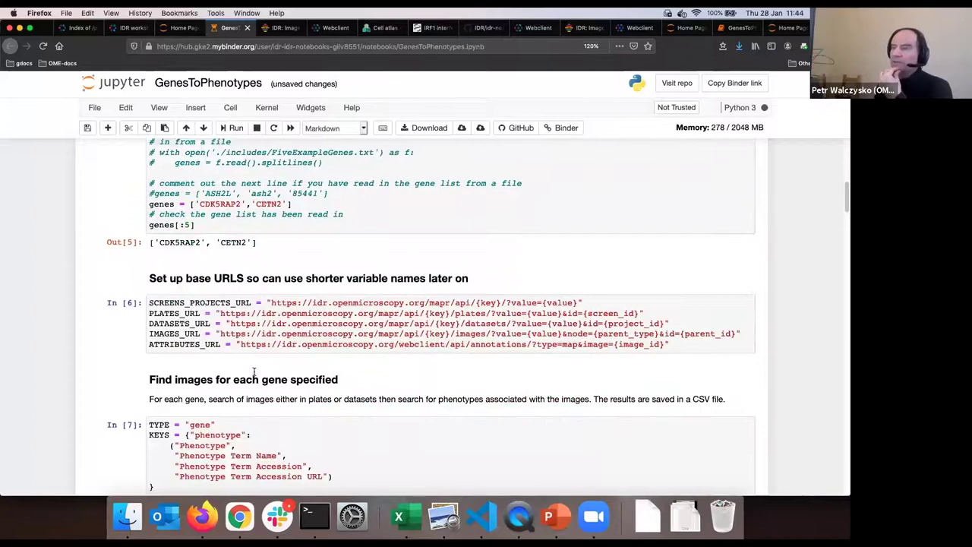
scroll(254, 370, down, 10)
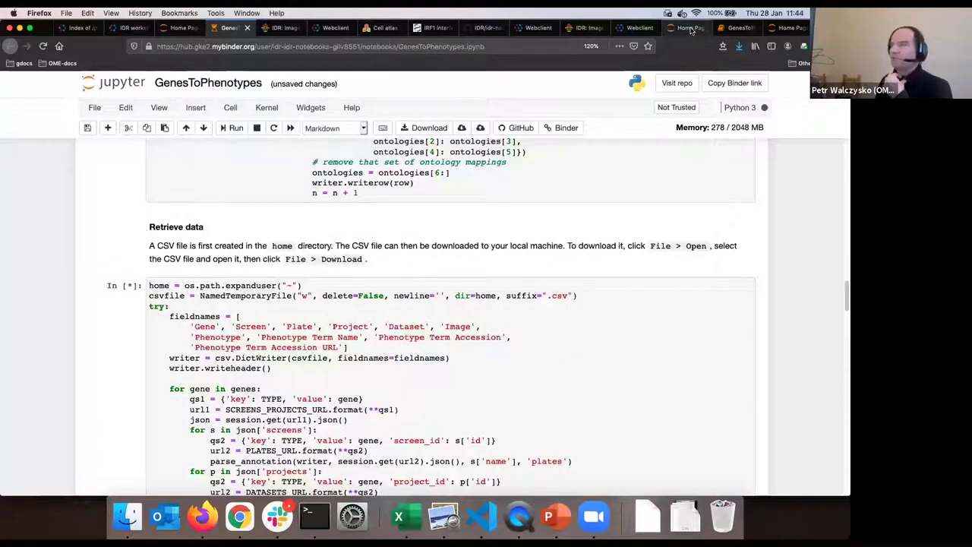
click(690, 28)
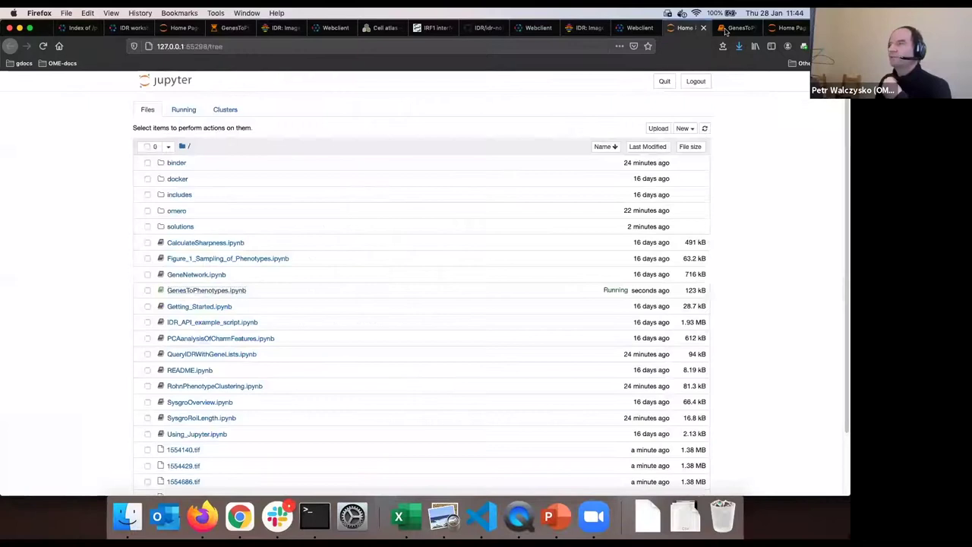
click(731, 29)
click(784, 28)
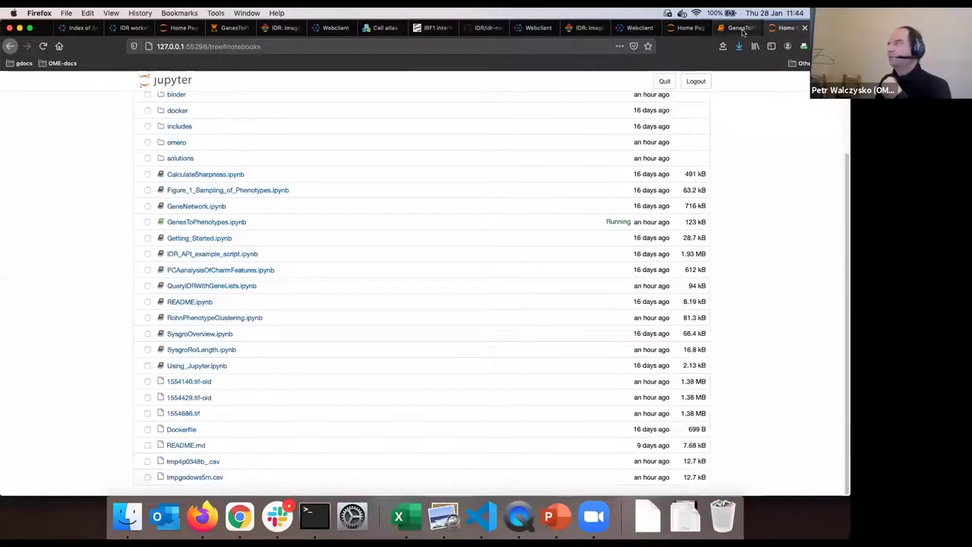
click(741, 29)
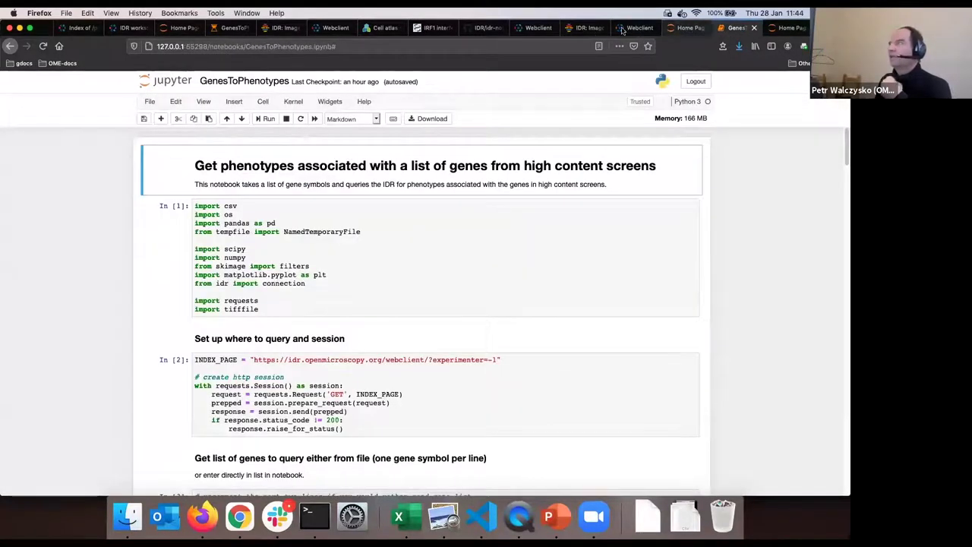
click(669, 29)
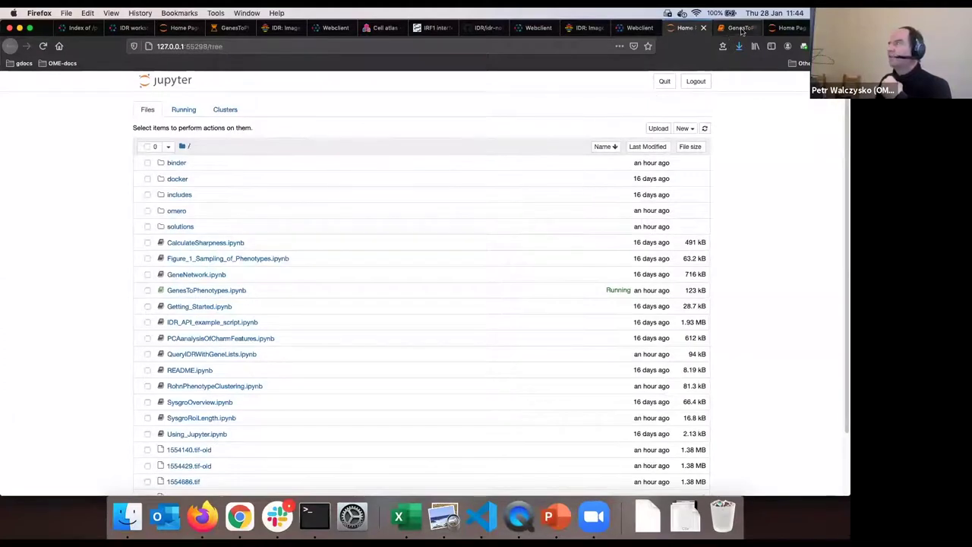
key(ctrl+Tab)
scroll(424, 255, down, 10)
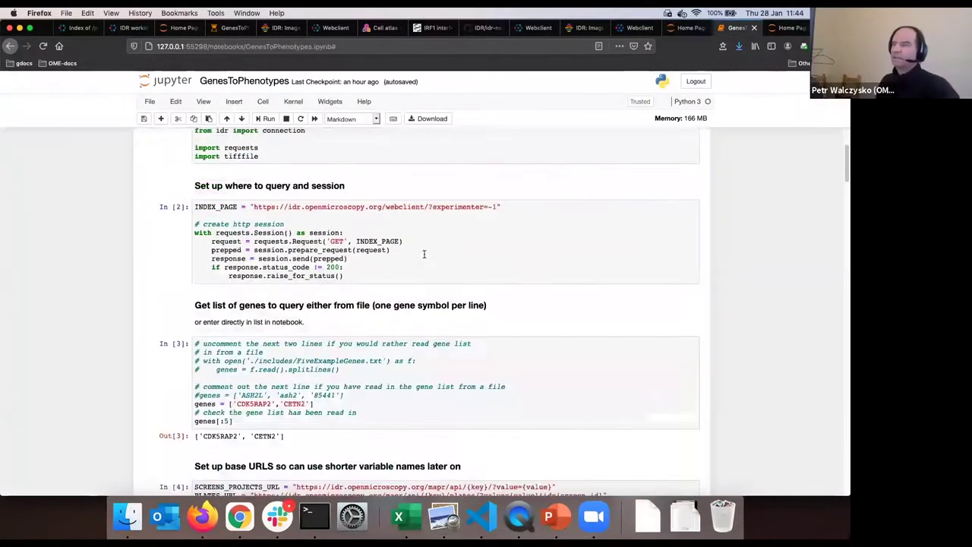
scroll(424, 254, down, 20)
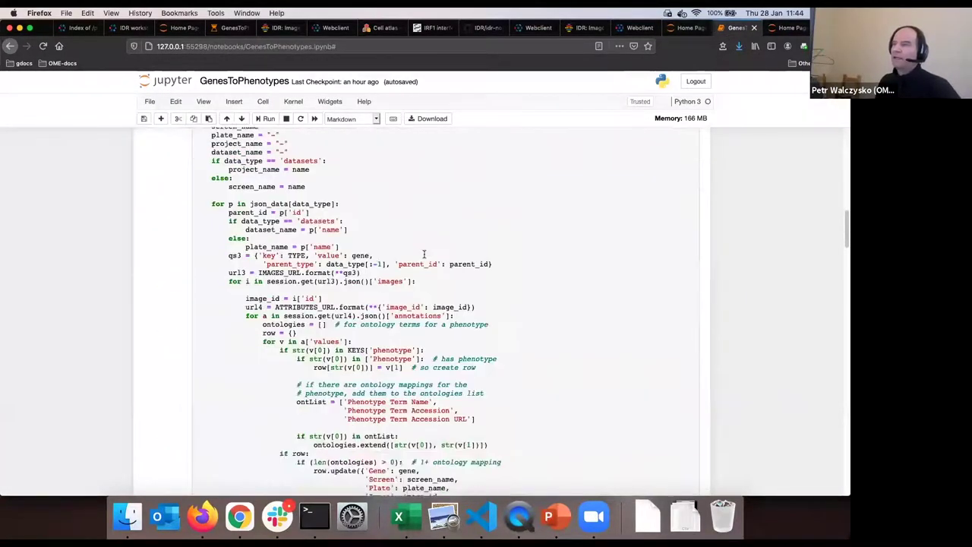
scroll(425, 252, down, 5)
scroll(410, 243, up, 3)
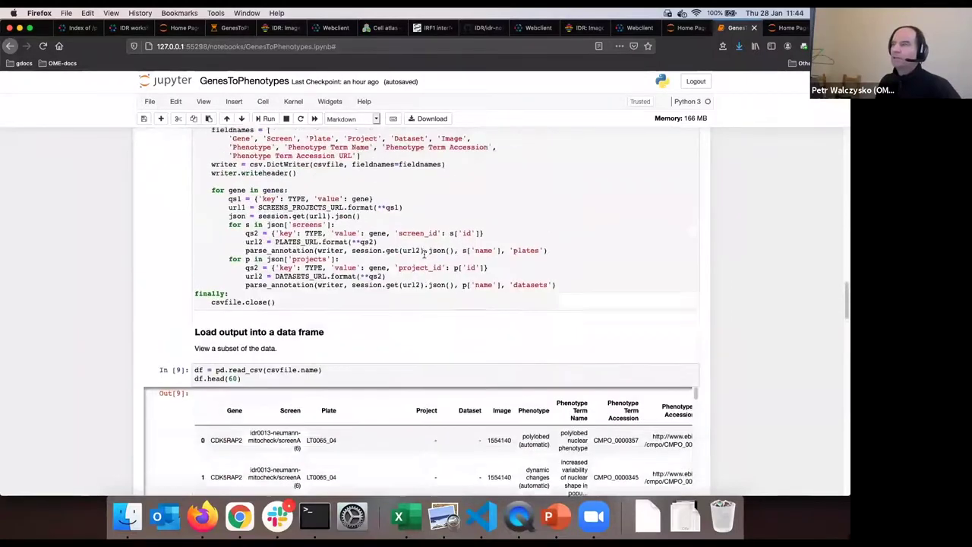
scroll(395, 234, up, 1)
click(251, 202)
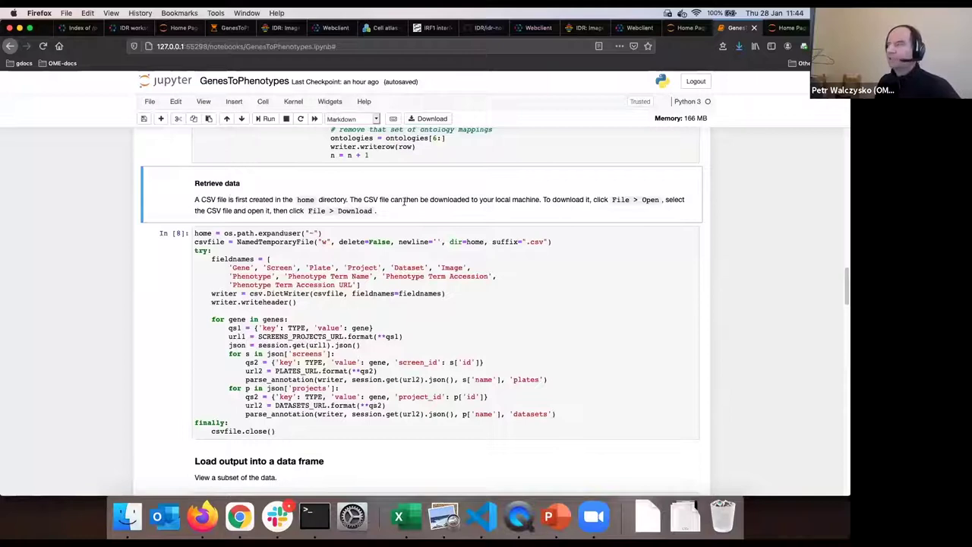
key(super+0)
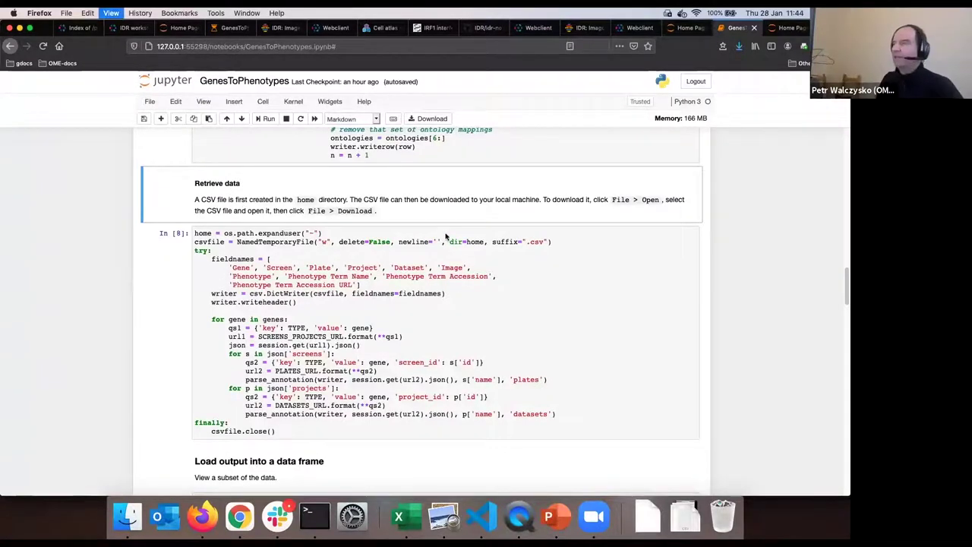
key(super+plus)
key(super+plus)
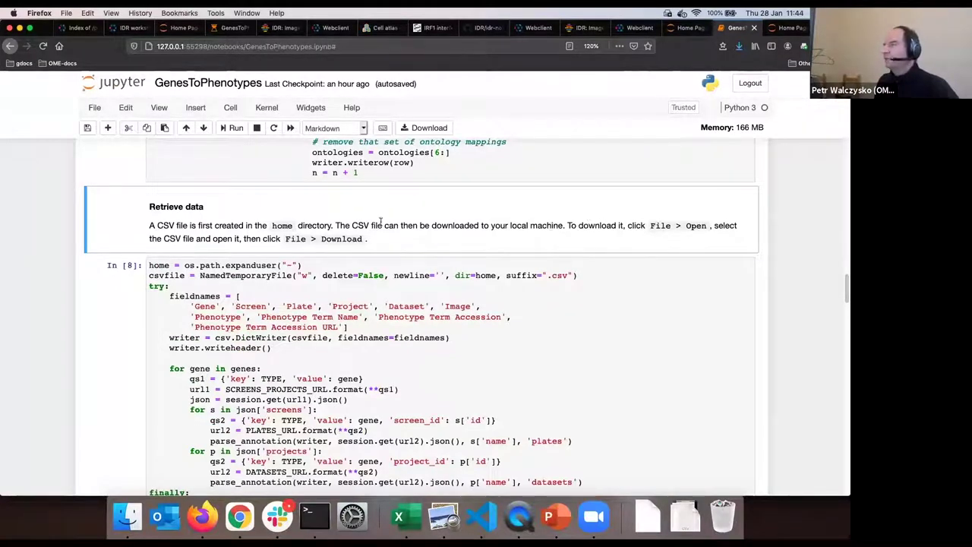
drag(336, 226, 562, 228)
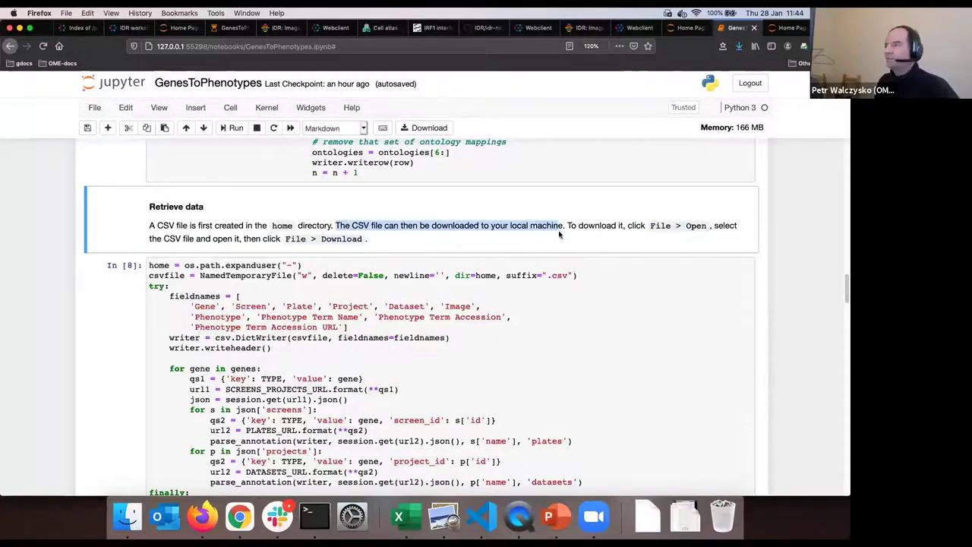
scroll(211, 351, down, 1)
scroll(212, 350, down, 2)
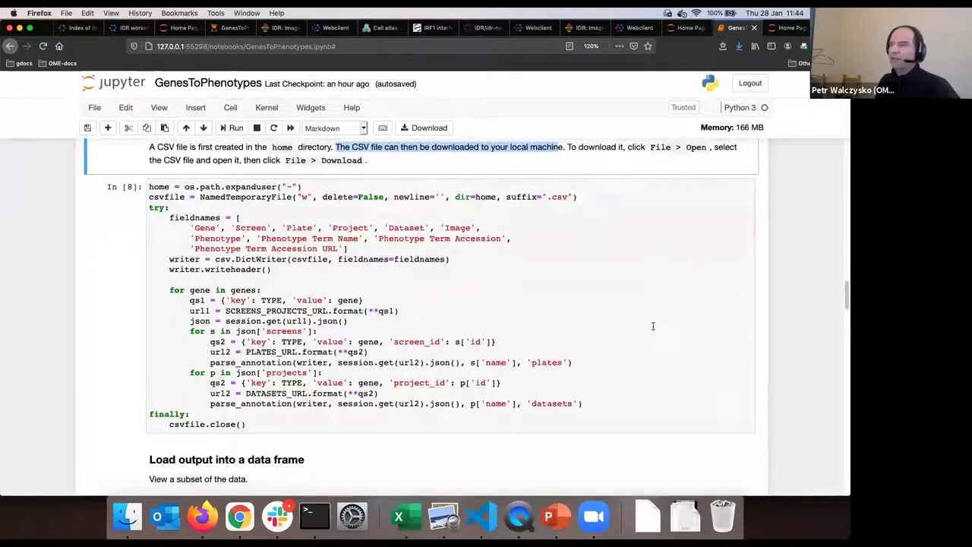
scroll(652, 326, down, 3)
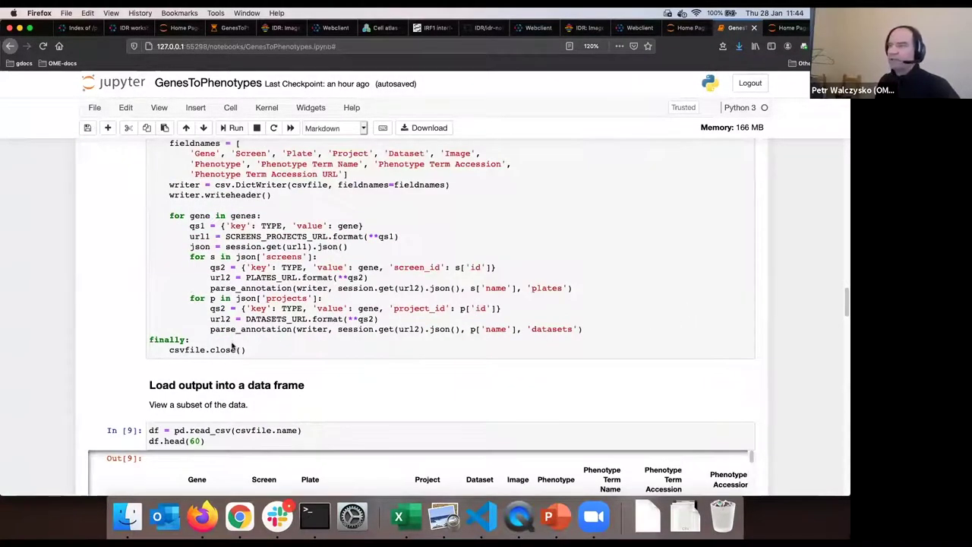
scroll(208, 340, up, 10)
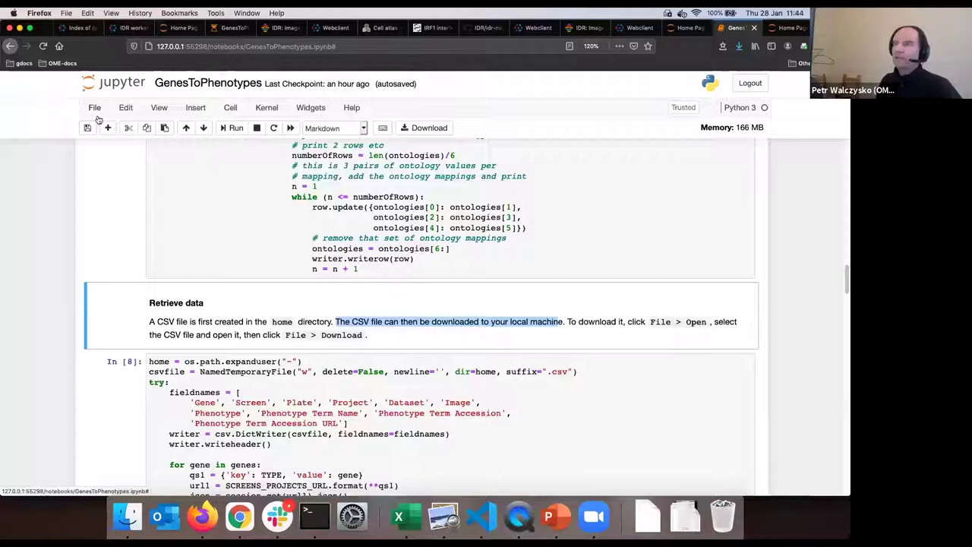
Step: Open the Jupyter home file listing in a new tab and find the generated tif and csv files
click(94, 107)
click(102, 143)
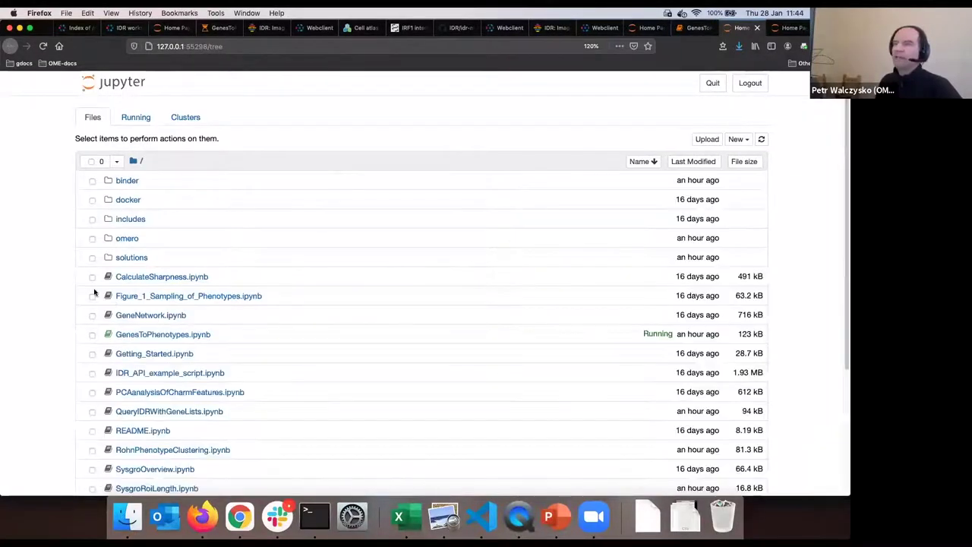
scroll(137, 380, down, 3)
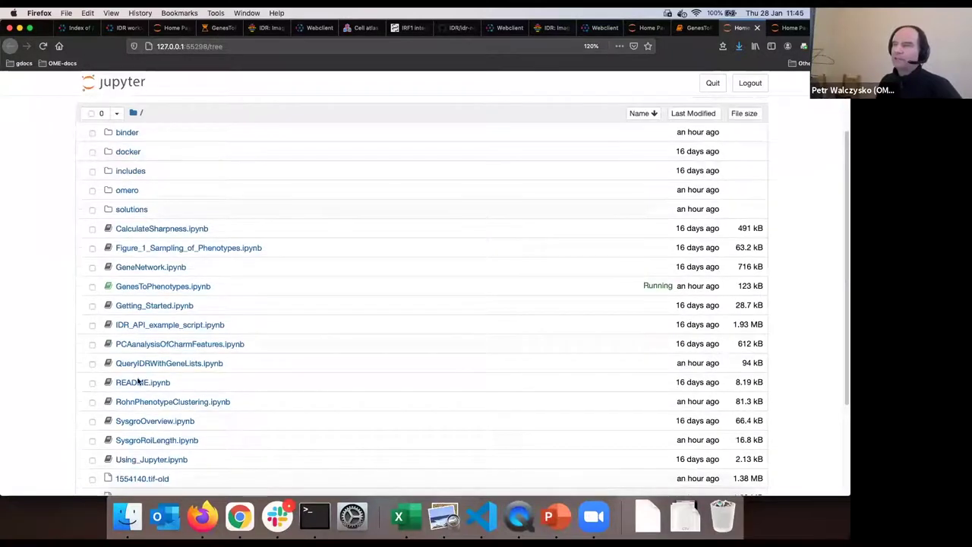
scroll(156, 303, down, 3)
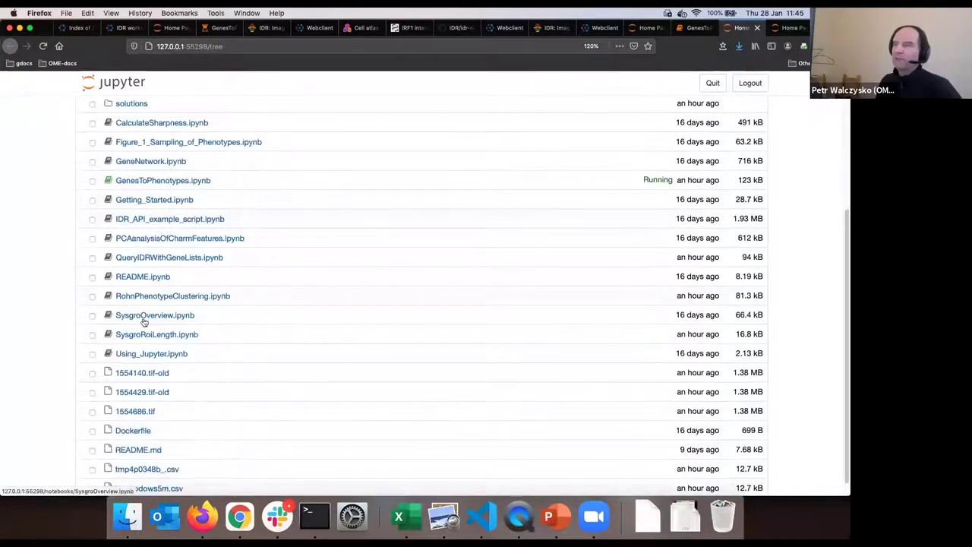
scroll(145, 323, up, 5)
scroll(149, 384, down, 5)
scroll(150, 387, up, 3)
scroll(150, 387, up, 4)
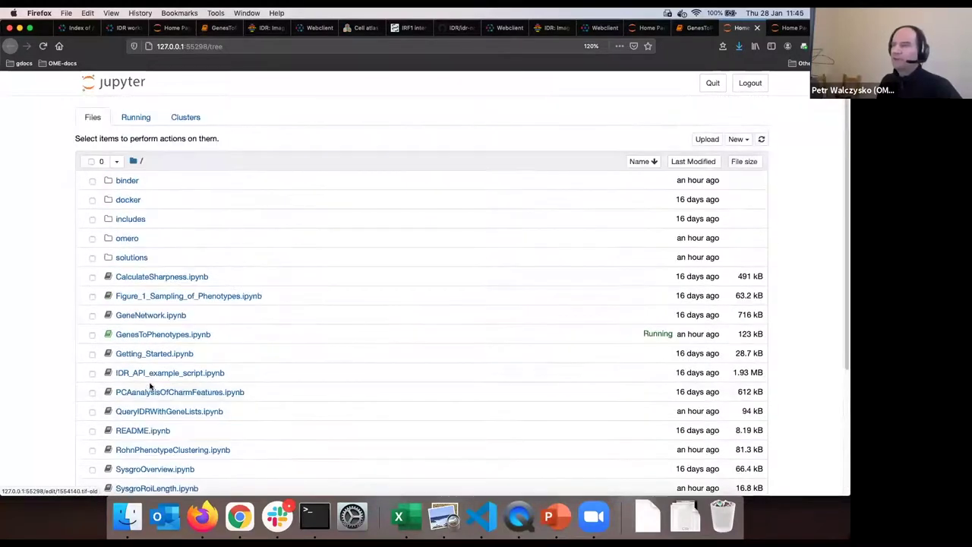
scroll(133, 384, down, 3)
scroll(141, 188, up, 3)
scroll(135, 201, down, 4)
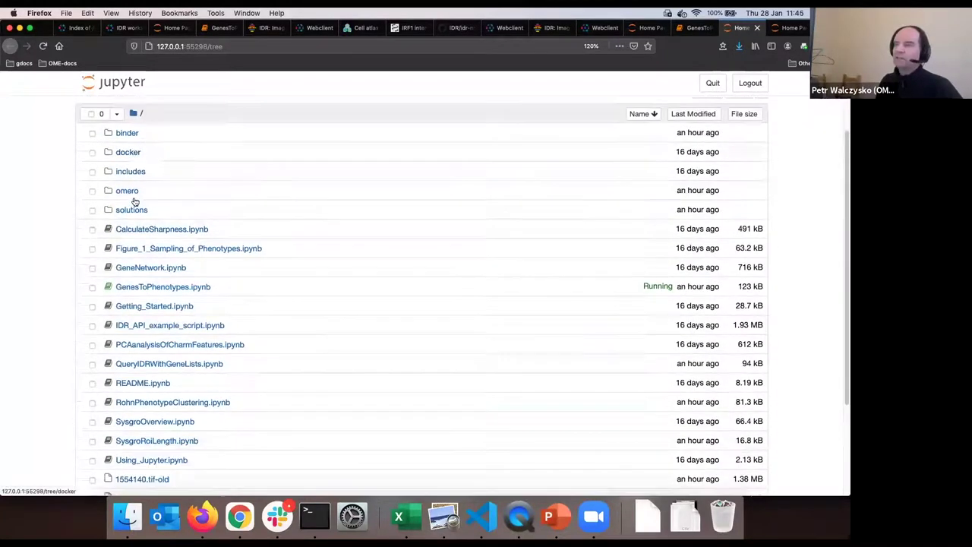
scroll(130, 341, down, 1)
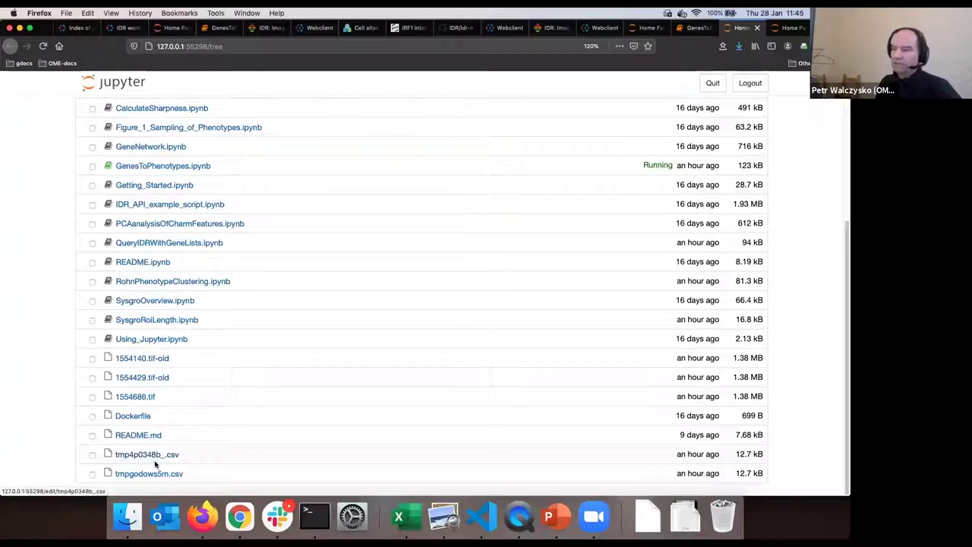
Step: Download tmp4p0348b_.csv and open it with Microsoft Excel
click(152, 455)
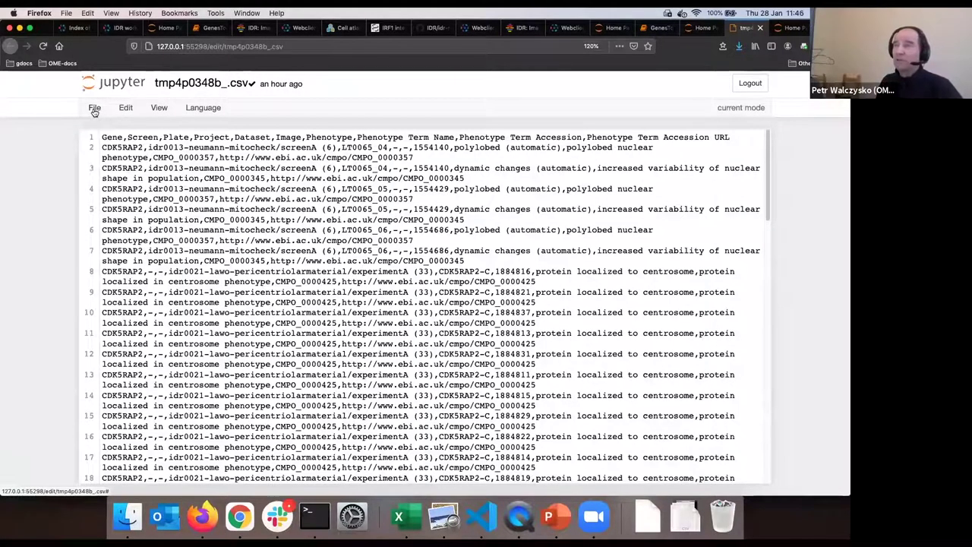
click(95, 109)
click(113, 173)
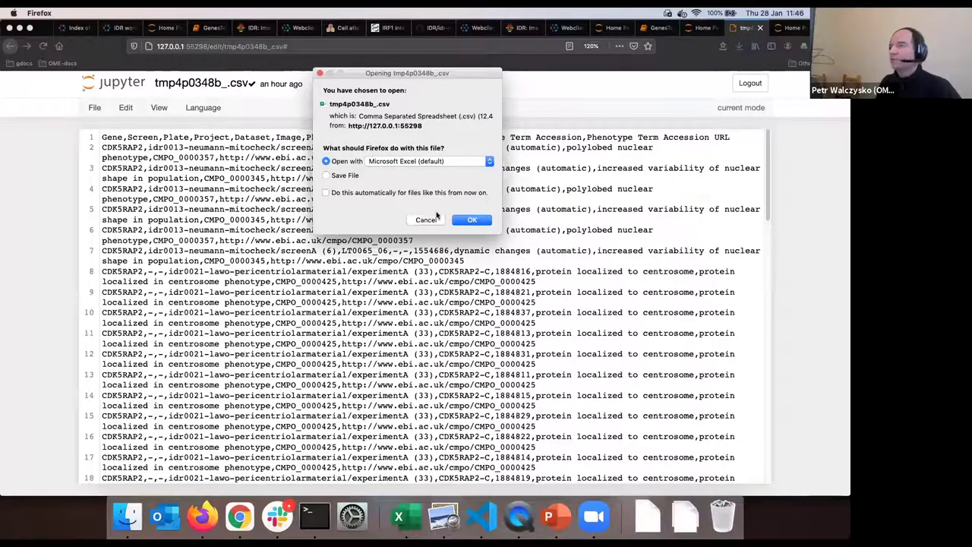
click(471, 220)
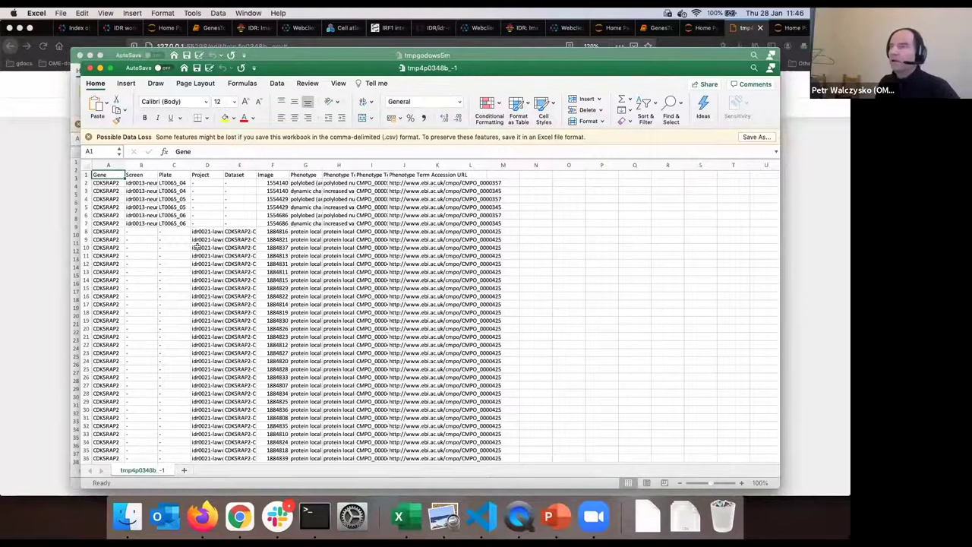
Step: Widen the Screen column, autofit Plate, and note the empty Project, Dataset, Screen and Plate entries
scroll(195, 247, up, 5)
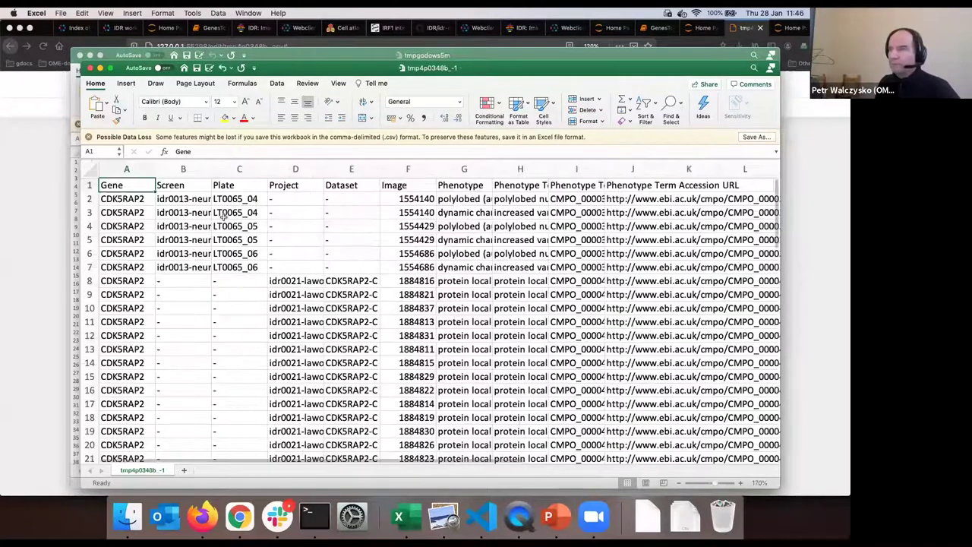
drag(269, 168, 311, 167)
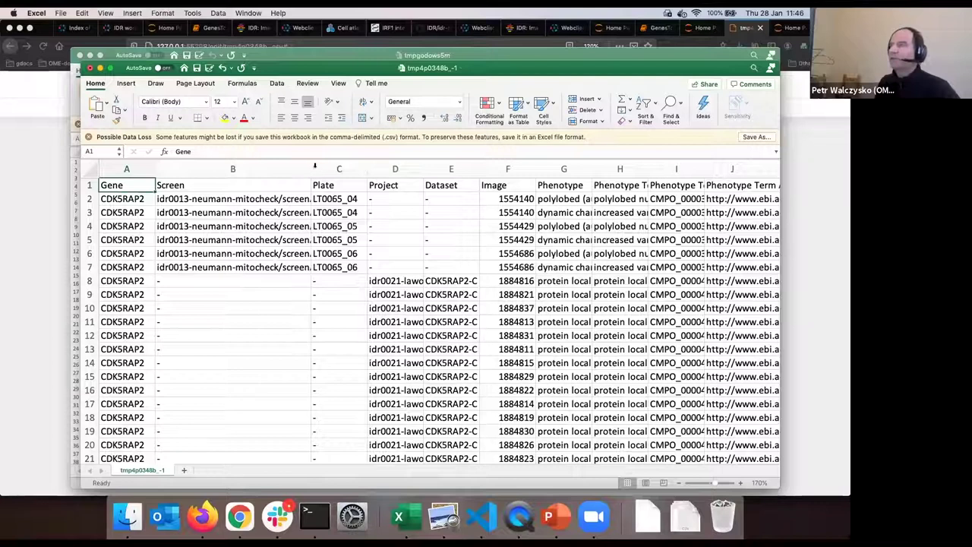
double_click(366, 168)
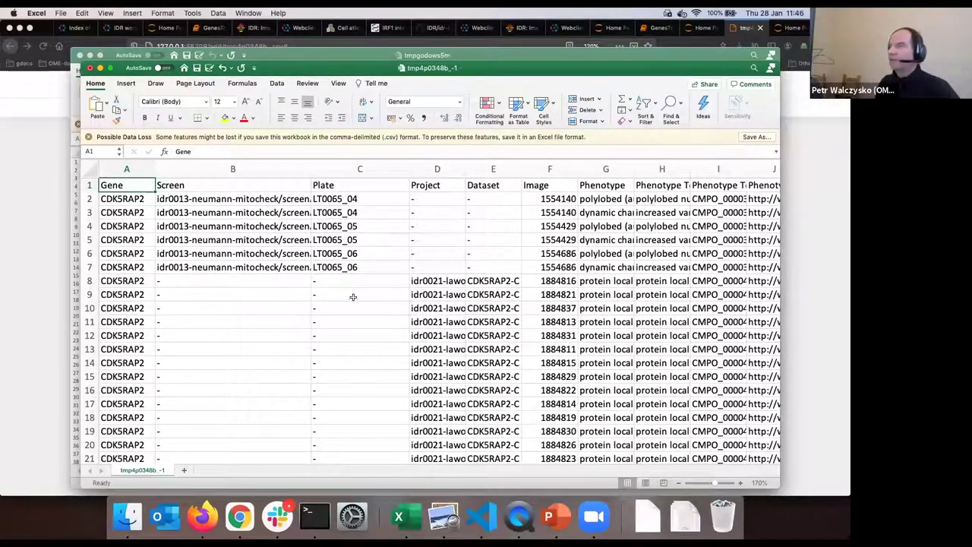
click(445, 199)
click(489, 199)
click(238, 280)
click(339, 282)
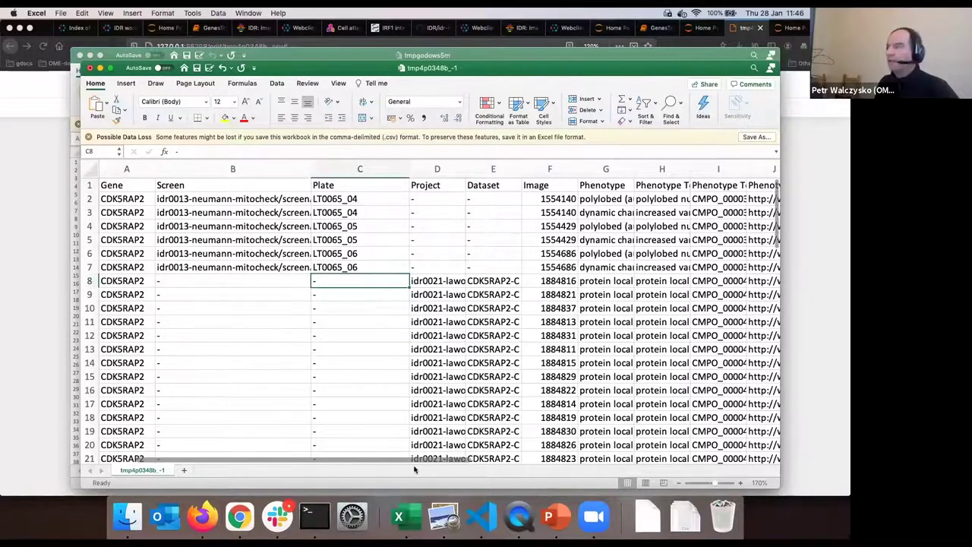
Step: Widen the Image, Dataset, Phenotype and Phenotype Term Name columns
scroll(416, 467, right, 2)
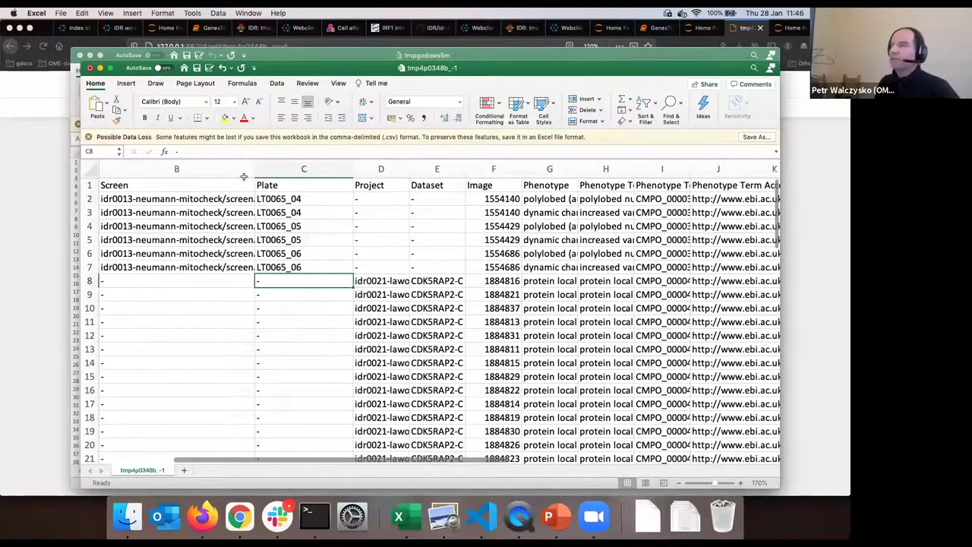
scroll(244, 182, right, 2)
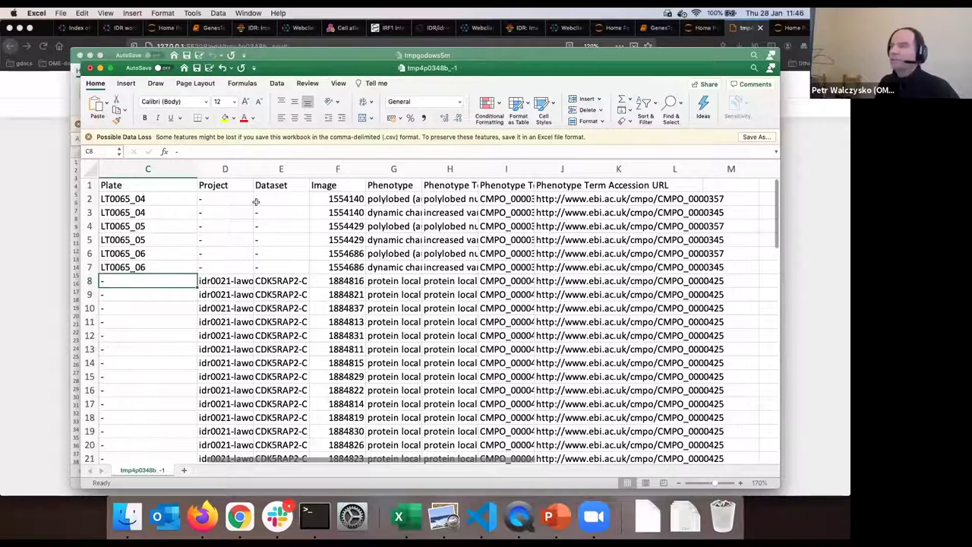
scroll(256, 202, right, 2)
drag(266, 164, 320, 164)
drag(215, 167, 237, 164)
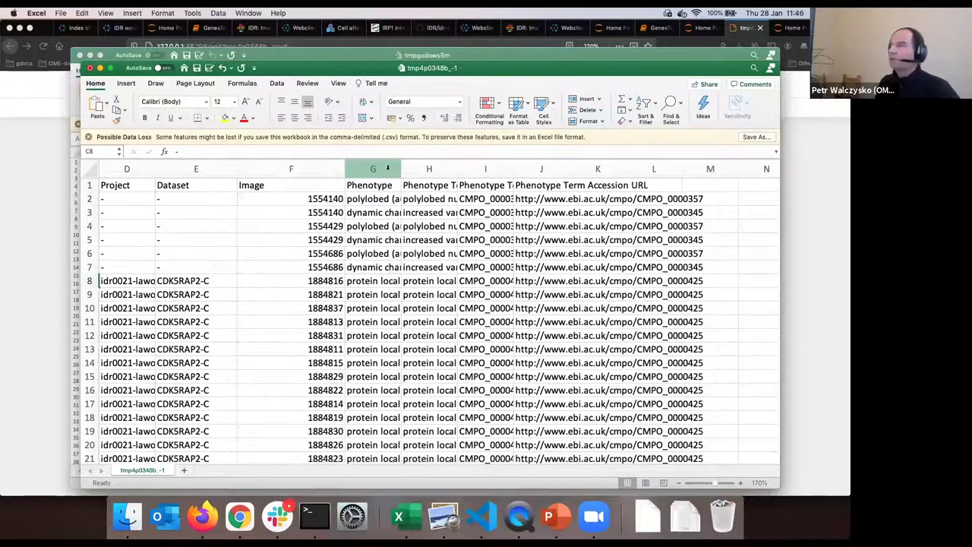
drag(401, 164, 425, 164)
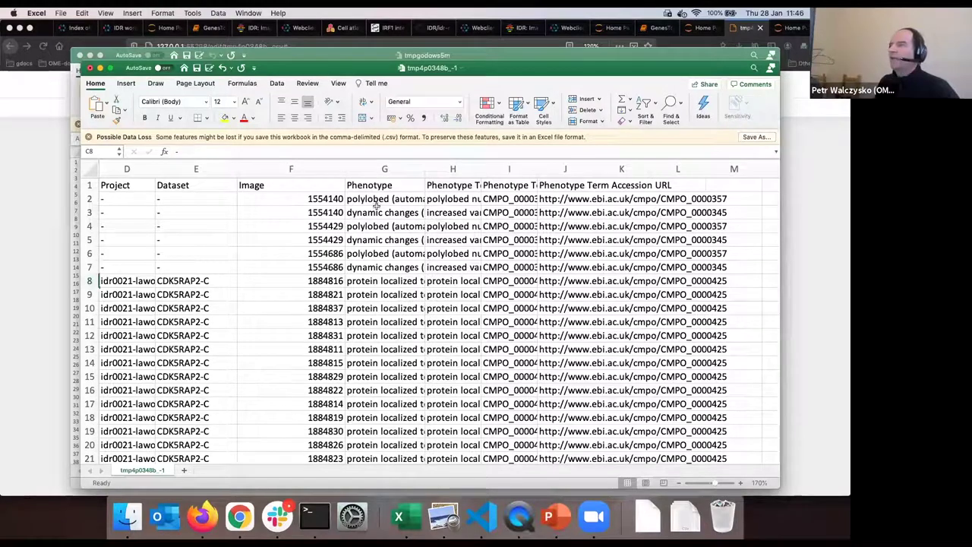
click(483, 167)
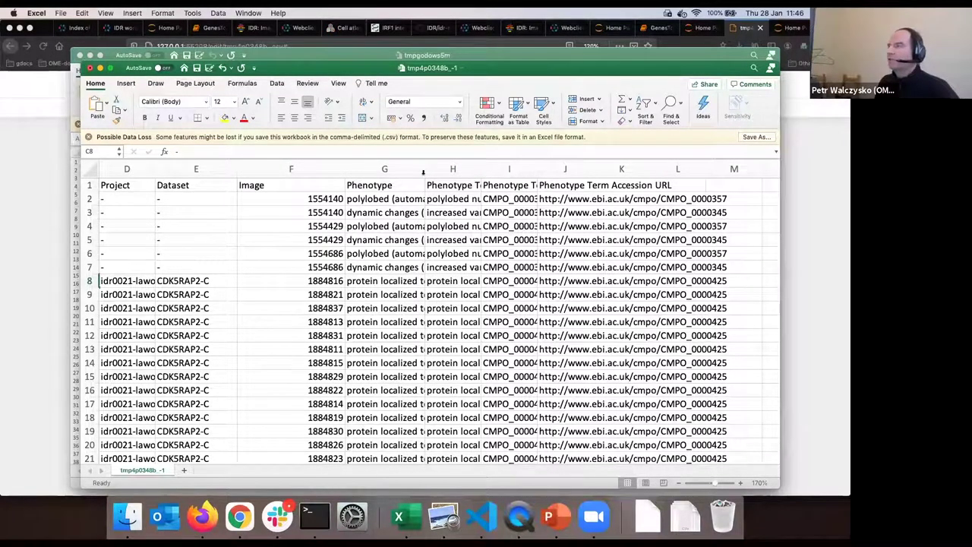
drag(481, 168, 510, 167)
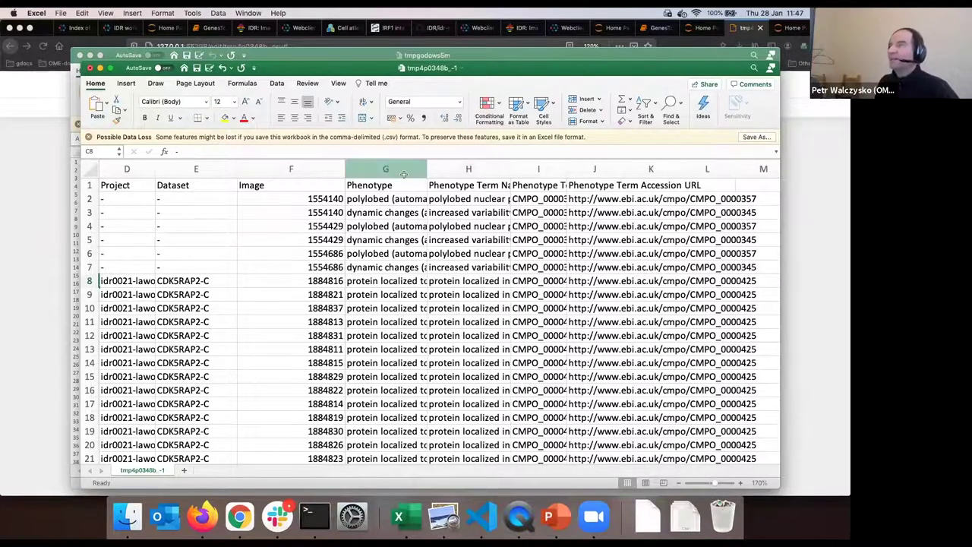
click(368, 200)
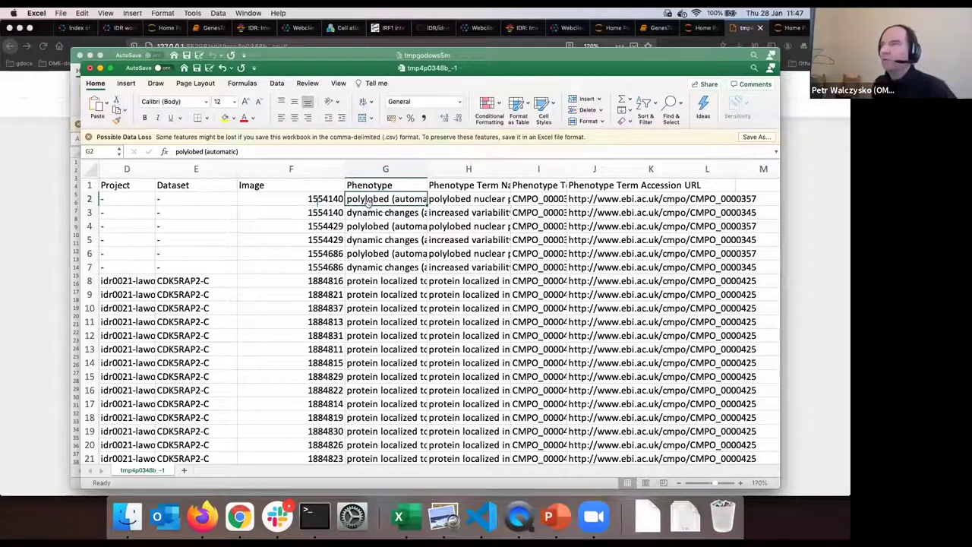
click(370, 214)
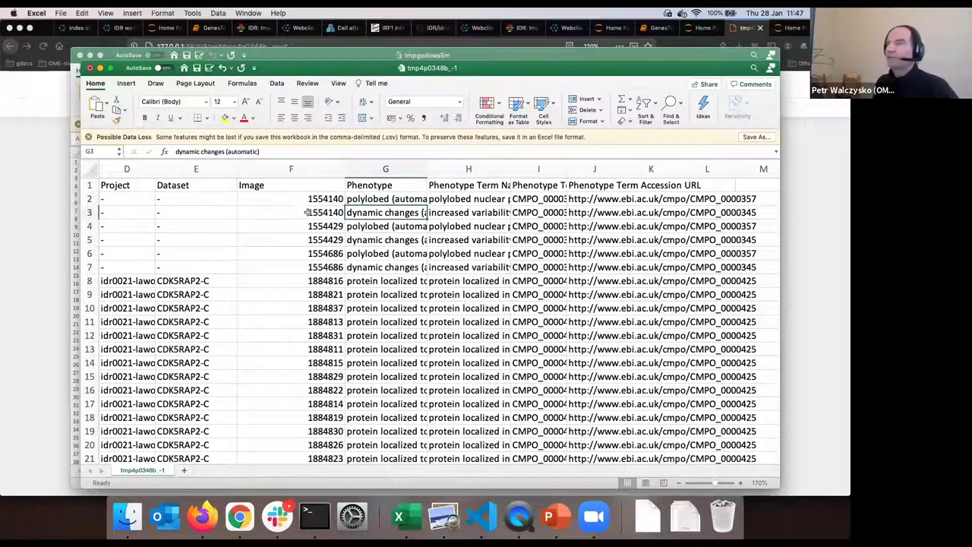
click(370, 282)
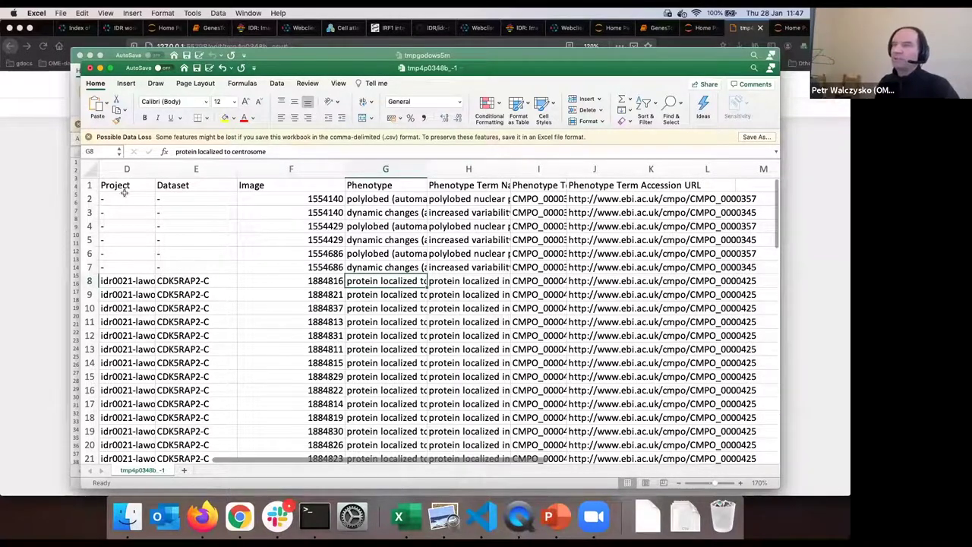
scroll(122, 205, left, 2)
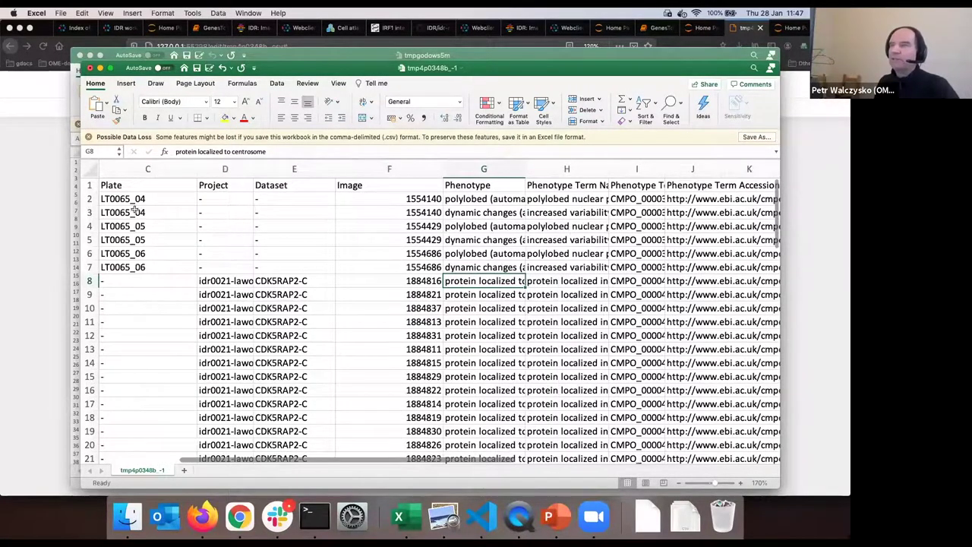
scroll(123, 264, left, 2)
scroll(123, 264, down, 7)
scroll(122, 263, down, 3)
scroll(129, 317, up, 10)
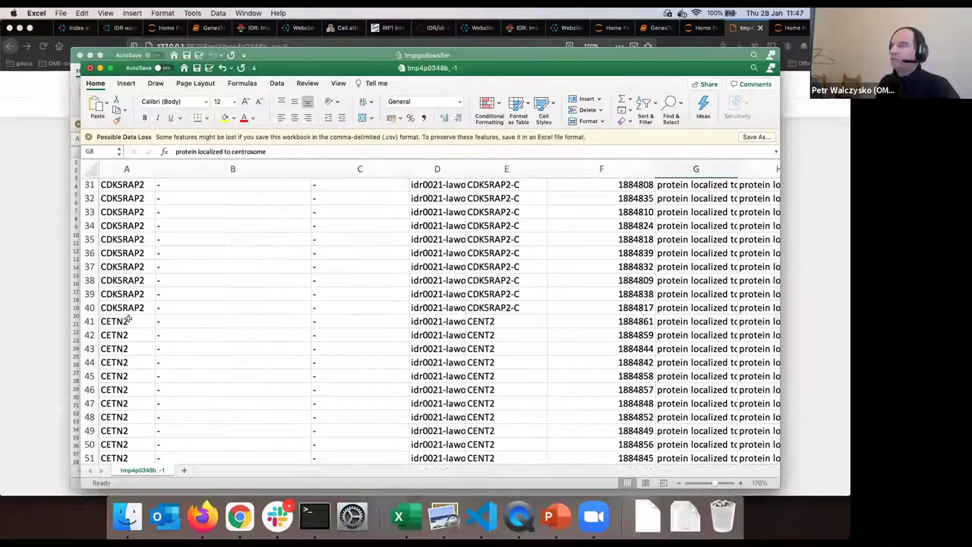
scroll(138, 317, up, 2)
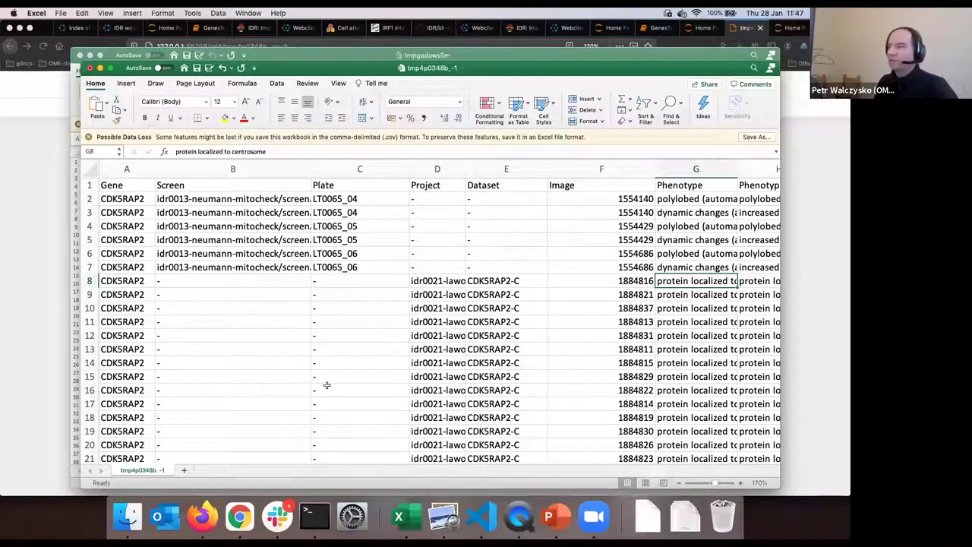
click(205, 520)
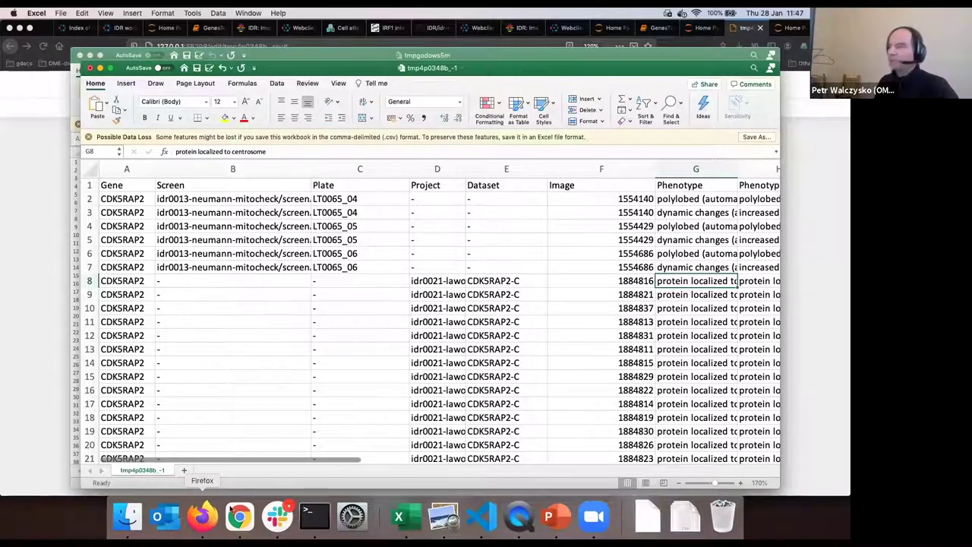
Step: Return to the GenesToPhenotypes notebook at the Retrieve data cell and show the File menu
click(702, 29)
click(702, 29)
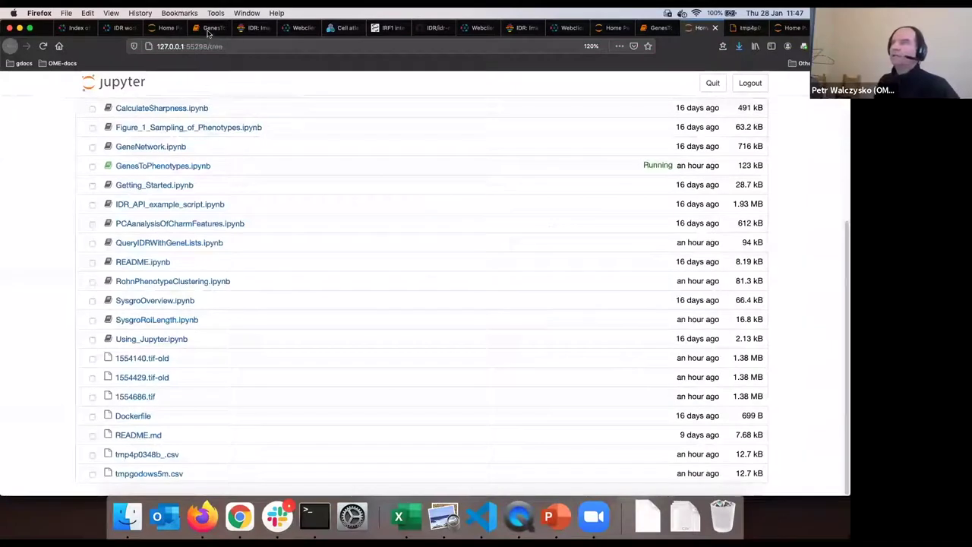
click(211, 30)
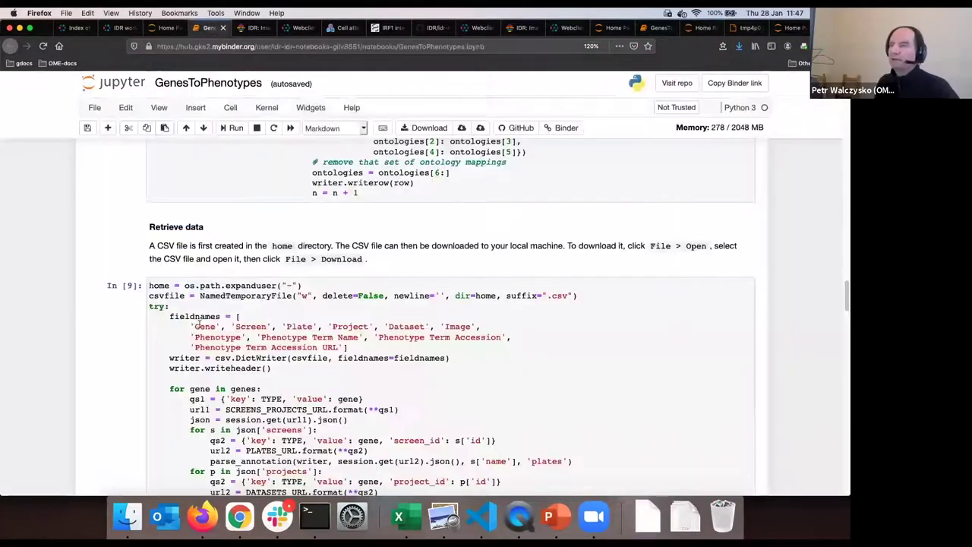
scroll(201, 325, down, 5)
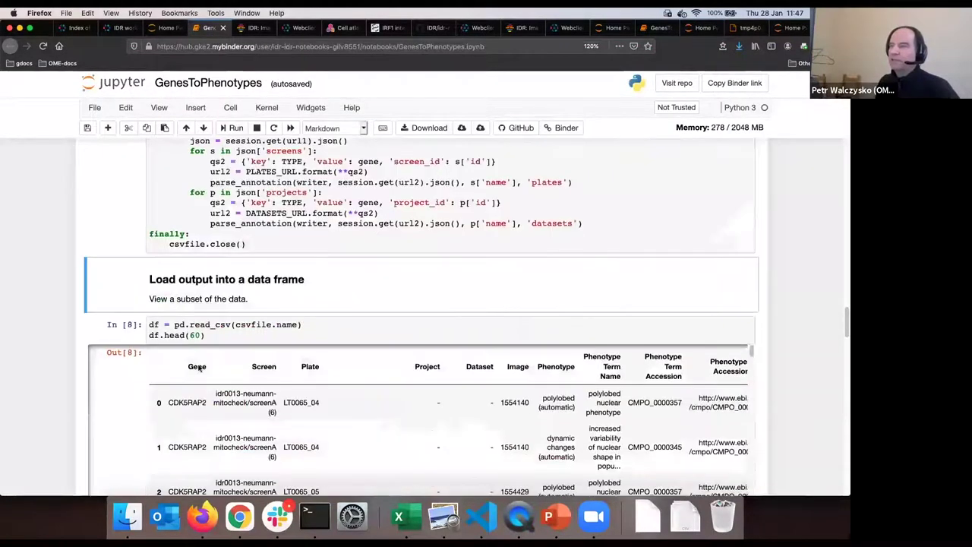
scroll(209, 380, up, 2)
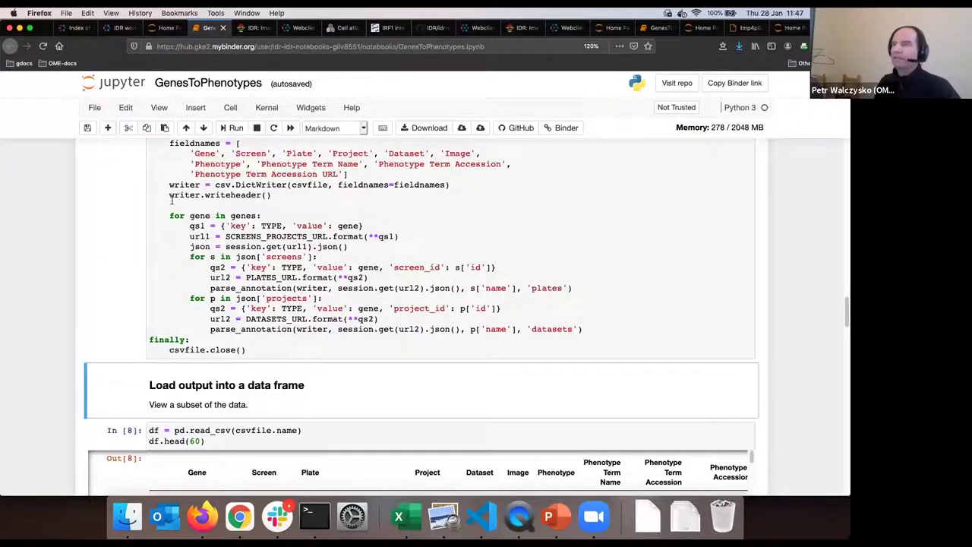
scroll(161, 246, up, 5)
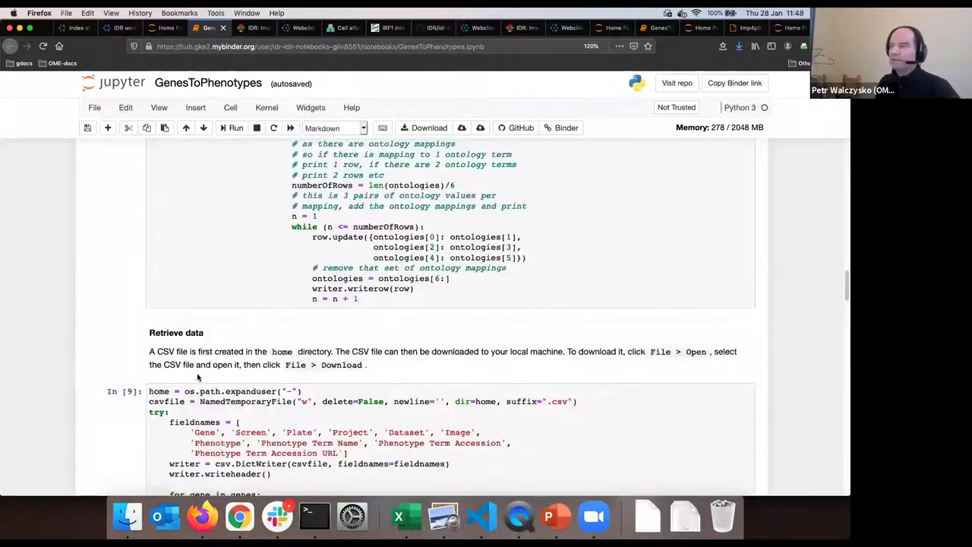
click(94, 108)
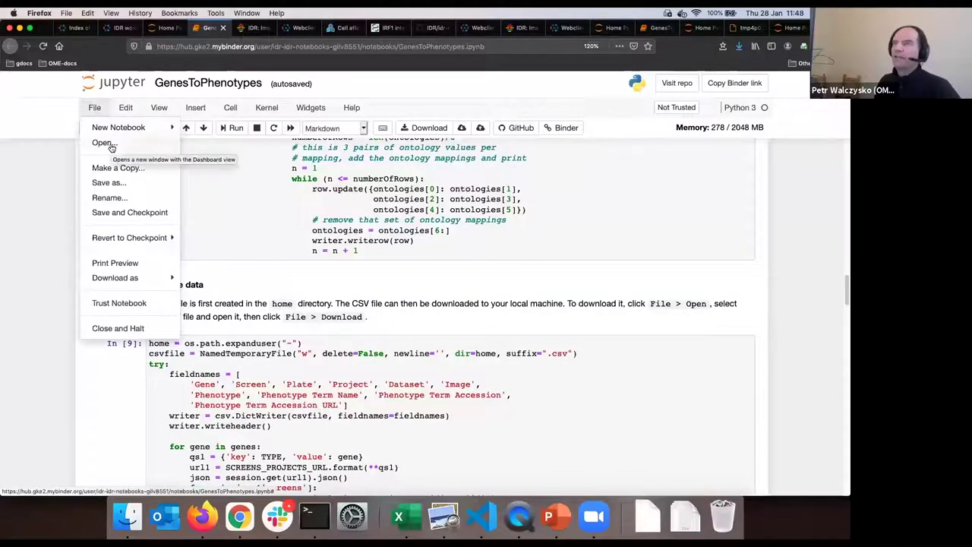
Step: View tmp5uhf27na.csv from the home listing, then return to the notebook's Load output into a data frame section
click(104, 143)
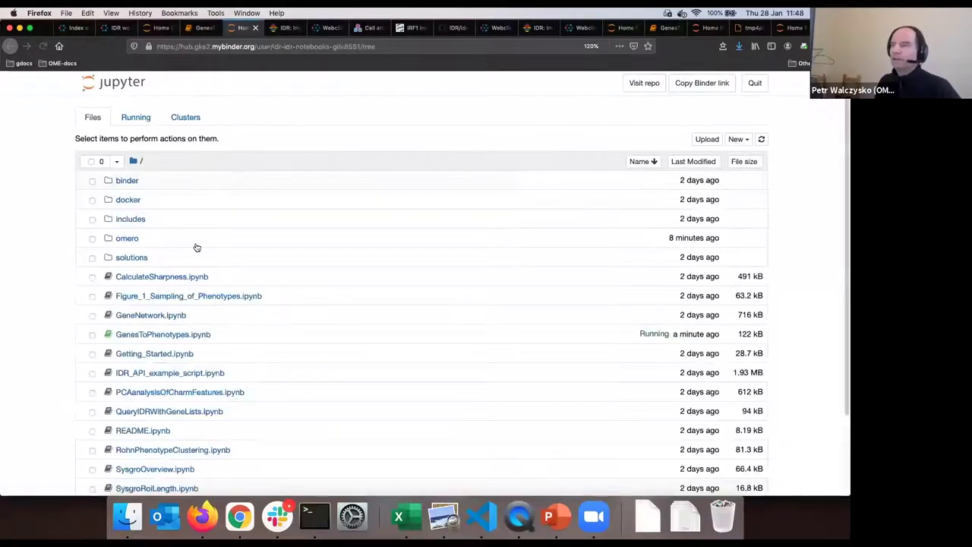
scroll(144, 477, down, 3)
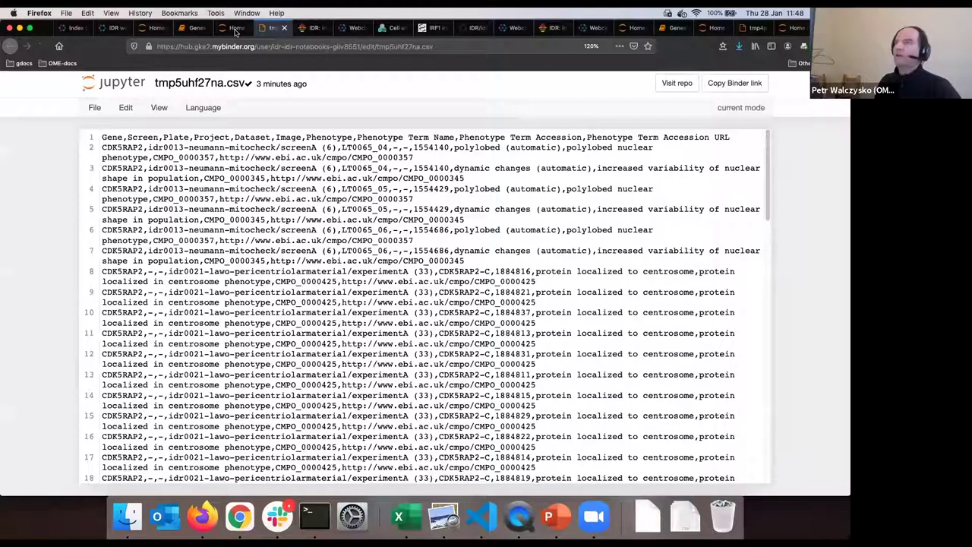
click(193, 28)
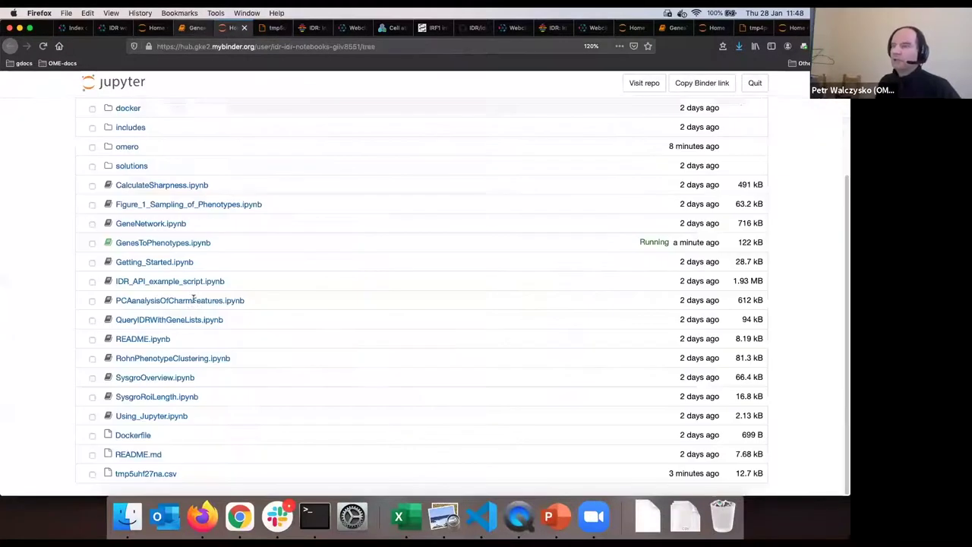
click(227, 130)
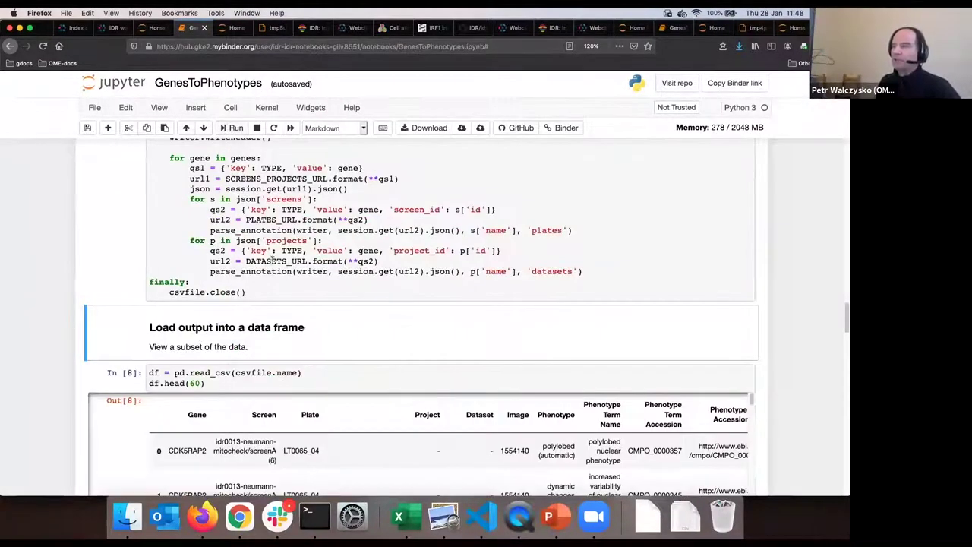
Step: Rerun the pd.read_csv / df.head(60) cell to redisplay the CDK5RAP2 phenotype table as In [10]
scroll(238, 266, up, 2)
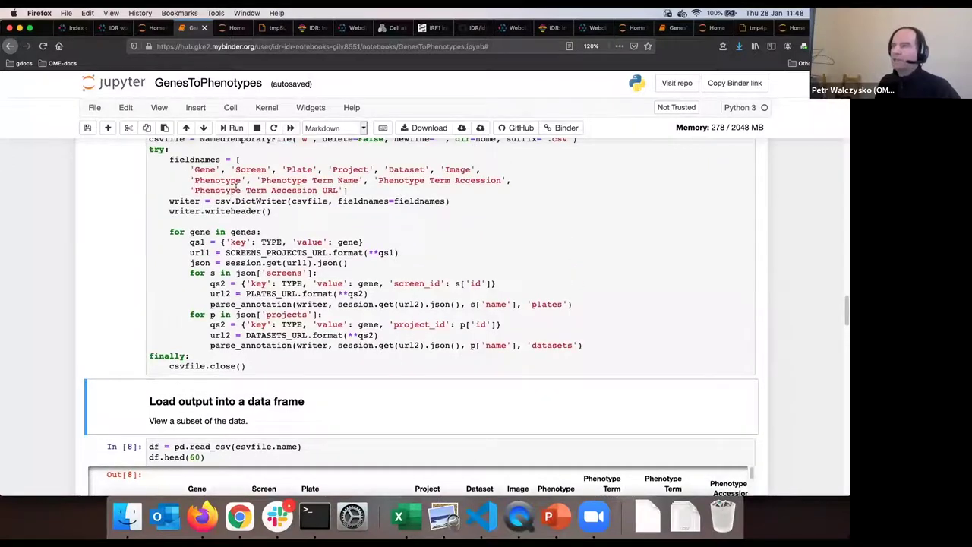
click(231, 129)
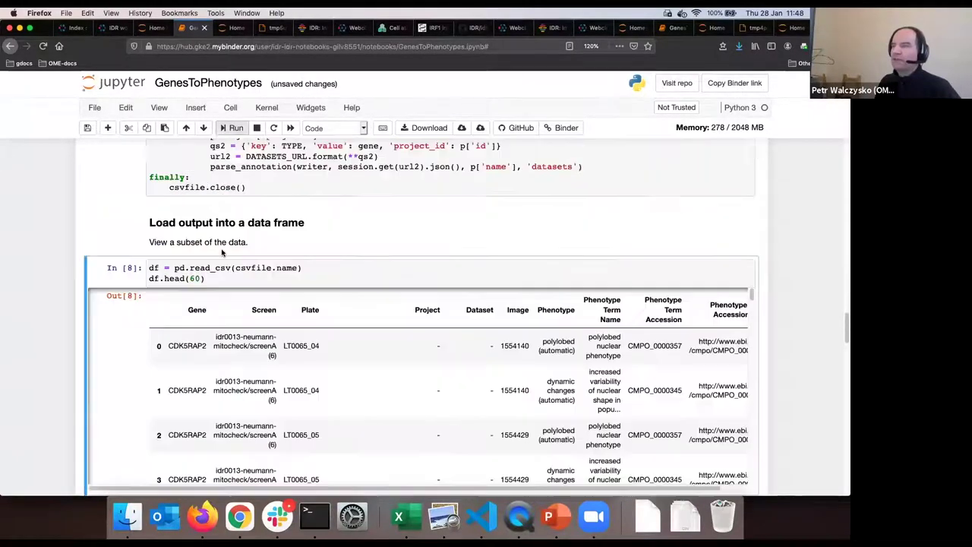
scroll(228, 252, up, 3)
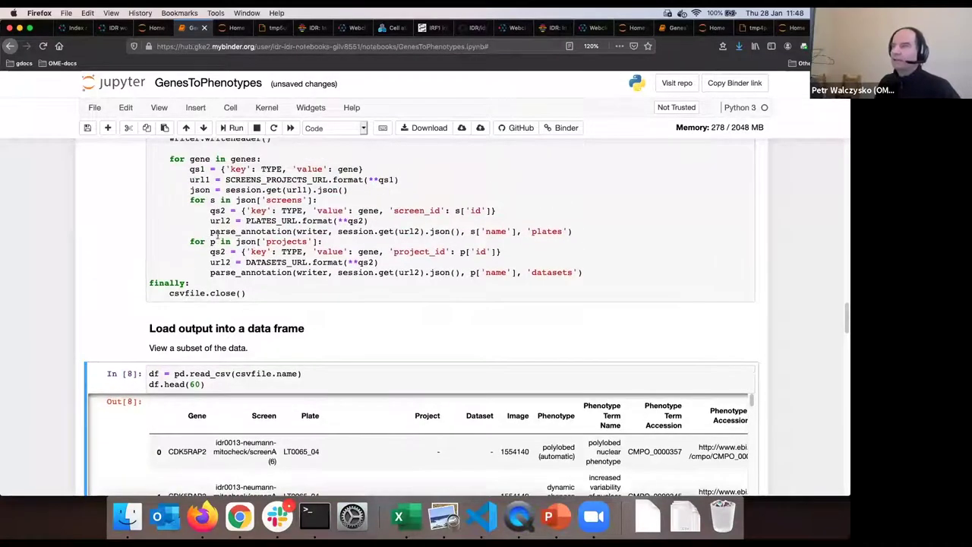
scroll(232, 331, up, 5)
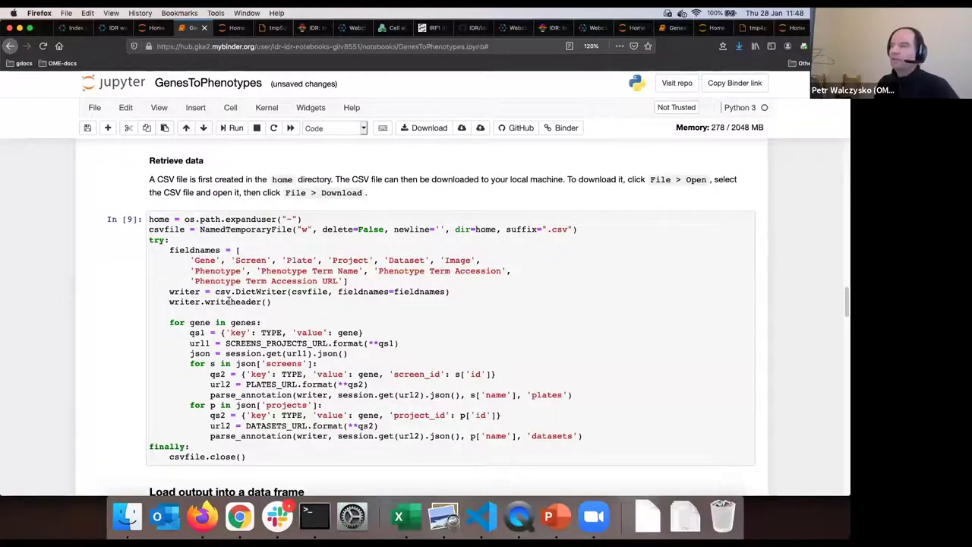
scroll(229, 302, down, 3)
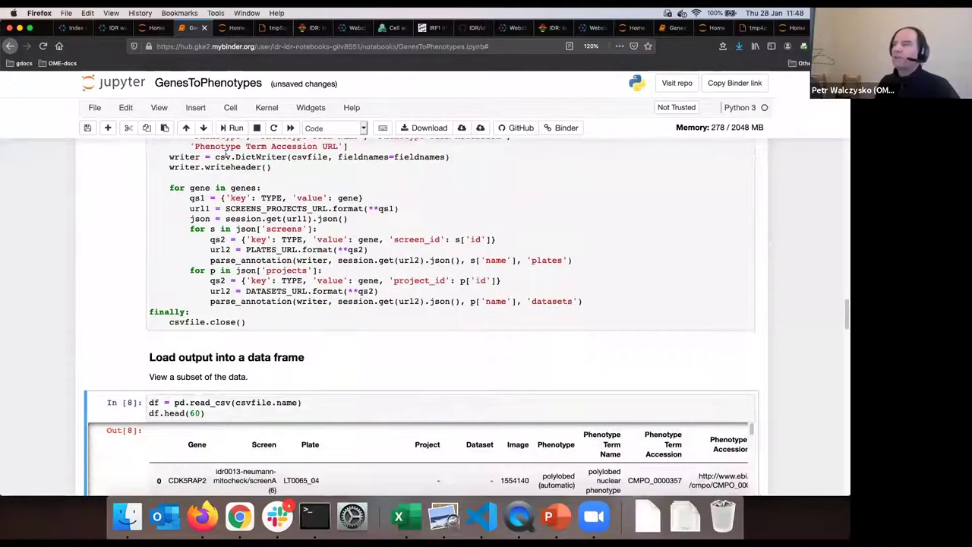
click(232, 128)
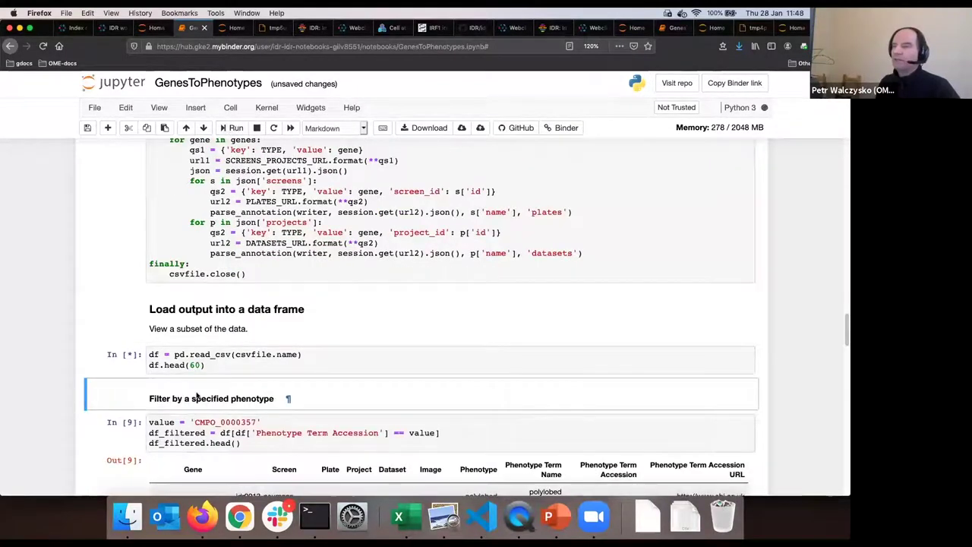
scroll(379, 410, down, 4)
scroll(460, 357, down, 4)
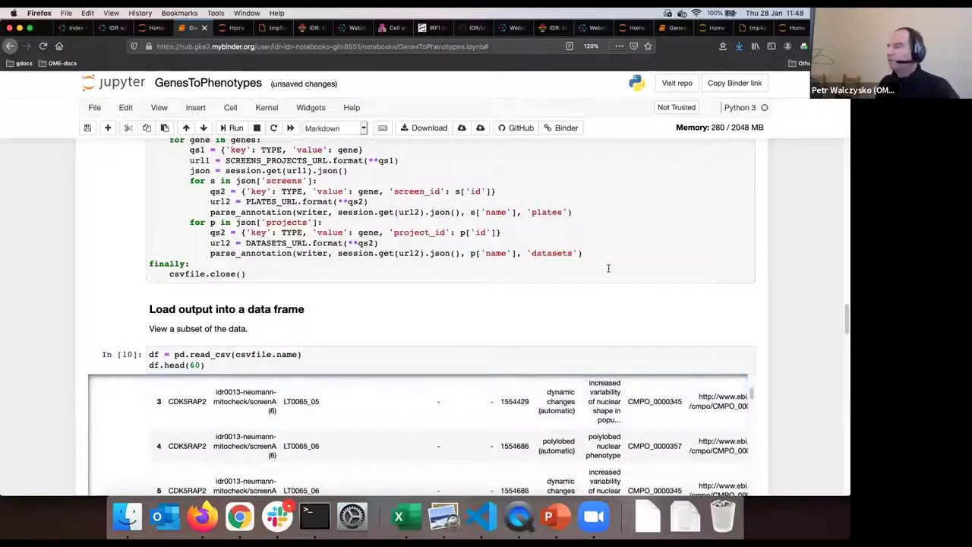
scroll(404, 347, down, 3)
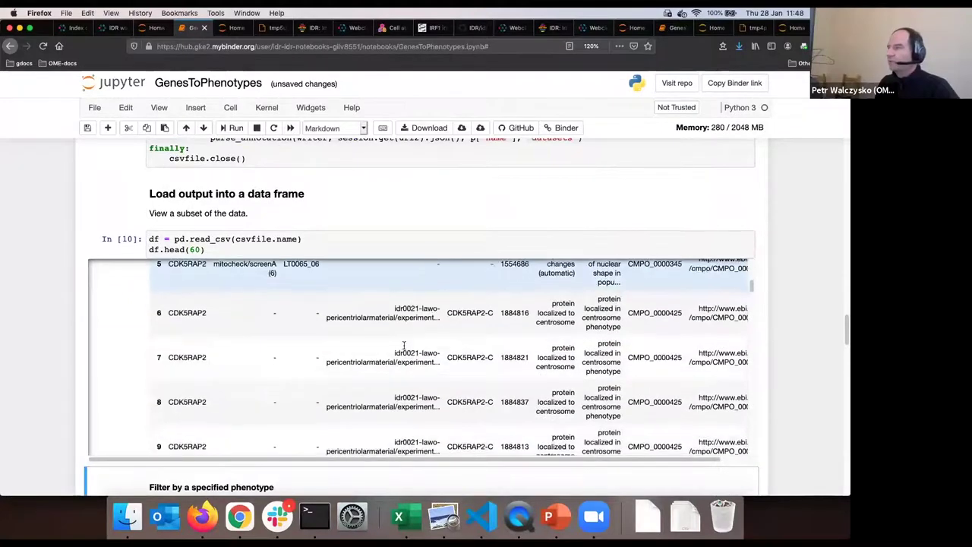
scroll(402, 347, up, 8)
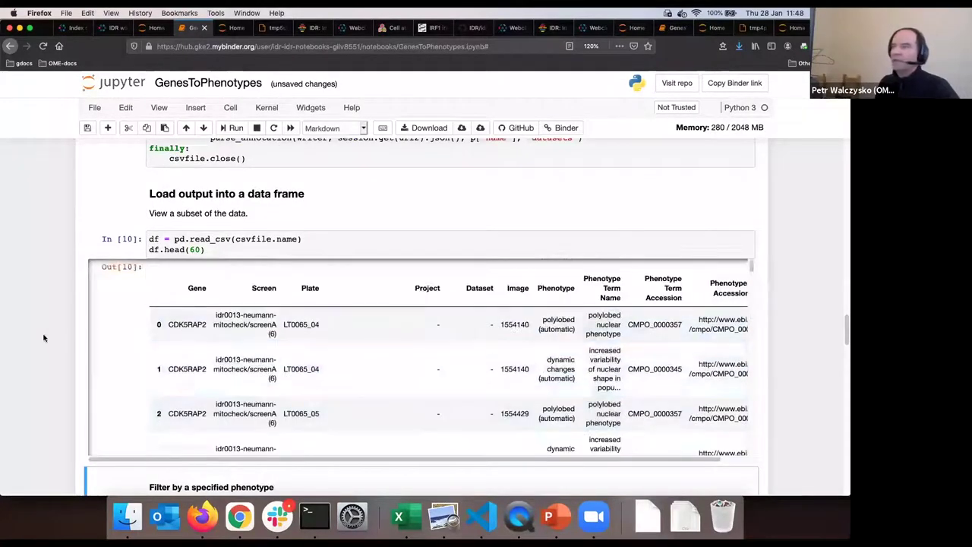
scroll(43, 336, down, 2)
scroll(48, 315, down, 3)
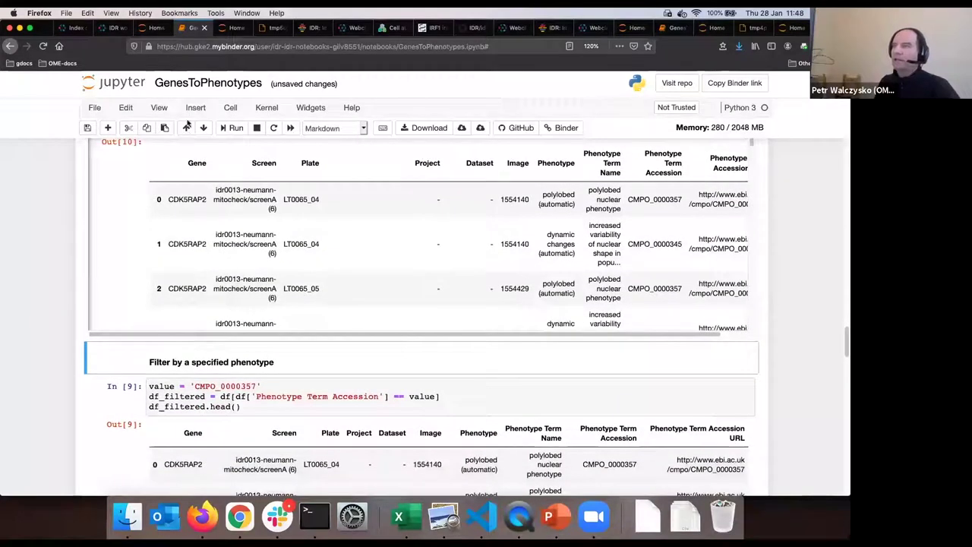
Step: Copy the accession CMPO_0000345 from row 1 of the data-frame table
click(234, 129)
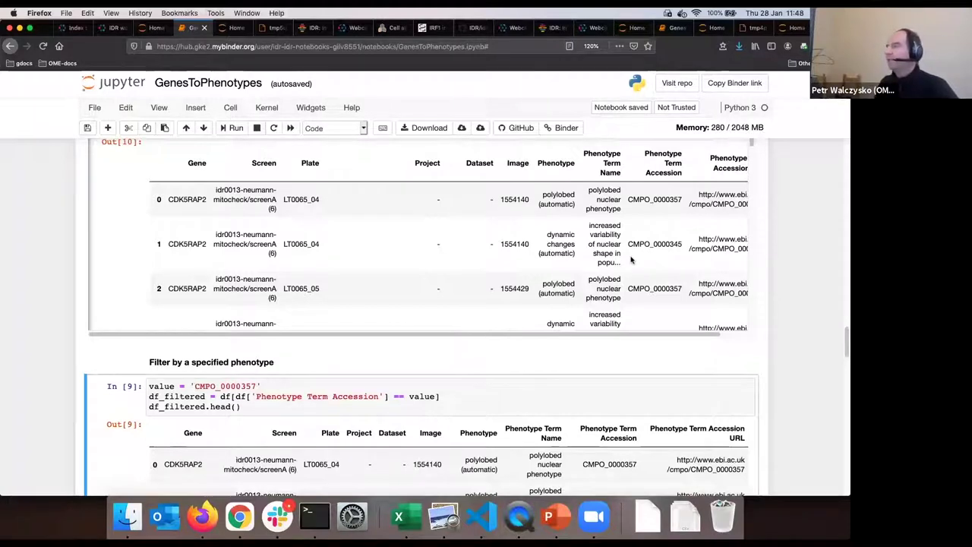
scroll(630, 260, up, 5)
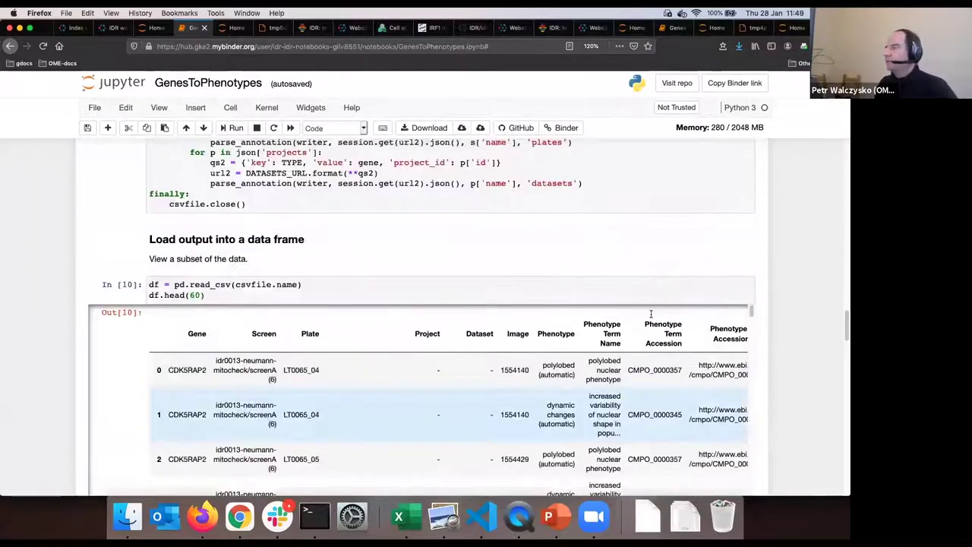
scroll(636, 305, down, 3)
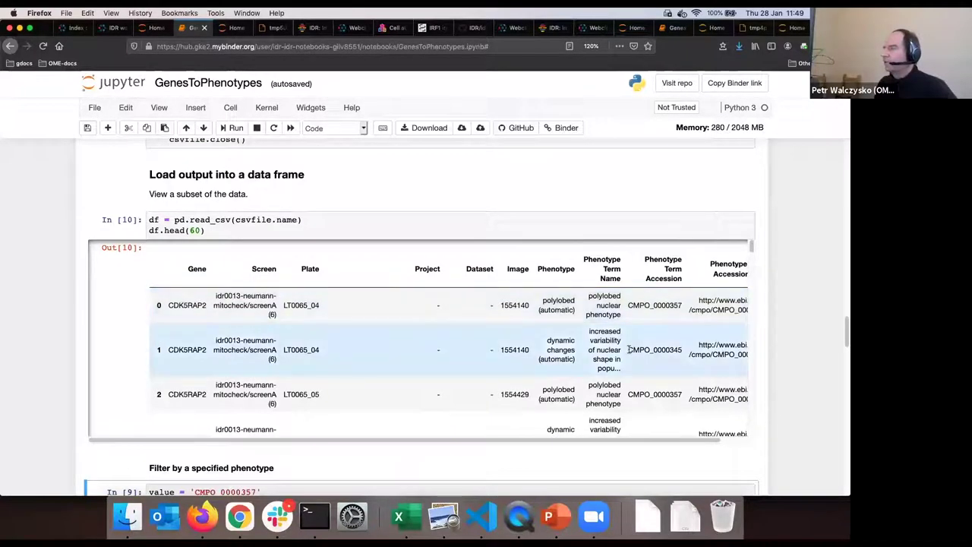
drag(628, 349, 682, 351)
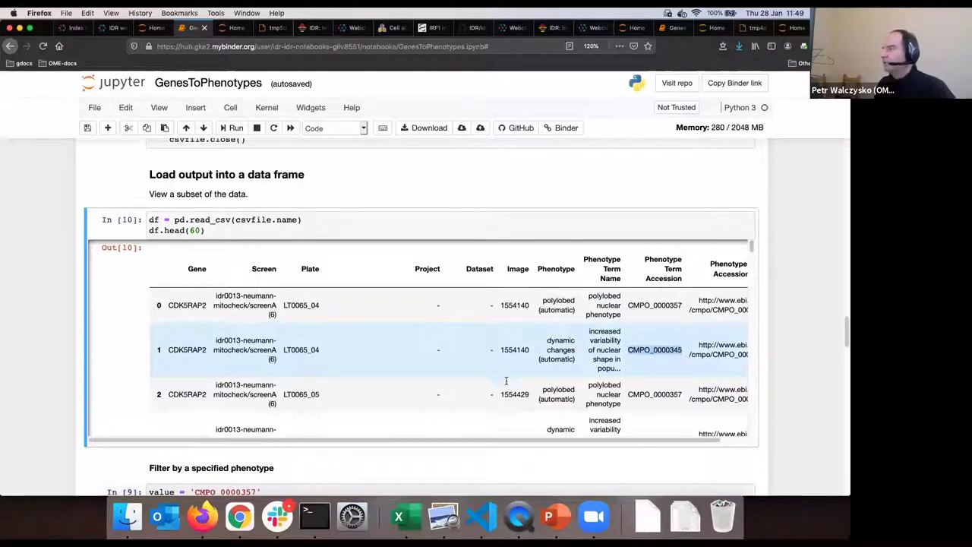
right_click(643, 353)
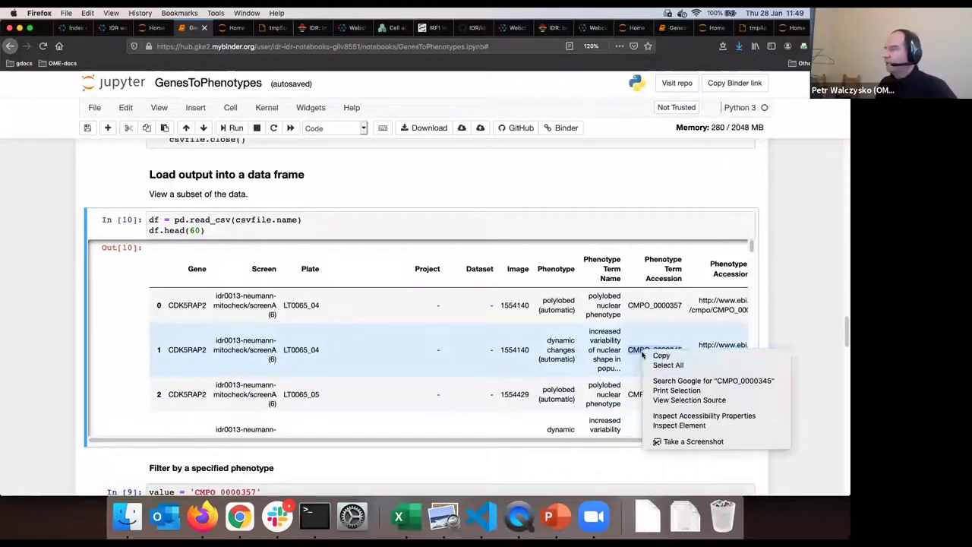
click(661, 355)
Step: Replace CMPO_0000357 with CMPO_0000345 in the filter cell and rerun it
scroll(412, 390, down, 5)
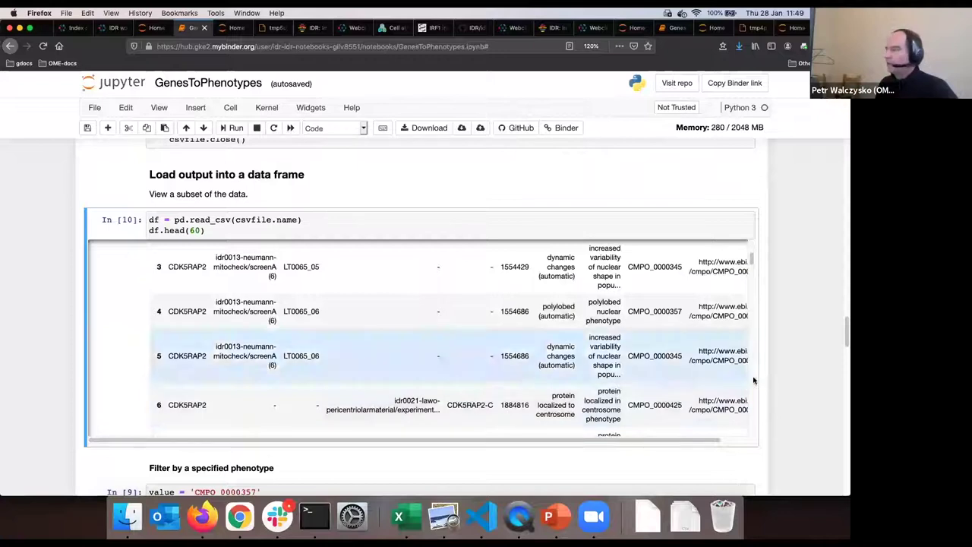
scroll(347, 401, down, 4)
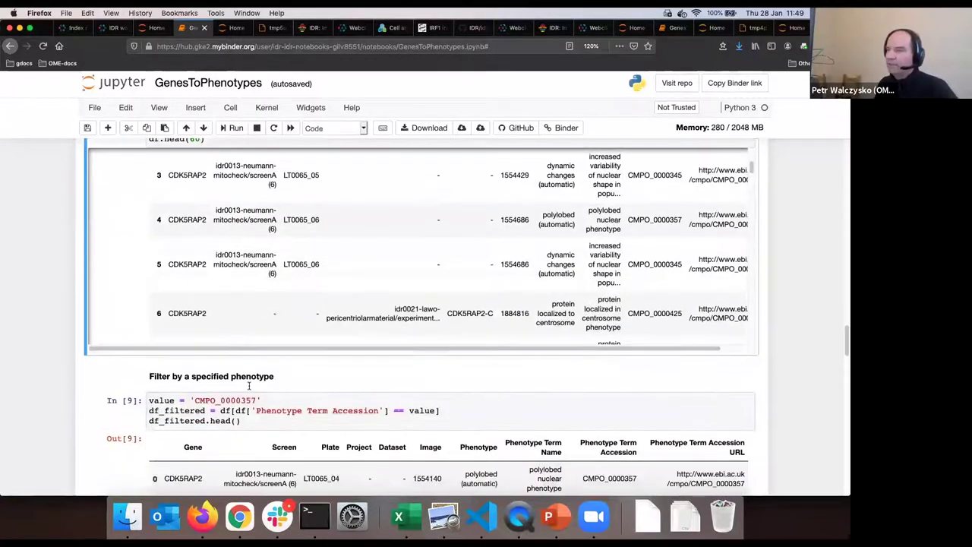
double_click(249, 386)
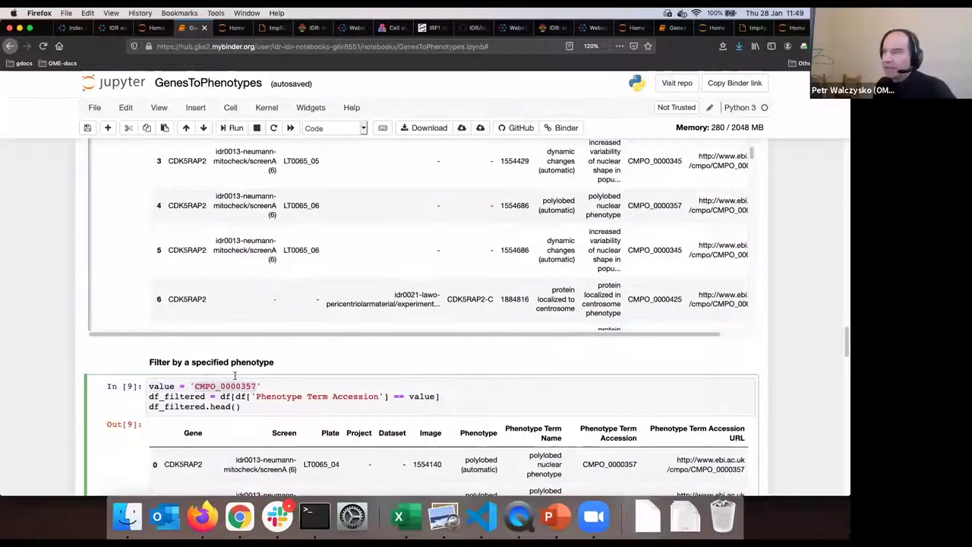
key(ctrl+v)
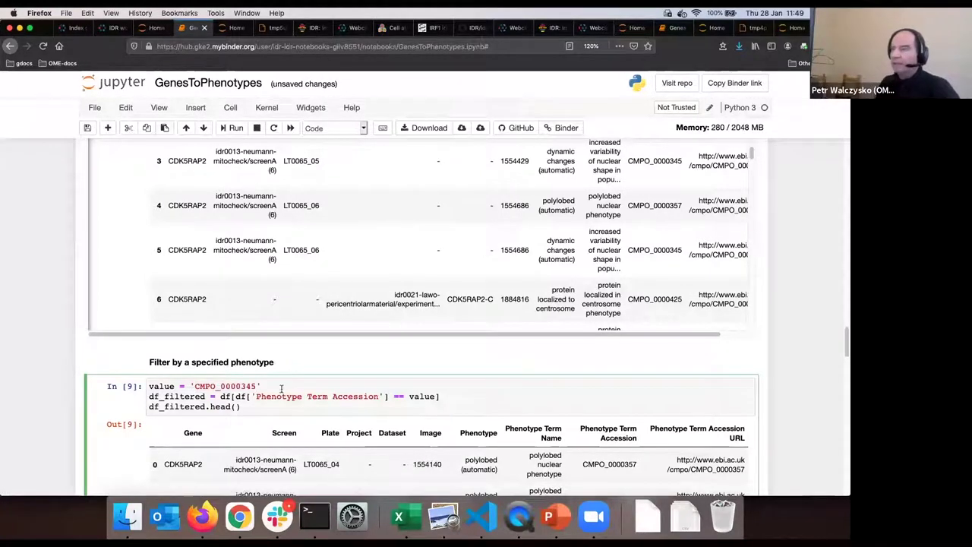
scroll(274, 346, down, 1)
scroll(339, 394, down, 3)
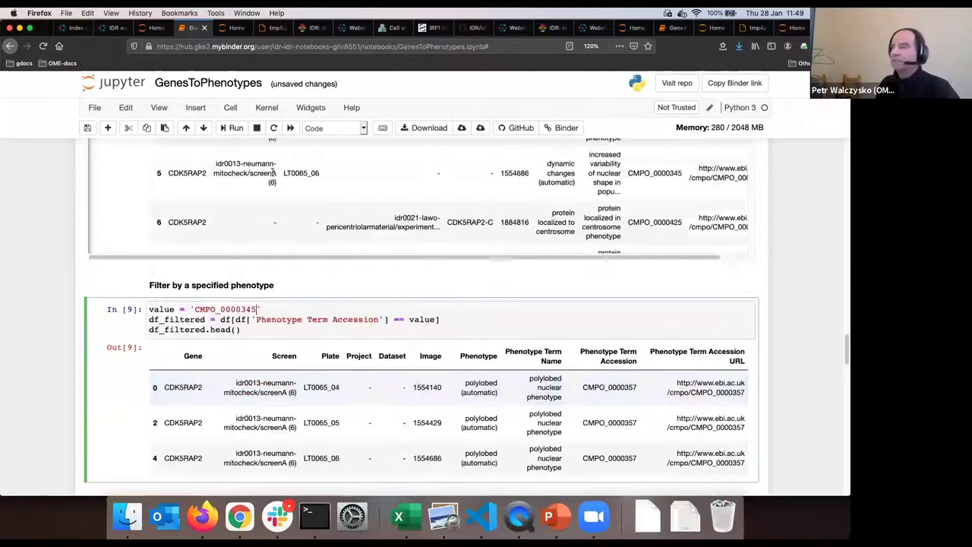
click(232, 128)
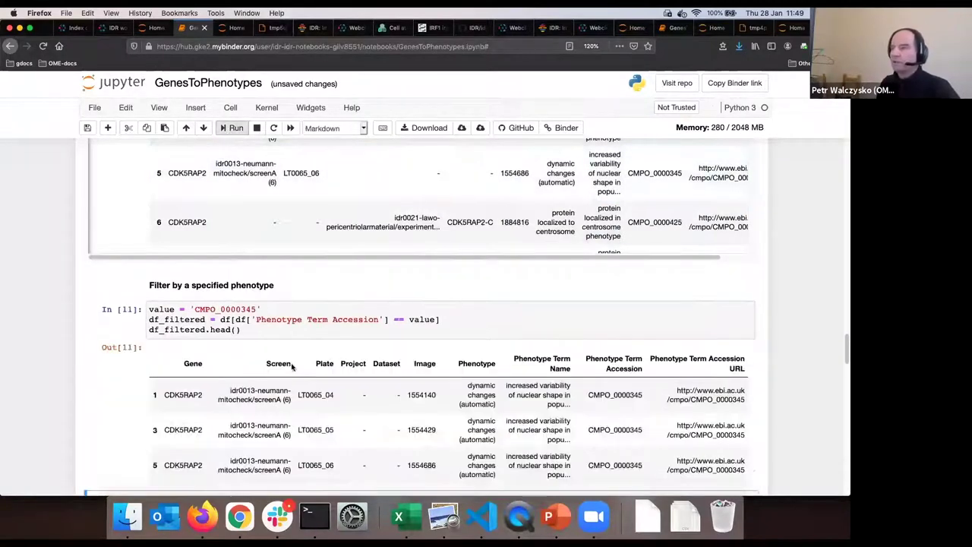
Step: Change the phenotype filter accession from CMPO_0000345 to CMPO_0000357 and rerun the cell
scroll(247, 228, down, 3)
scroll(256, 203, down, 2)
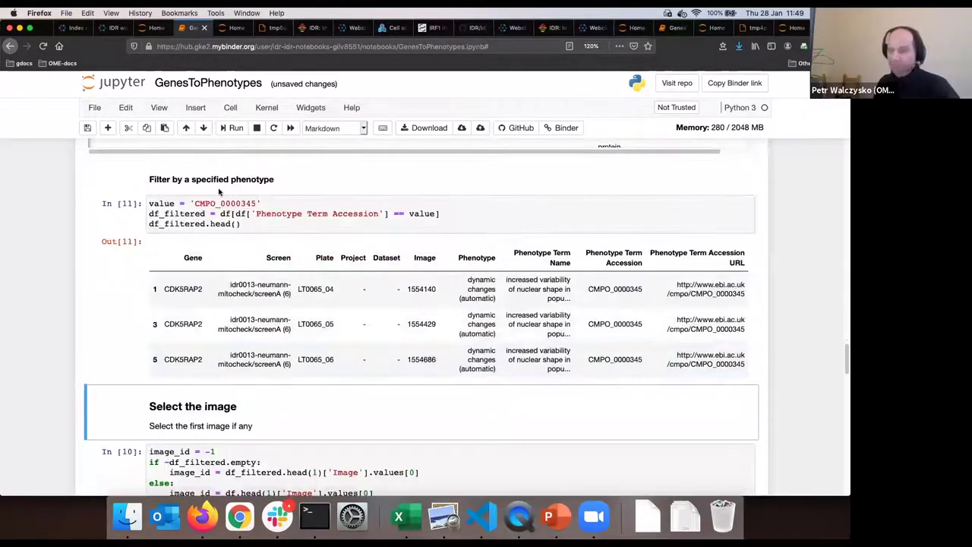
click(260, 203)
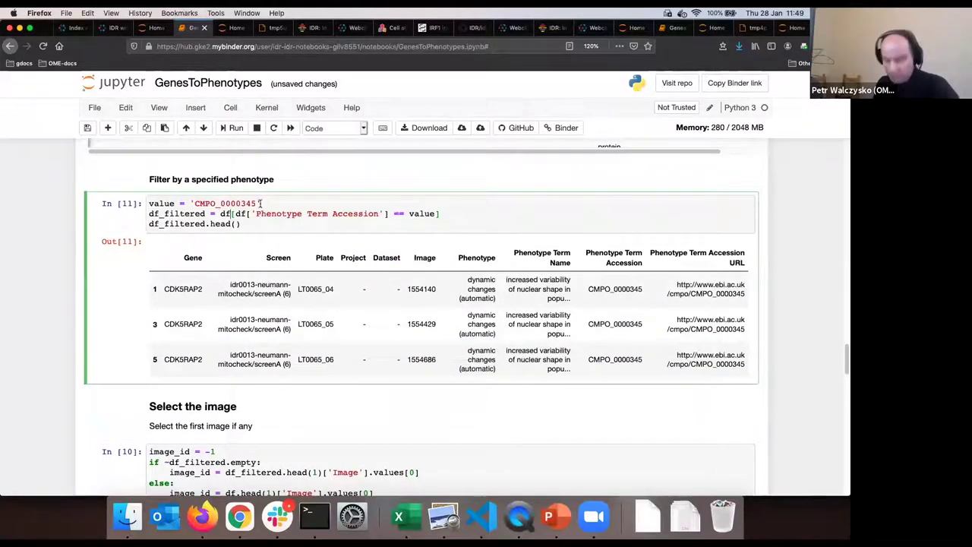
double_click(261, 204)
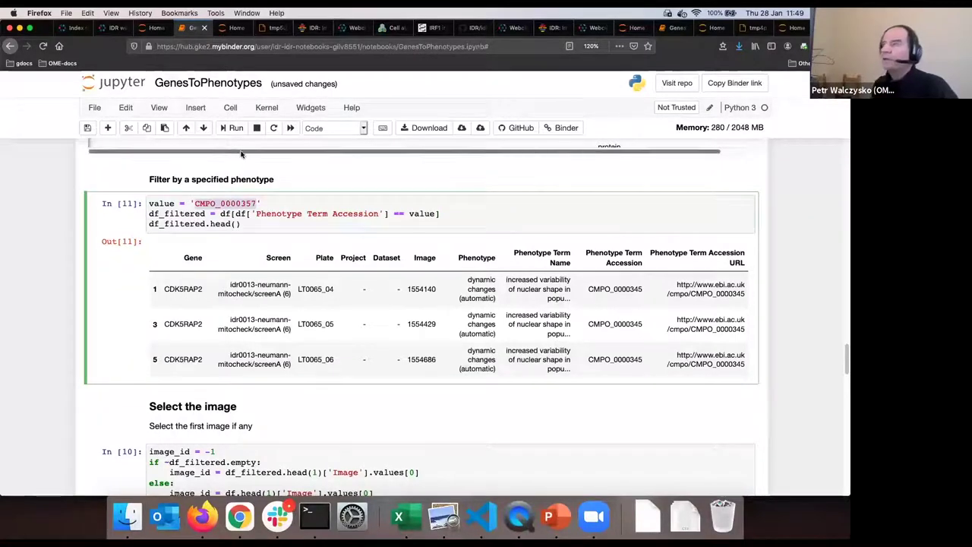
click(232, 128)
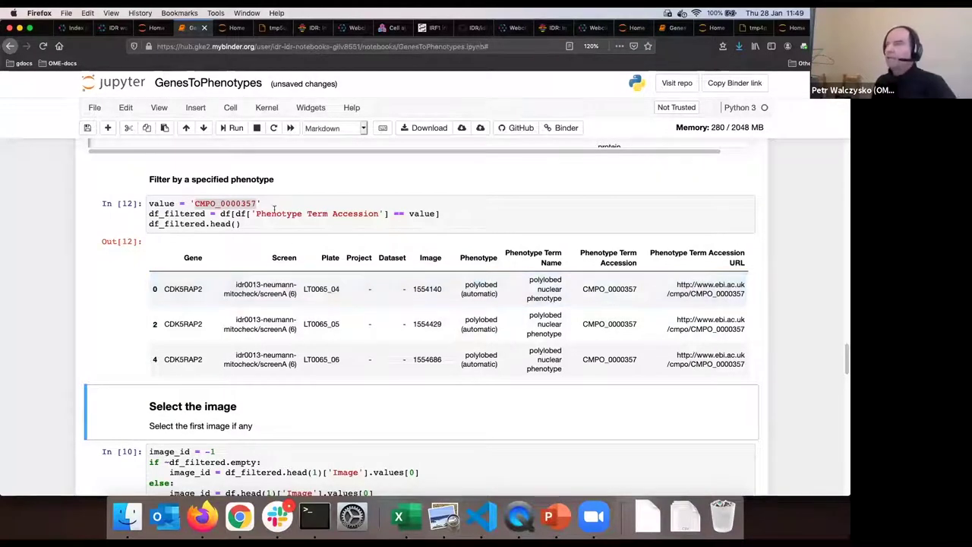
Step: Check the tables show only the three CDK5RAP2 polylobed rows for CMPO_0000357
scroll(316, 220, up, 1)
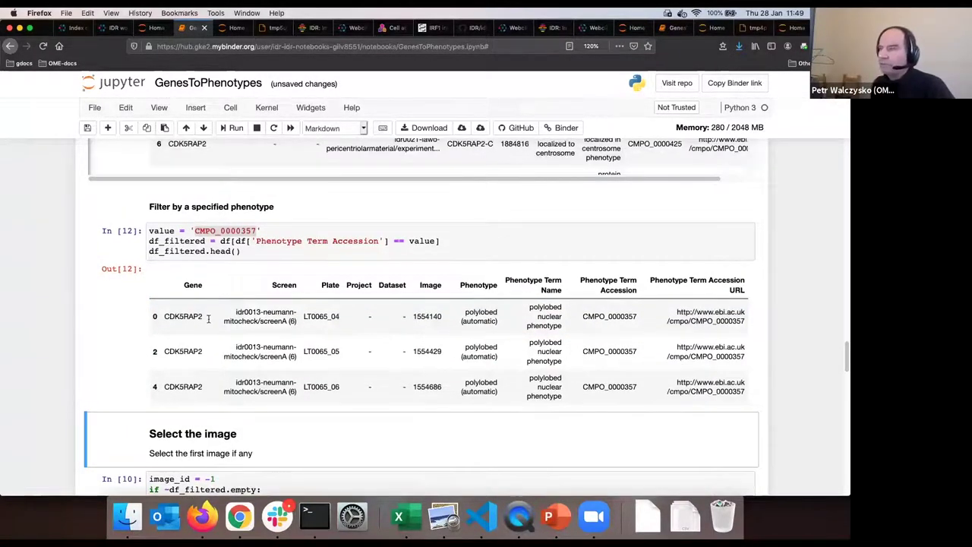
scroll(208, 319, up, 1)
scroll(220, 332, up, 3)
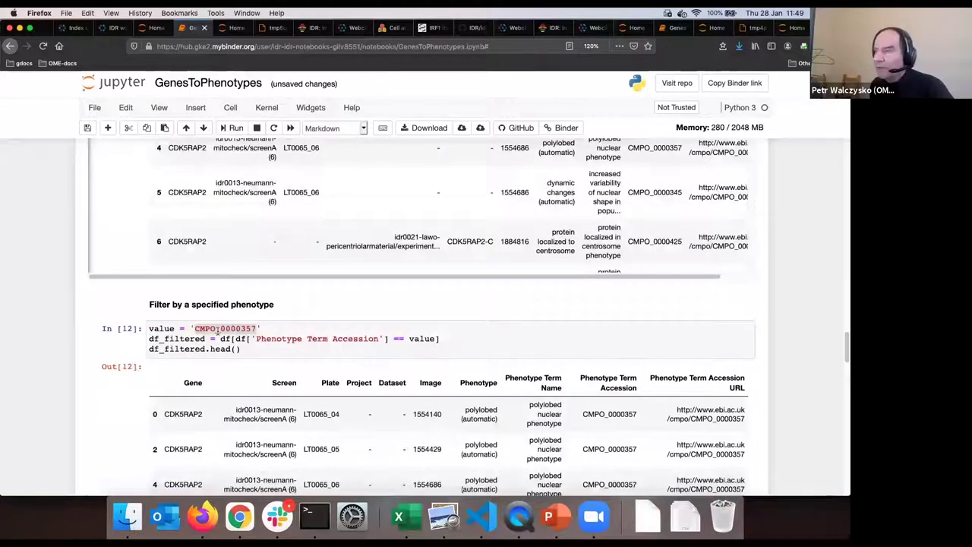
drag(224, 332, 255, 326)
scroll(679, 218, up, 5)
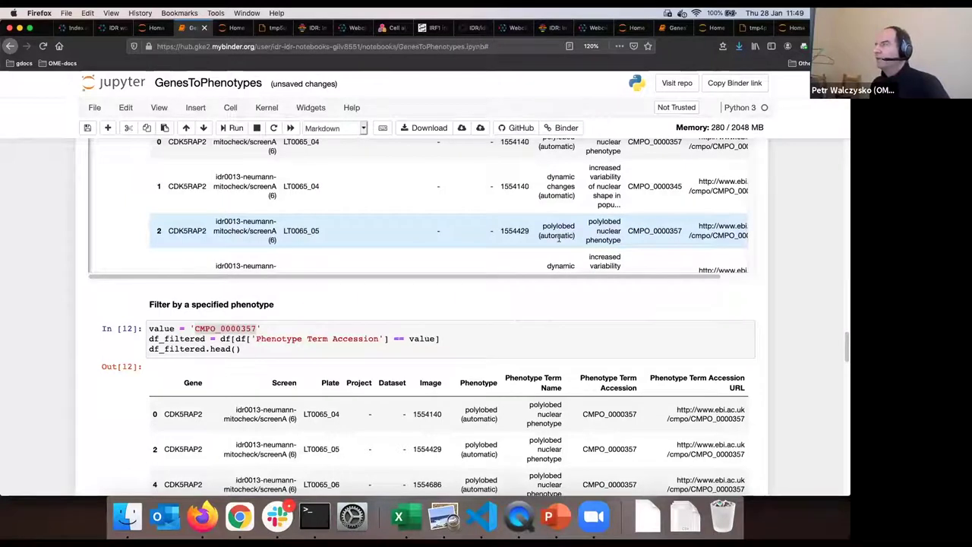
scroll(559, 238, up, 4)
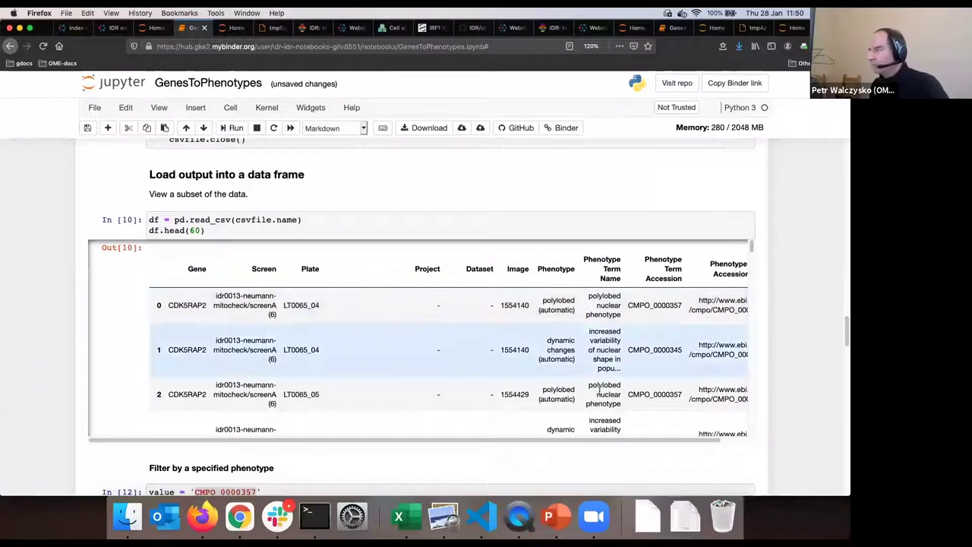
scroll(814, 389, down, 1)
scroll(814, 388, down, 4)
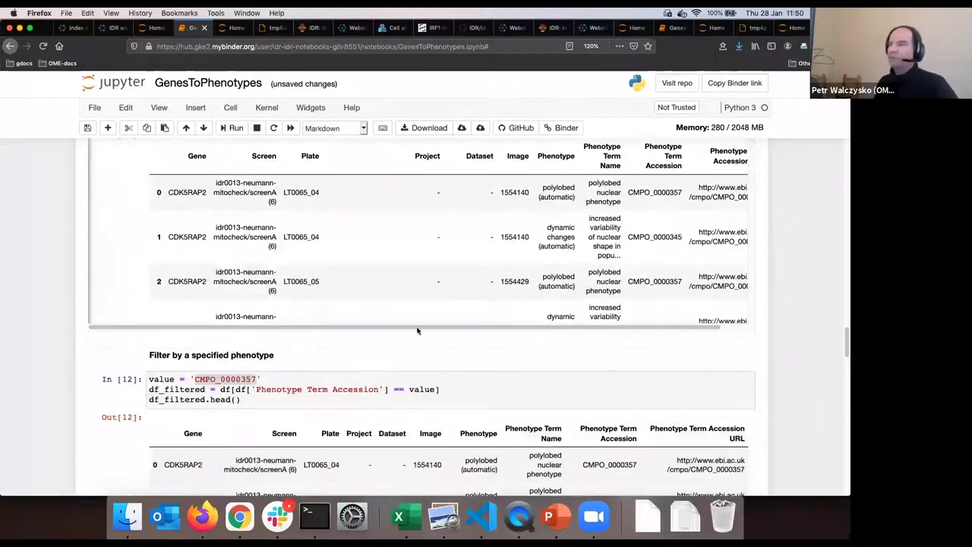
scroll(349, 315, down, 2)
scroll(580, 337, down, 3)
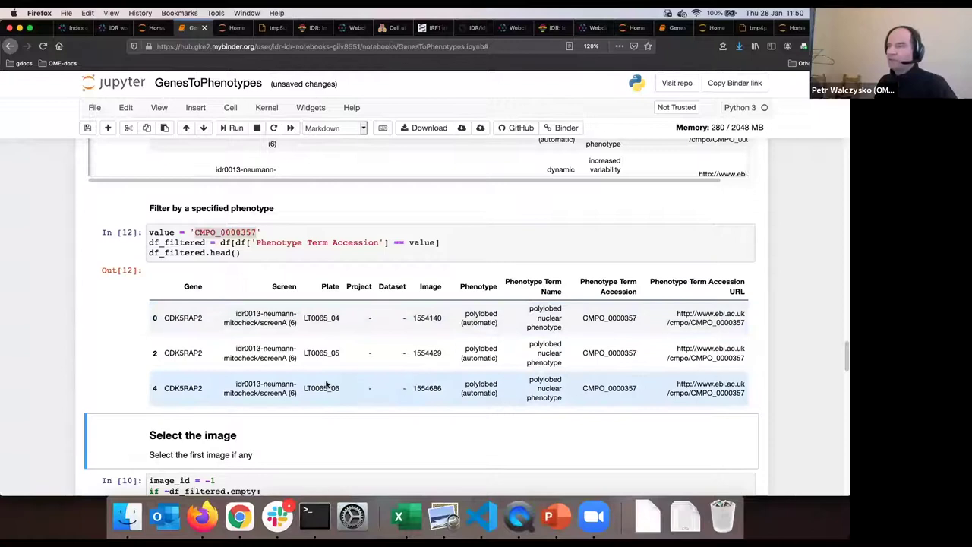
scroll(330, 385, down, 3)
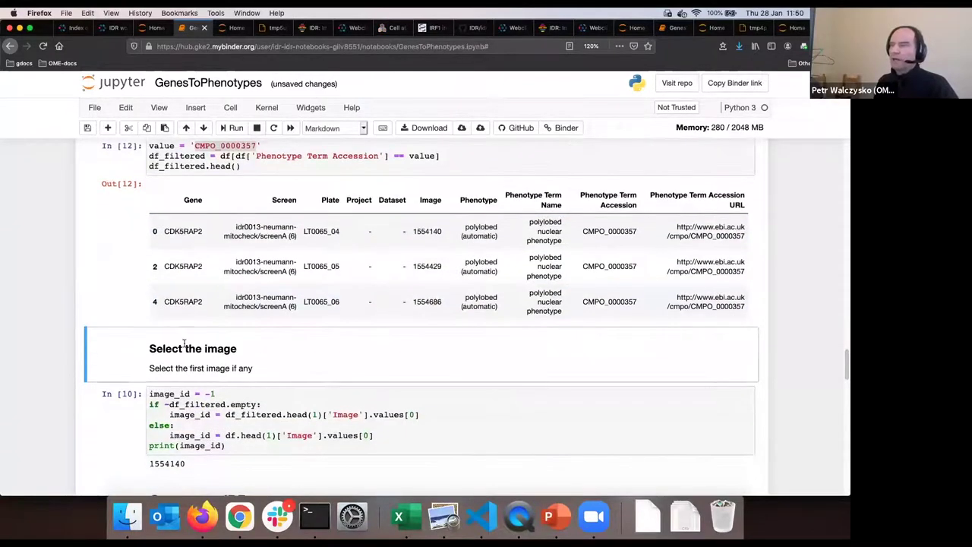
scroll(184, 343, down, 1)
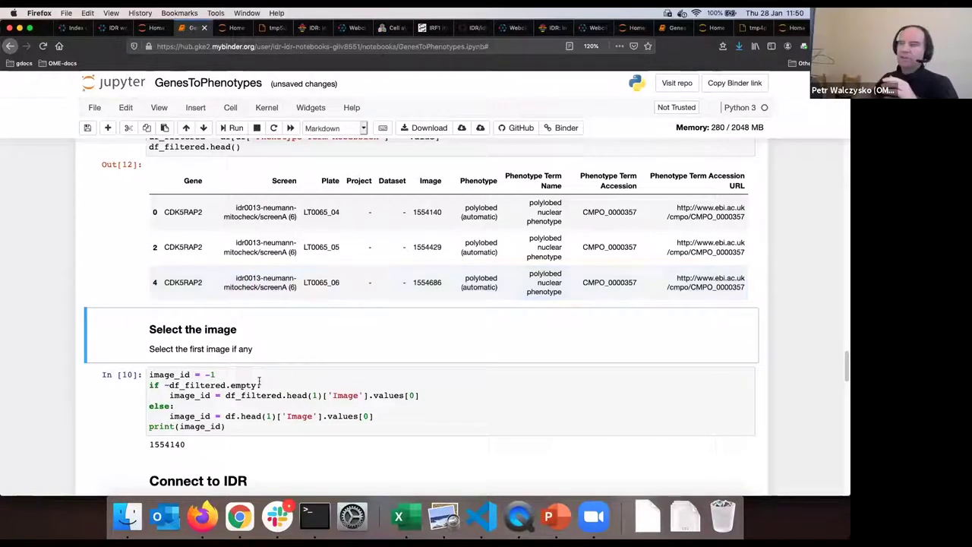
click(208, 402)
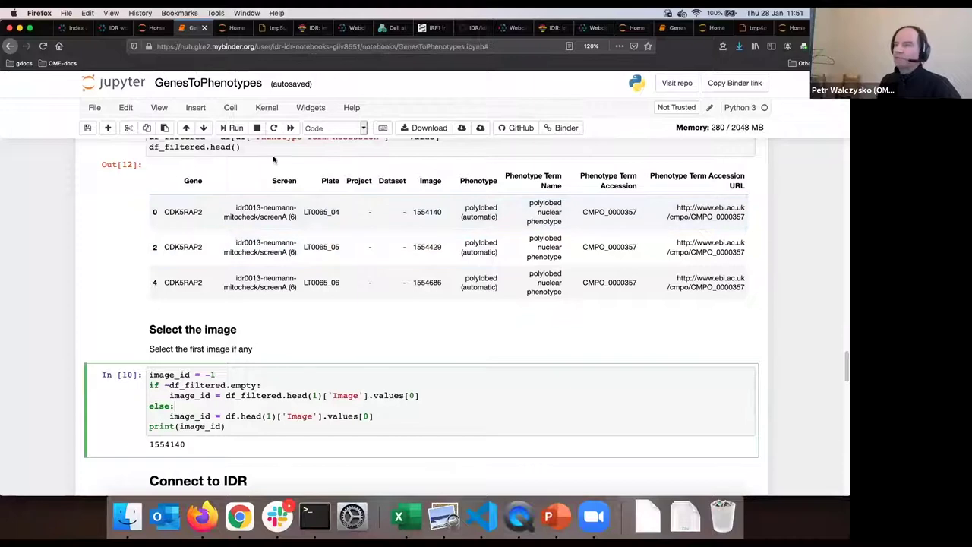
Step: Run the image-selection cell so the first filtered image, 1554140, is chosen
click(231, 127)
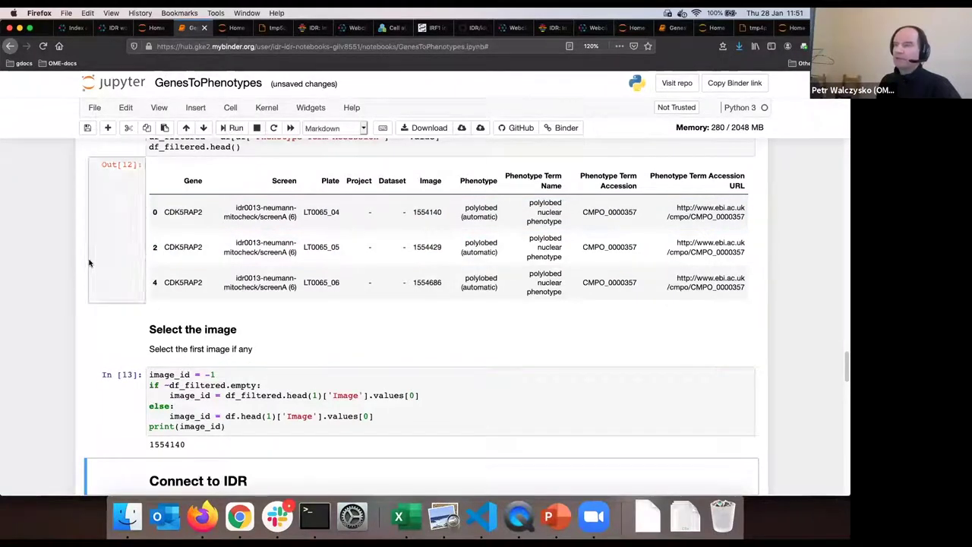
scroll(239, 327, down, 2)
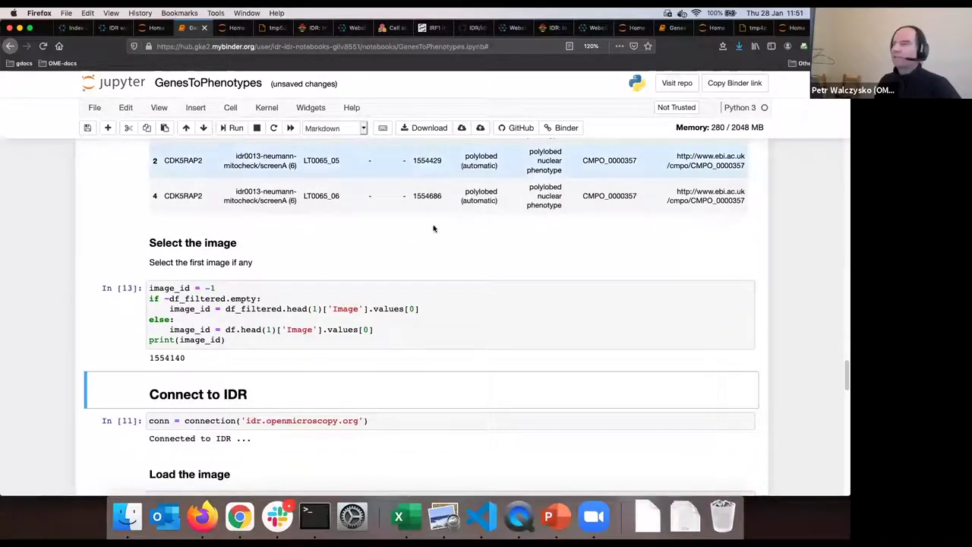
scroll(434, 228, up, 2)
click(279, 204)
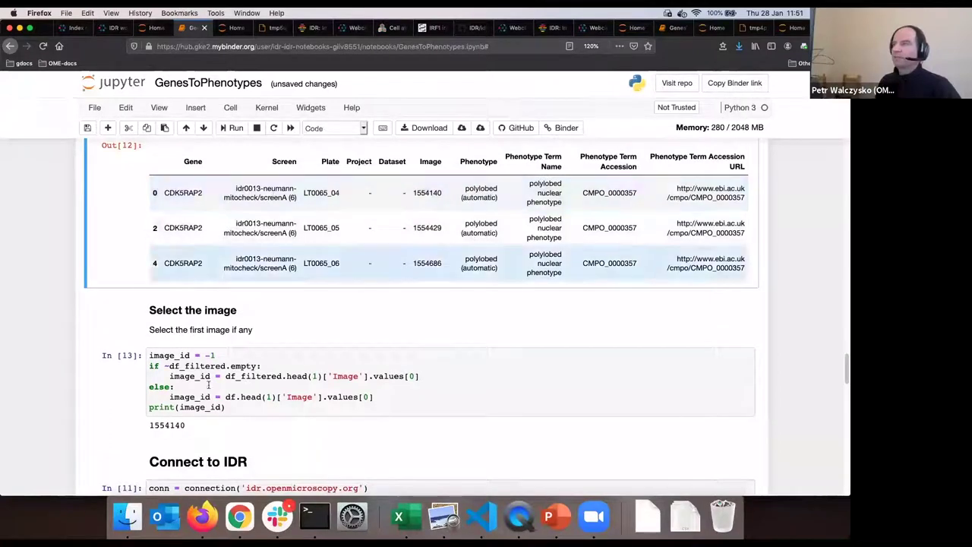
click(220, 407)
Step: Rerun the conn = connection cell to reconnect to IDR
scroll(202, 401, down, 3)
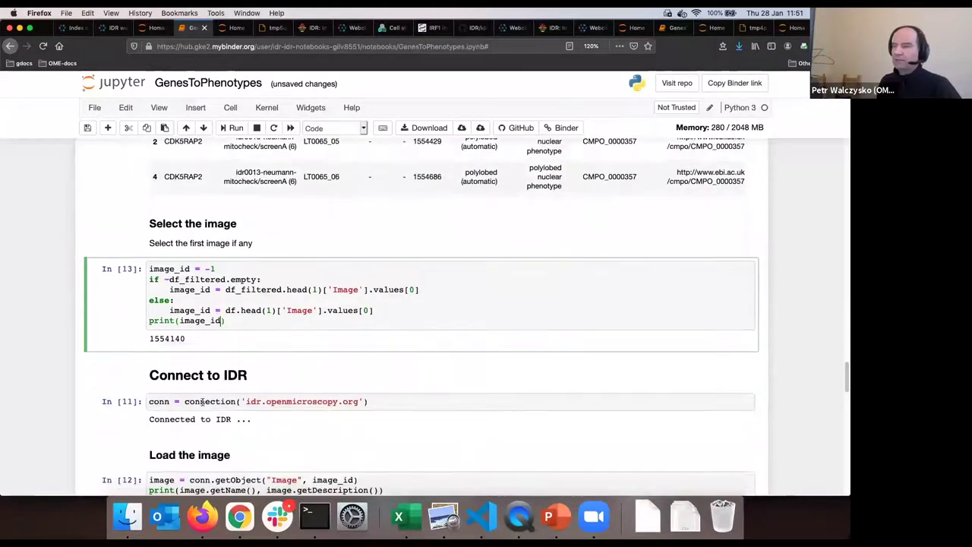
click(220, 401)
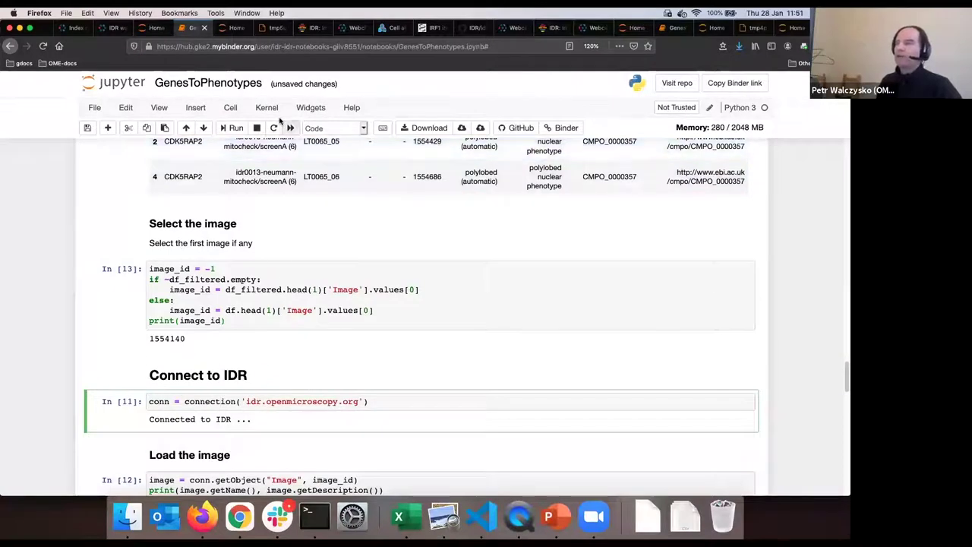
click(231, 129)
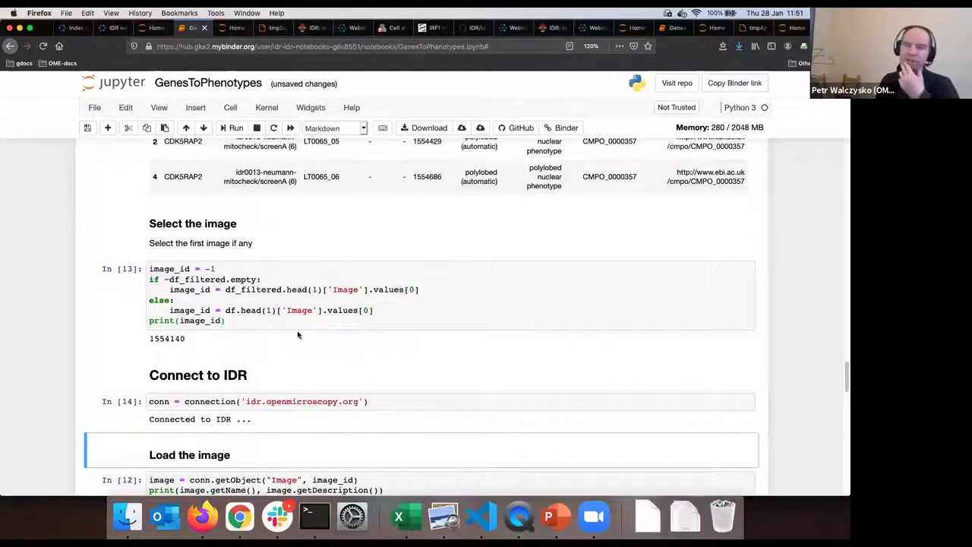
click(232, 127)
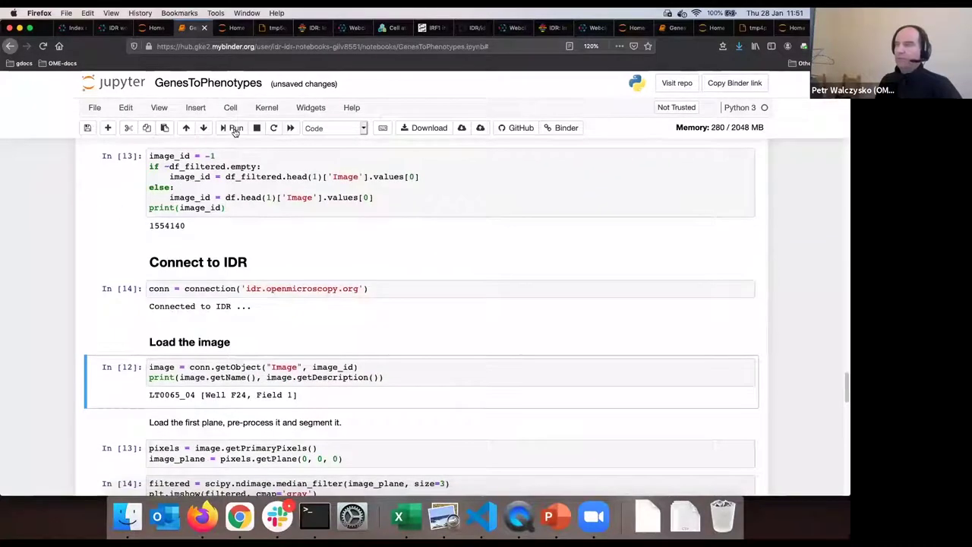
Step: Load image LT0065_04 [Well F24, Field 1], get its first plane, and plot it median-filtered
click(234, 128)
scroll(98, 325, down, 4)
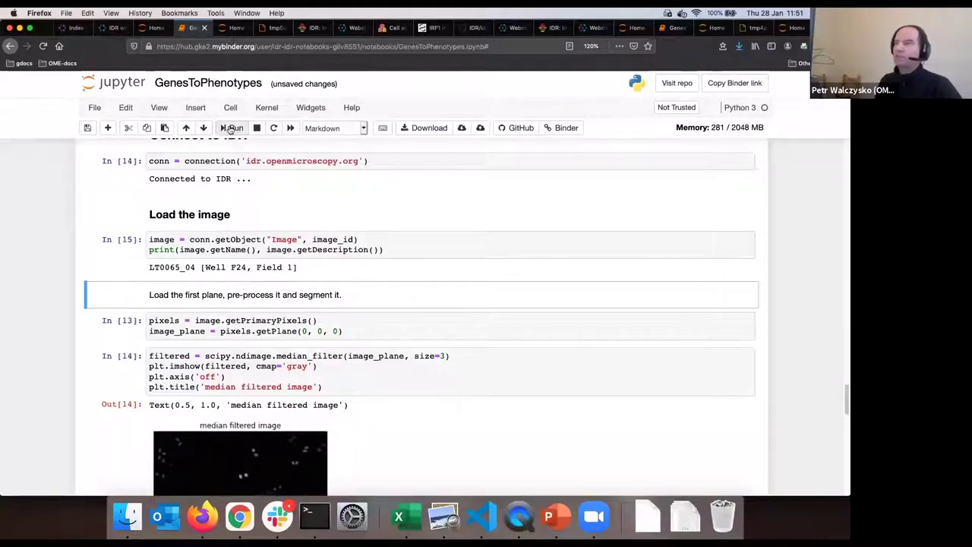
click(231, 128)
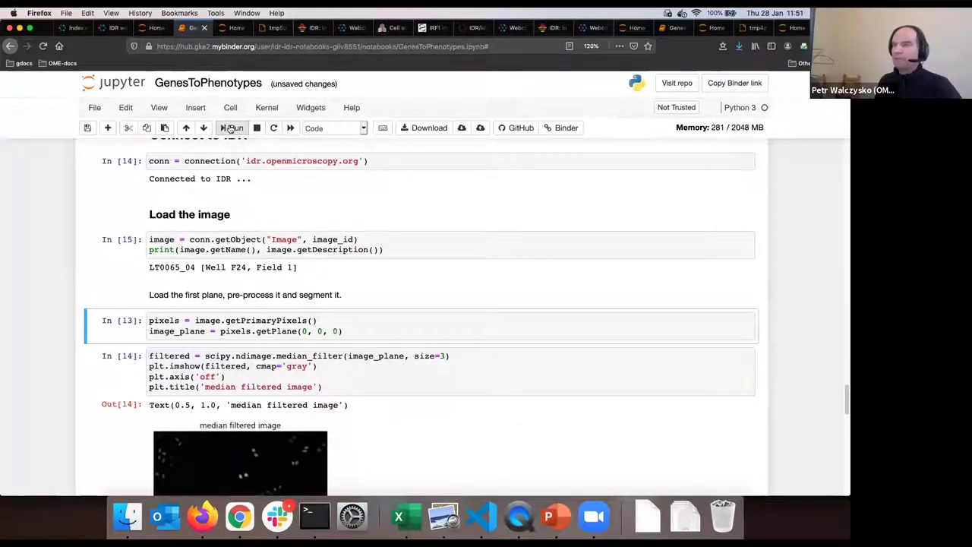
click(231, 129)
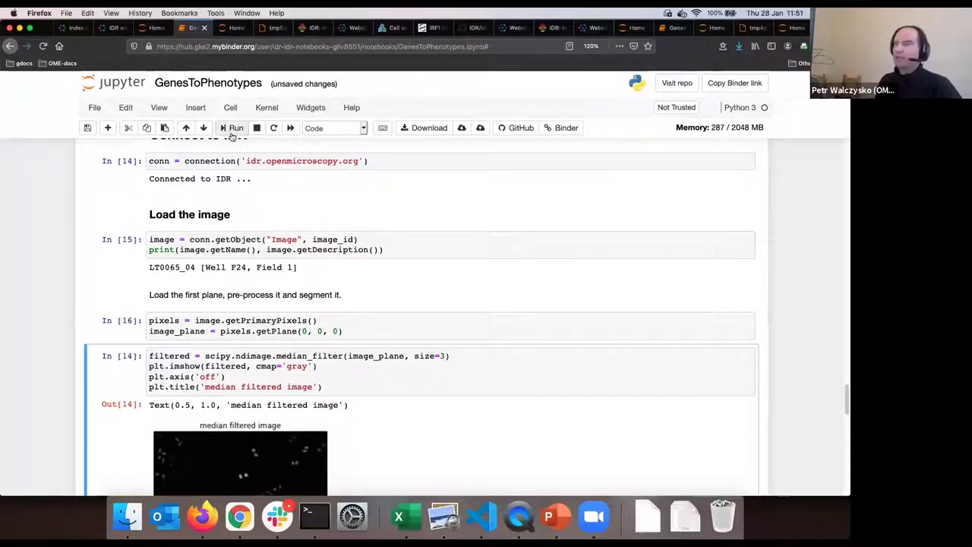
click(231, 127)
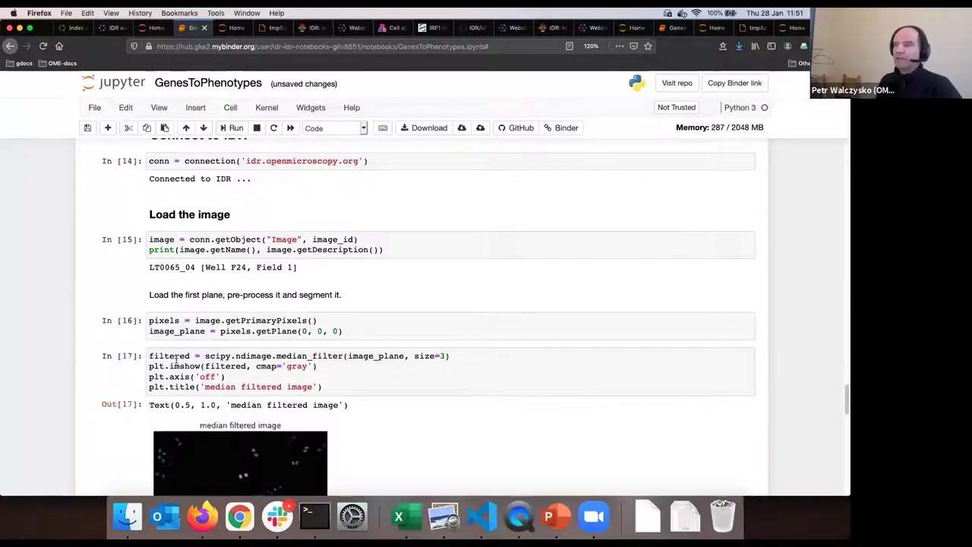
scroll(186, 363, down, 3)
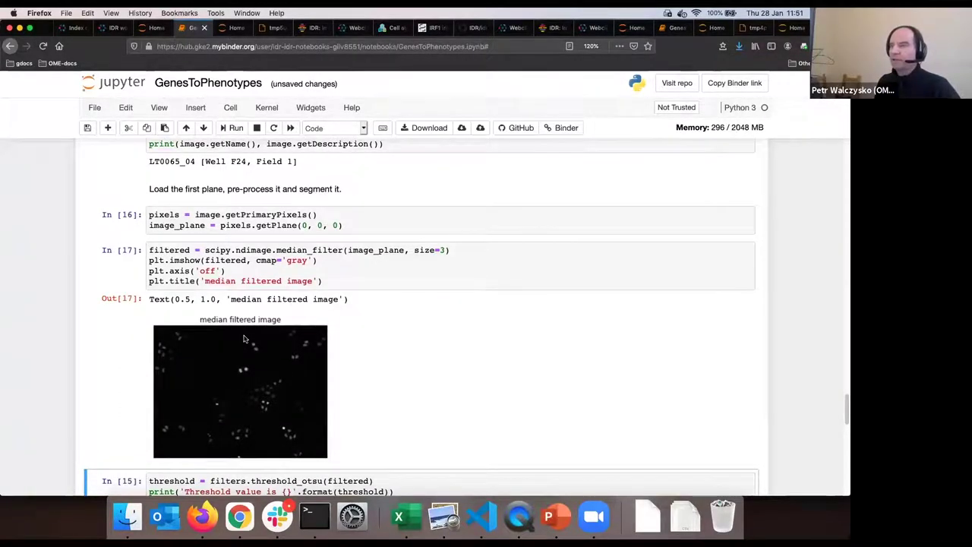
scroll(243, 338, down, 3)
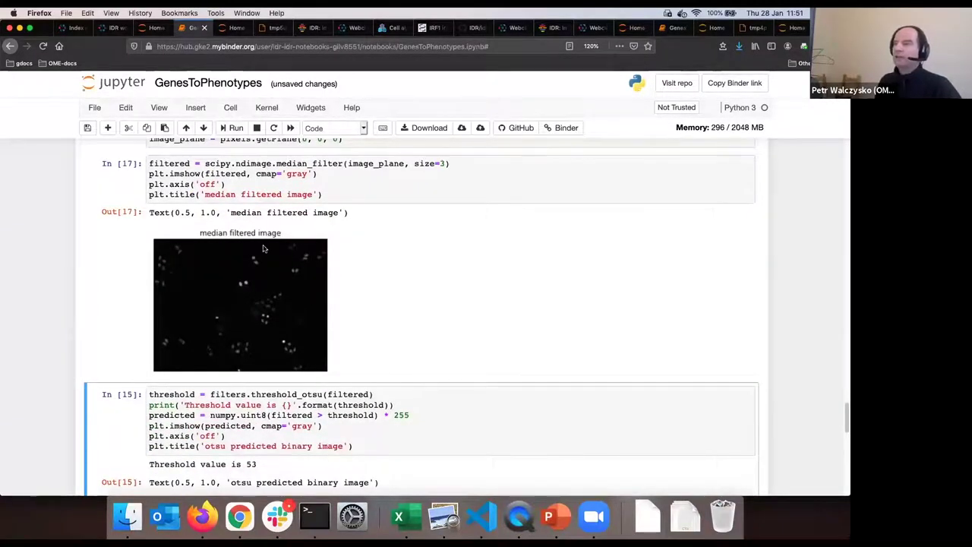
scroll(215, 316, down, 3)
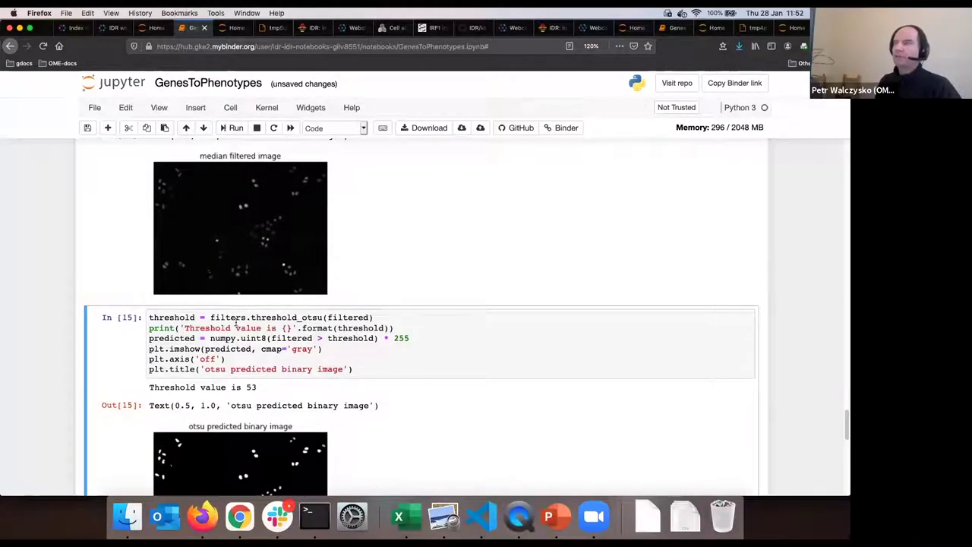
Step: Rerun the Otsu threshold, then run the tifffile.imsave cell to write 1554140.tif
click(233, 127)
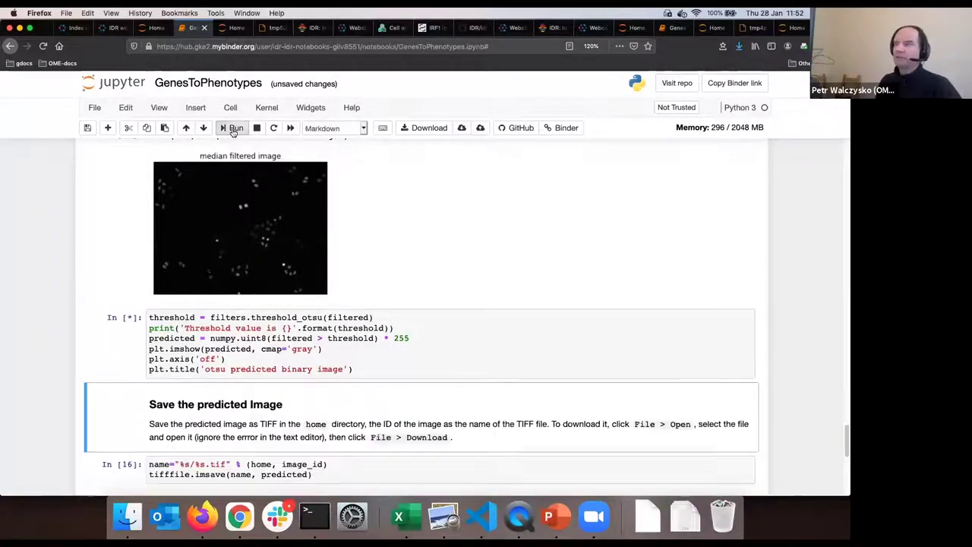
scroll(197, 353, down, 3)
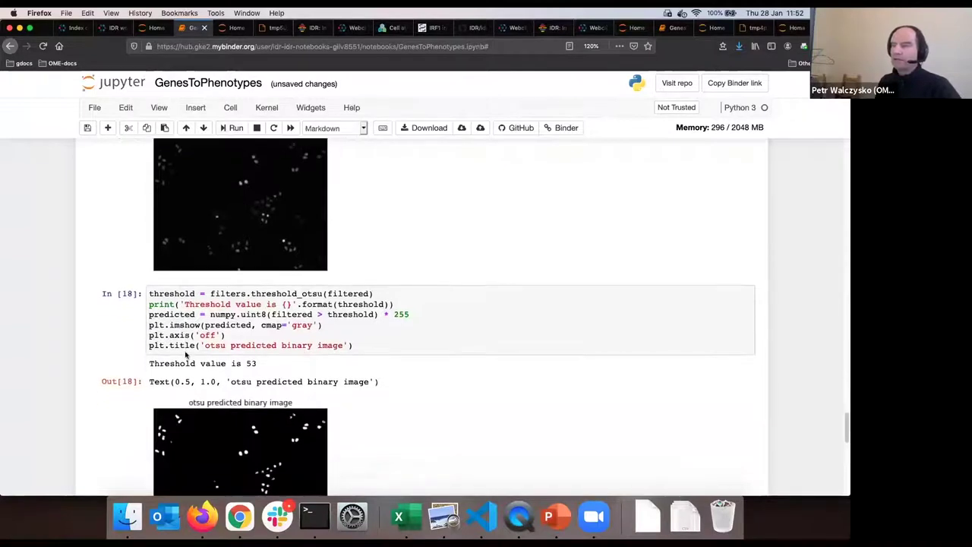
scroll(225, 361, down, 2)
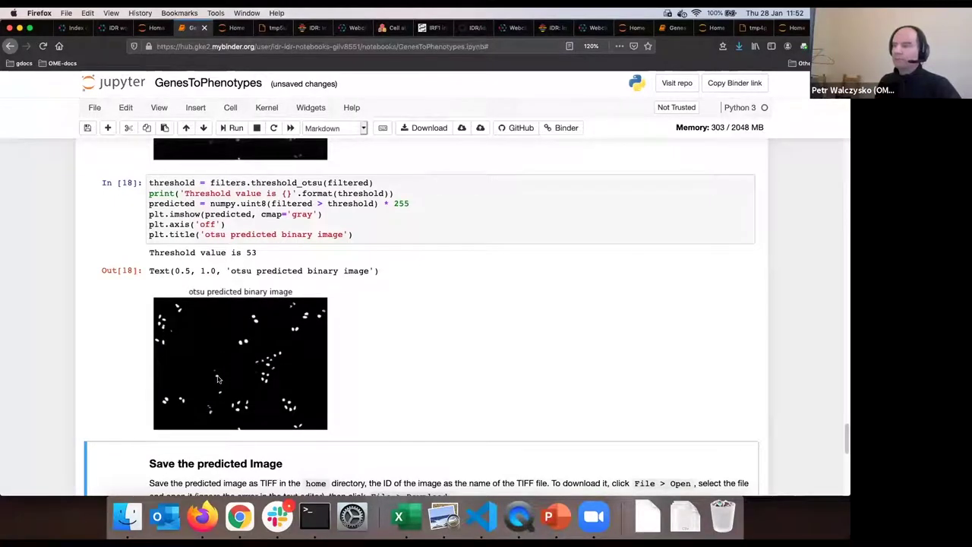
scroll(220, 325, down, 3)
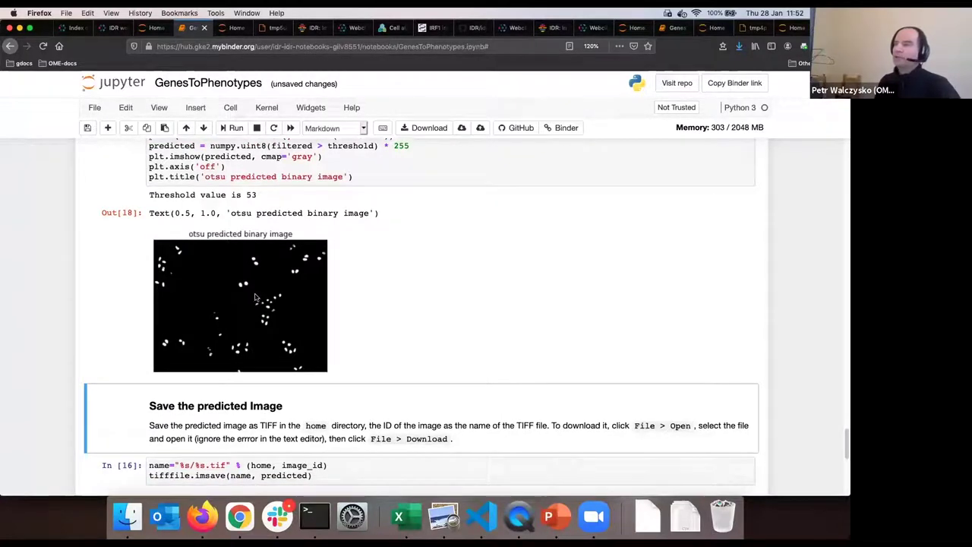
scroll(258, 304, up, 5)
scroll(258, 313, down, 2)
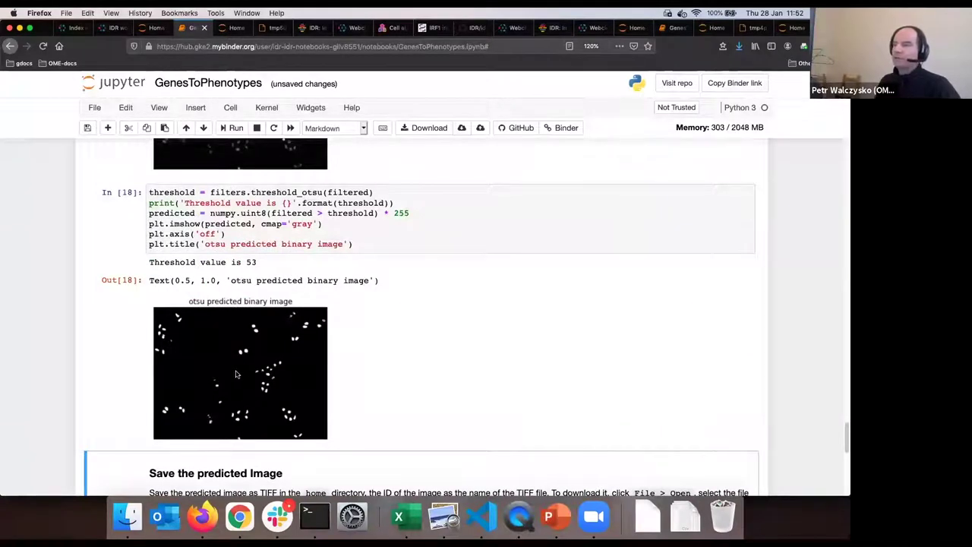
scroll(240, 385, down, 3)
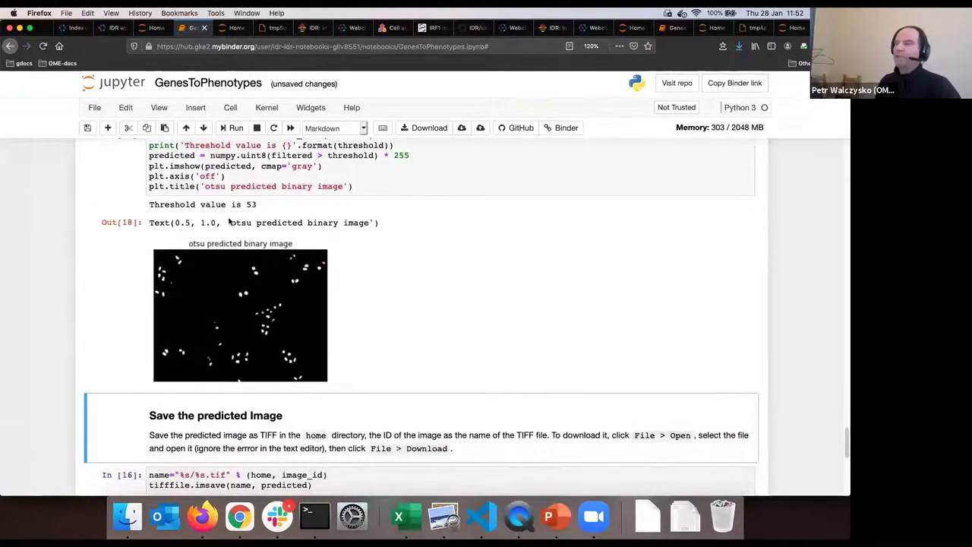
click(233, 129)
click(233, 129)
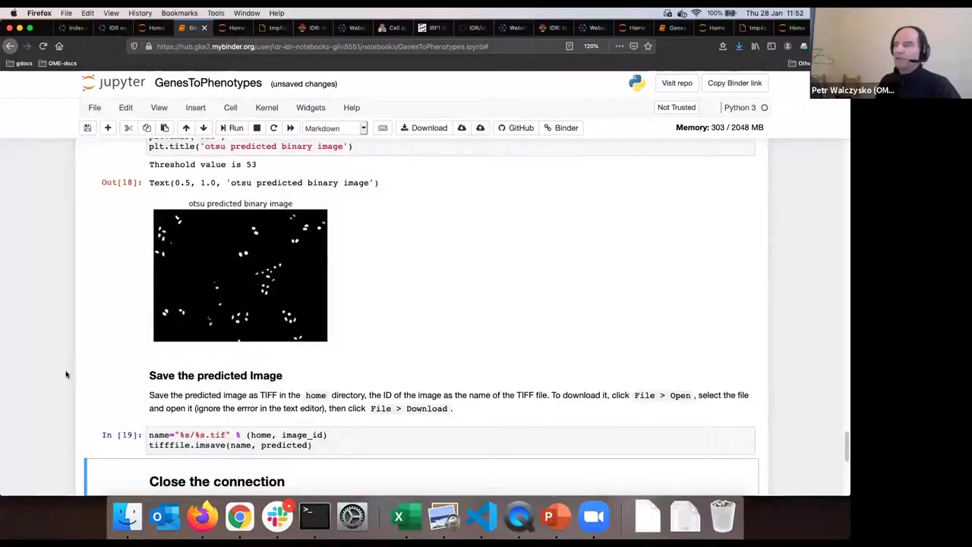
scroll(220, 303, down, 4)
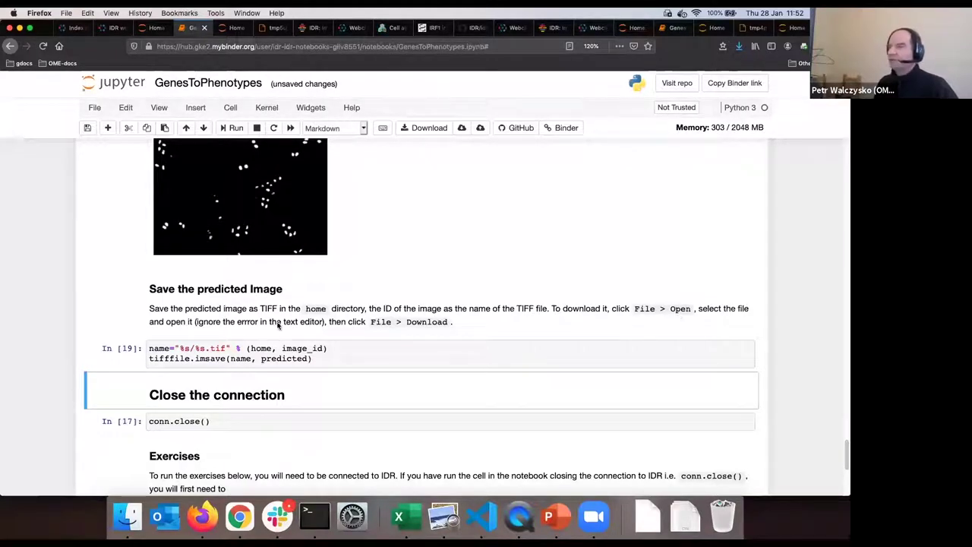
Step: Open 1554140.tif from the server's file tree in the Jupyter editor
click(93, 107)
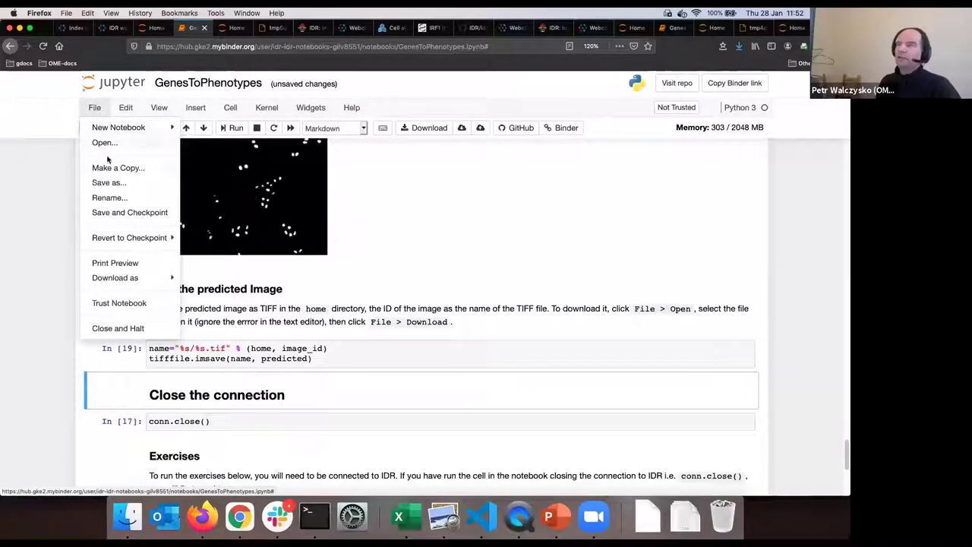
click(110, 145)
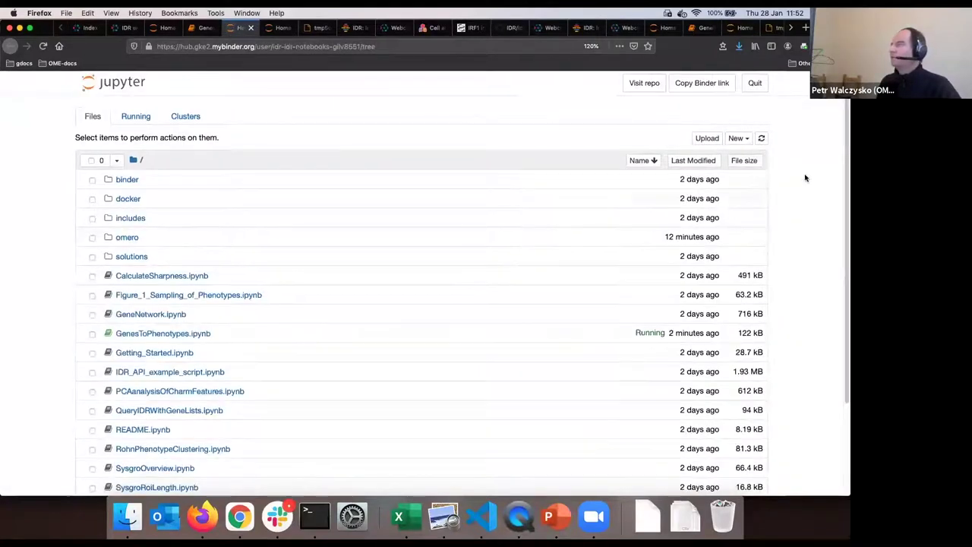
scroll(318, 346, down, 1)
scroll(318, 345, down, 2)
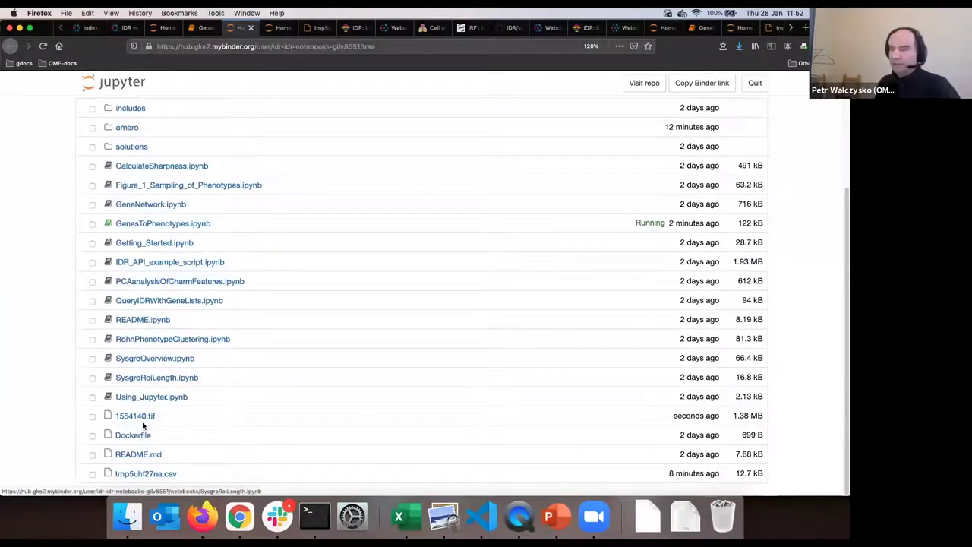
click(137, 416)
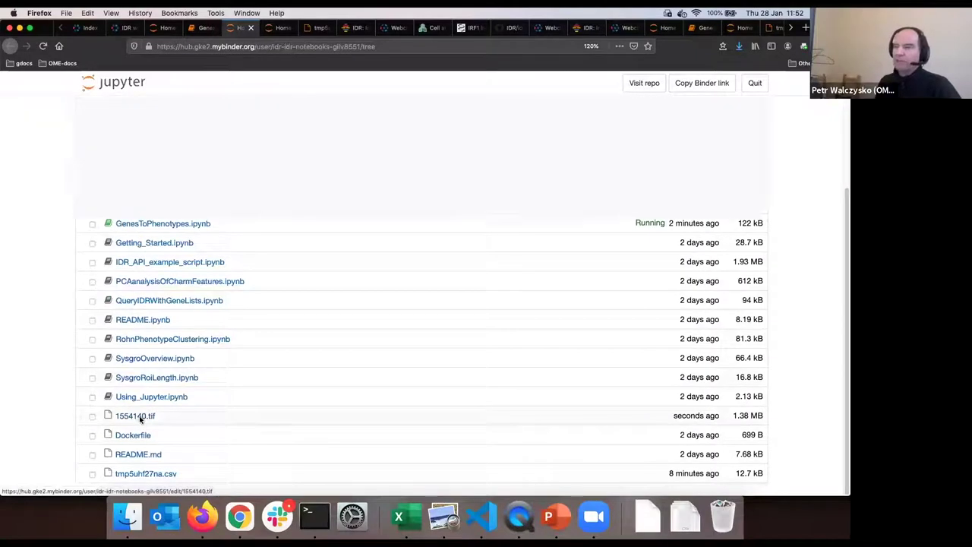
drag(251, 163, 89, 139)
click(186, 157)
drag(245, 162, 96, 135)
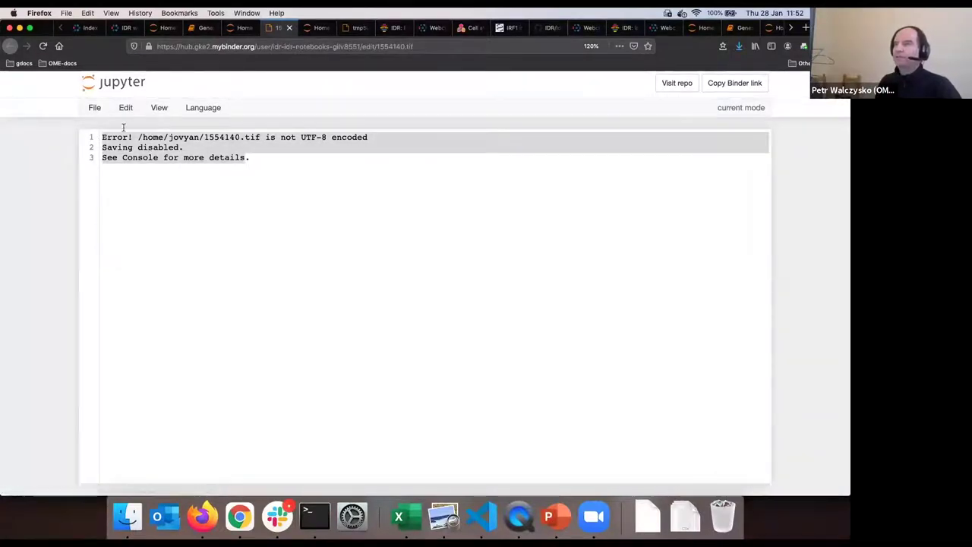
Step: Download 1554140.tif from the editor and save it to disk in Firefox
click(95, 109)
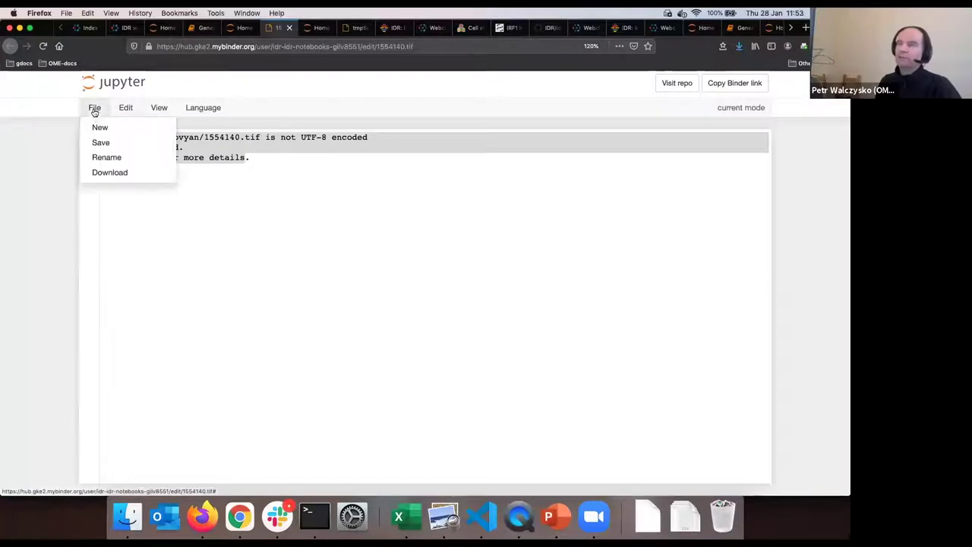
click(110, 173)
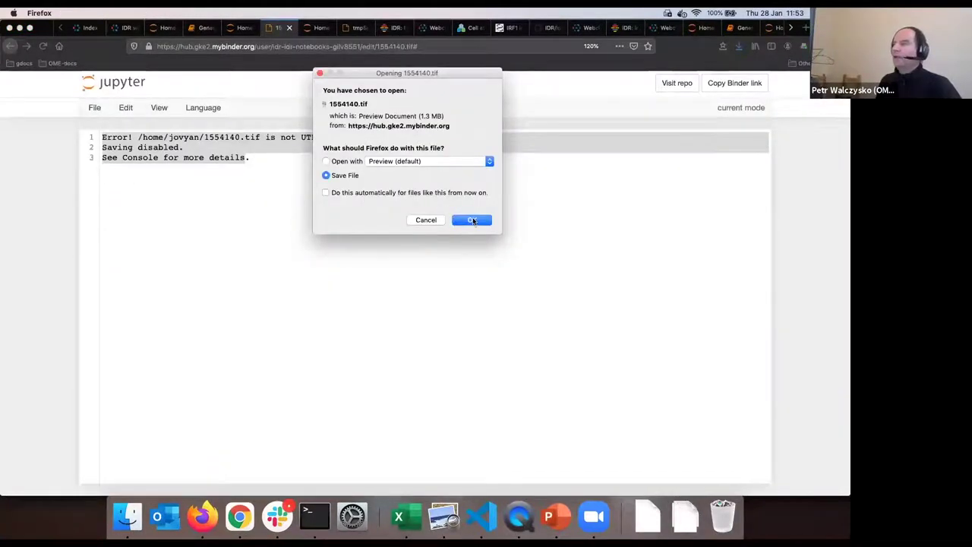
click(472, 221)
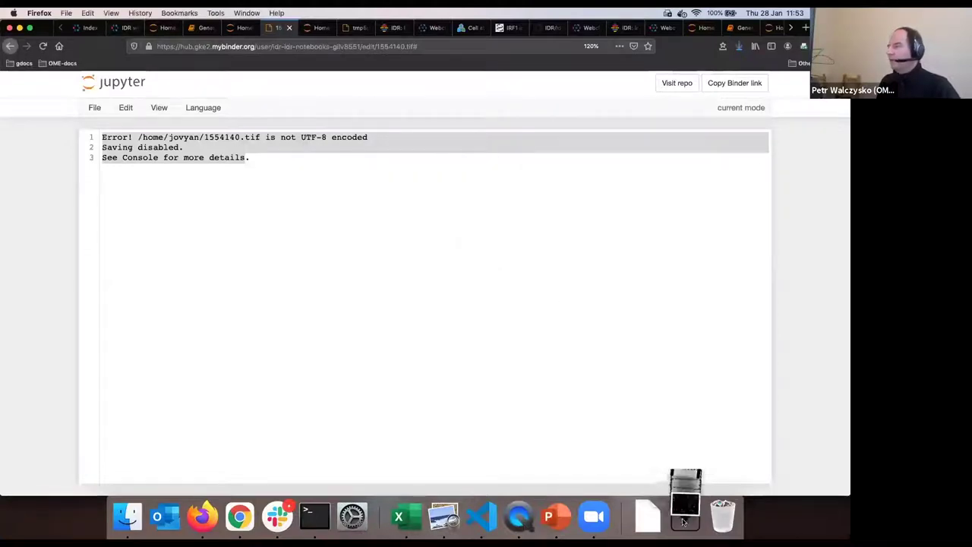
click(684, 521)
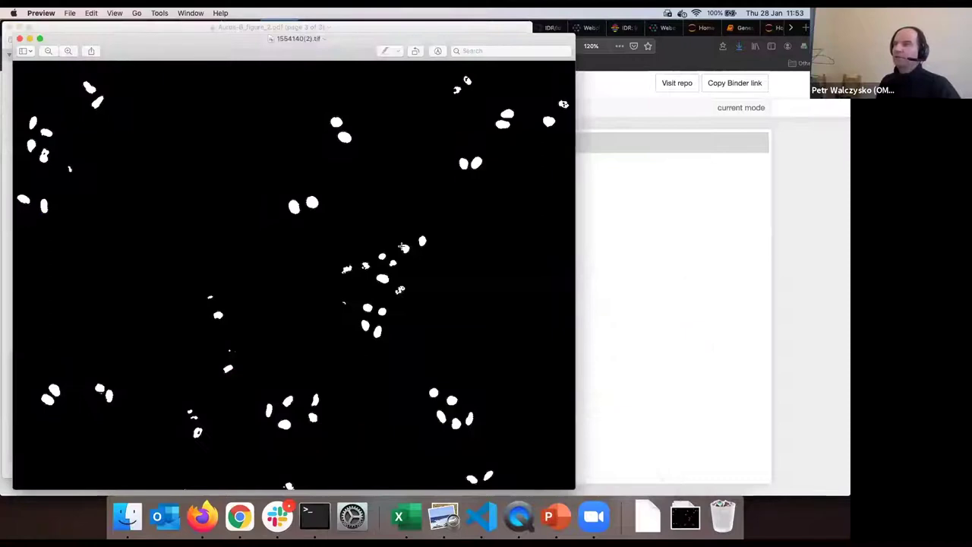
Step: View 1554140(2).tif in Preview as white nuclei on black, then return to Firefox
drag(114, 34, 173, 36)
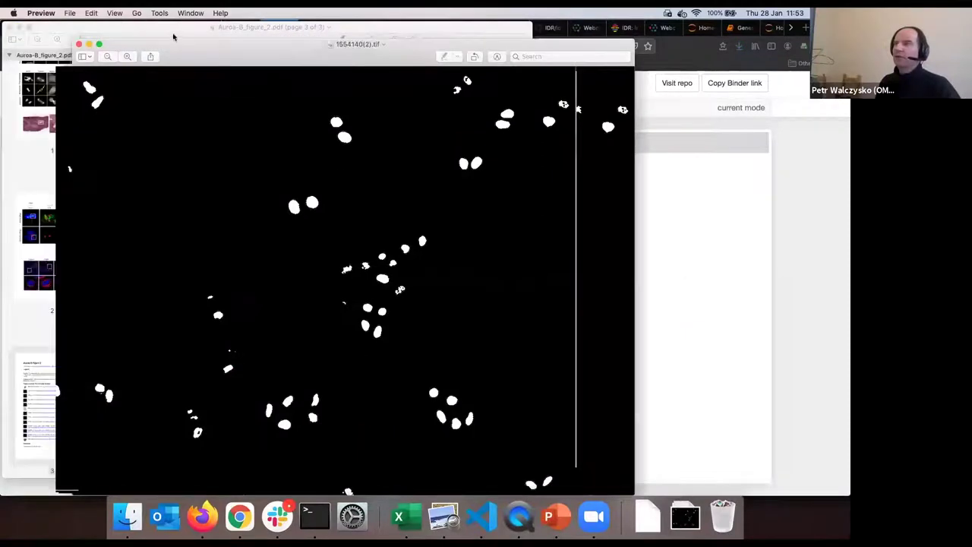
click(651, 352)
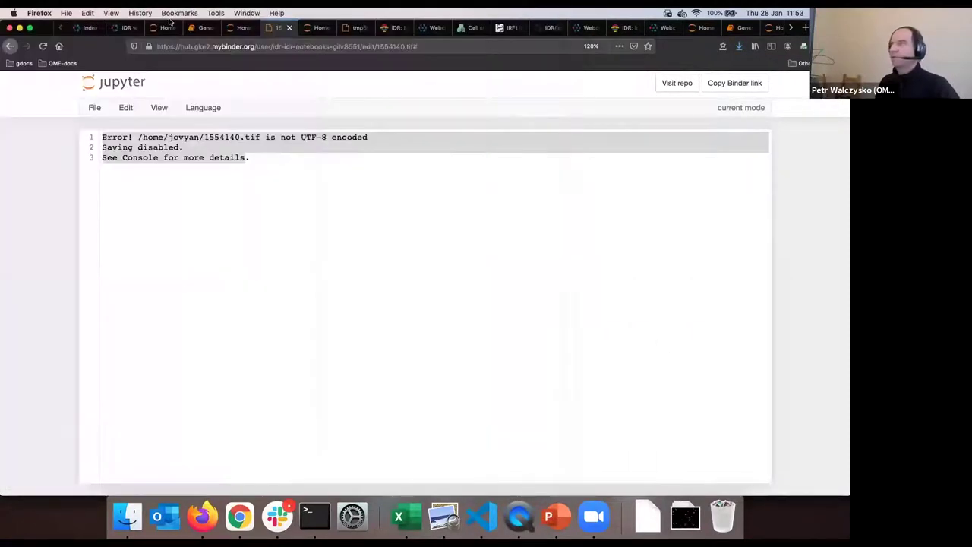
Step: In the GenesToPhenotypes notebook, run the 'Close the connection' cells, executing conn.close()
click(240, 28)
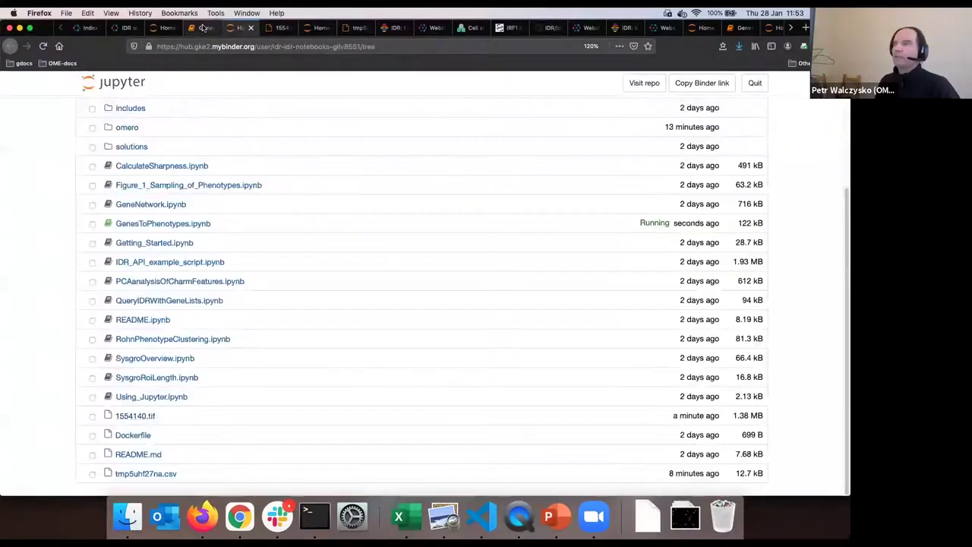
click(204, 28)
scroll(221, 143, down, 3)
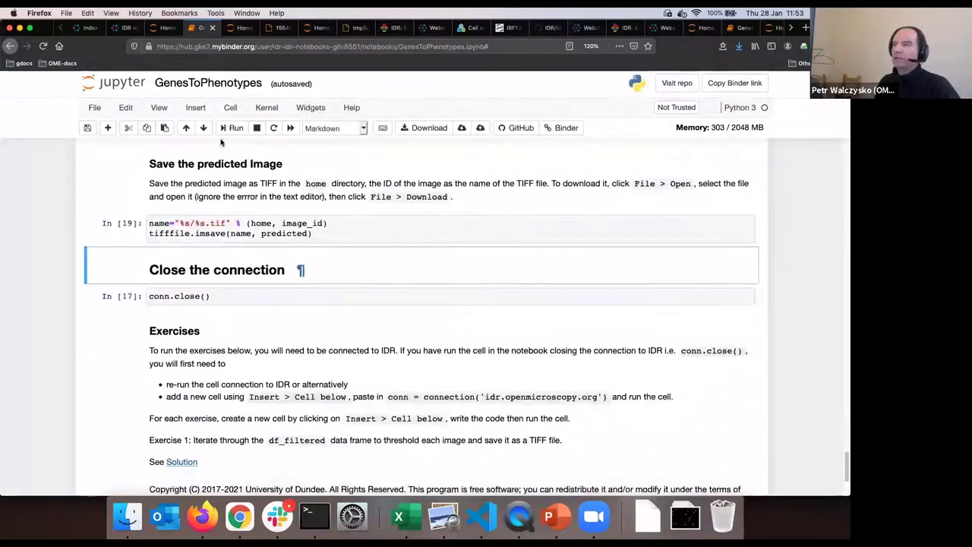
click(232, 128)
click(233, 128)
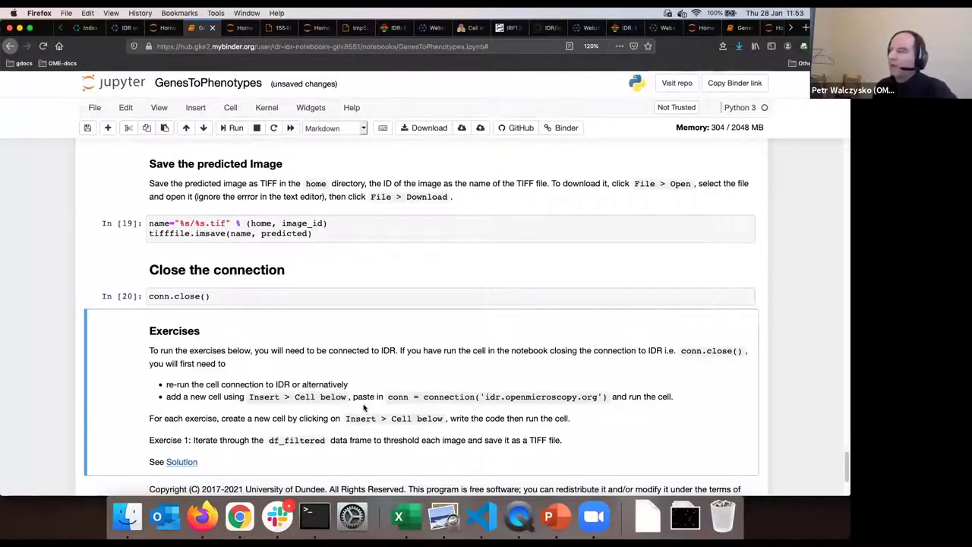
scroll(363, 408, down, 2)
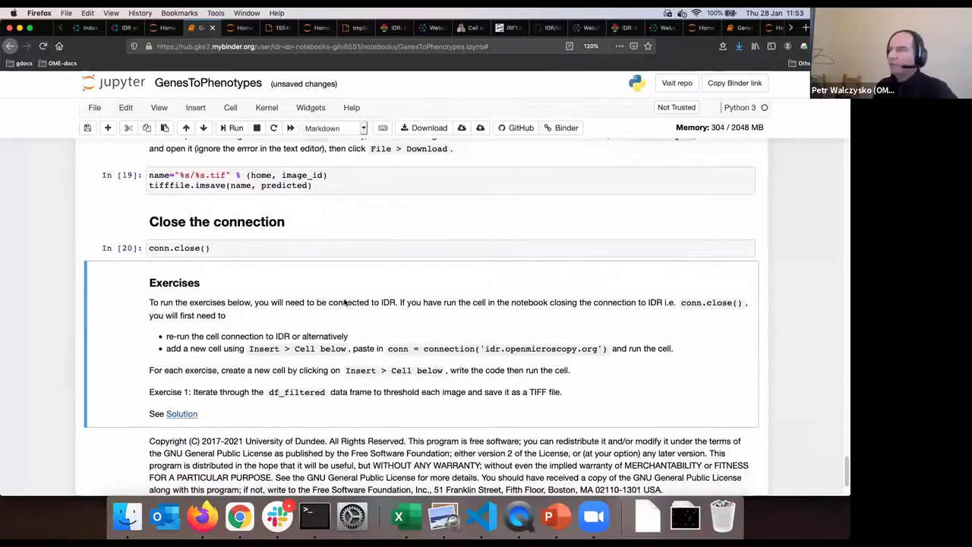
scroll(357, 266, down, 2)
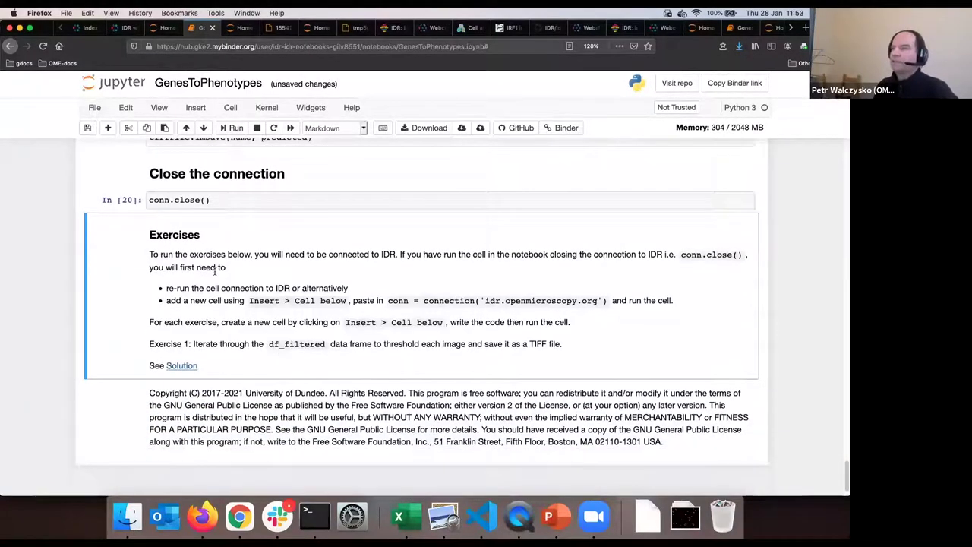
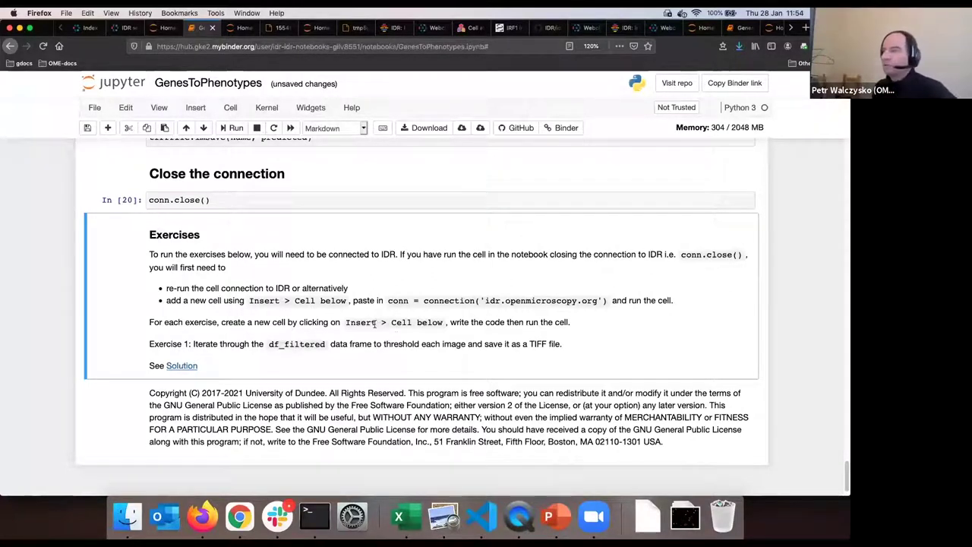
Step: Insert a new empty code cell below the Exercises section
scroll(366, 333, up, 1)
scroll(366, 332, up, 10)
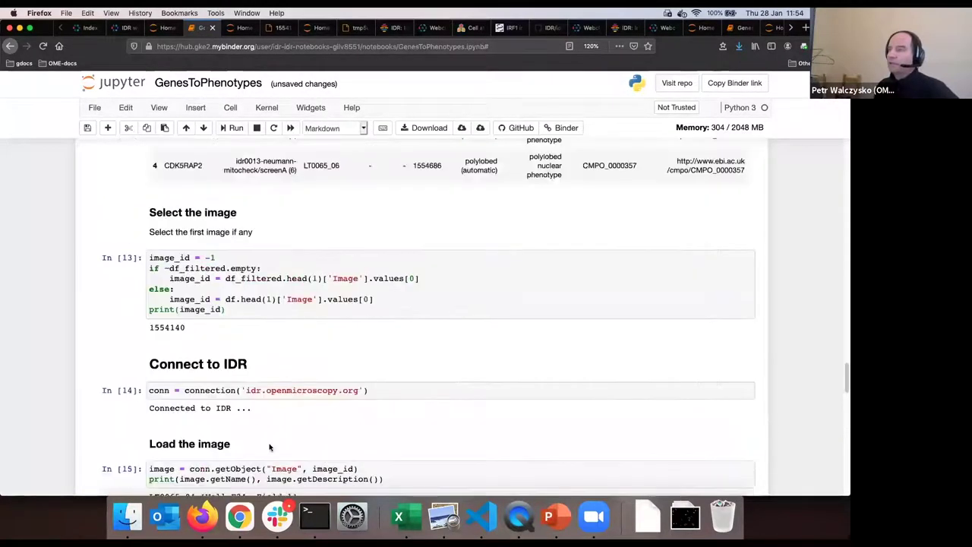
scroll(269, 448, up, 5)
scroll(292, 368, down, 1)
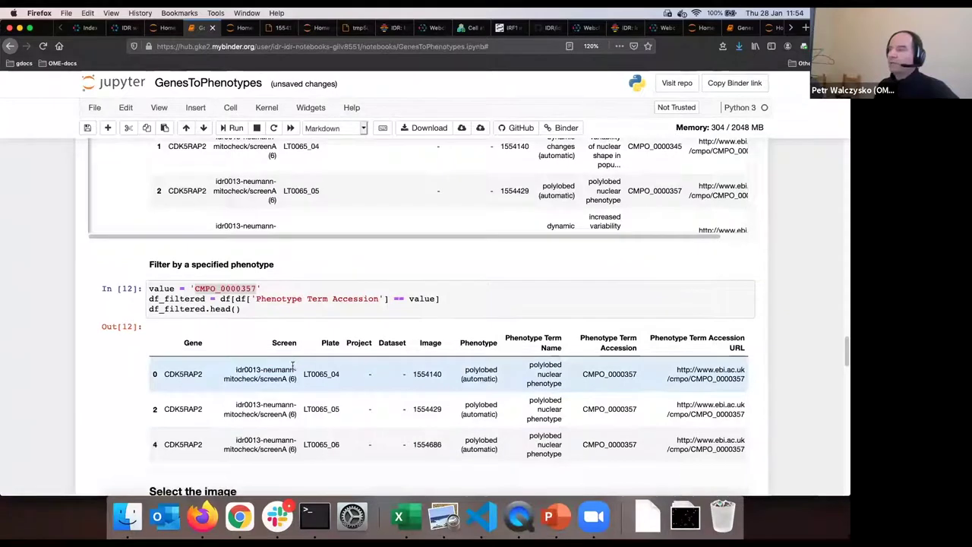
scroll(293, 368, down, 6)
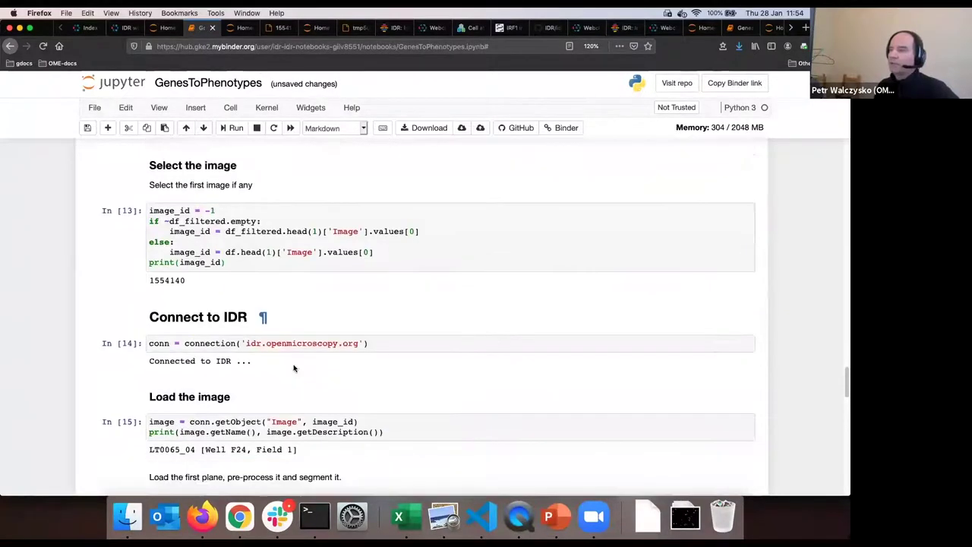
scroll(294, 369, down, 20)
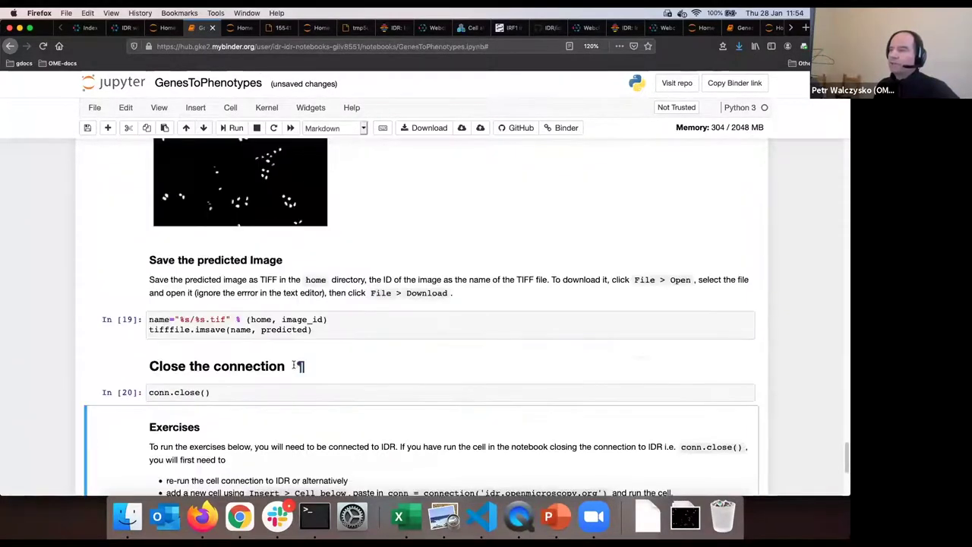
scroll(300, 220, down, 2)
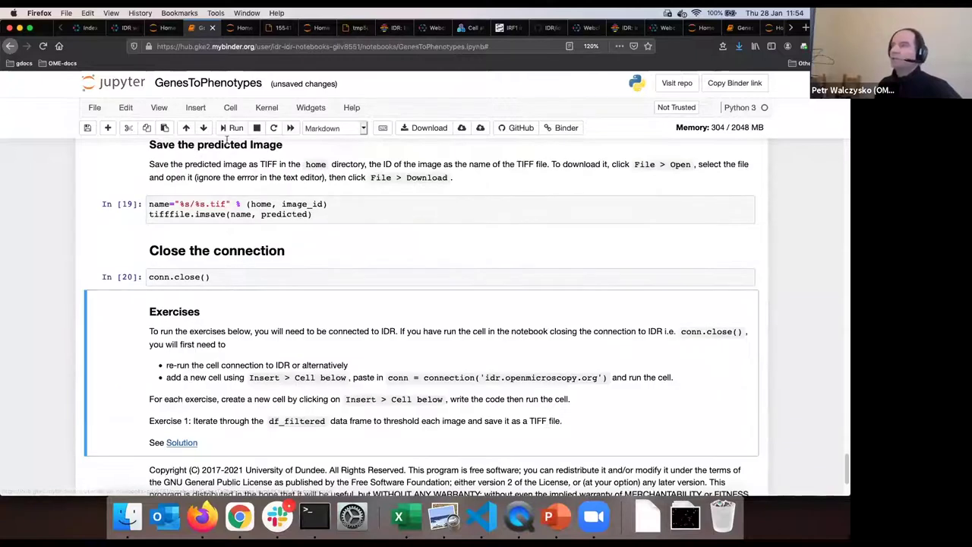
scroll(227, 139, down, 2)
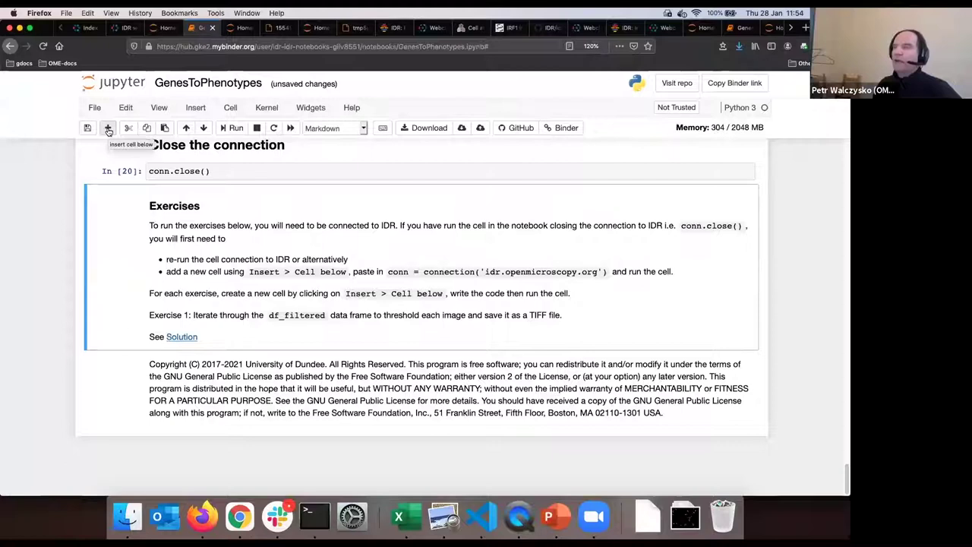
click(108, 129)
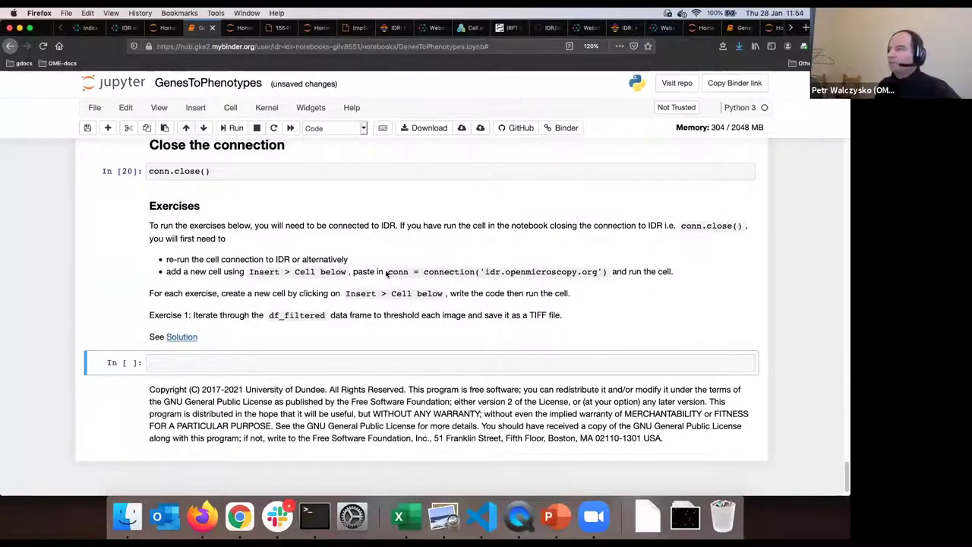
Step: Copy conn = connection('idr.openmicroscopy.org') from the exercise text into the new cell and run it
drag(424, 271, 608, 271)
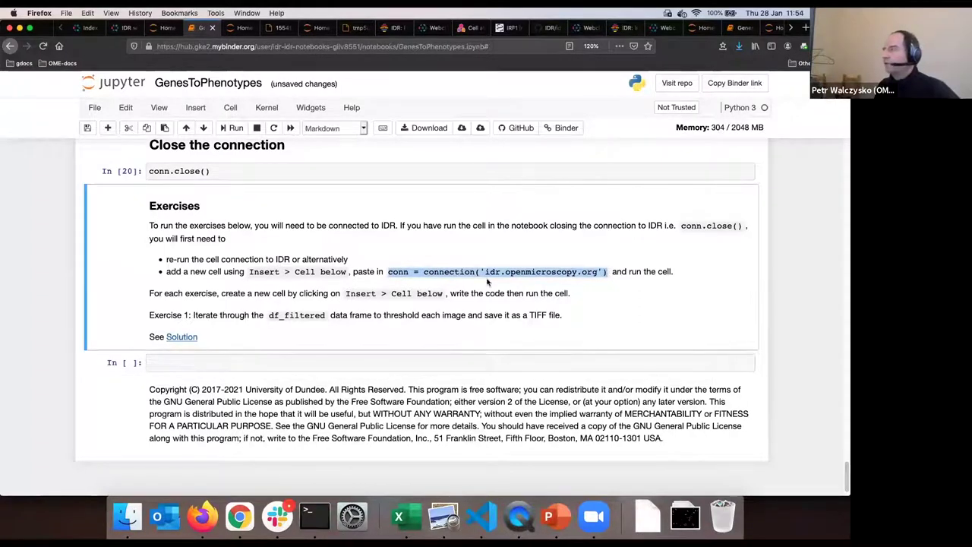
right_click(474, 271)
click(494, 279)
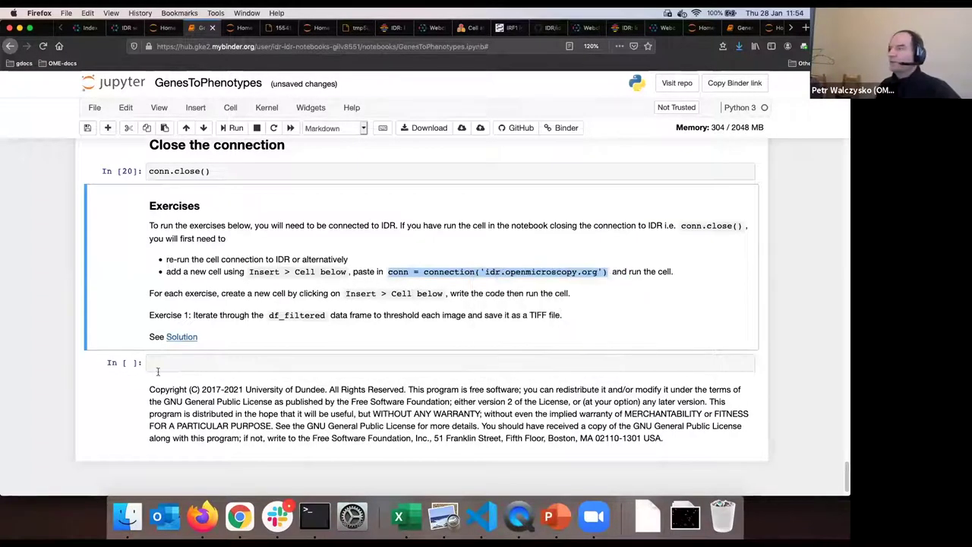
click(168, 364)
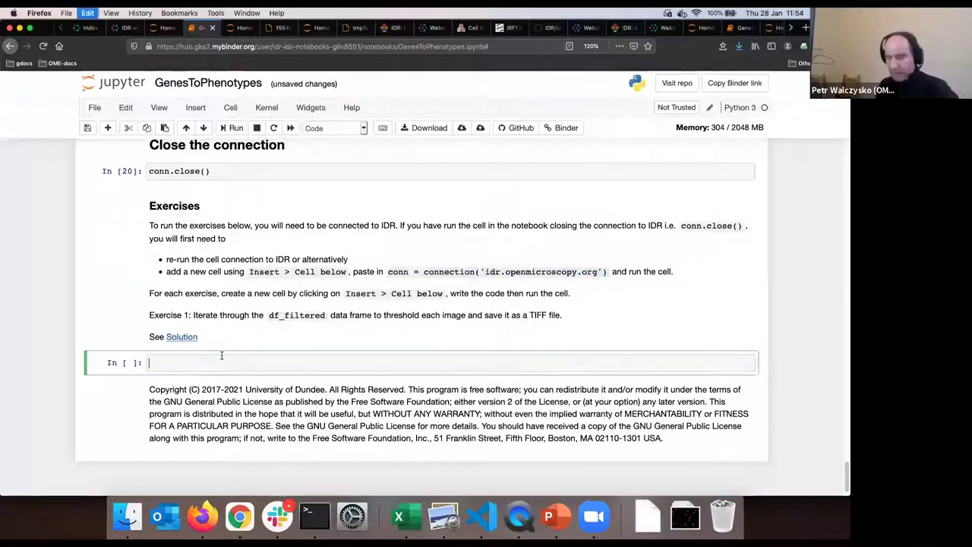
key(super+v)
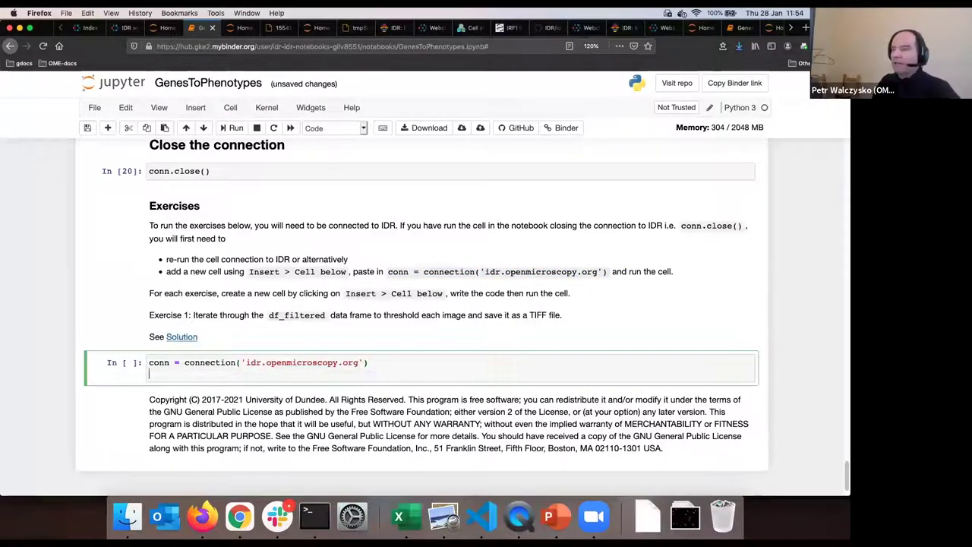
click(231, 128)
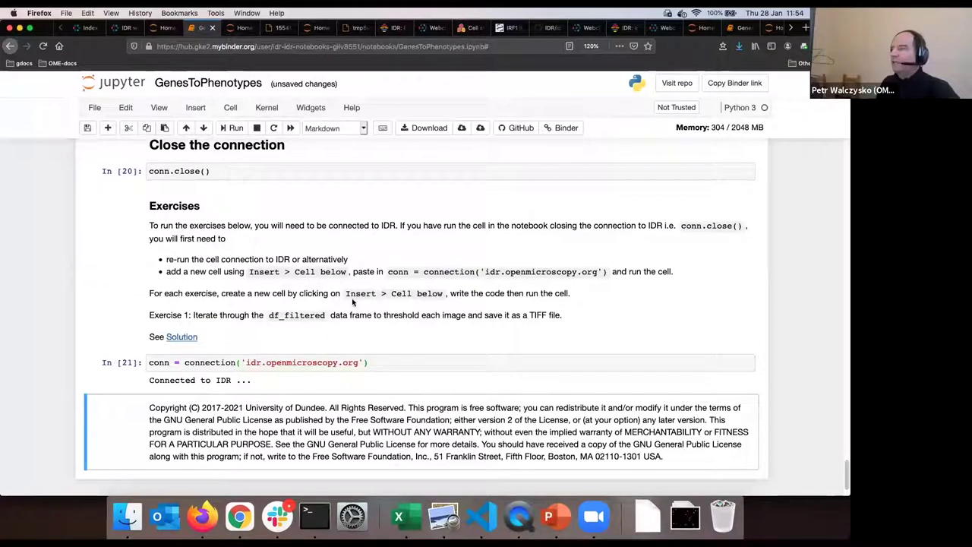
Step: Open the GenesToPhenotypesSolutions notebook in a new tab and select the Exercise 1 loop code
right_click(182, 338)
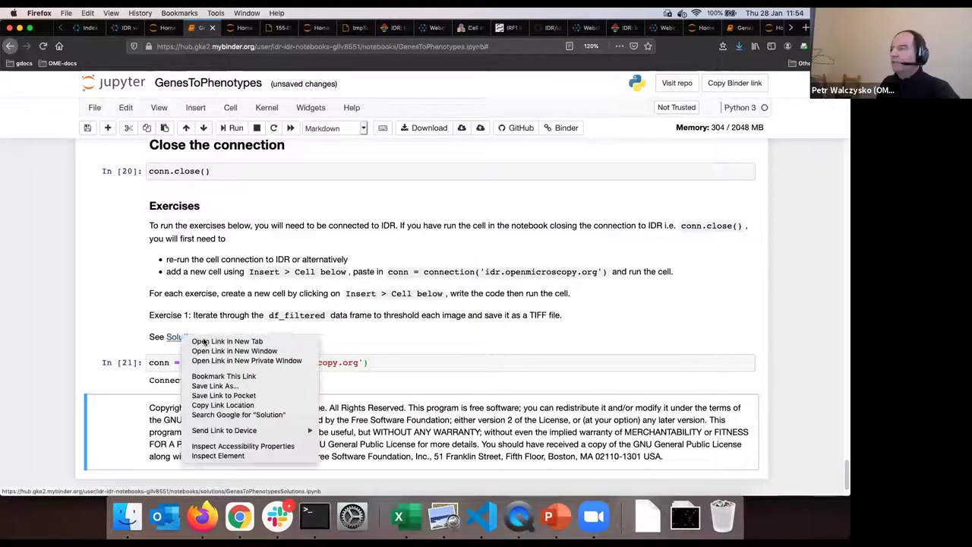
click(212, 342)
click(242, 30)
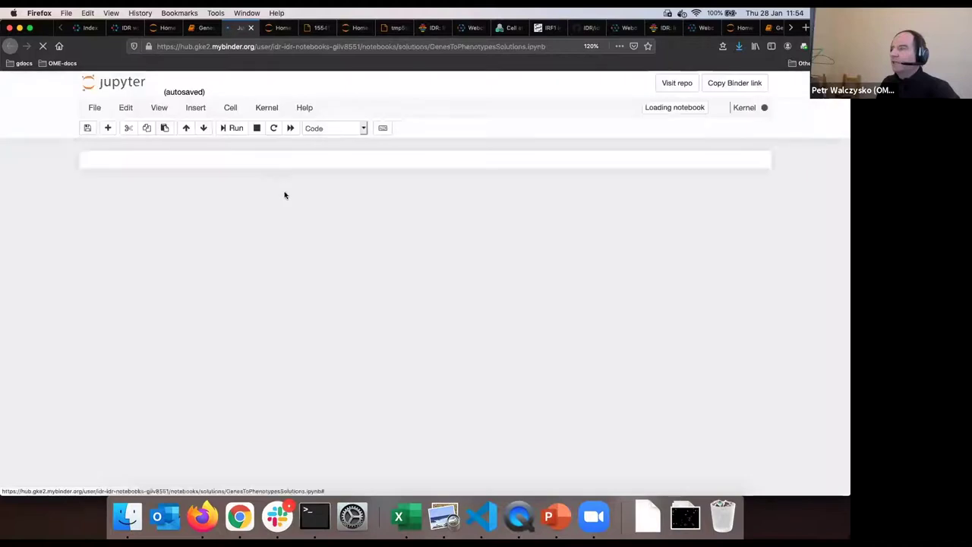
click(325, 337)
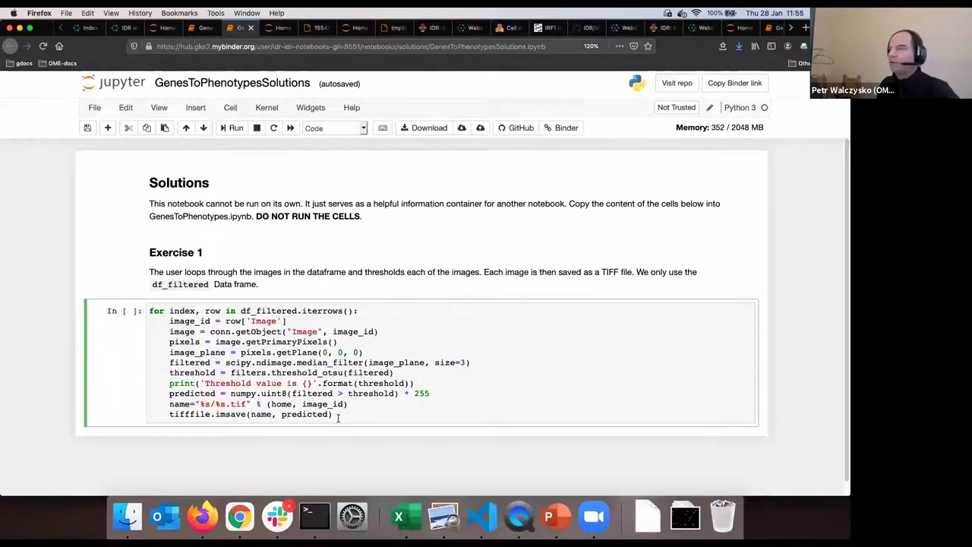
drag(334, 416, 308, 295)
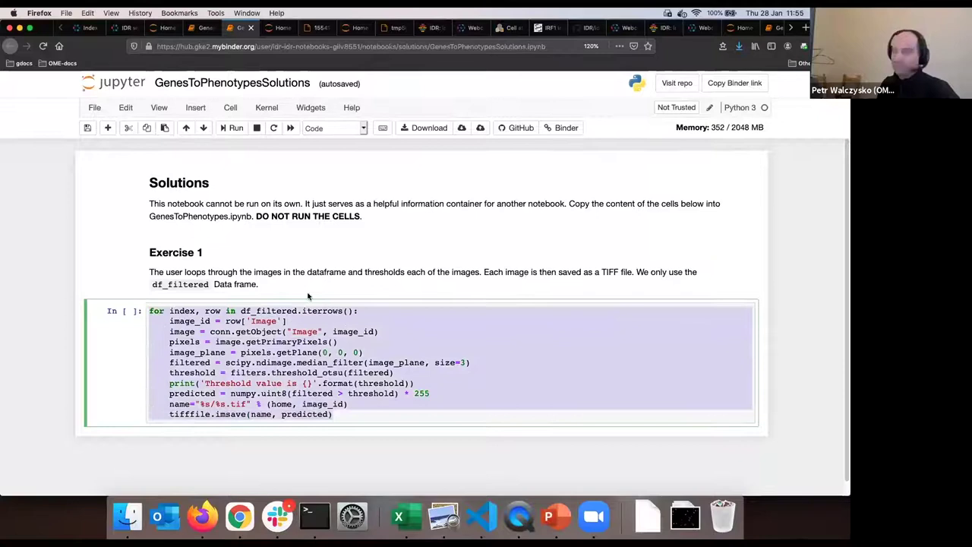
click(202, 27)
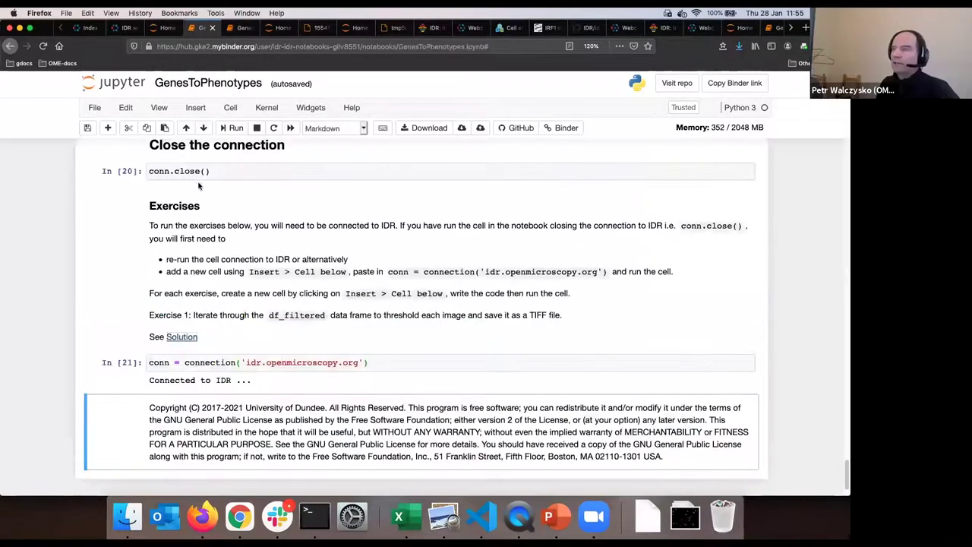
click(108, 128)
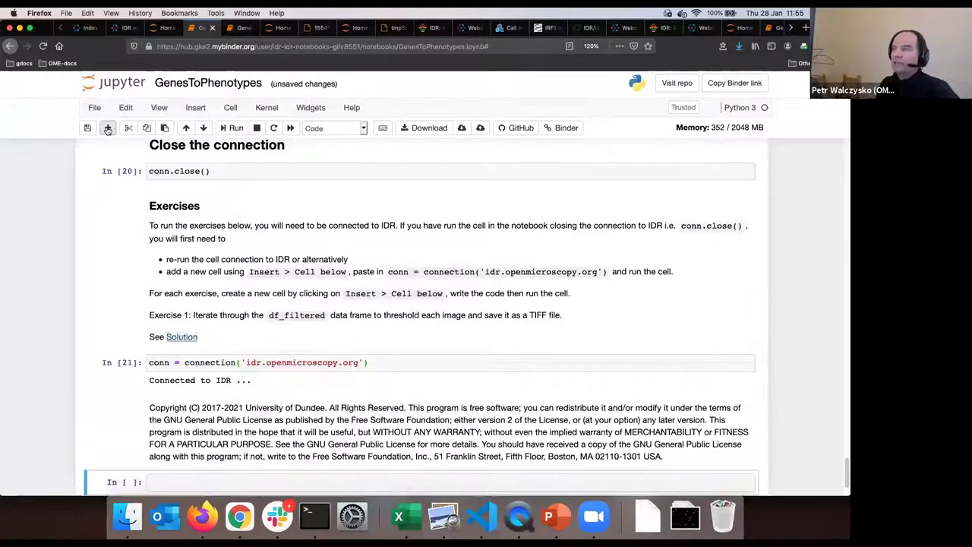
scroll(203, 292, down, 2)
click(203, 292)
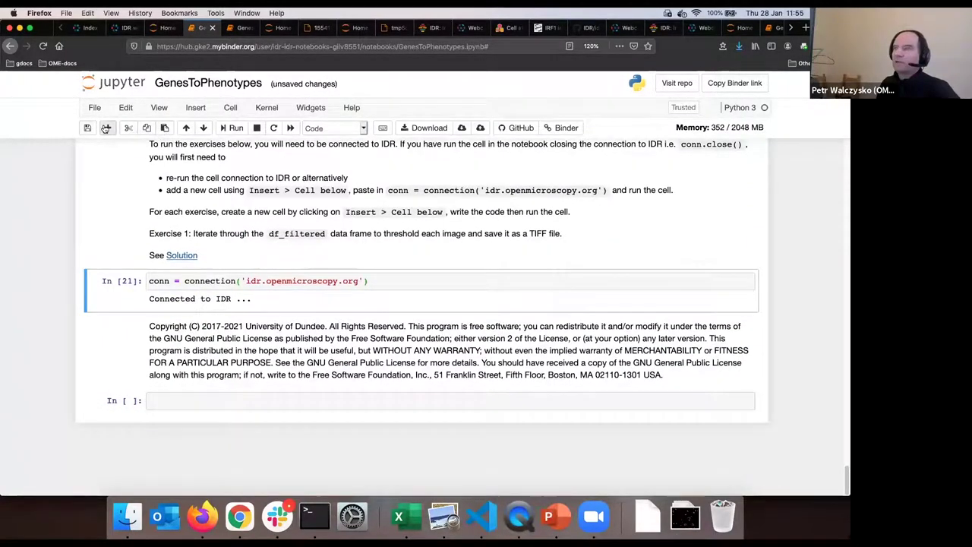
click(108, 127)
click(168, 327)
key(super+v)
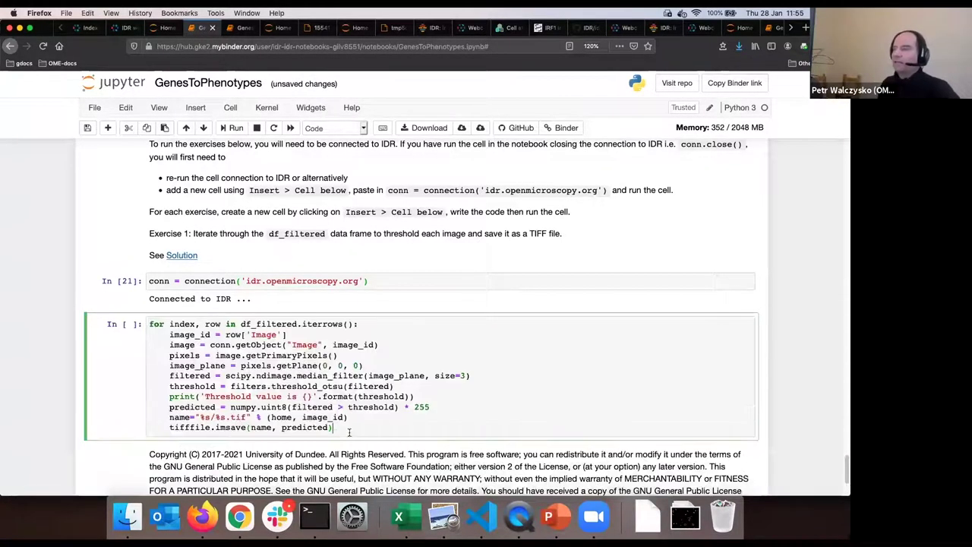
click(232, 128)
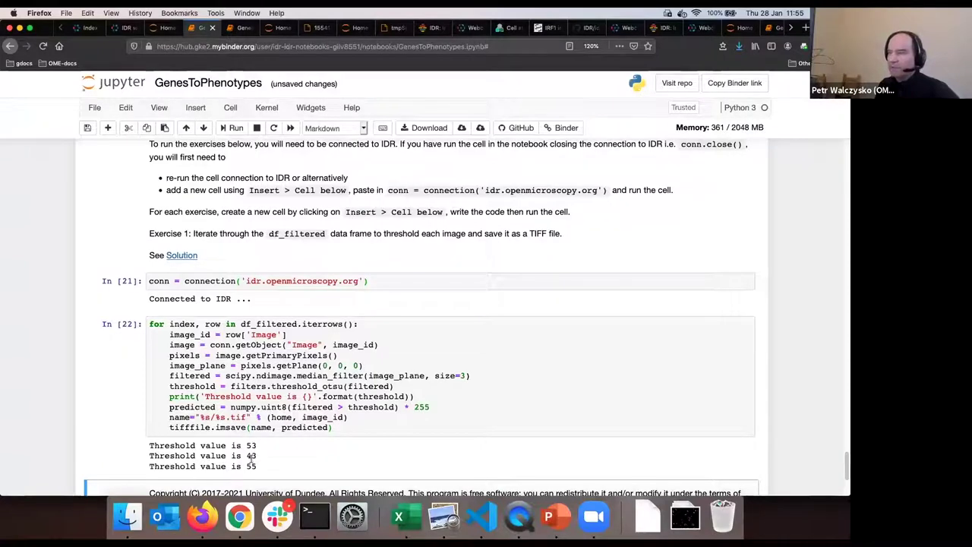
drag(169, 396, 413, 394)
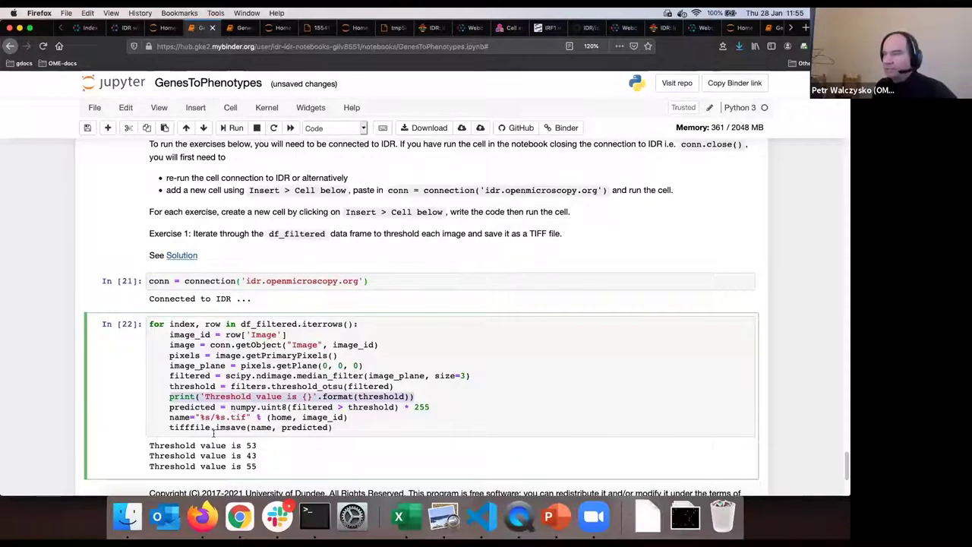
drag(169, 427, 346, 428)
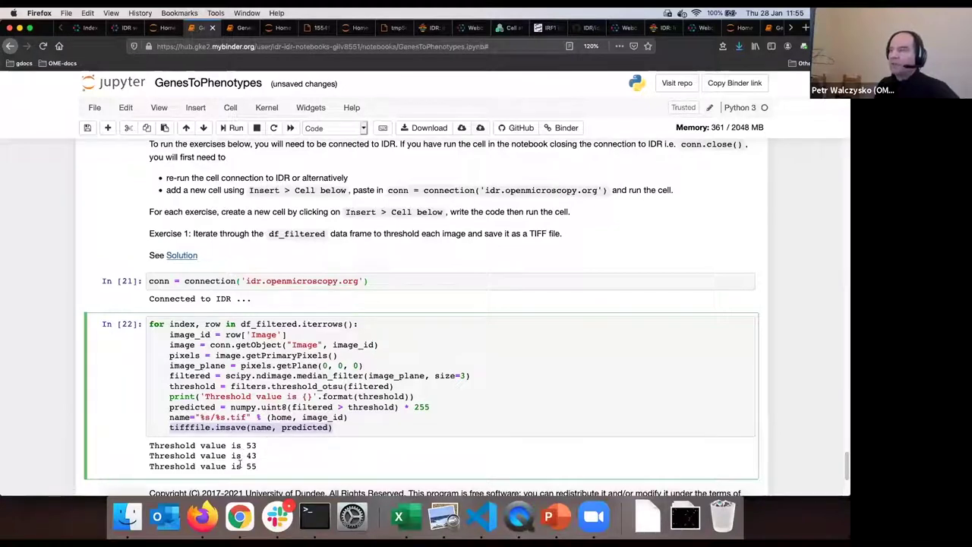
Step: Open the 1554140.tif mask file from the server's file list
click(94, 107)
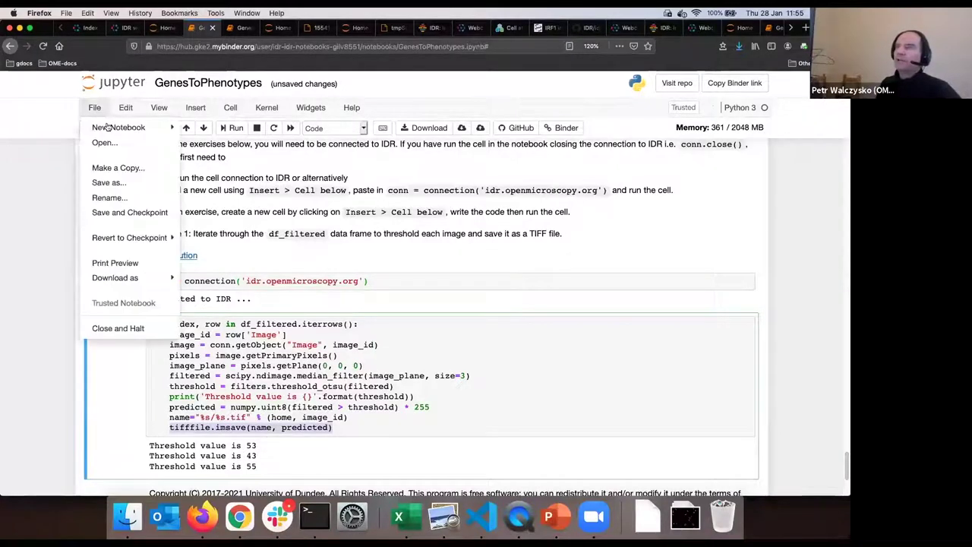
click(112, 145)
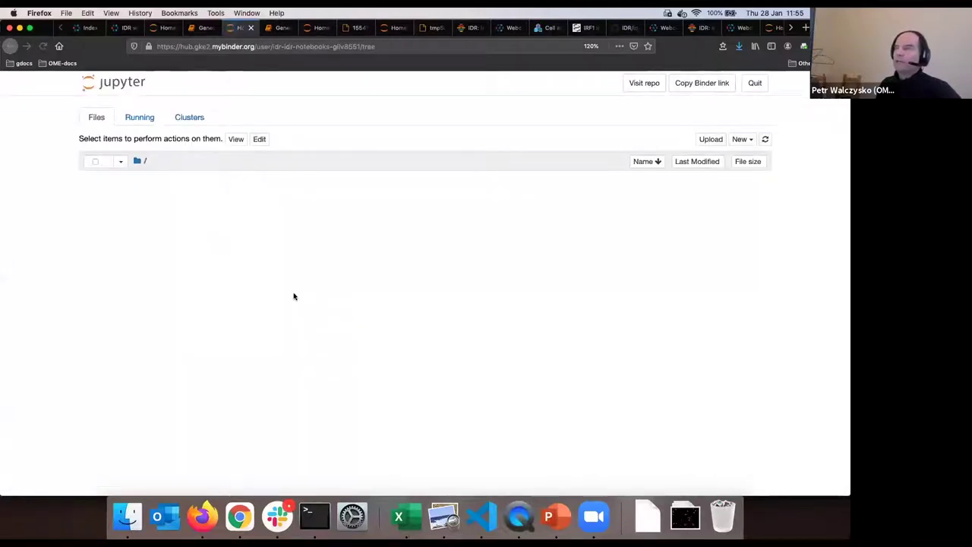
scroll(141, 376, down, 5)
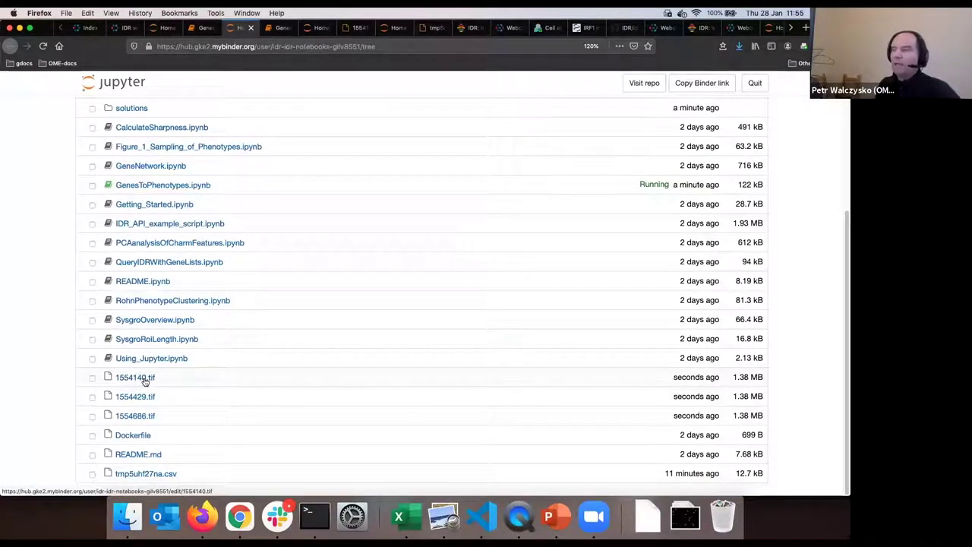
click(145, 382)
Step: Download 1554140.tif and show it in the dock's Downloads stack
click(94, 108)
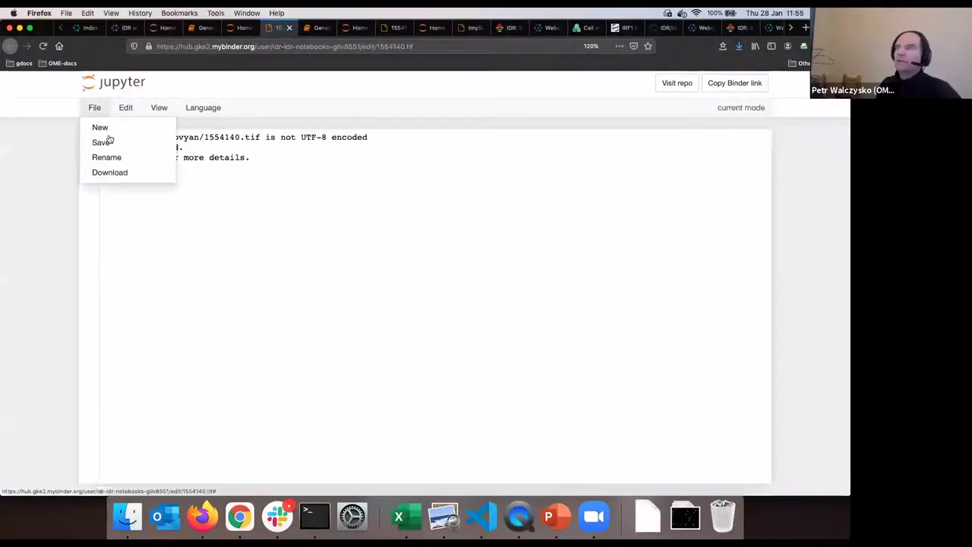
click(116, 173)
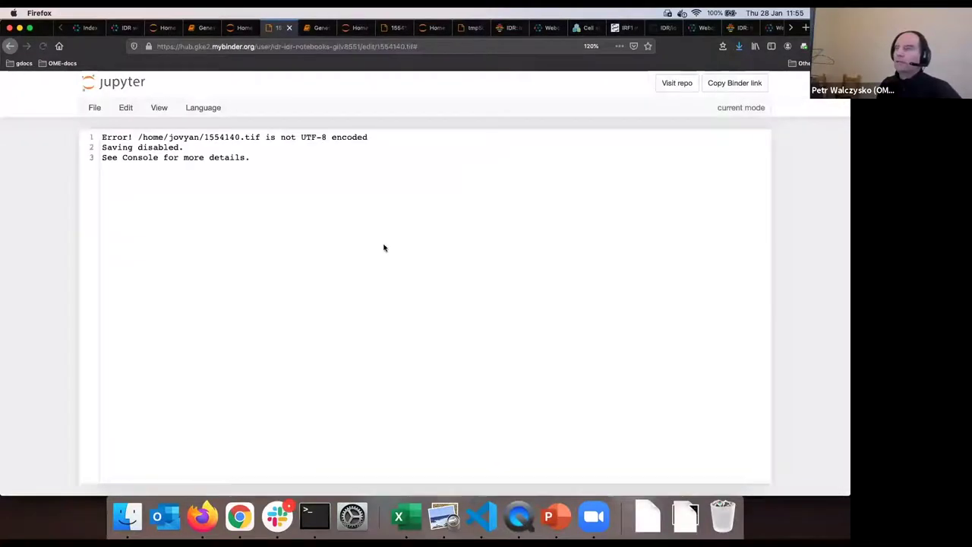
click(471, 219)
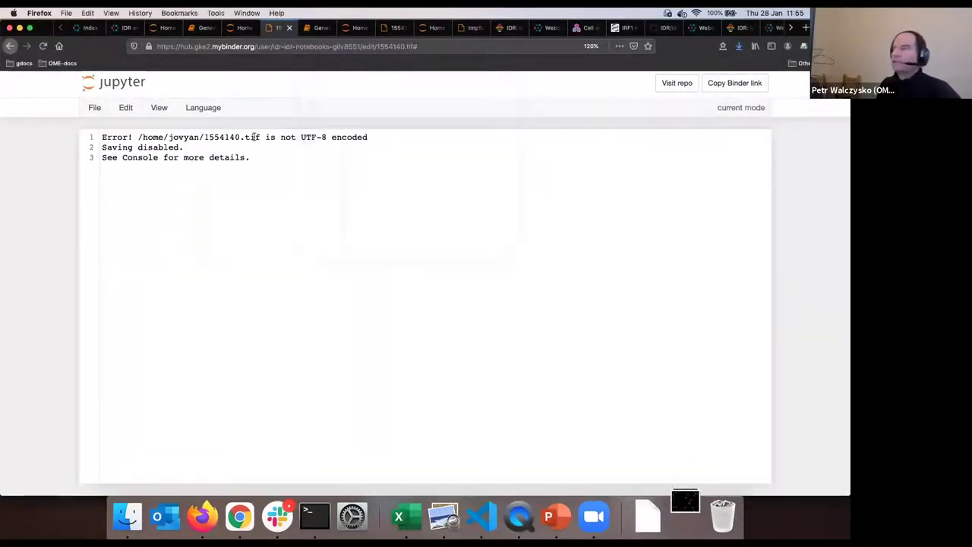
click(686, 518)
Step: View the 1554140 mask in Preview, then quit Preview and return to the file list
click(685, 476)
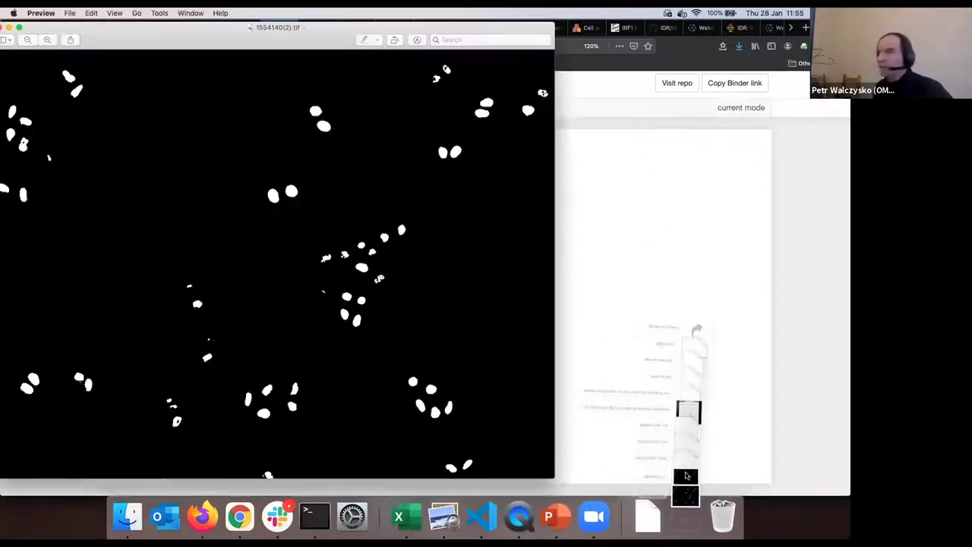
key(super+q)
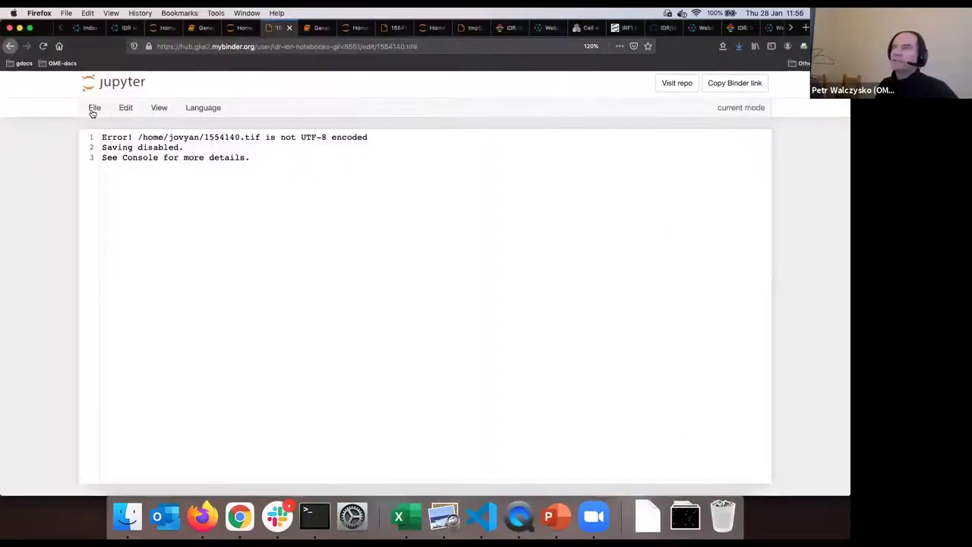
click(9, 48)
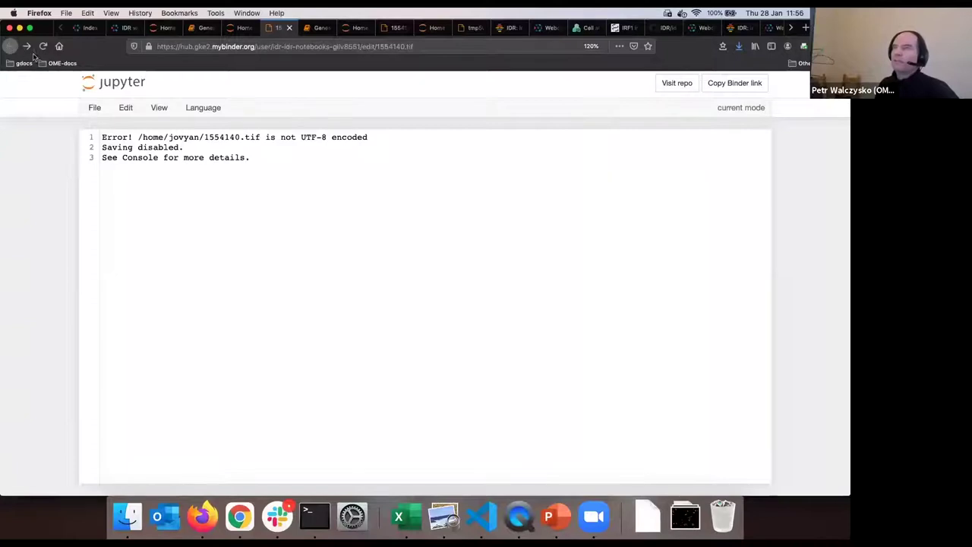
click(240, 27)
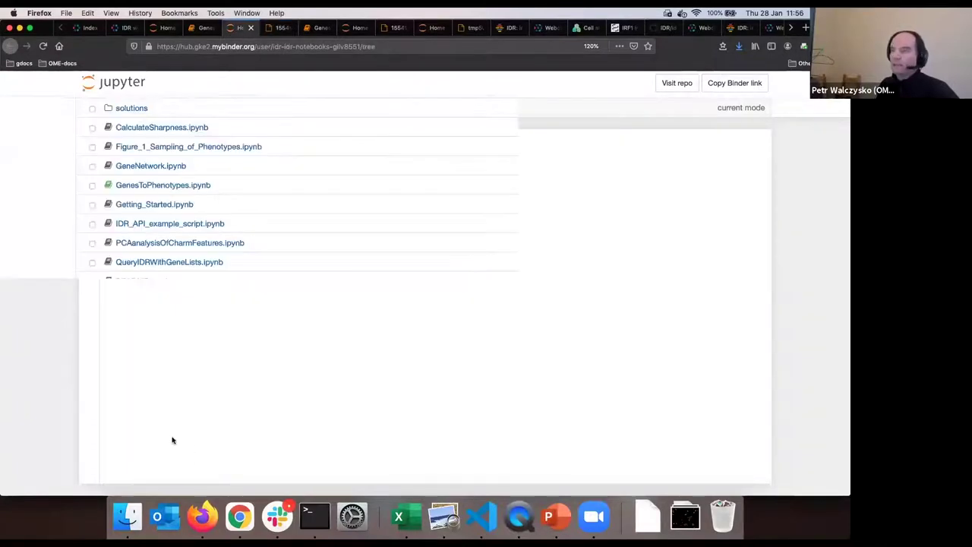
Step: Open the 1554686.tif mask file and download it
click(140, 415)
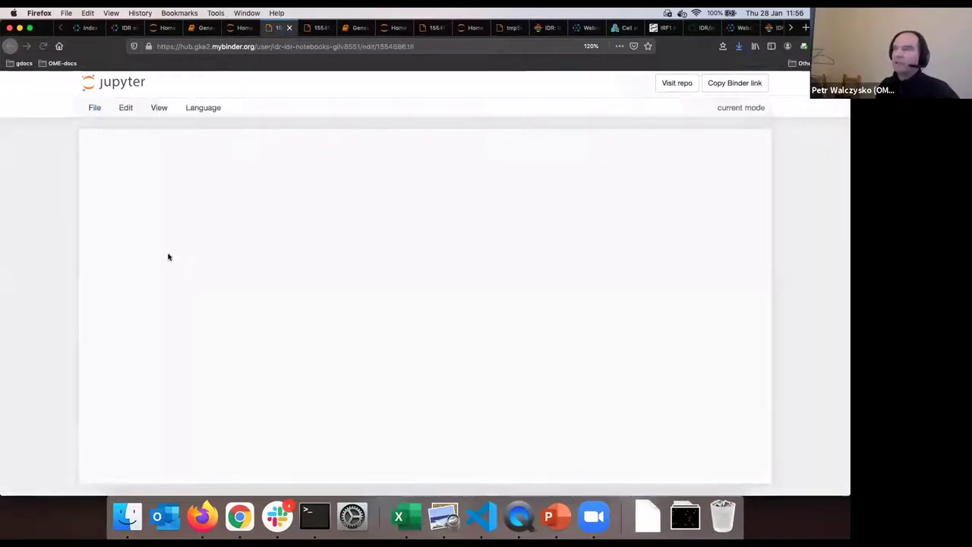
click(92, 110)
click(112, 172)
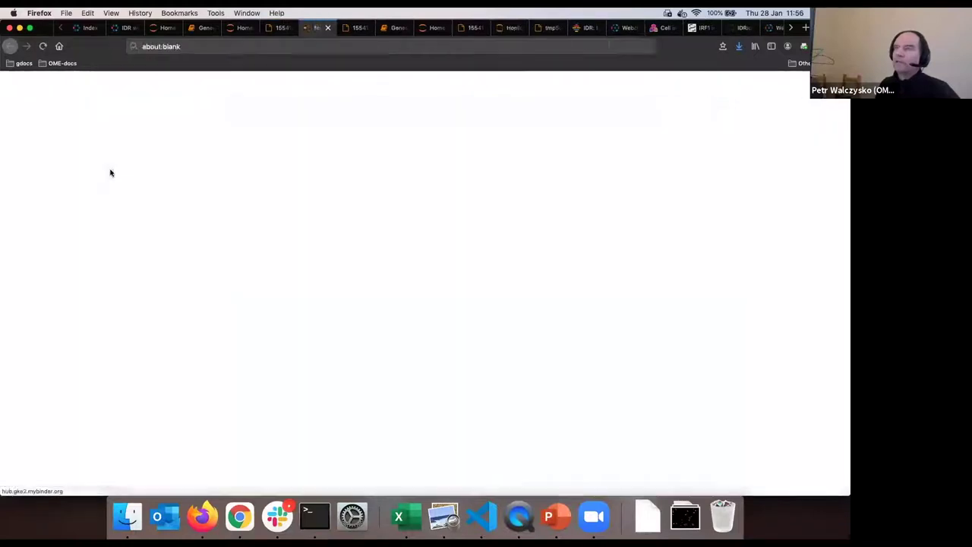
click(471, 221)
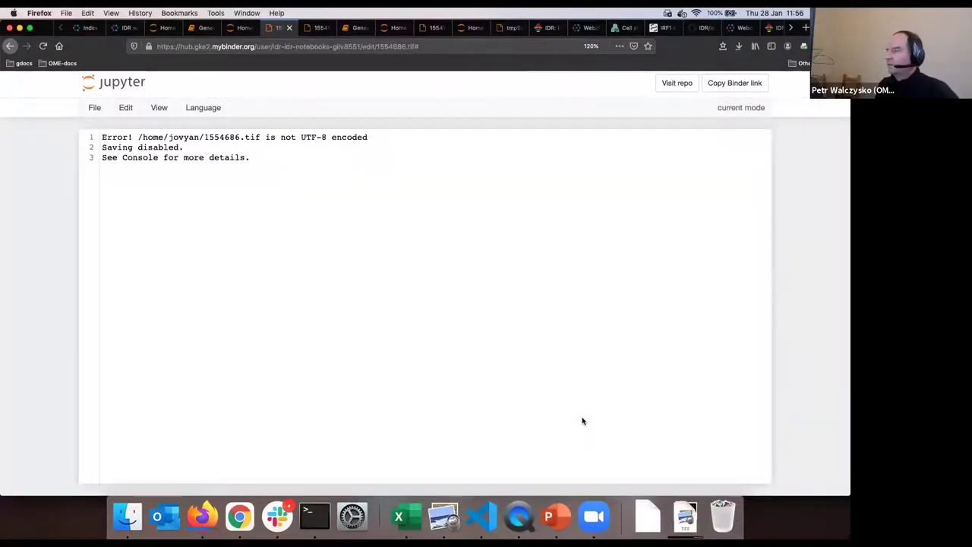
Step: Open the downloaded masks in Preview and move the 1554686 window to the left
click(693, 511)
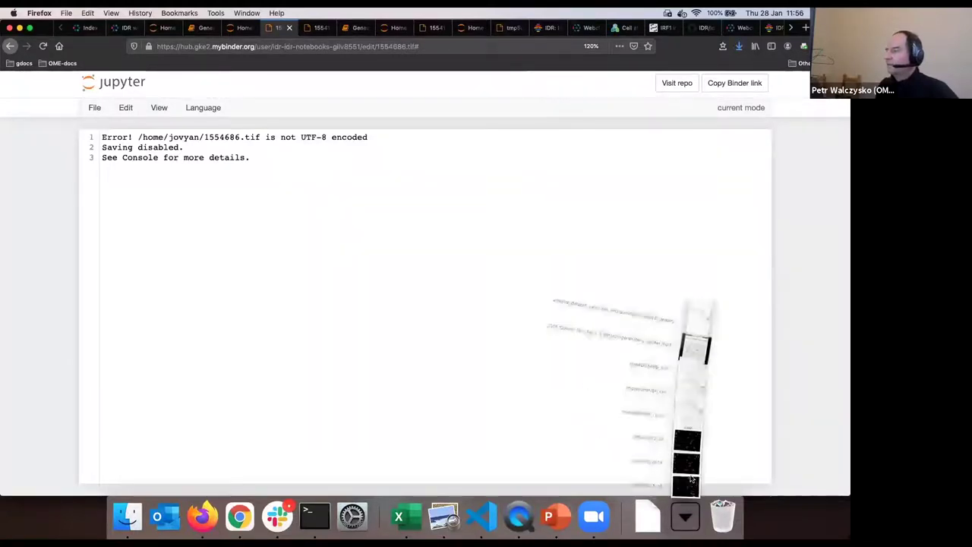
click(717, 196)
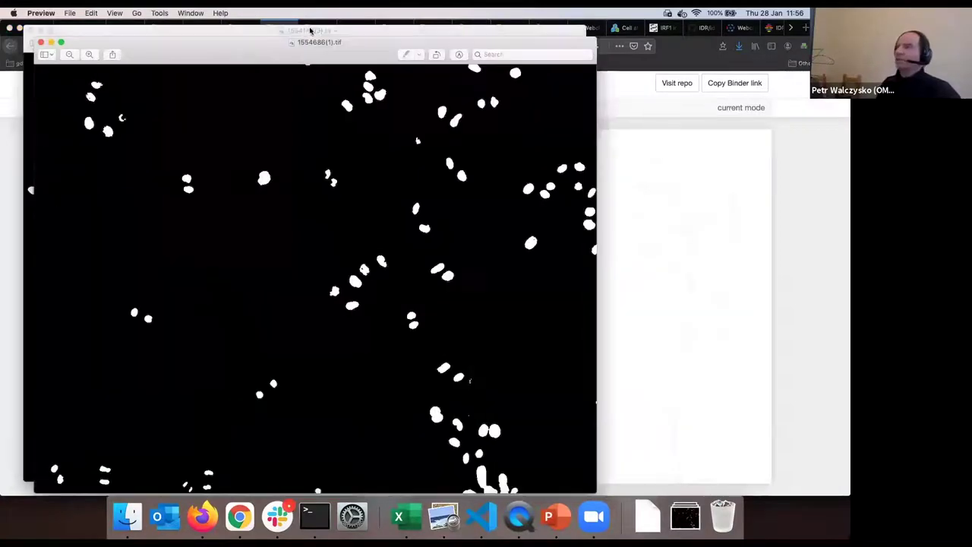
key(cmd+w)
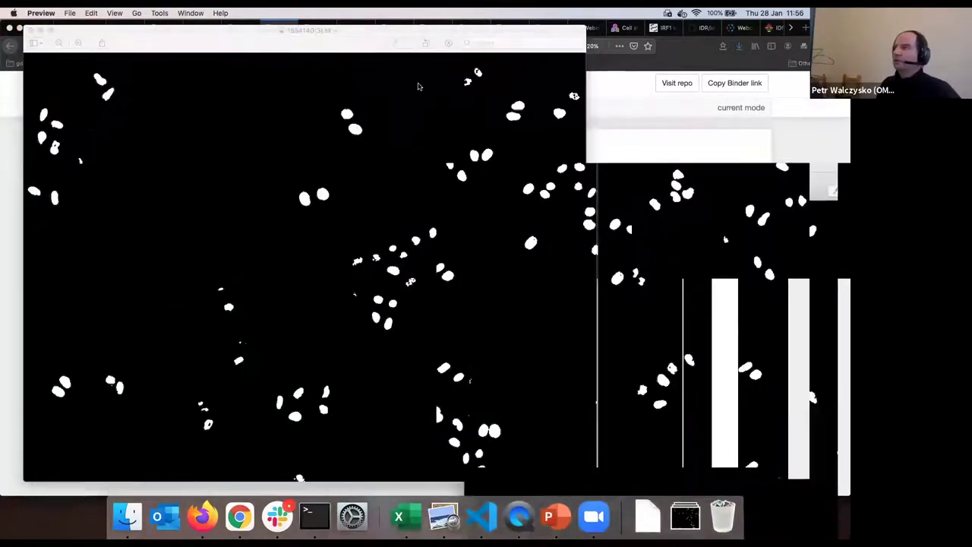
drag(456, 88, 148, 101)
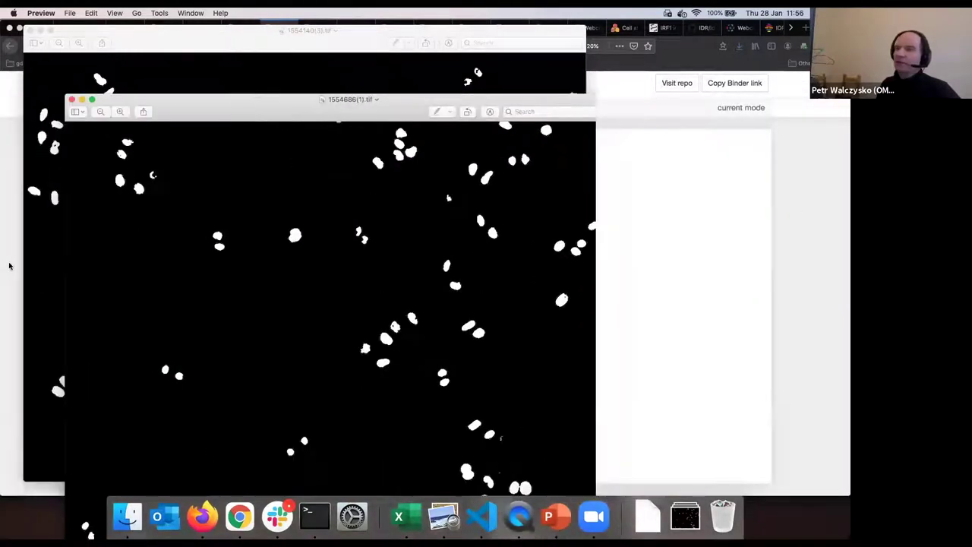
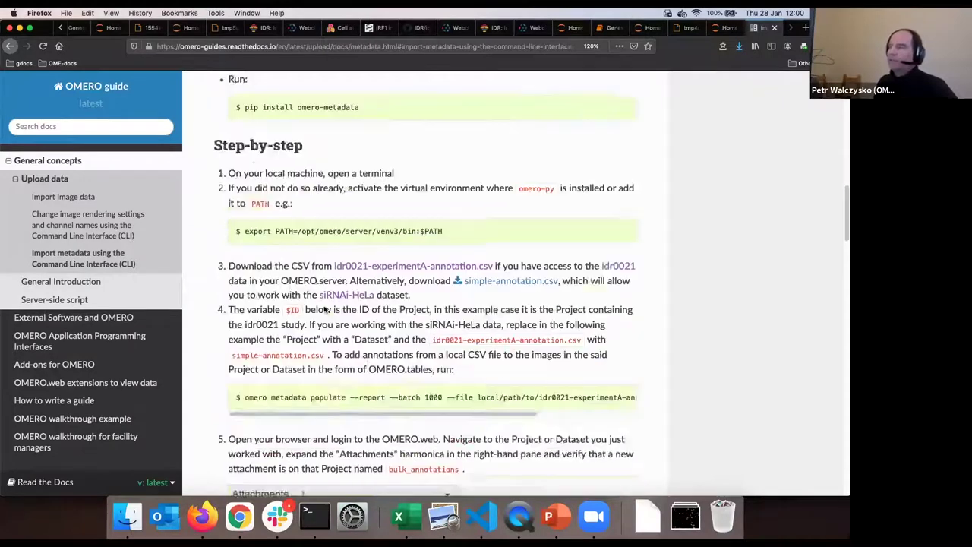
Step: Open the 'CLI installation' link from the guide's Resources list in a new tab
scroll(323, 310, up, 8)
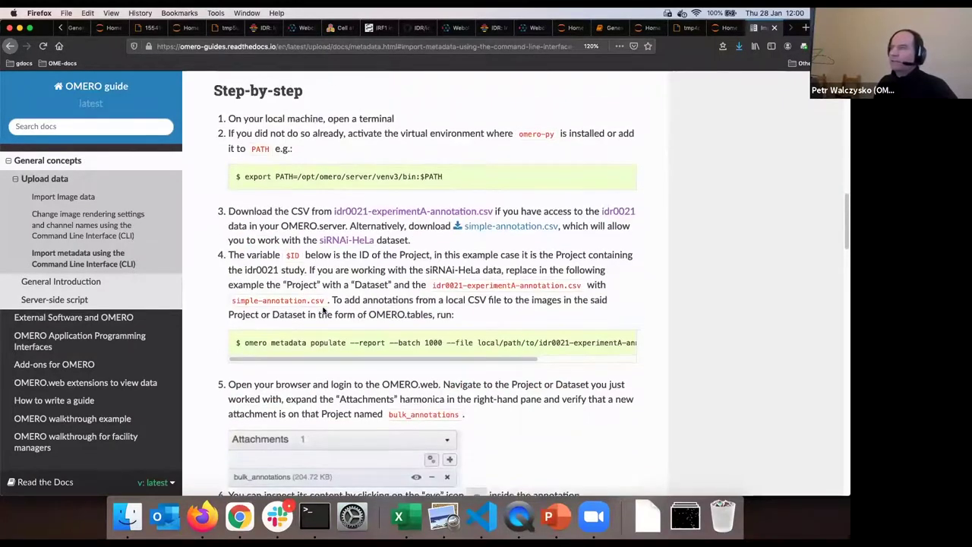
scroll(323, 310, down, 9)
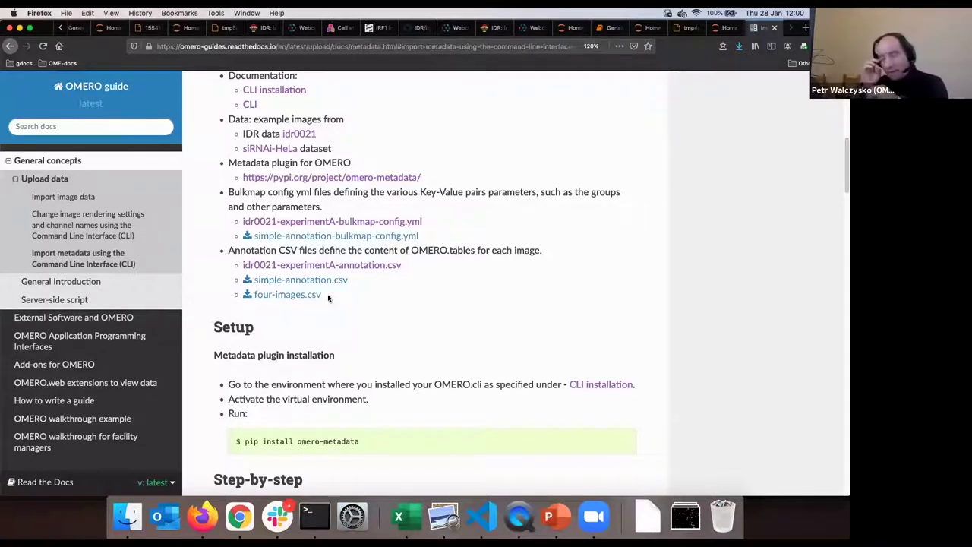
scroll(330, 300, up, 5)
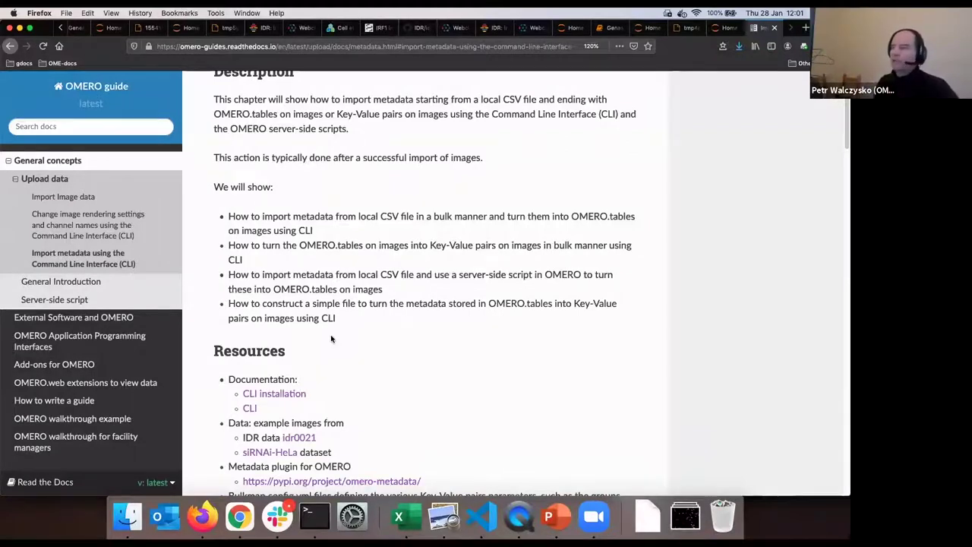
scroll(332, 338, down, 3)
scroll(331, 335, down, 6)
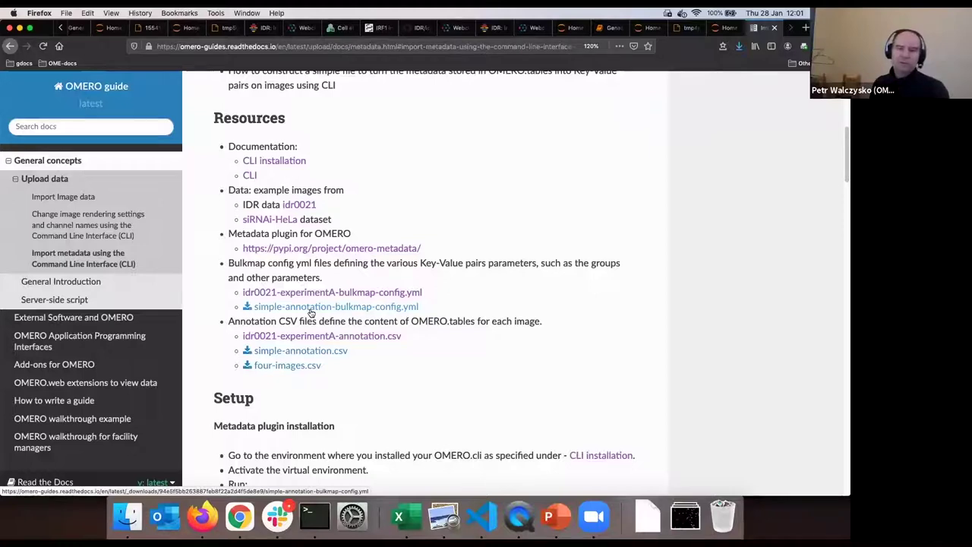
scroll(311, 313, down, 3)
scroll(309, 312, down, 3)
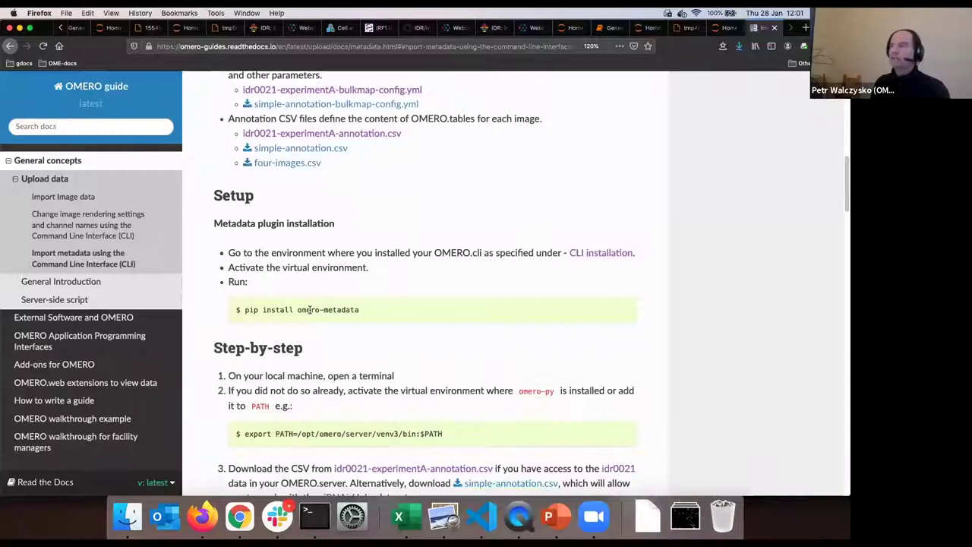
scroll(309, 310, down, 2)
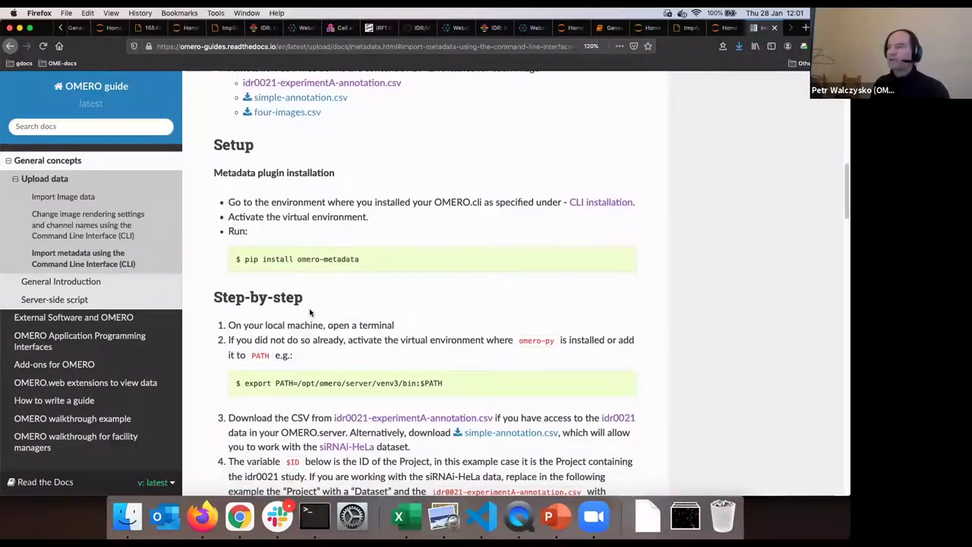
scroll(310, 313, up, 5)
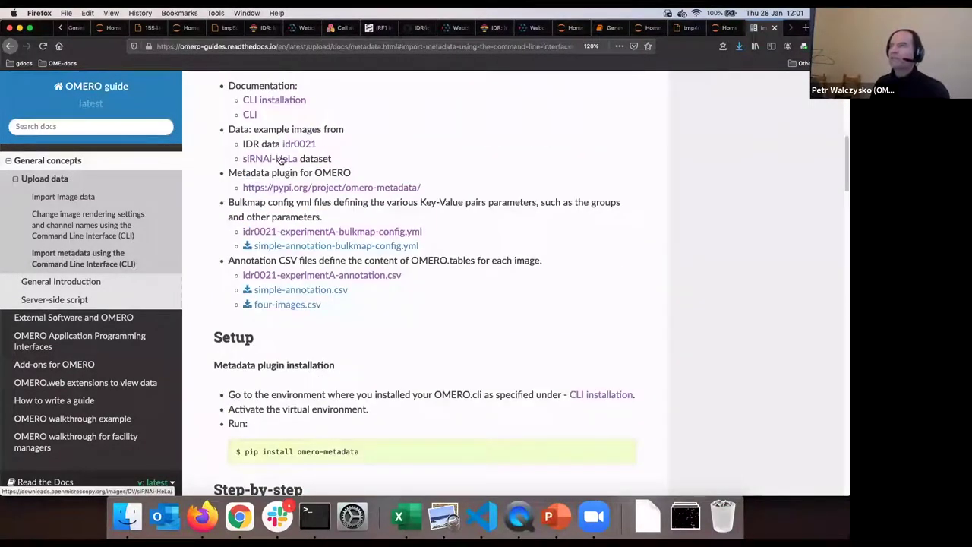
right_click(285, 102)
click(287, 101)
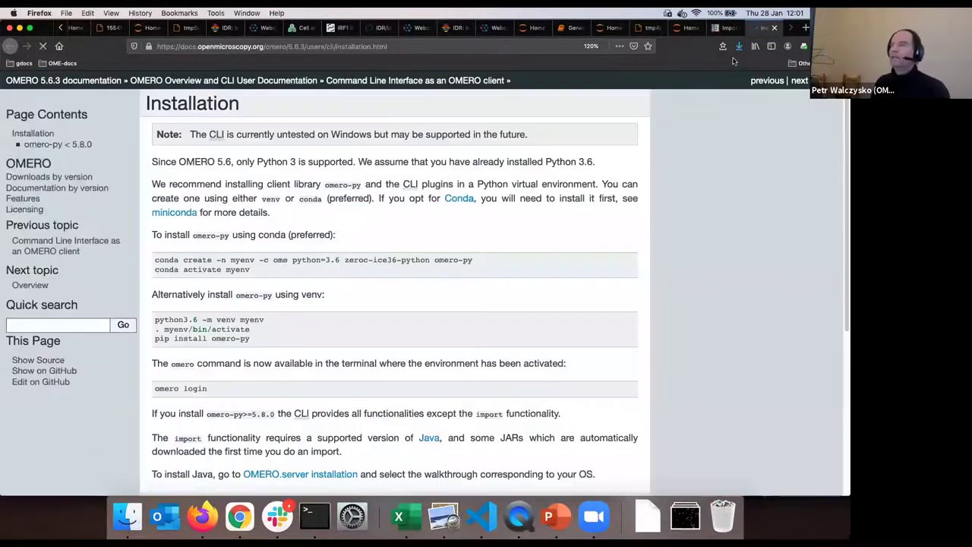
click(764, 29)
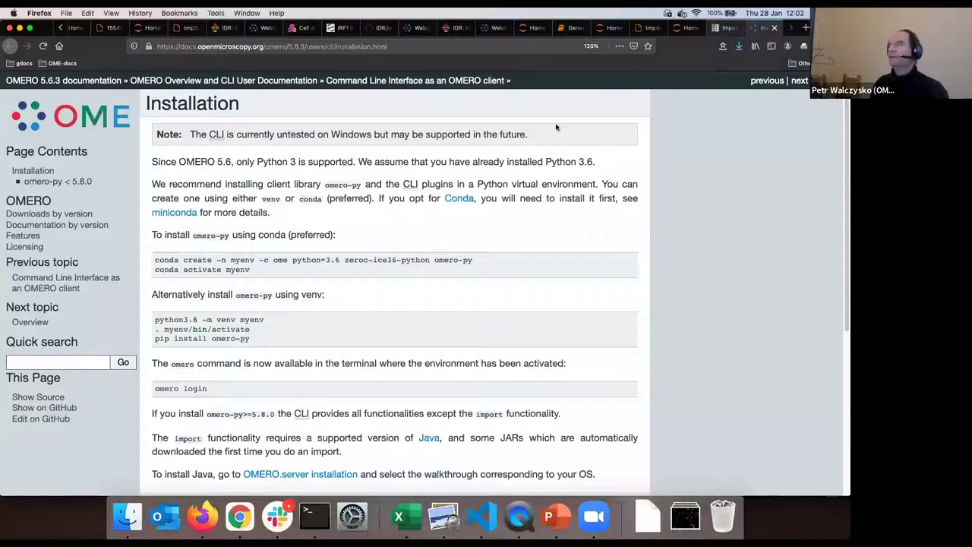
key(ctrl+shift+Tab)
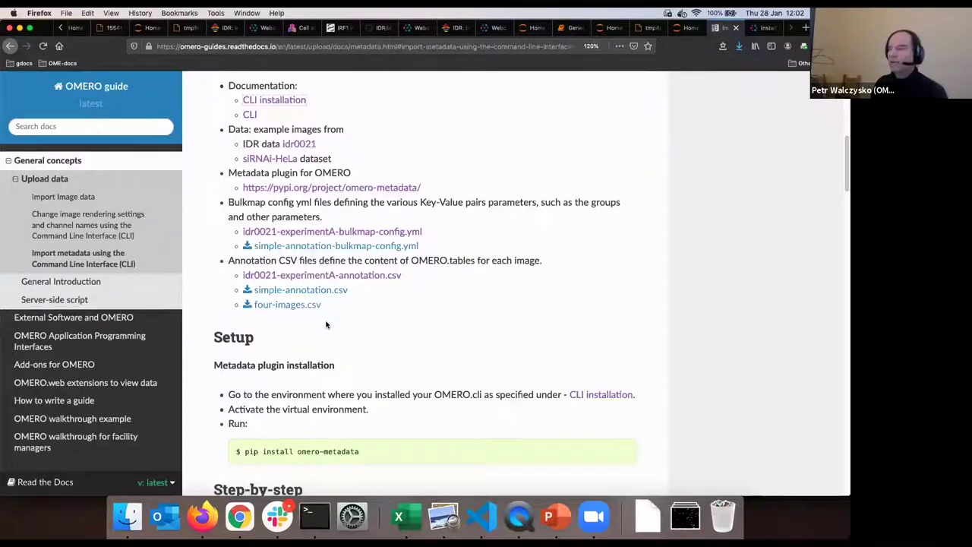
scroll(327, 325, down, 3)
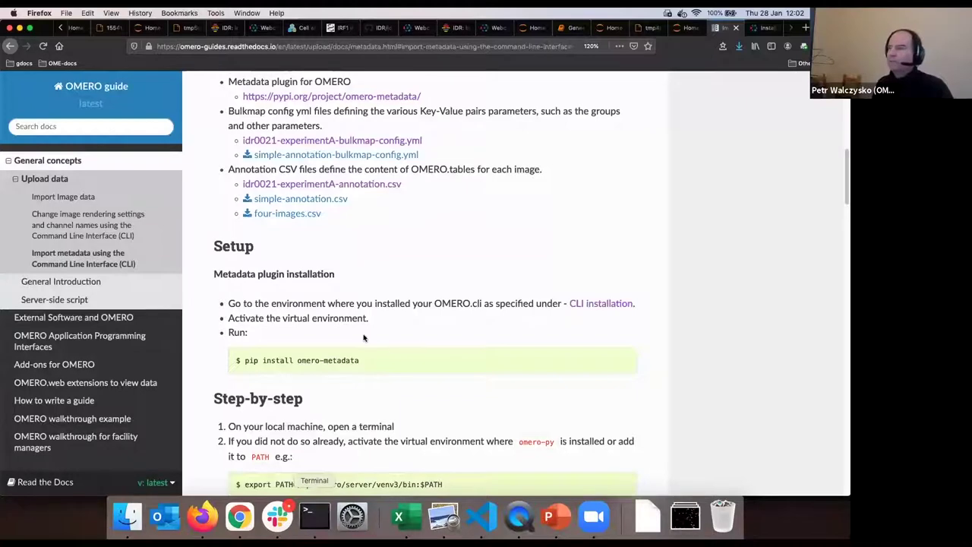
key(super+n)
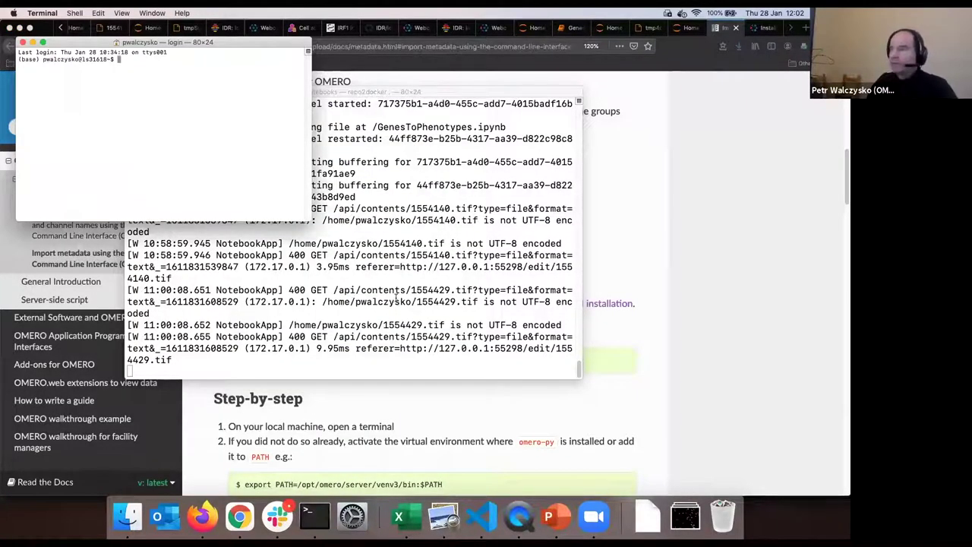
Step: Enlarge the terminal text, list conda environments and activate env562
key(super+plus)
key(super+plus)
key(super+plus)
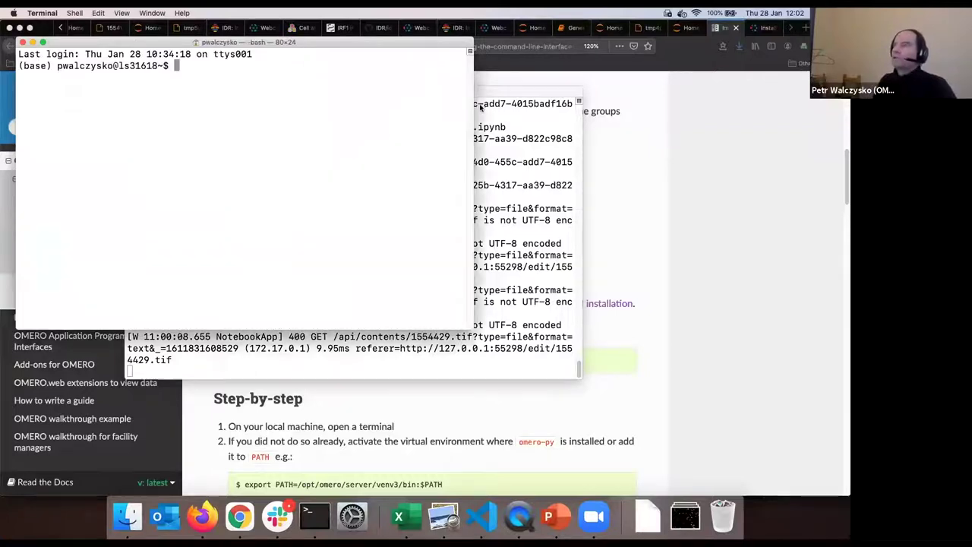
key(super+plus)
key(Return)
text(conda)
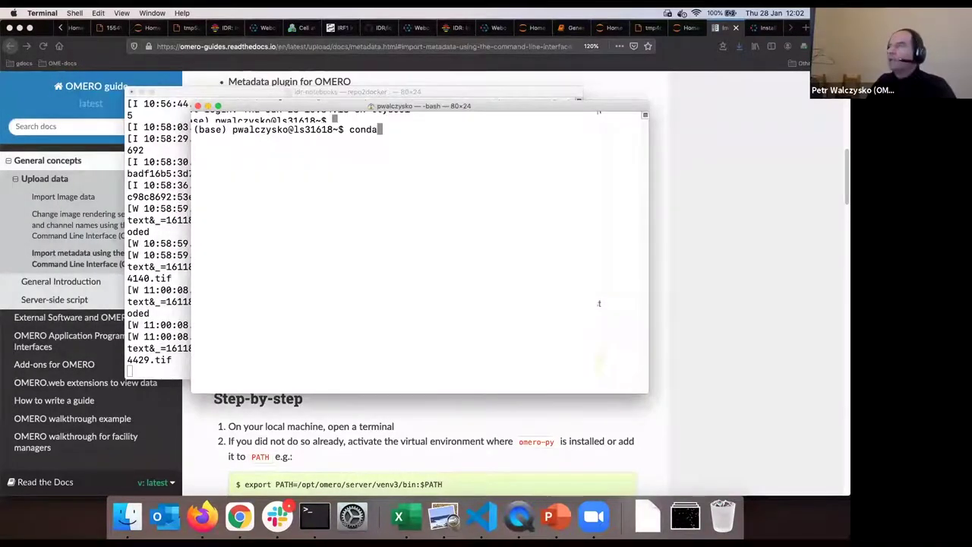
text( env list)
key(Return)
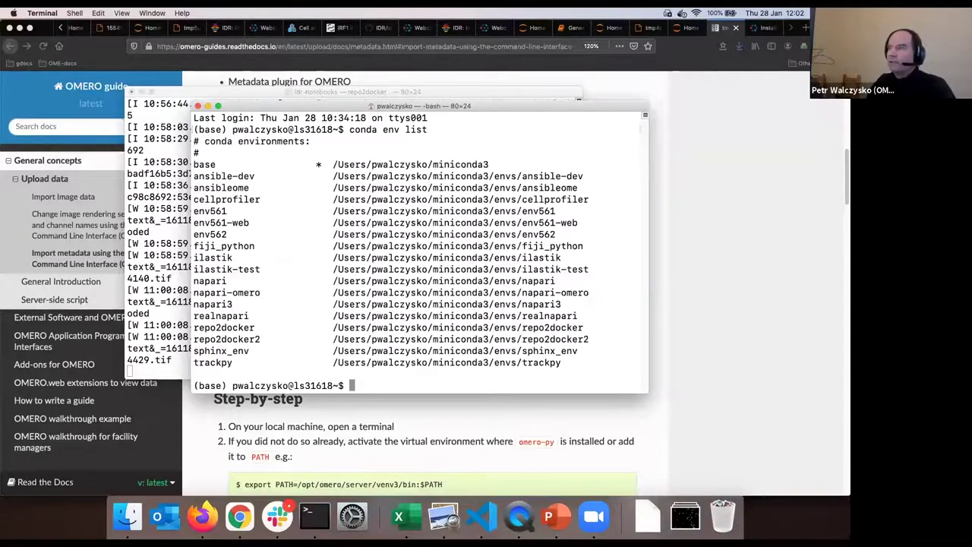
text(conda activate env562)
key(Return)
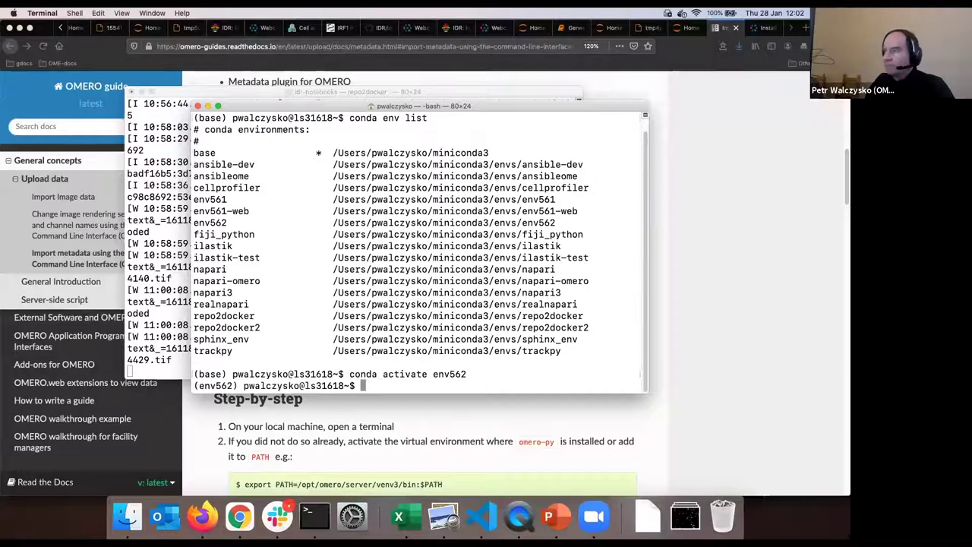
Step: Filter pip freeze with grep metadata to confirm omero-metadata==0.6.0 is installed
key(Return)
key(Return)
key(Return)
text(pip )
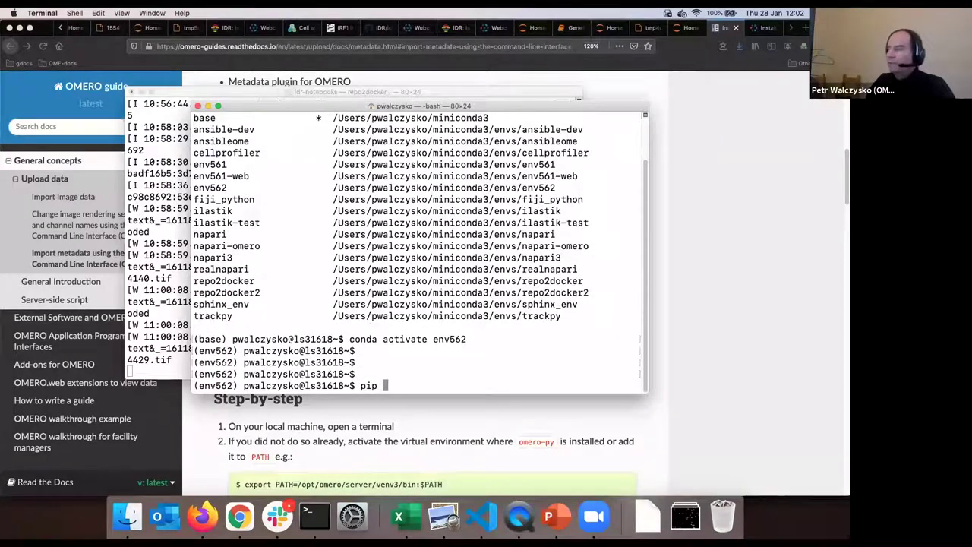
text(freeze)
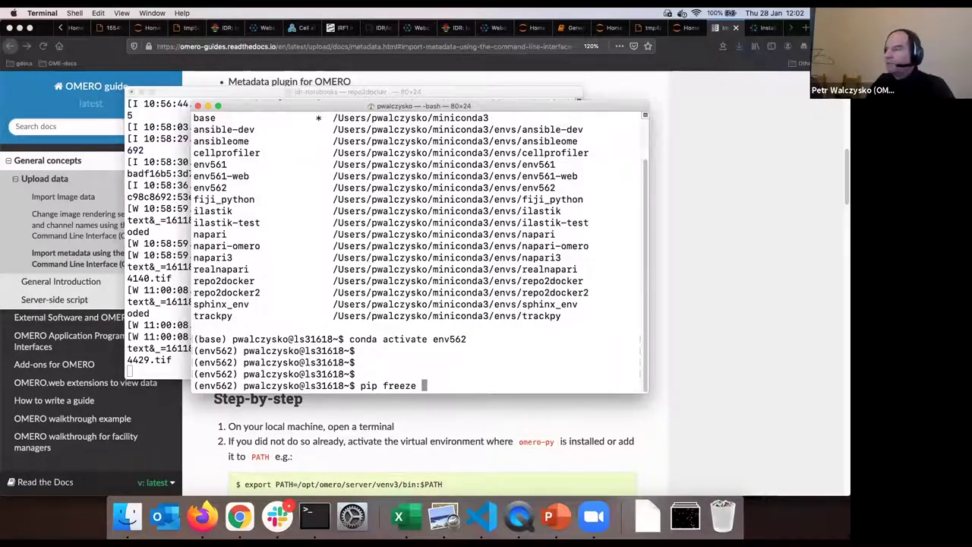
key(Return)
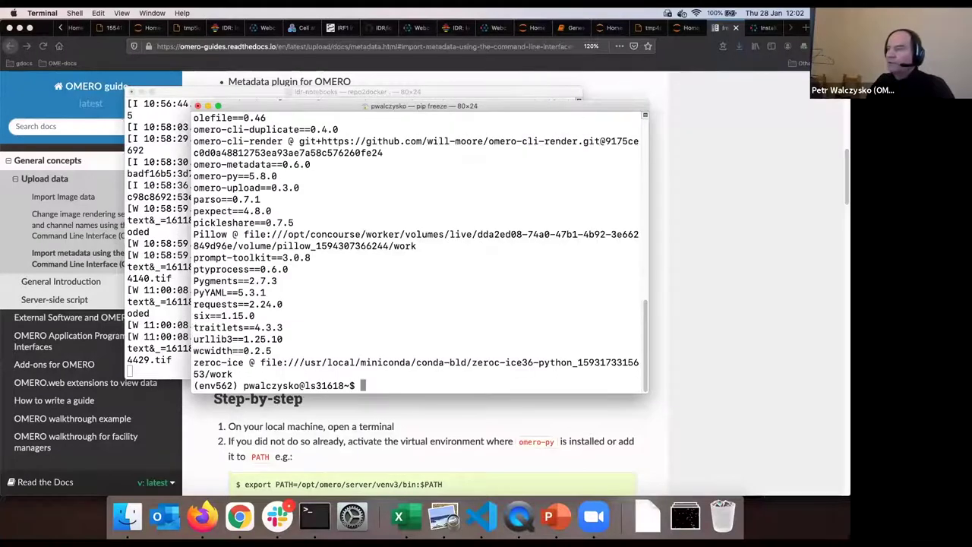
key(Up)
text(| grep m)
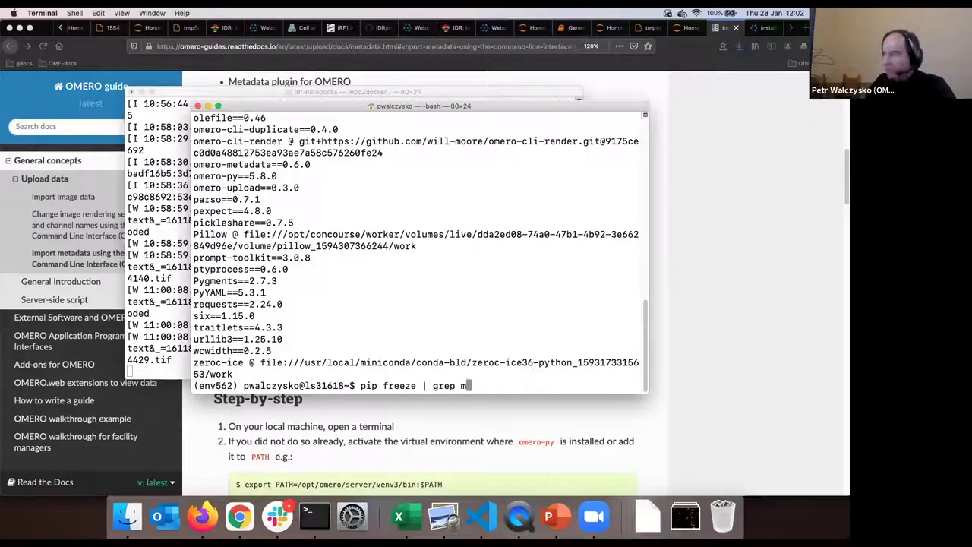
text(etadata)
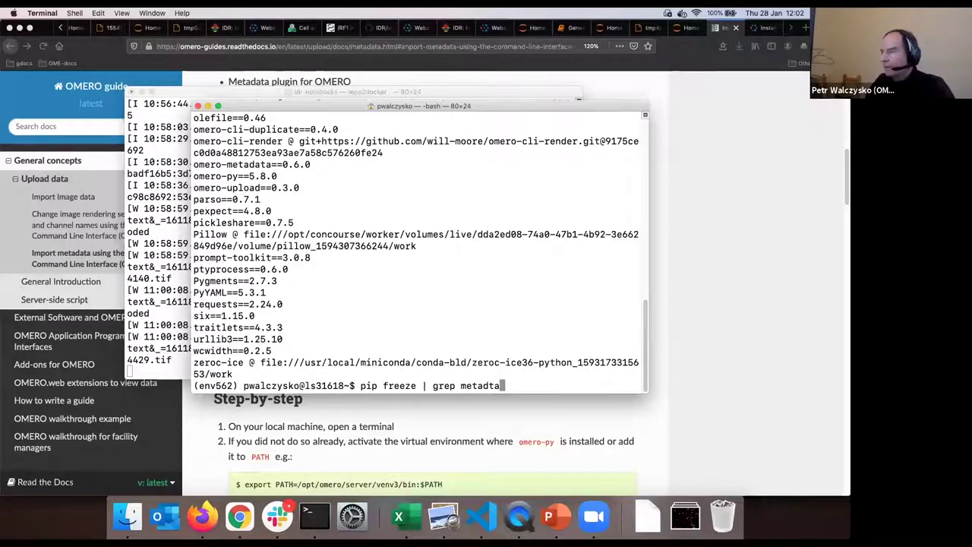
key(BackSpace)
key(BackSpace)
text(a)
key(Return)
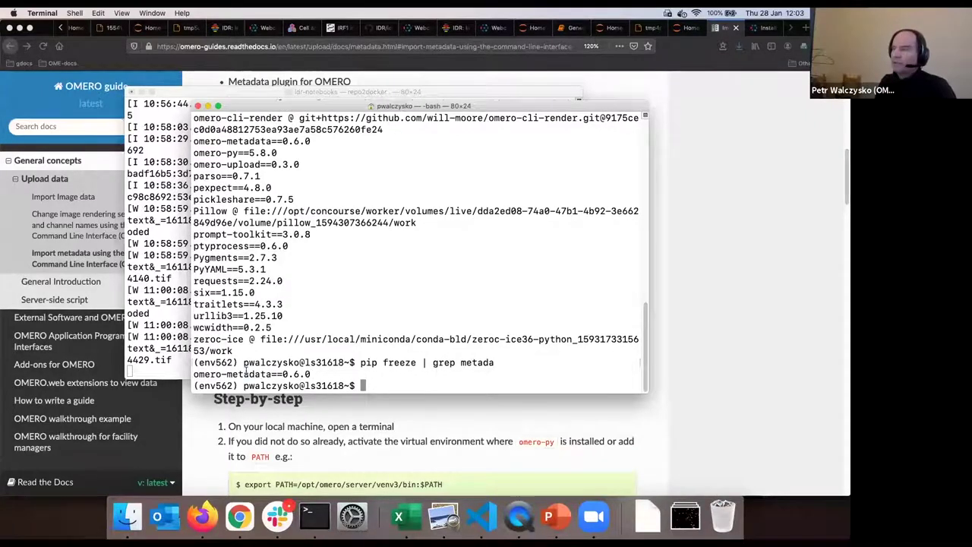
drag(313, 374, 192, 373)
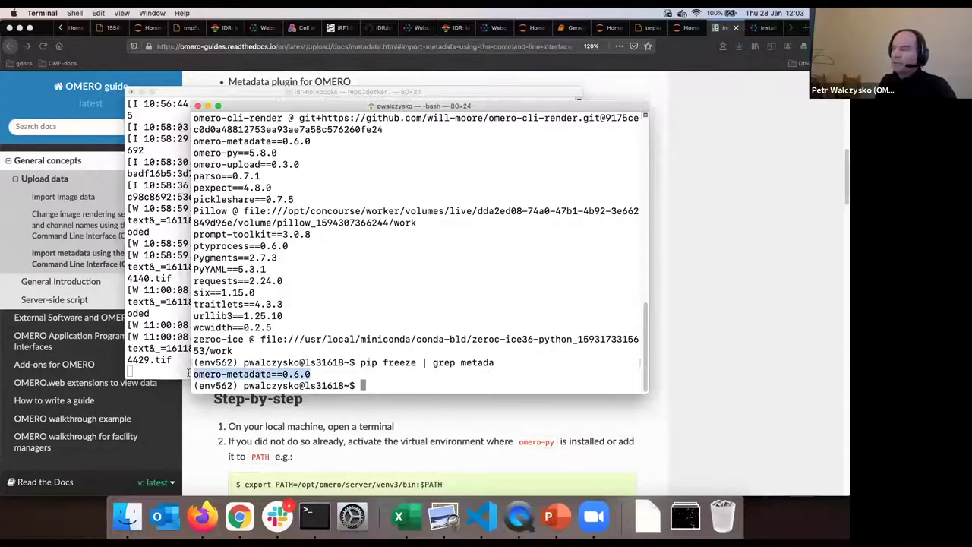
click(312, 374)
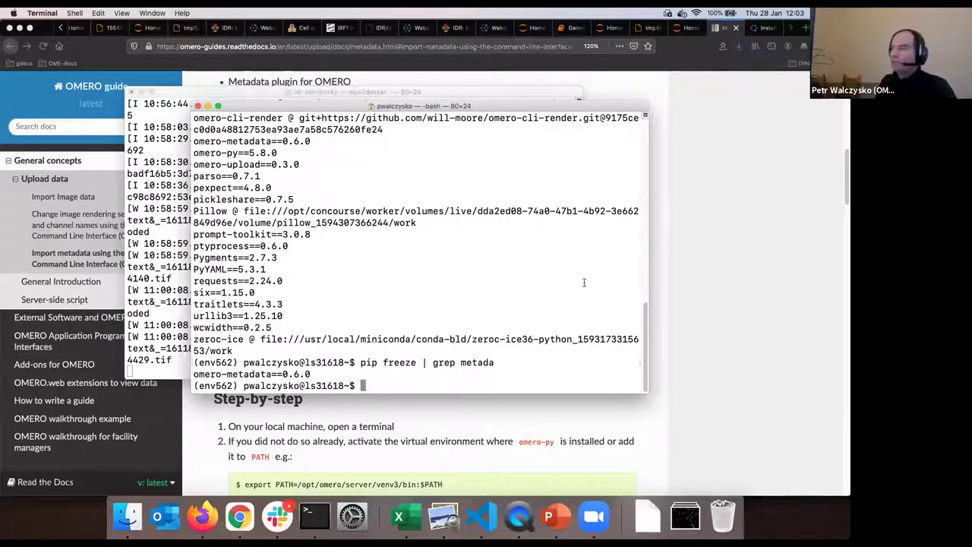
click(574, 89)
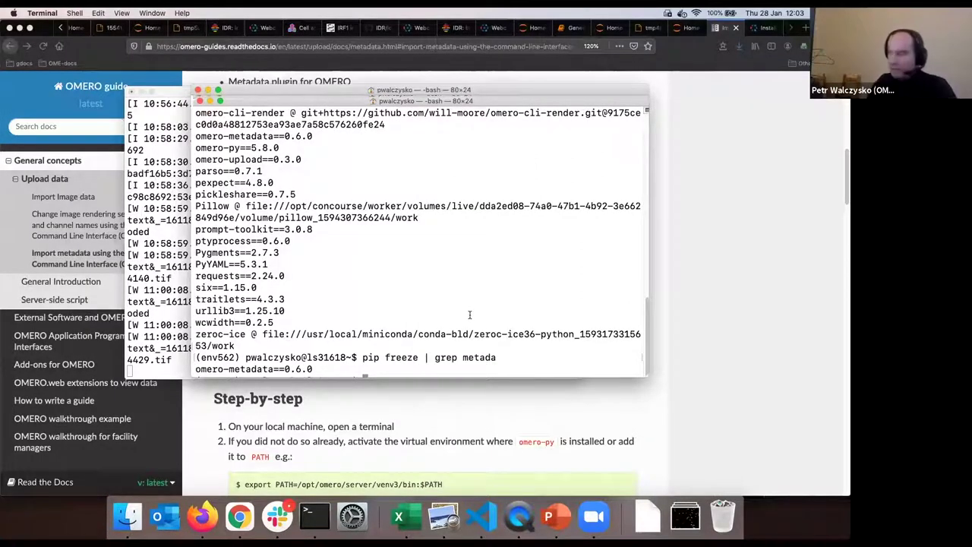
Step: Run omero login to workshop.openmicroscopy.org with the trainer username and password, creating a Lab1 session
text(lo)
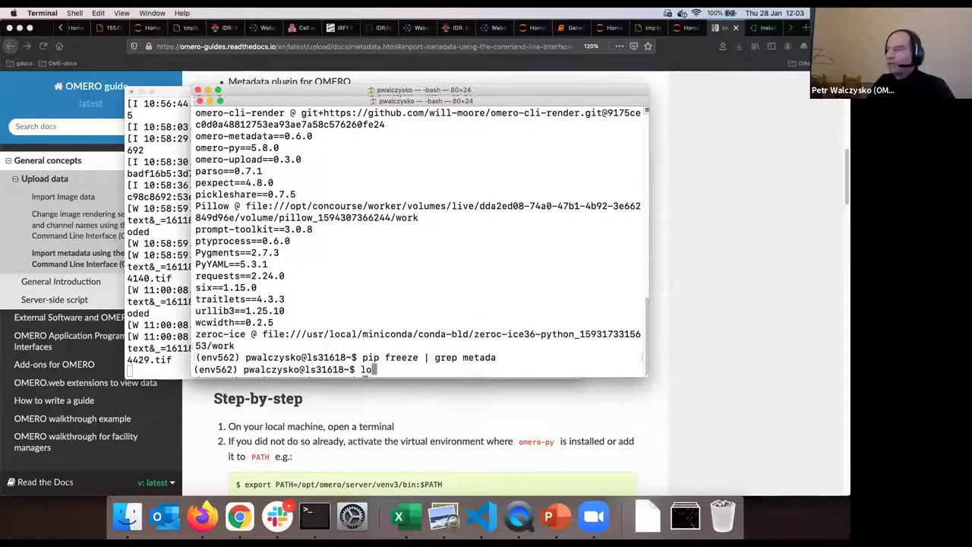
key(BackSpace)
key(BackSpace)
text(omero l)
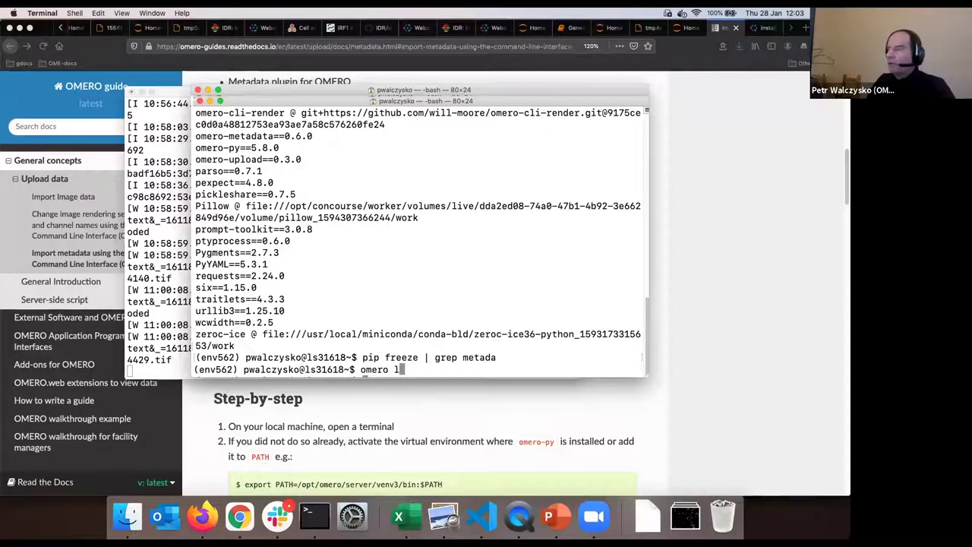
text(ogin)
key(Return)
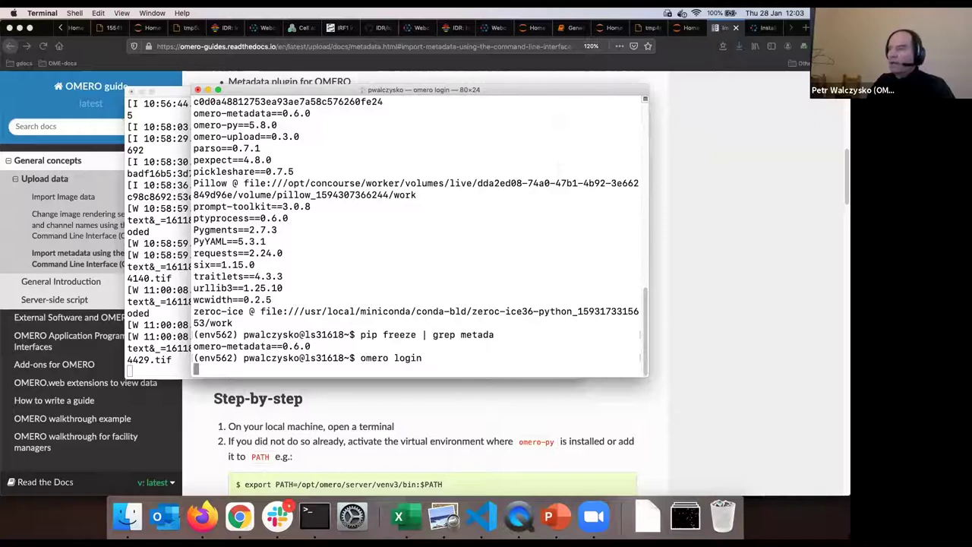
text(workshop.openmicros)
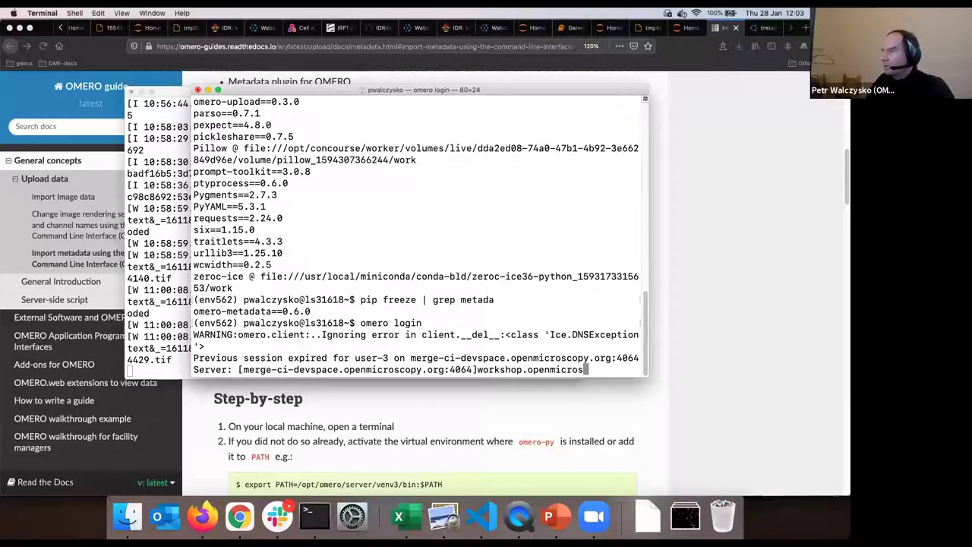
text(copy.org)
key(Return)
text(trainer)
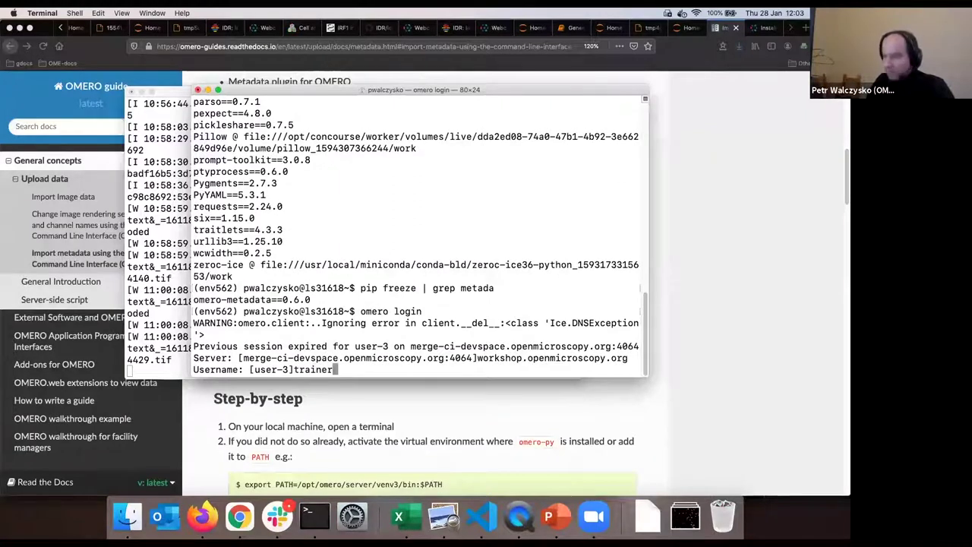
text(-1)
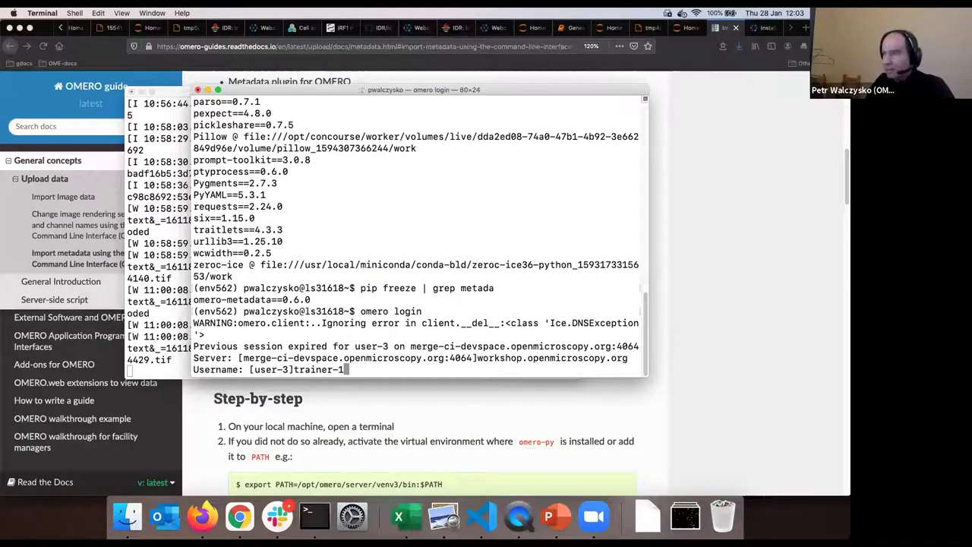
key(Return)
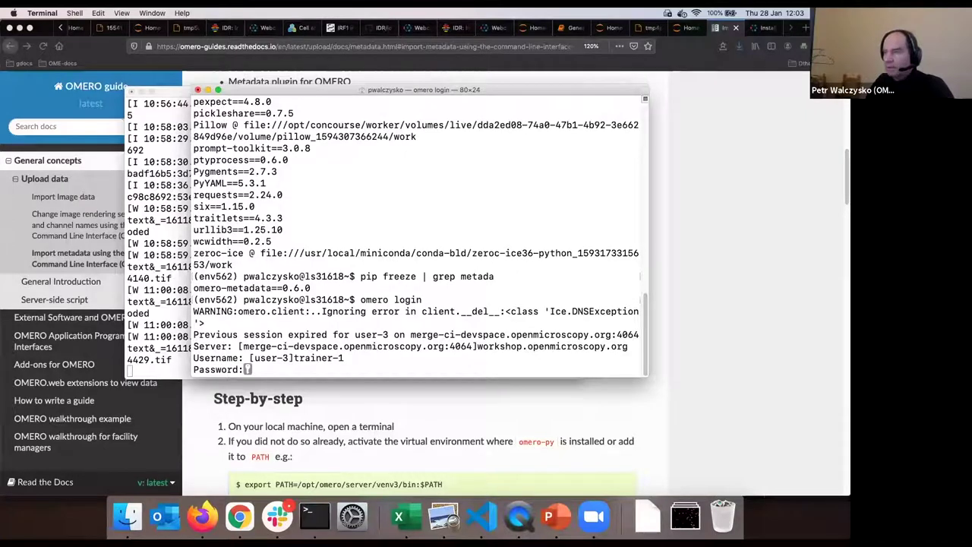
key(Return)
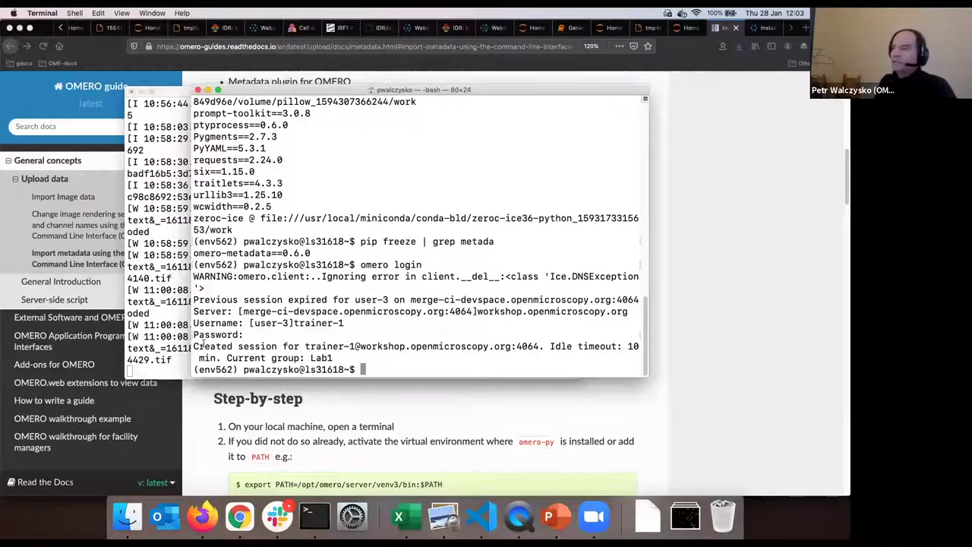
drag(194, 346, 334, 358)
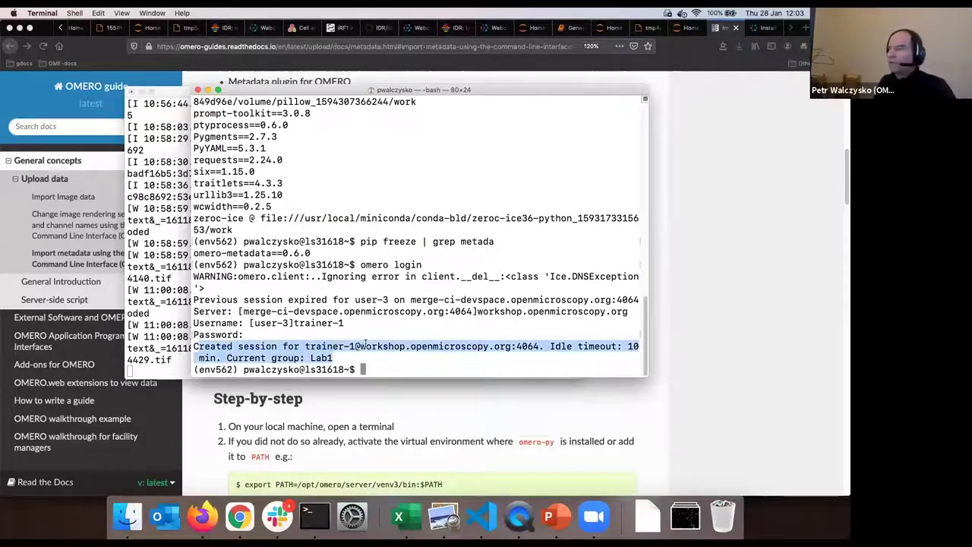
click(378, 347)
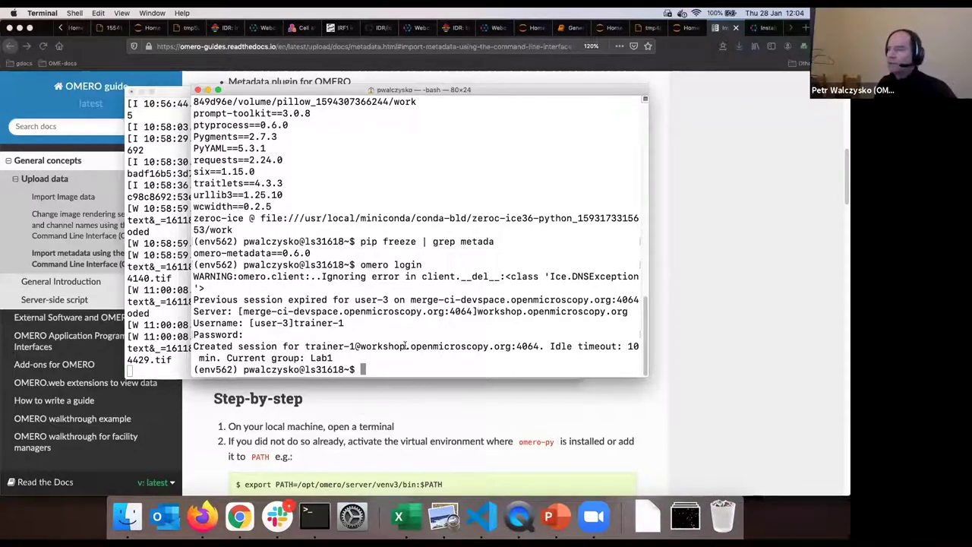
Step: Return to the OMERO guide and scroll to the step-by-step omero metadata populate command
scroll(405, 460, down, 3)
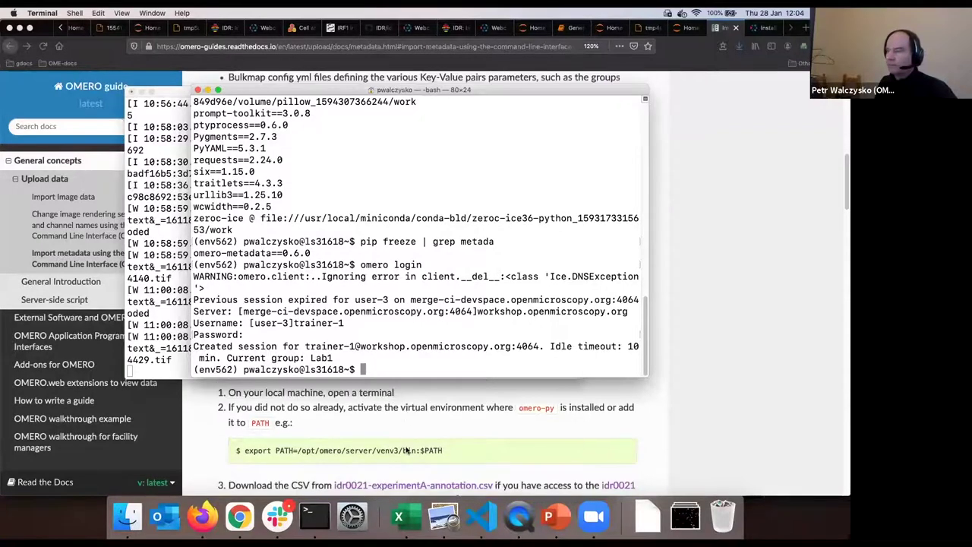
click(364, 391)
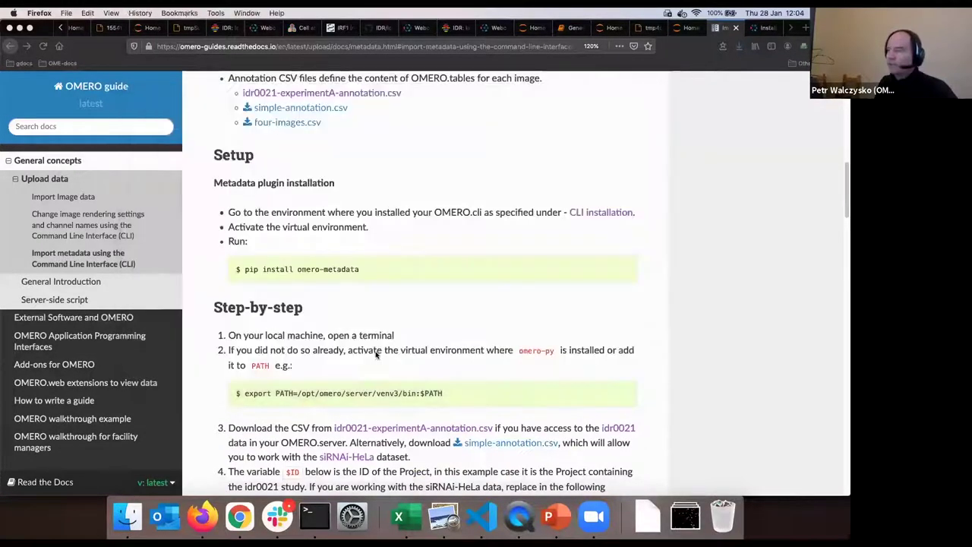
scroll(375, 346, down, 6)
scroll(374, 346, down, 2)
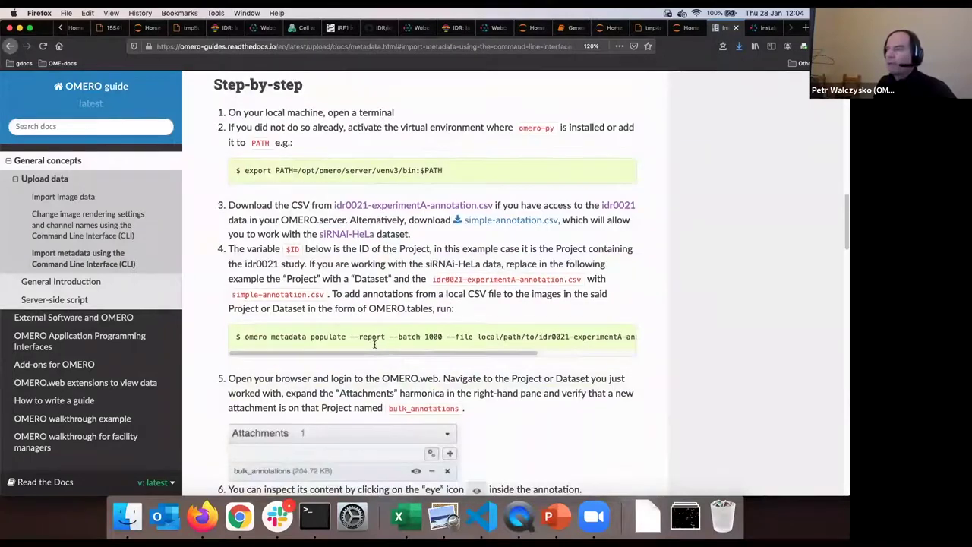
scroll(375, 346, up, 4)
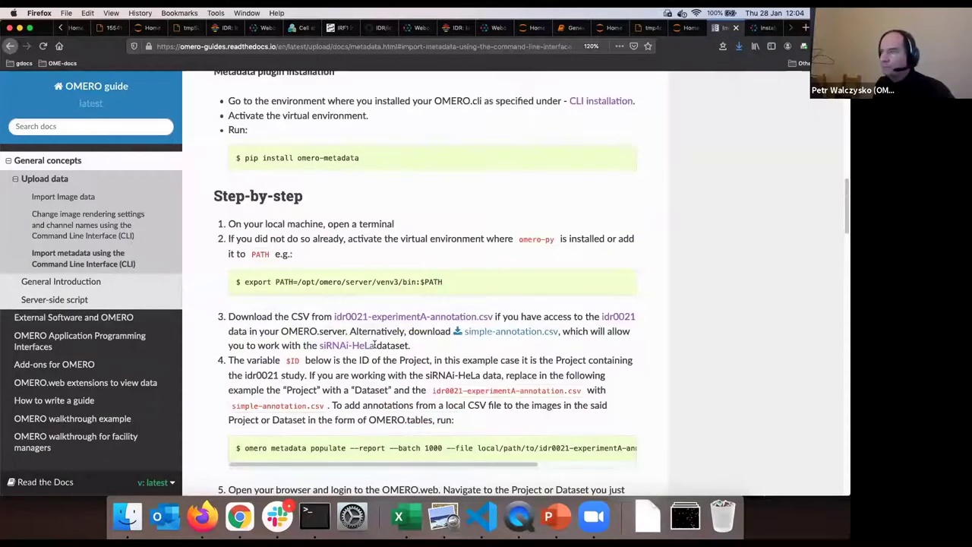
scroll(374, 345, down, 1)
scroll(375, 345, down, 2)
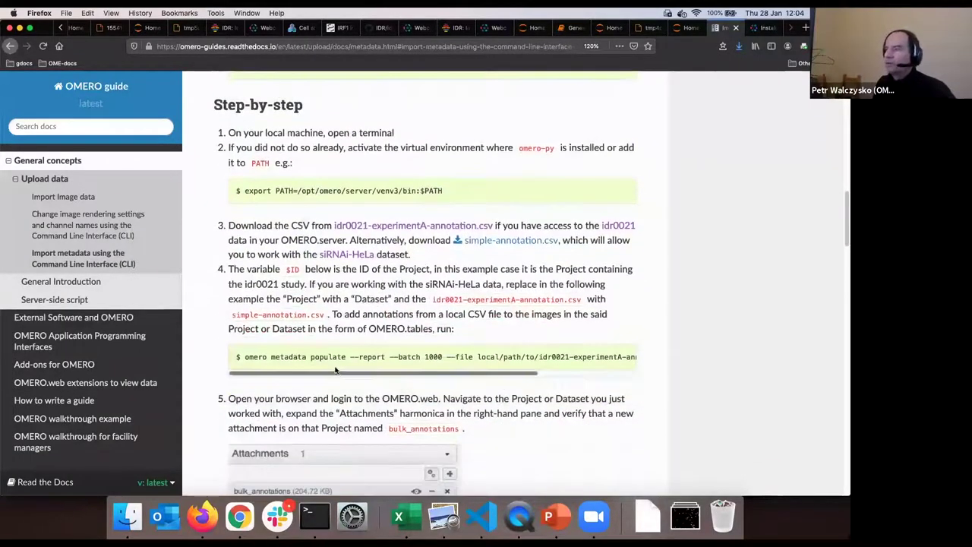
drag(393, 375, 551, 380)
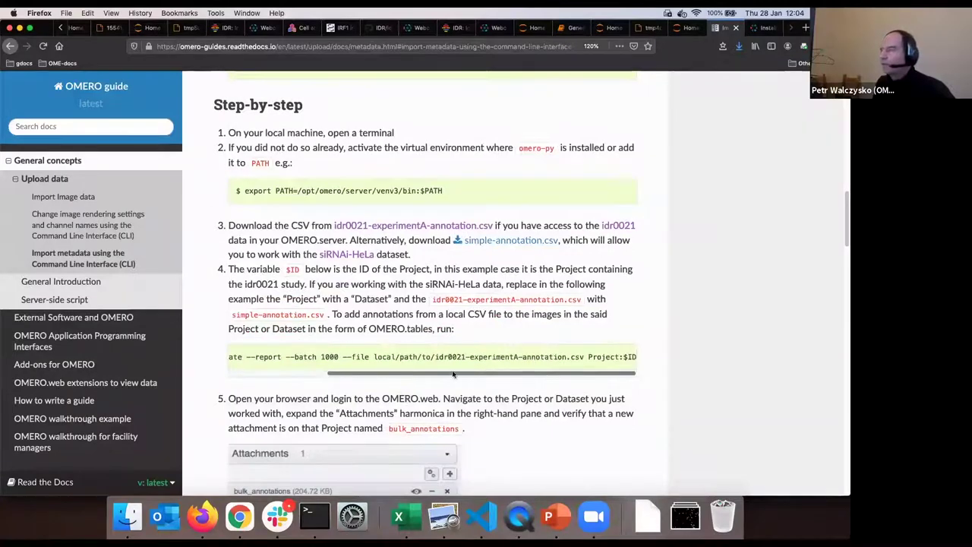
click(328, 371)
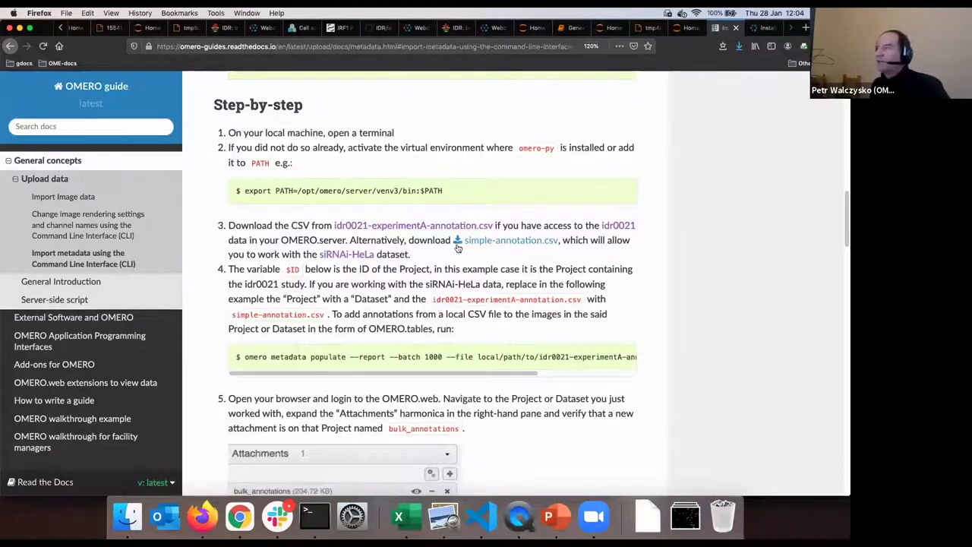
Step: Download simple-annotation.csv from the guide and open it with Microsoft Excel
click(497, 241)
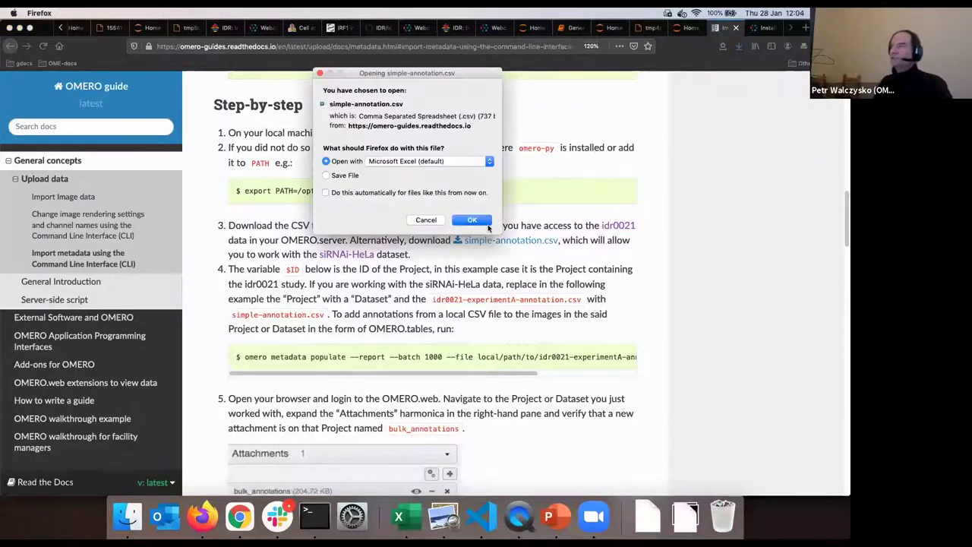
click(474, 220)
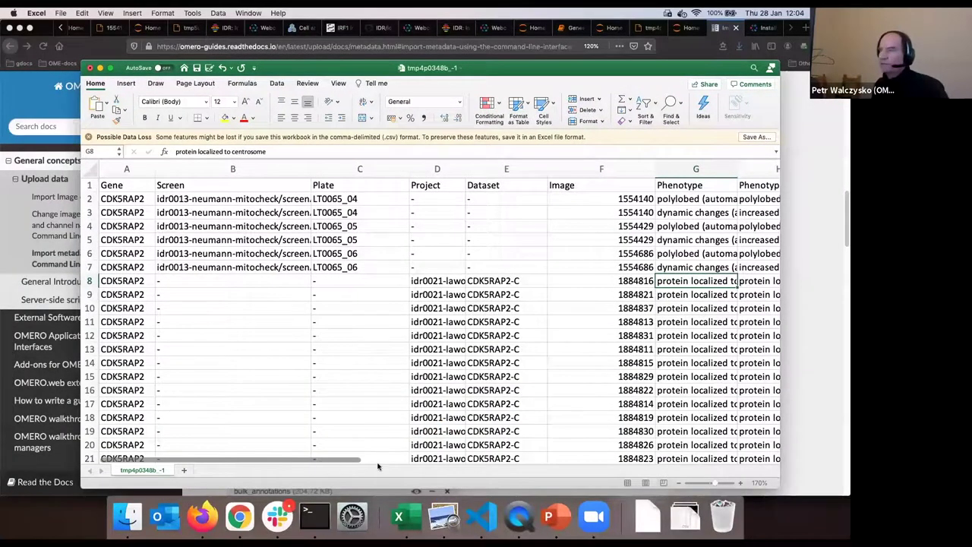
Step: Widen the Image Name column B so full siRNAi-HeLa image names show, then return to Terminal
scroll(322, 445, up, 5)
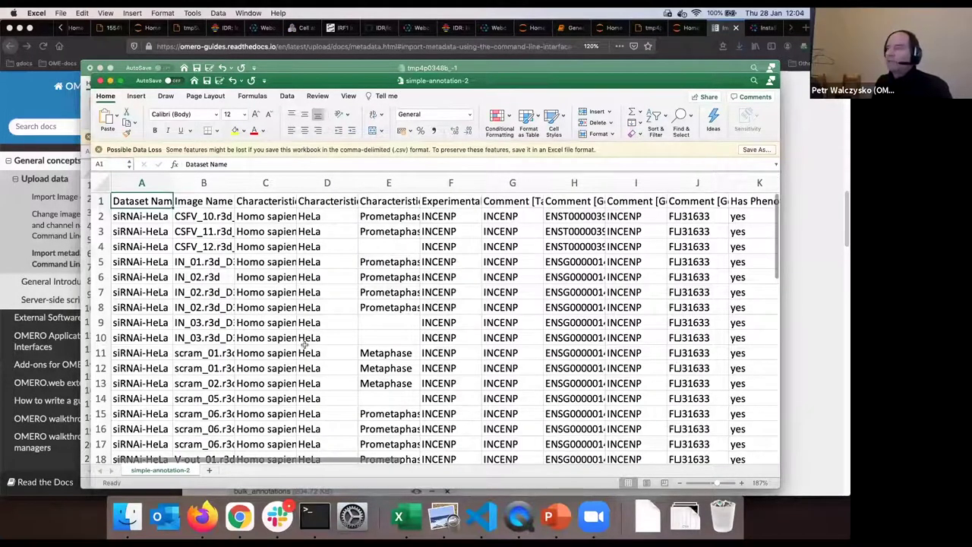
scroll(303, 344, right, 5)
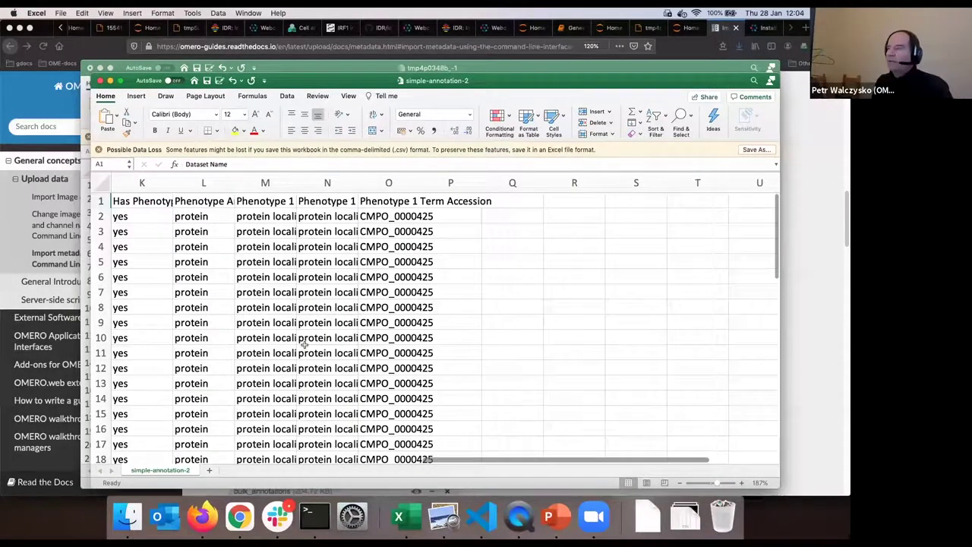
scroll(303, 344, left, 5)
scroll(303, 344, down, 8)
scroll(303, 344, up, 6)
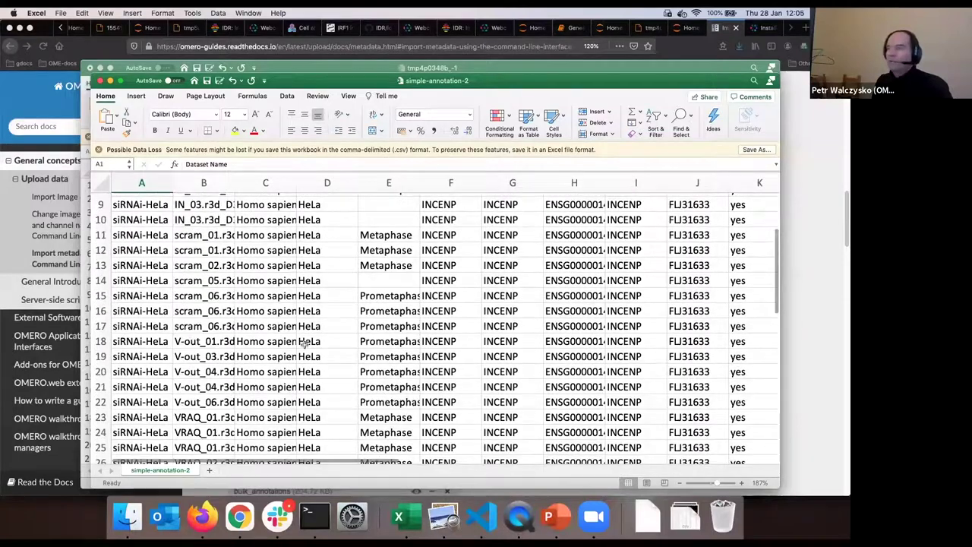
scroll(303, 344, up, 3)
scroll(303, 344, down, 7)
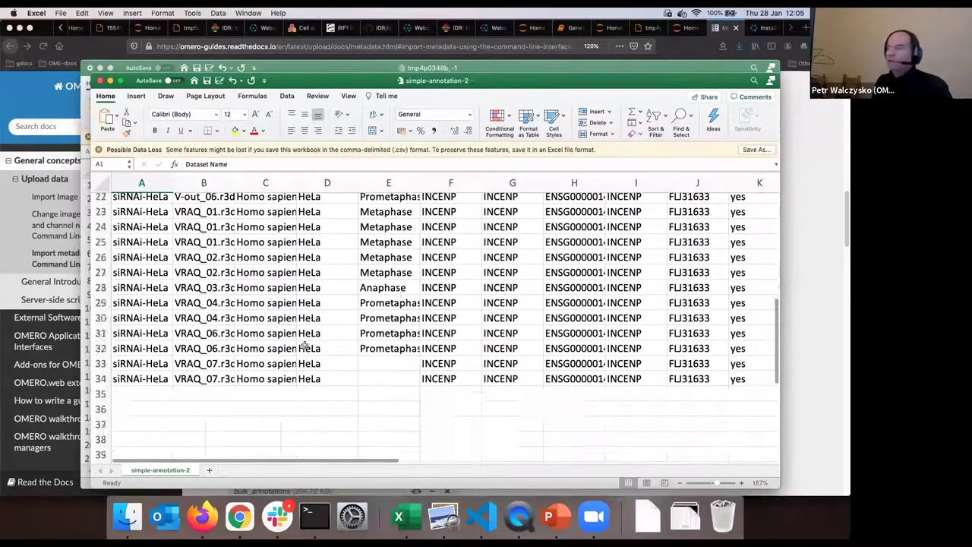
scroll(303, 344, up, 3)
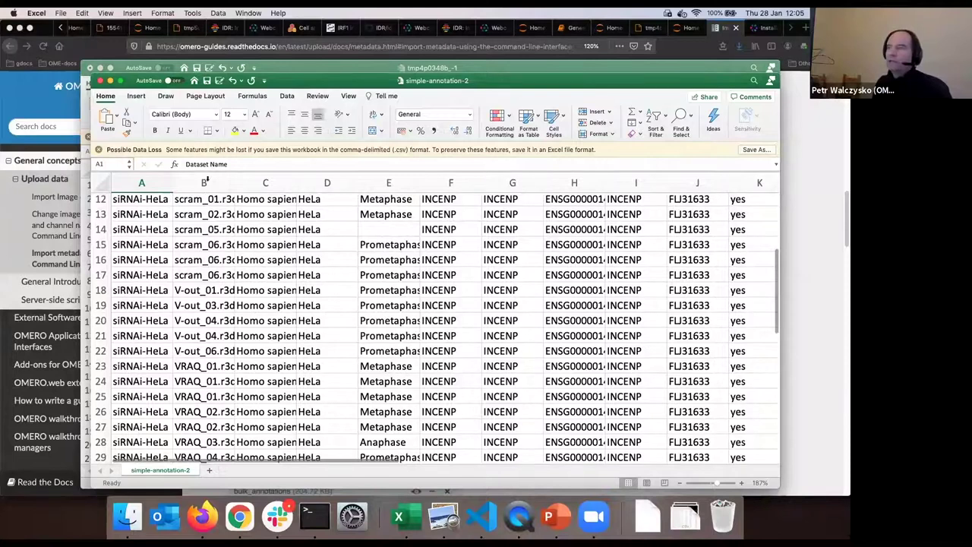
scroll(231, 180, up, 4)
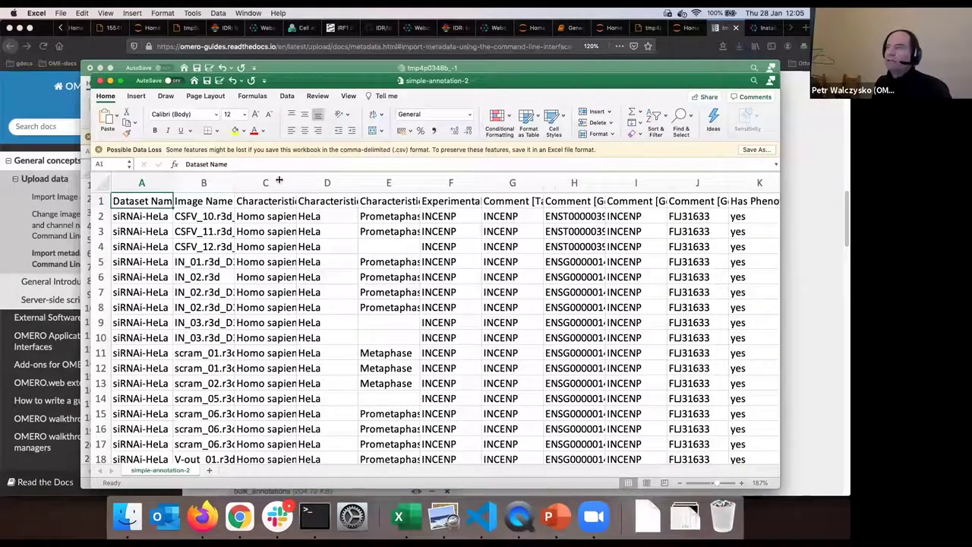
drag(279, 180, 283, 182)
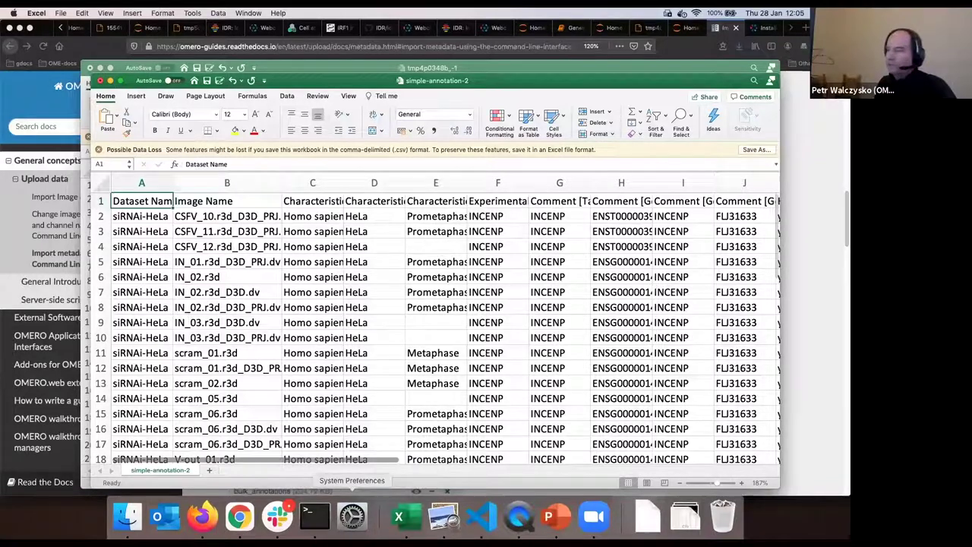
click(317, 524)
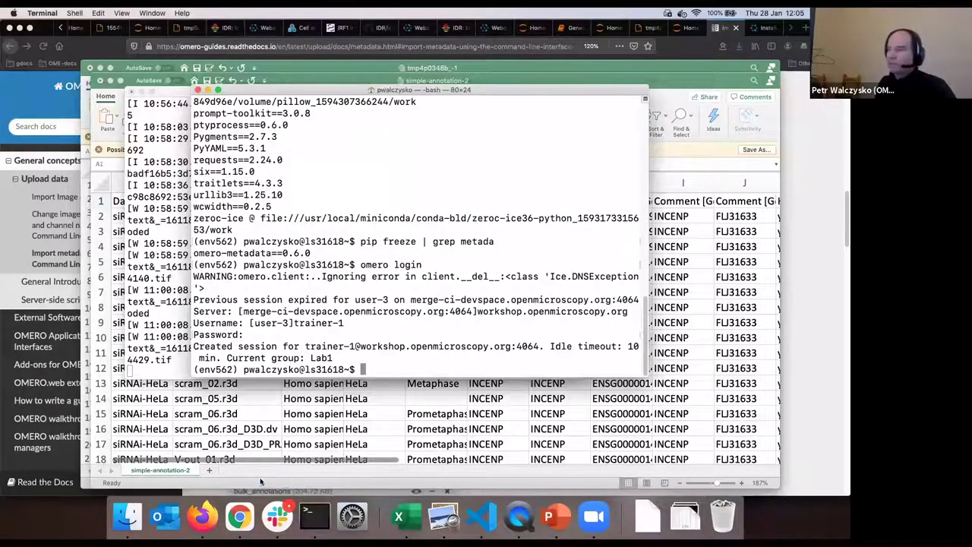
Step: Copy the omero metadata populate command from the guide's step 4 code block
click(202, 516)
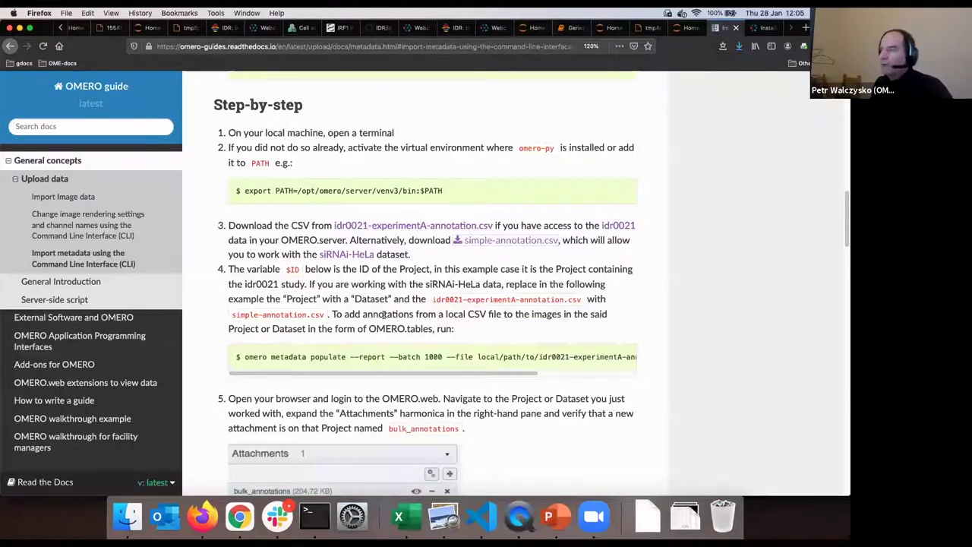
scroll(384, 314, down, 3)
scroll(323, 319, down, 1)
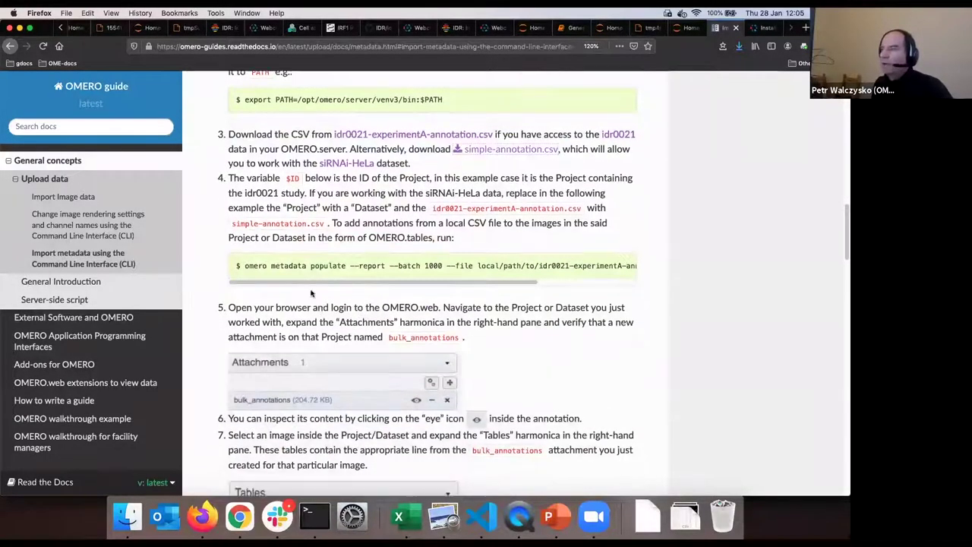
mouse_move(245, 266)
mouse_down()
mouse_move(528, 289)
mouse_move(649, 277)
mouse_up()
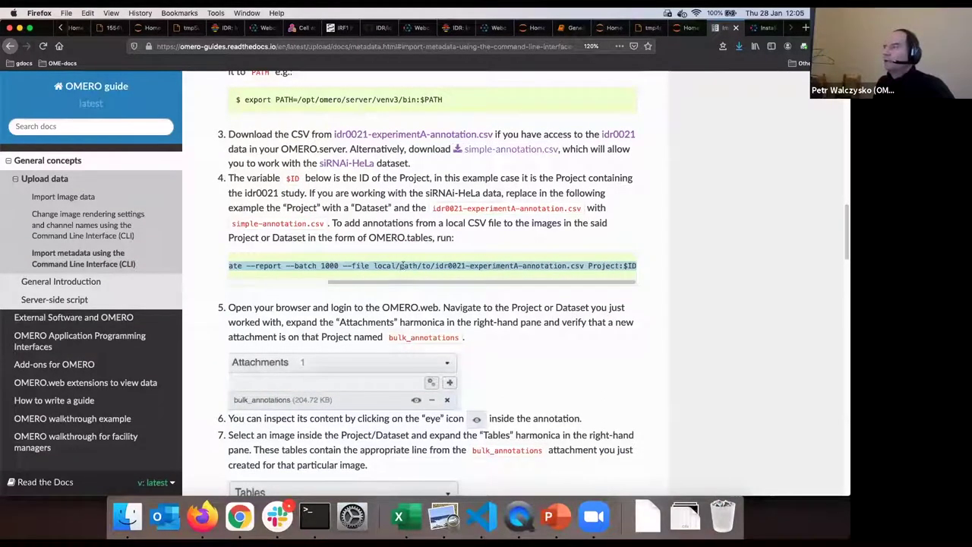
right_click(403, 266)
click(424, 269)
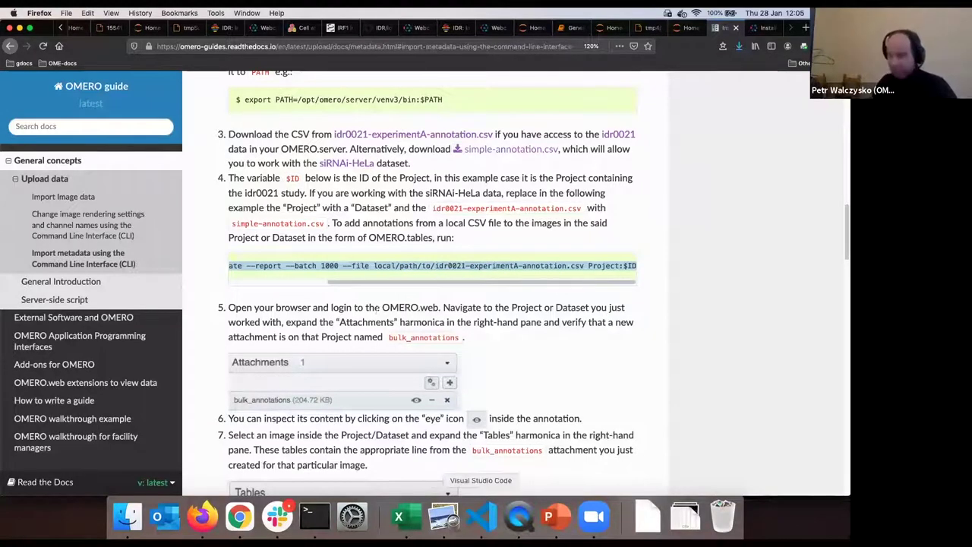
click(481, 516)
Step: Paste the populate command into a new VS Code file and delete its example CSV path
key(super+n)
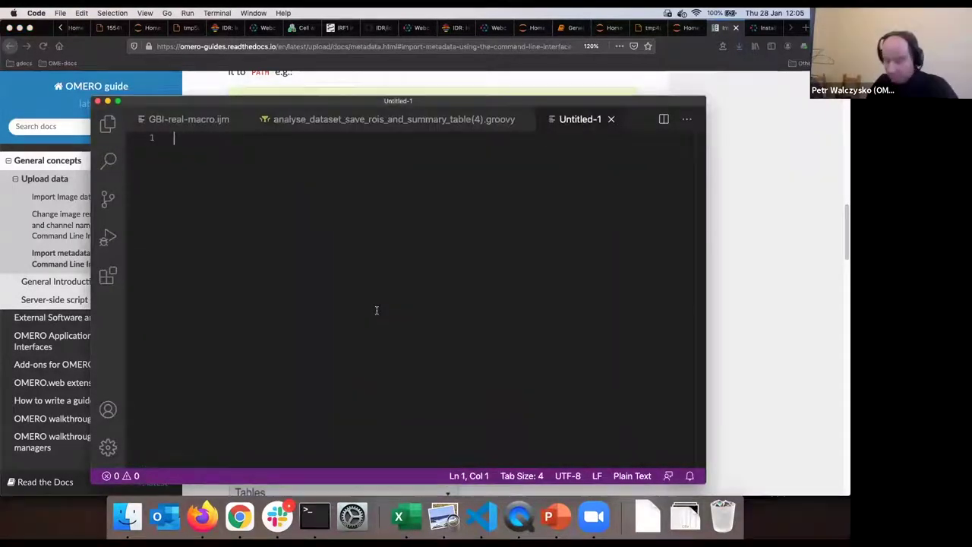
key(super+v)
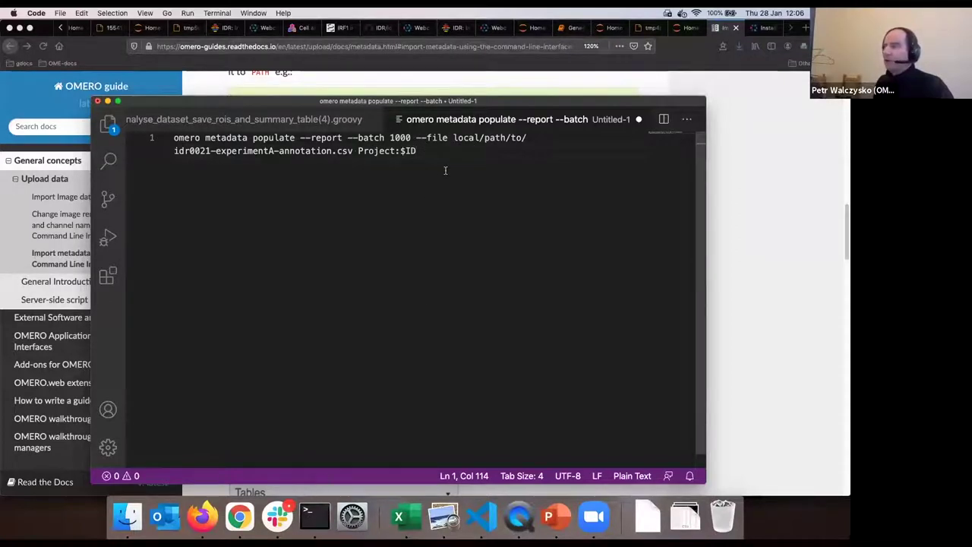
drag(454, 137, 354, 151)
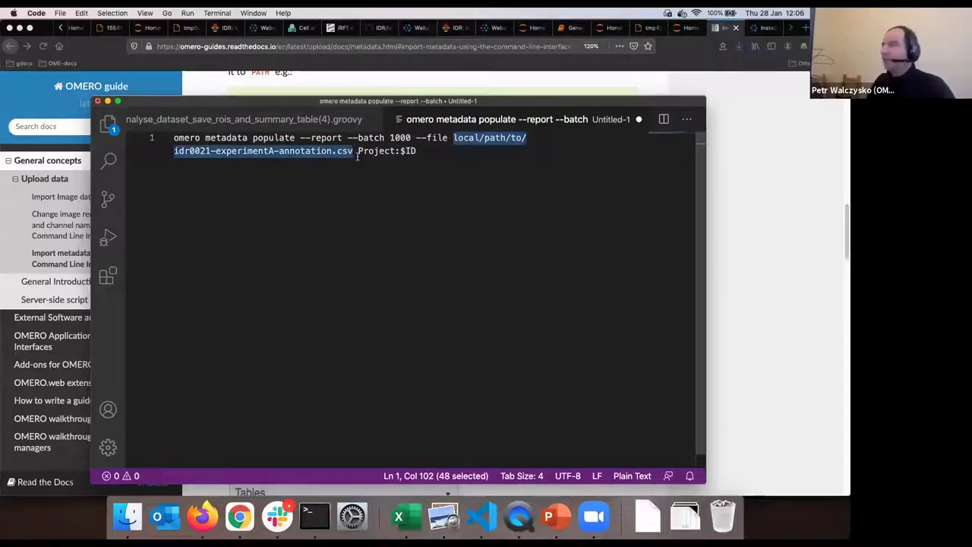
key(BackSpace)
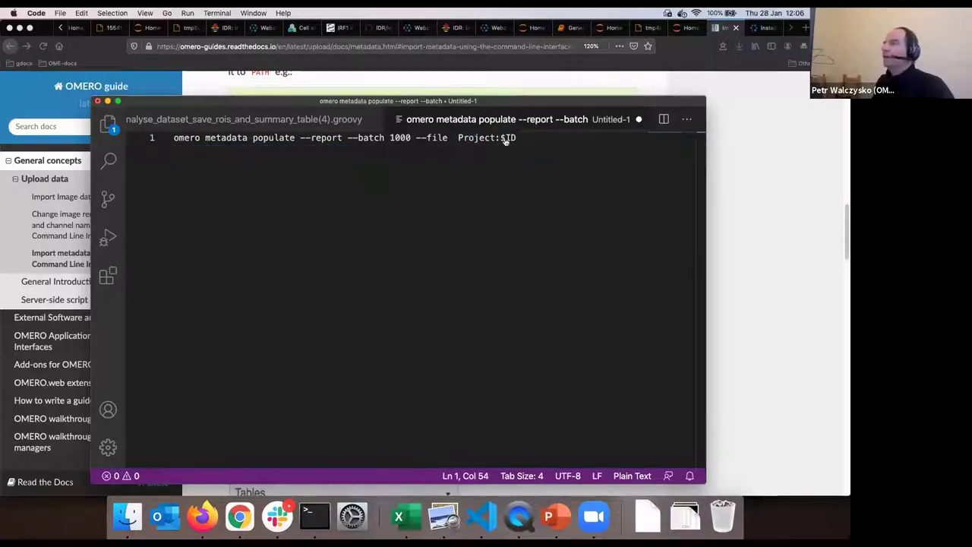
click(315, 516)
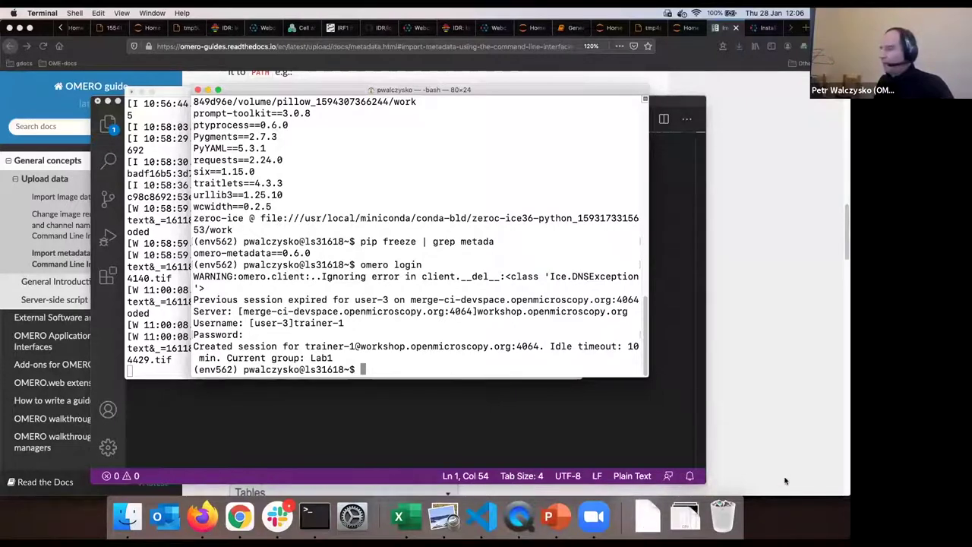
key(super+Tab)
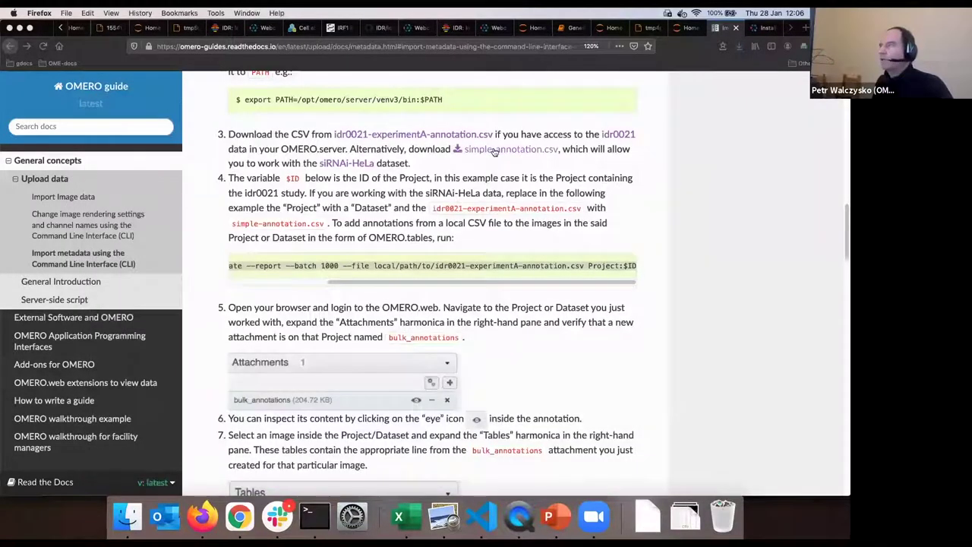
Step: Save simple-annotation.csv and enter ~/Downlads as the command's --file path
click(494, 149)
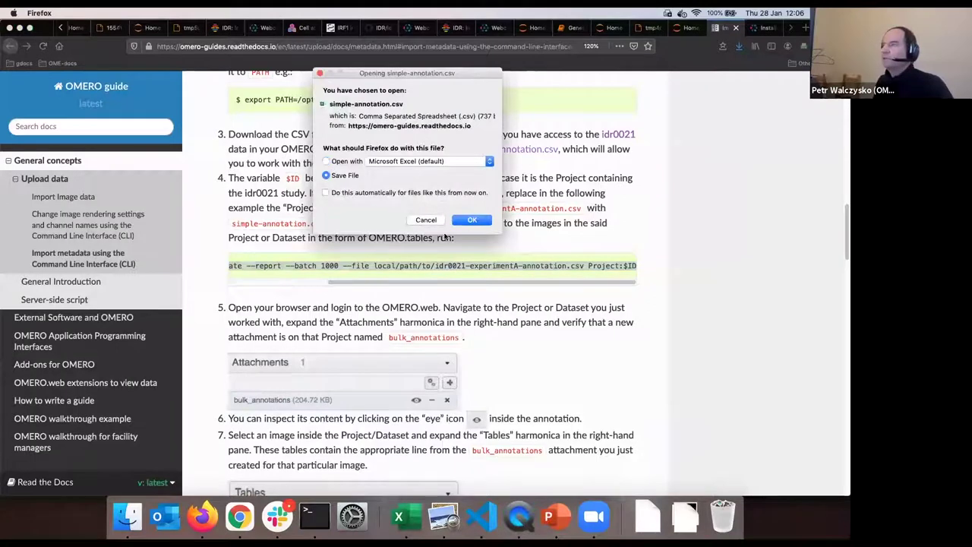
click(472, 220)
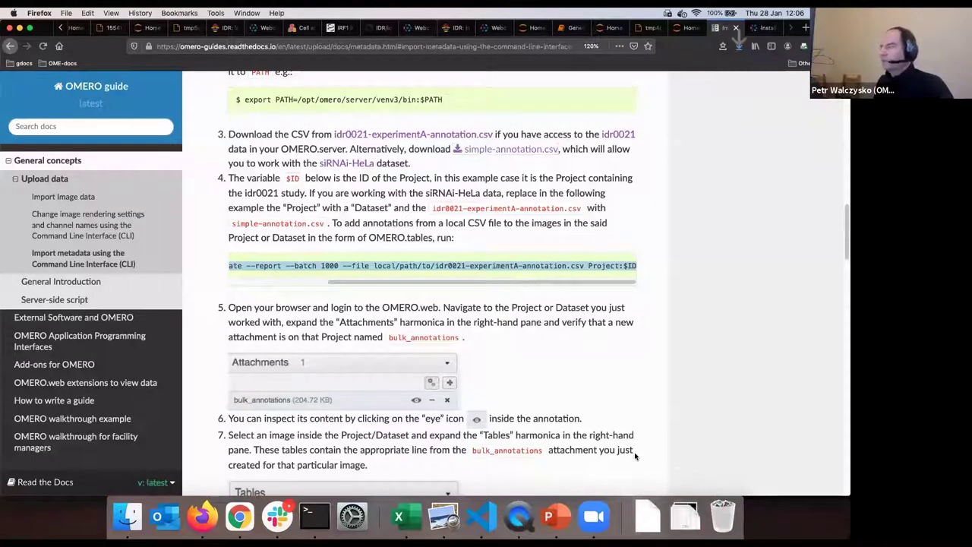
click(314, 516)
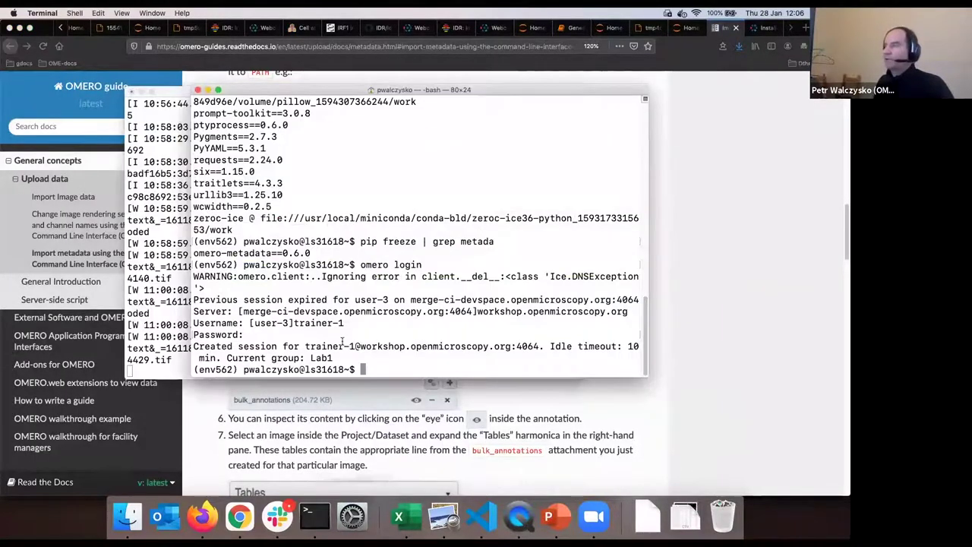
click(481, 516)
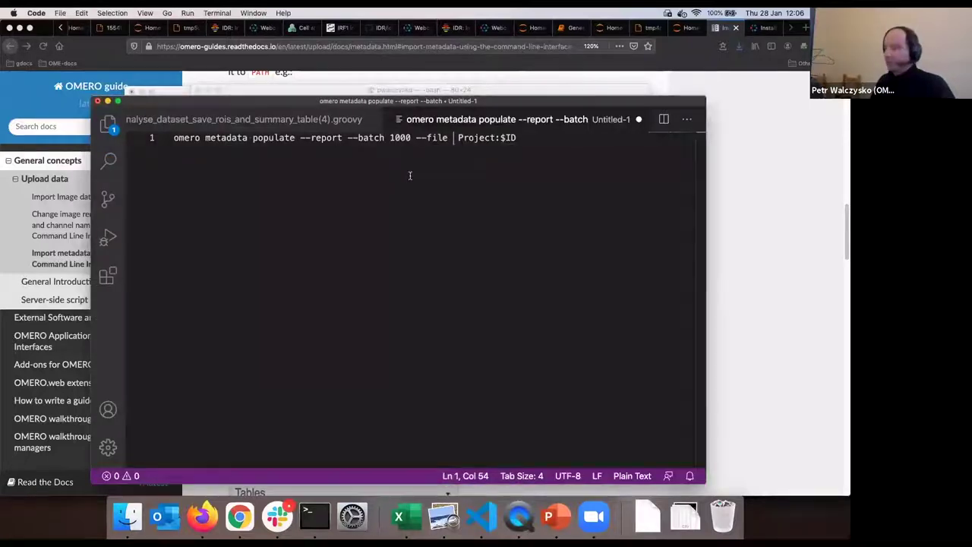
text(~)
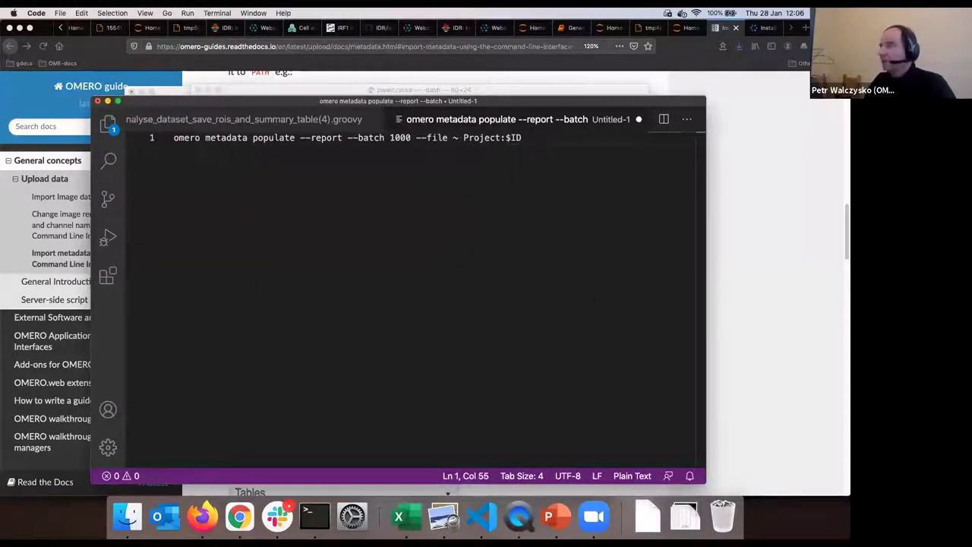
text(/Do)
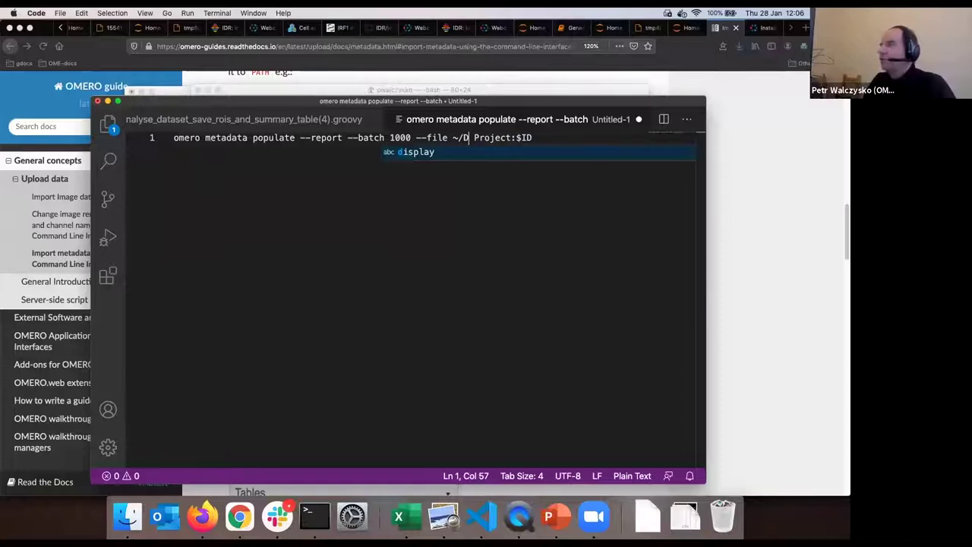
text(wnlads/)
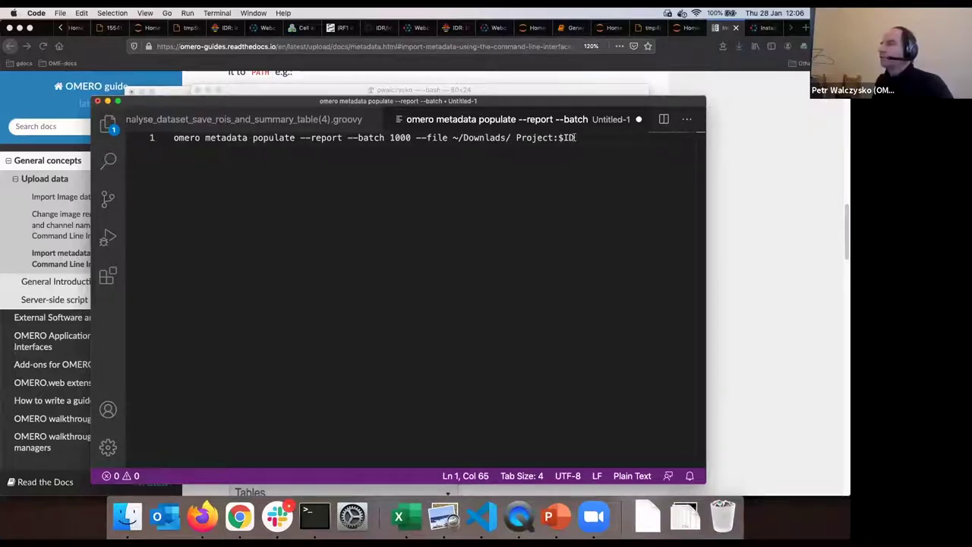
Step: Select and copy the whole edited populate command line
double_click(549, 138)
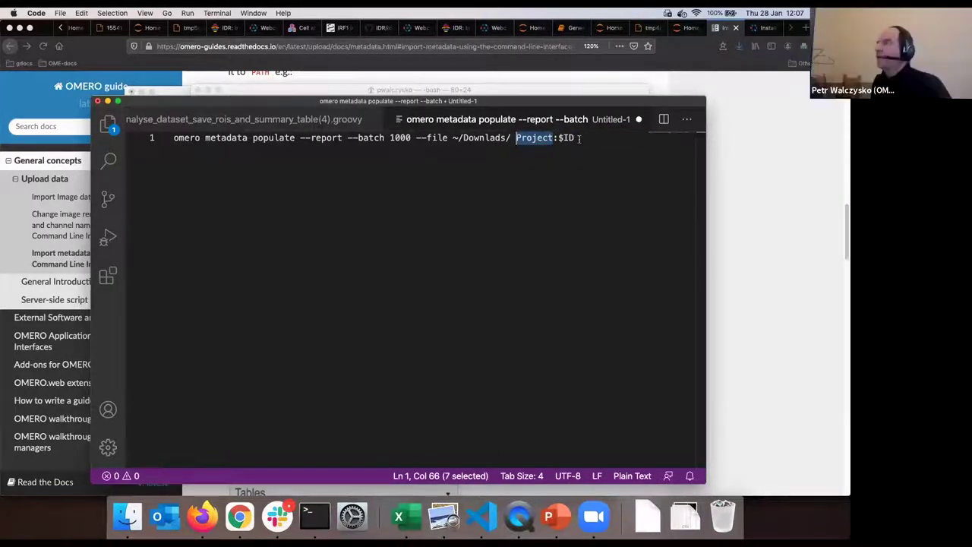
click(284, 155)
shift+click(172, 138)
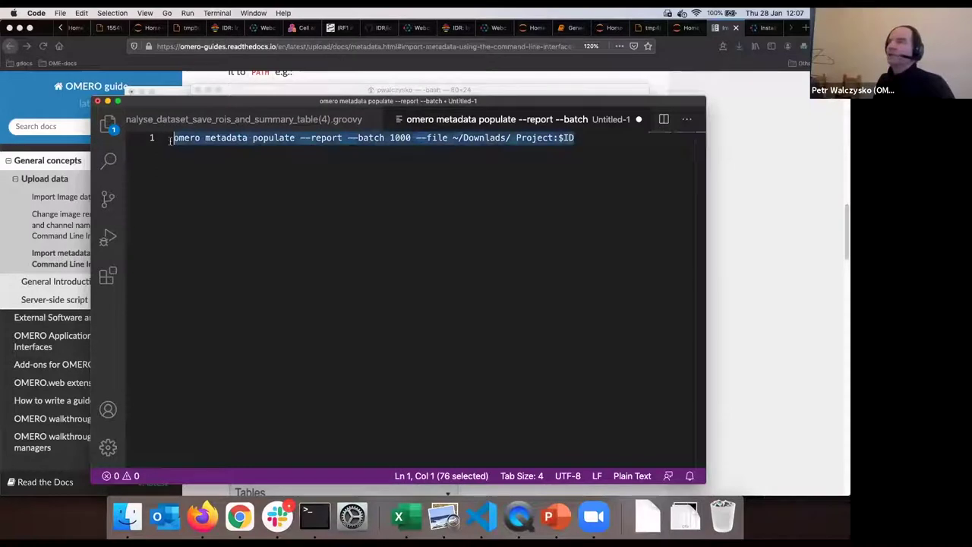
right_click(351, 138)
click(372, 167)
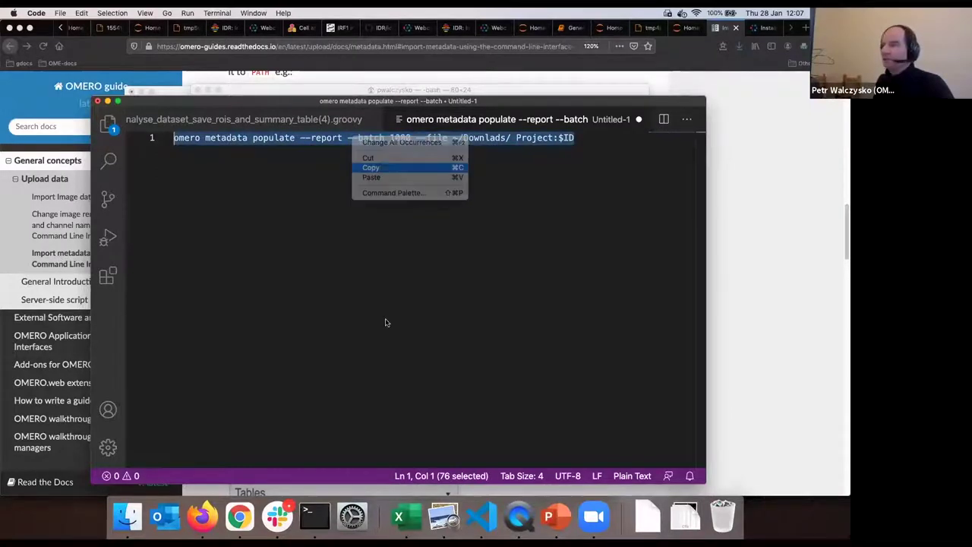
click(314, 518)
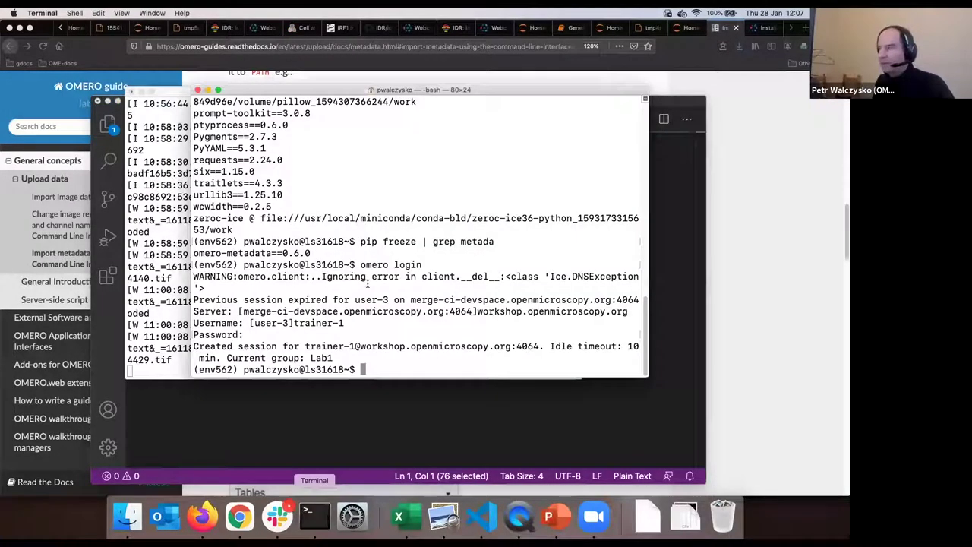
Step: Paste the command in Terminal, change the target from Project to Dataset and fix the Downloads path
key(super+v)
key(Left)
key(Left)
key(Left)
key(Left)
key(BackSpace)
key(BackSpace)
key(BackSpace)
key(BackSpace)
key(BackSpace)
key(BackSpace)
key(BackSpace)
text(Da)
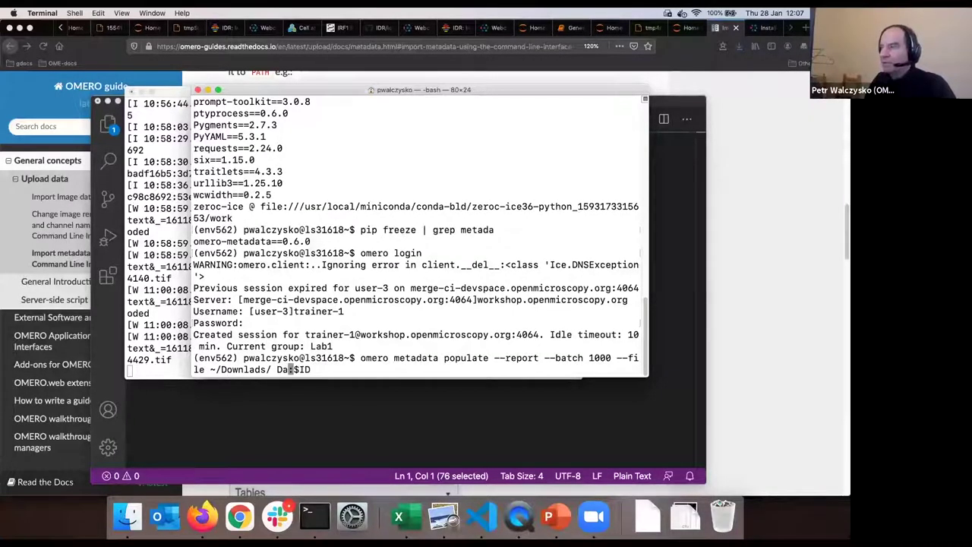
text(taset)
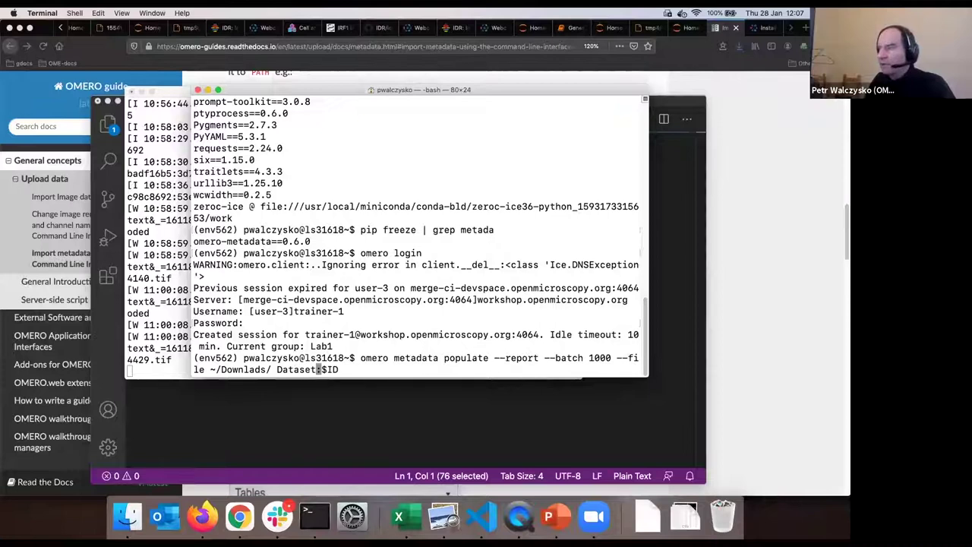
key(ctrl+e)
key(Left)
key(Left)
key(Left)
key(Left)
key(Left)
key(Left)
key(Left)
key(Left)
key(Left)
key(Left)
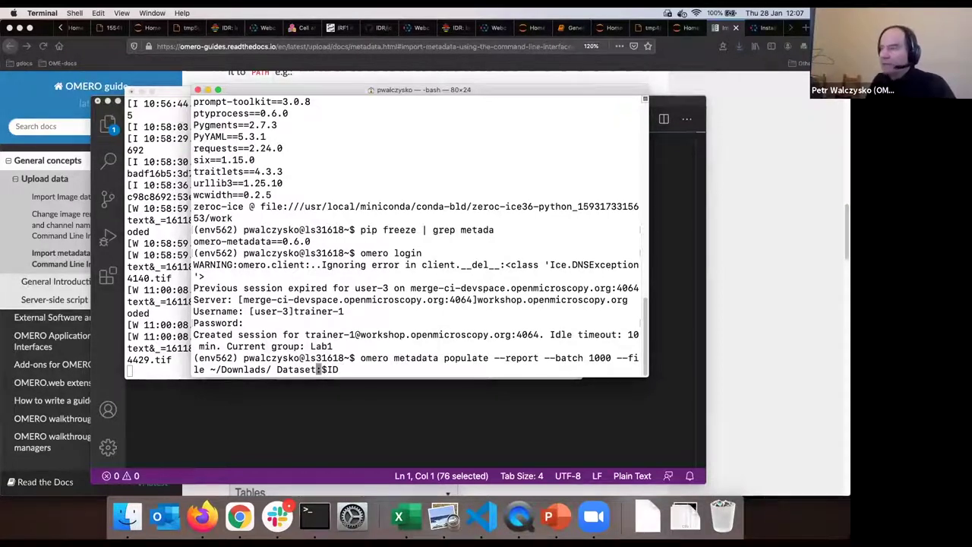
key(BackSpace)
key(BackSpace)
key(BackSpace)
key(BackSpace)
key(BackSpace)
key(BackSpace)
key(BackSpace)
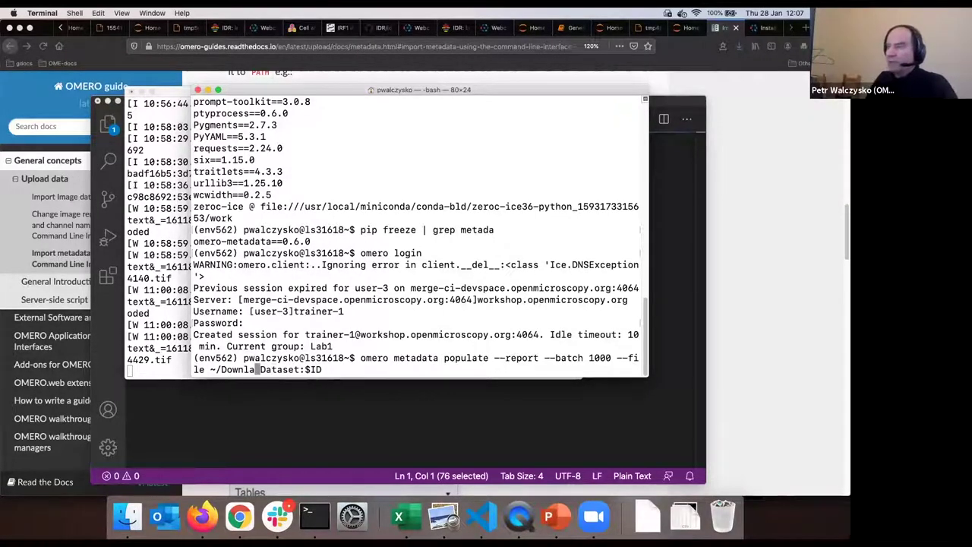
key(Tab)
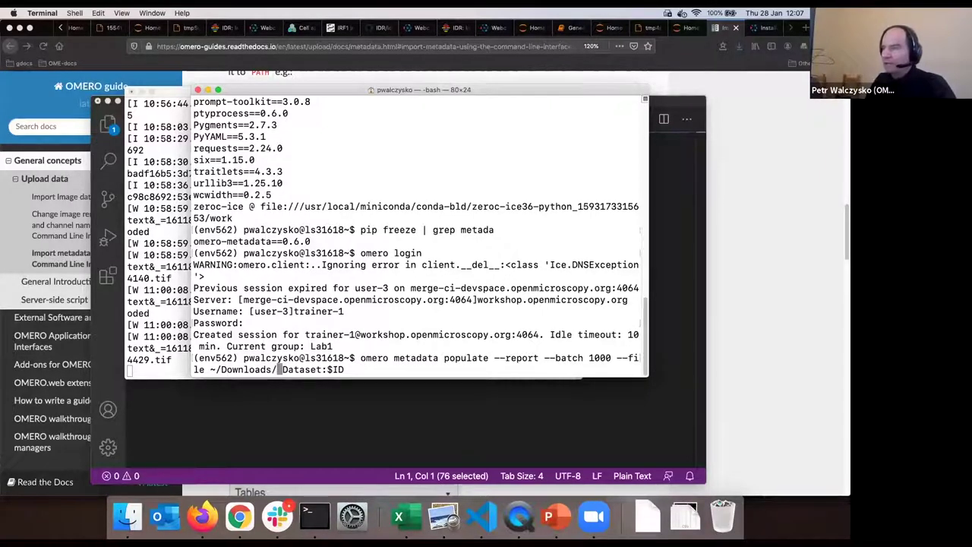
Step: Complete the file name to simple-annotation.csv and delete the $ID placeholder
text(simple-)
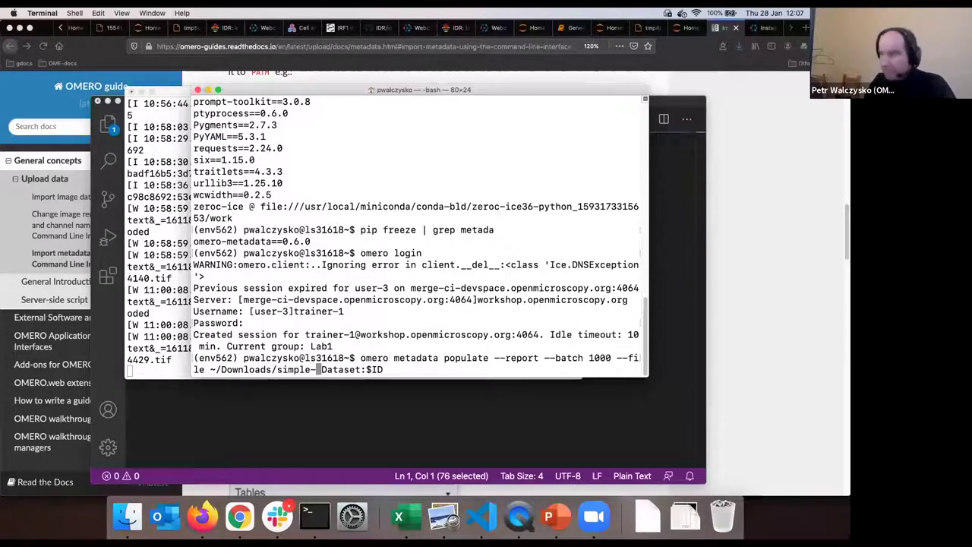
key(Tab)
key(Tab)
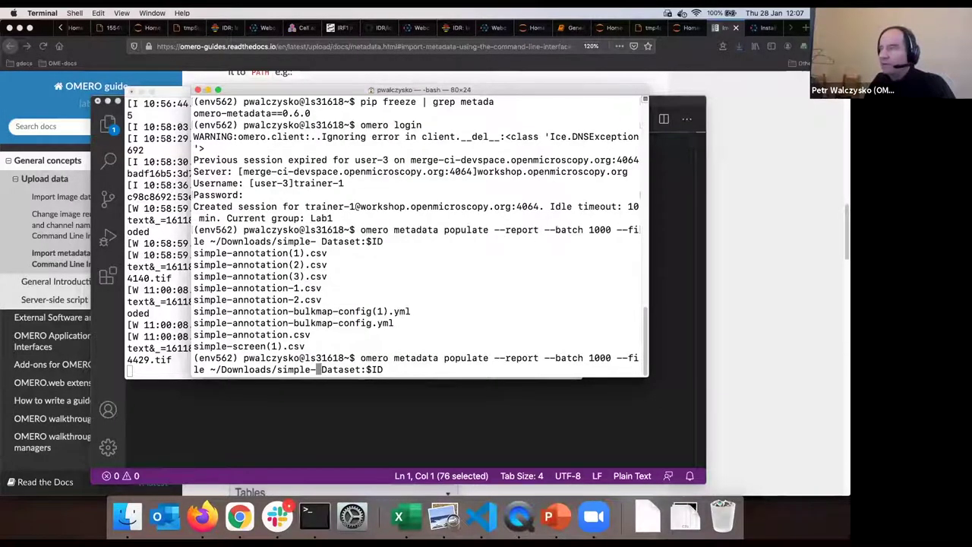
text(a)
key(Tab)
text(.csv)
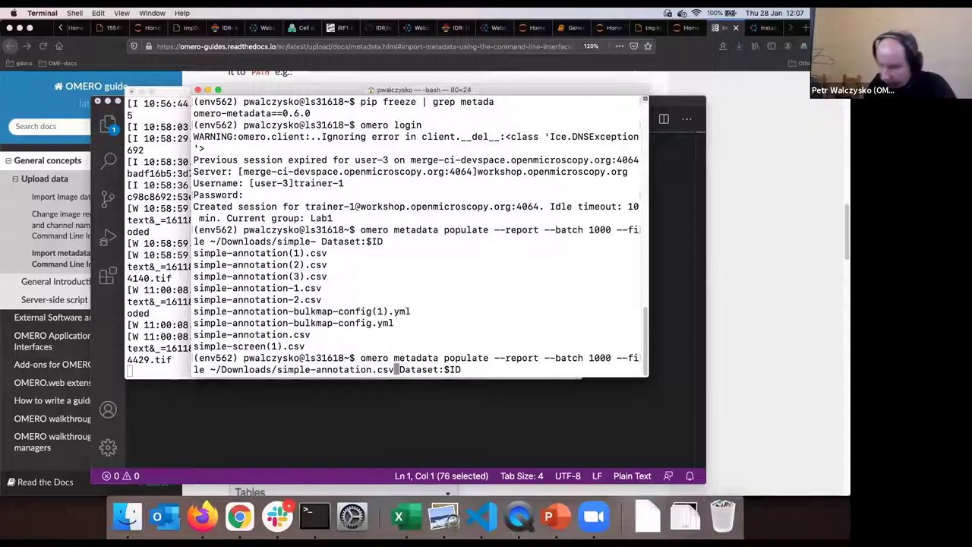
text(()
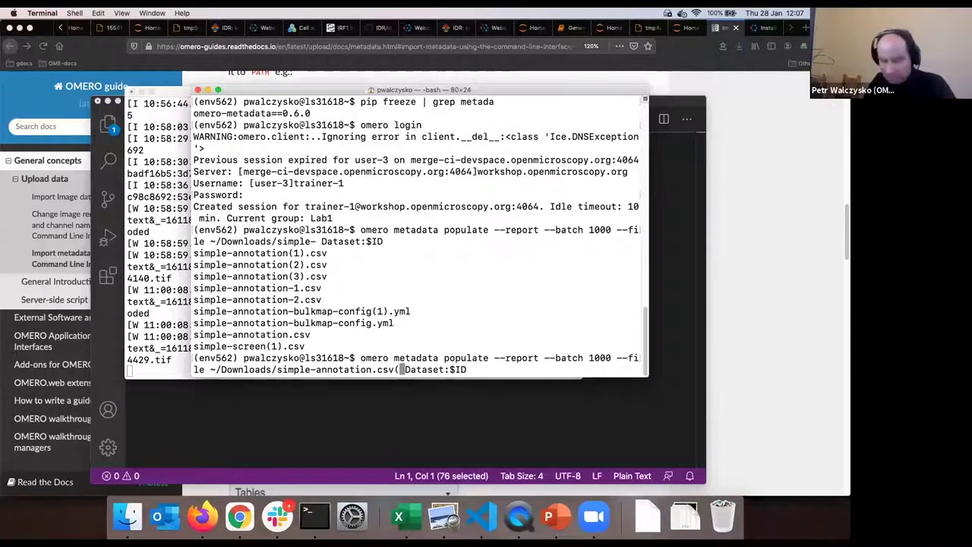
text(3)
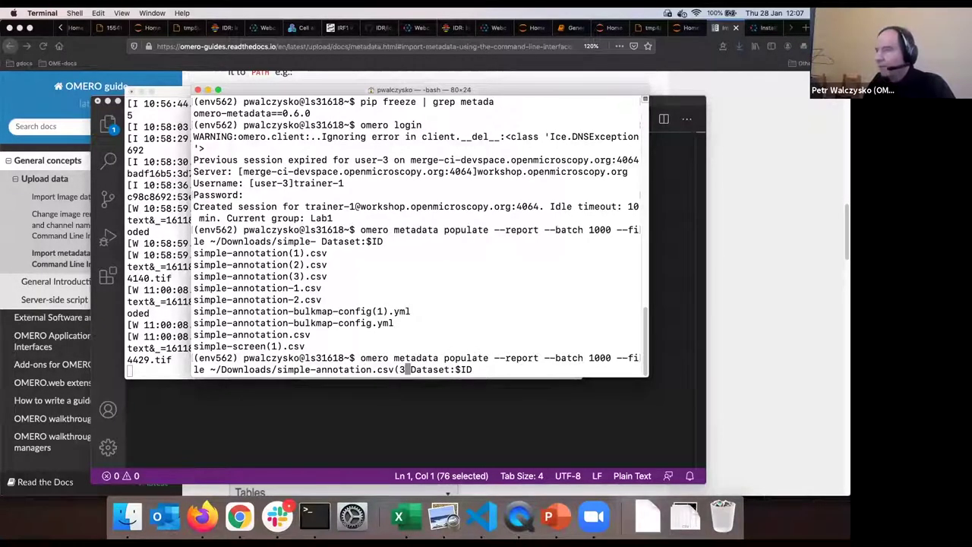
key(BackSpace)
key(BackSpace)
key(Right)
key(Right)
key(Right)
key(Right)
key(Right)
key(Right)
key(Right)
key(Right)
key(Right)
key(Right)
key(Right)
key(Right)
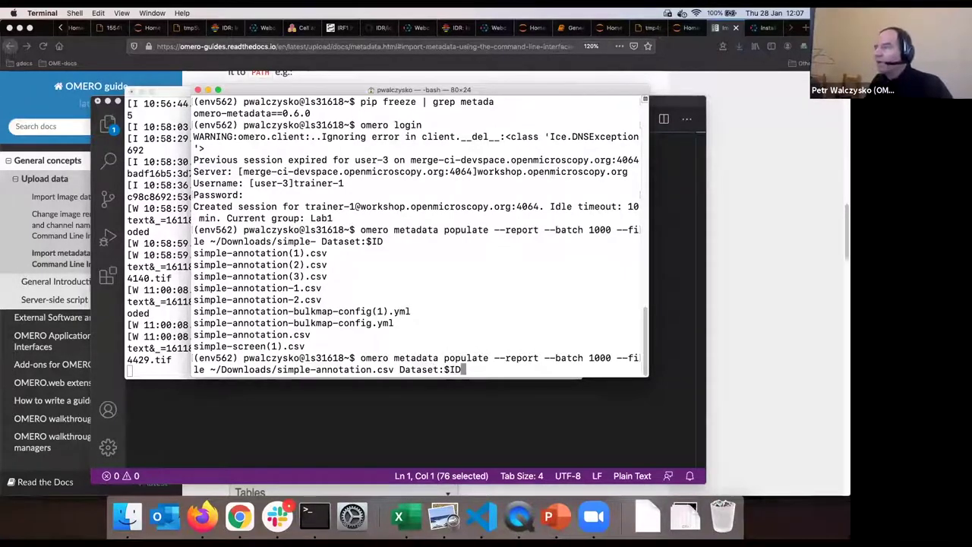
key(BackSpace)
key(BackSpace)
key(BackSpace)
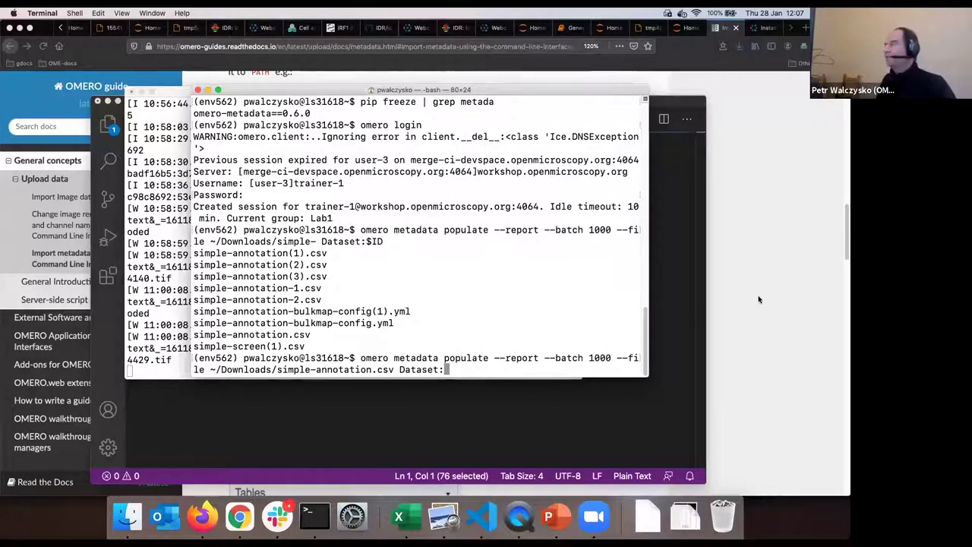
Step: Bring up the GBI_IDR_2021 walkthrough PDF tab in Firefox
click(298, 30)
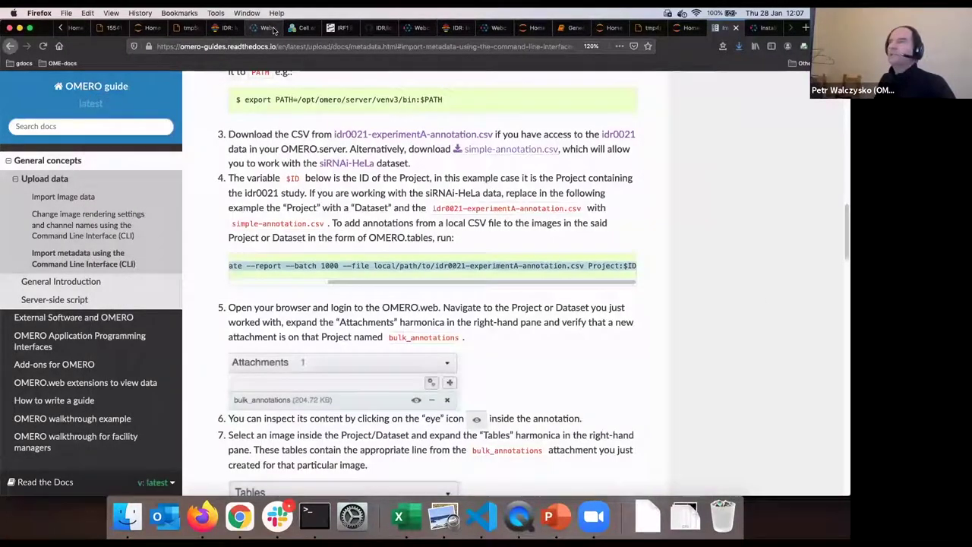
click(274, 30)
click(60, 28)
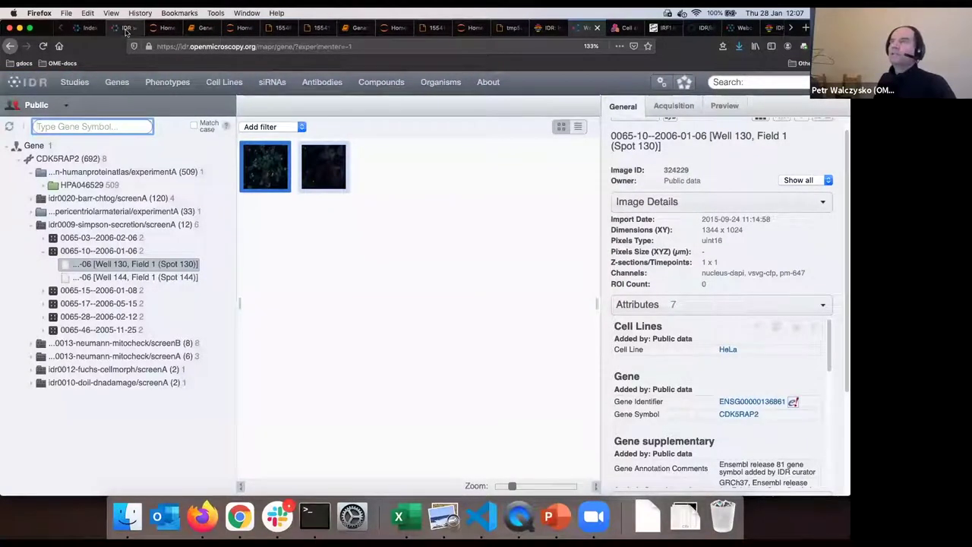
click(123, 28)
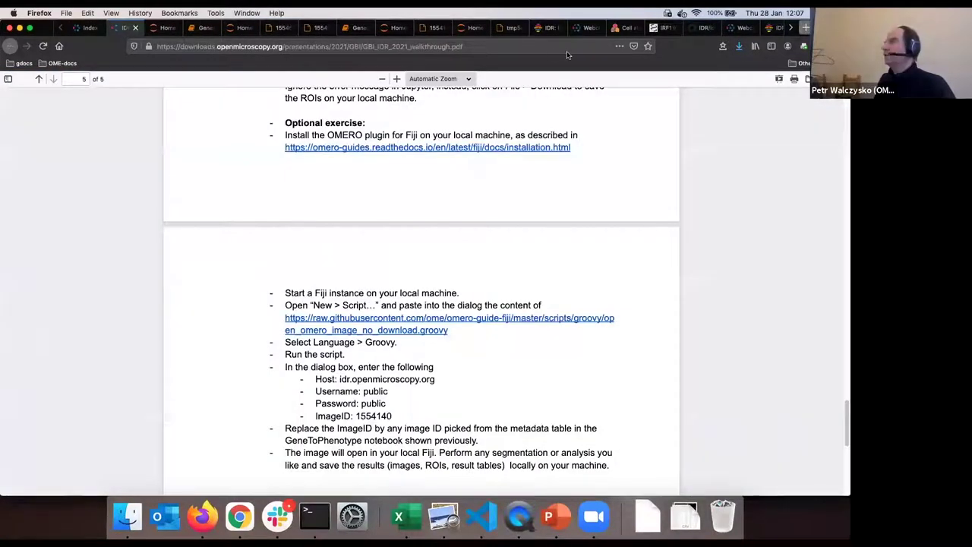
Step: Log in to the workshop.openmicroscopy.org OMERO server with the trainer account in a new tab
key(super+t)
text(workshop.openmicroscopy.org)
key(Return)
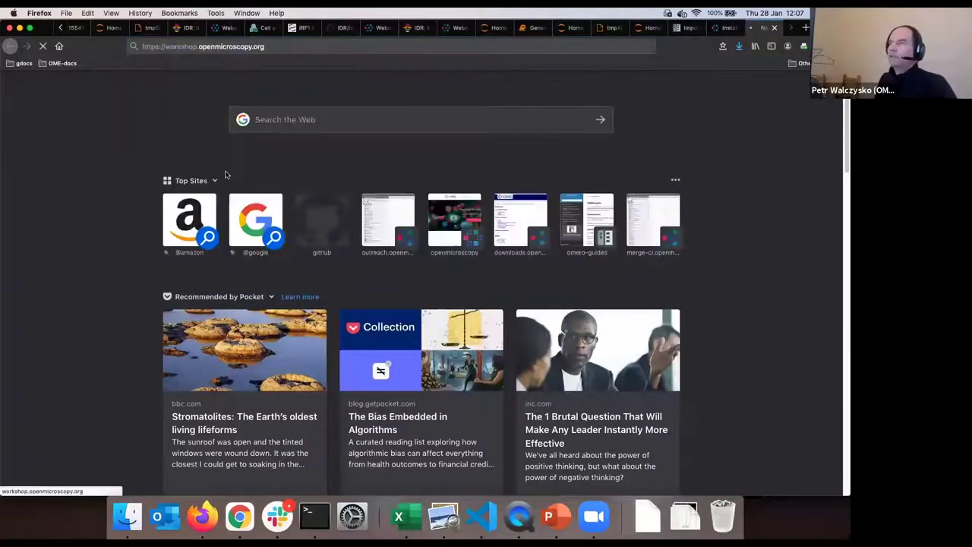
text(trainer-1)
key(Tab)
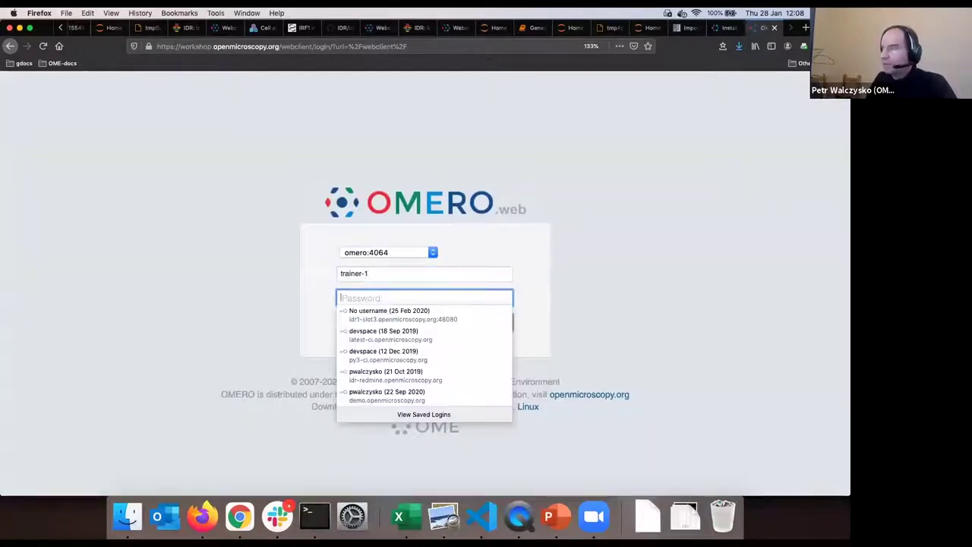
text(*******)
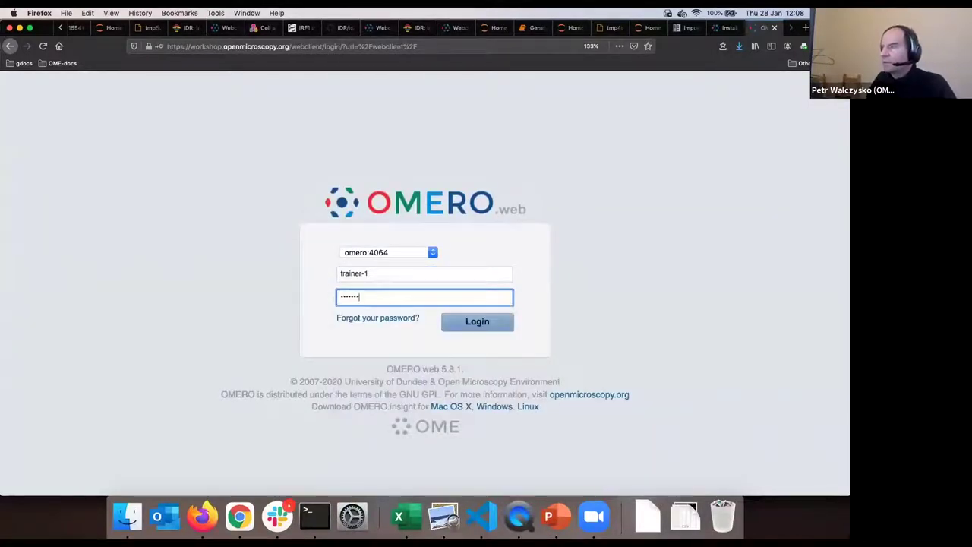
key(Return)
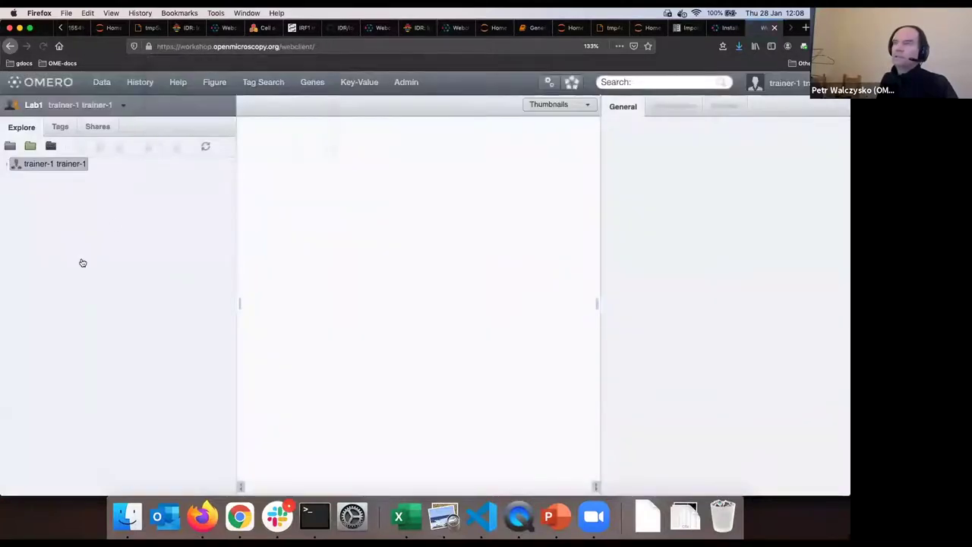
Step: Select the siRNAi-HeLa dataset's ID 1868 and return to the Terminal
scroll(70, 397, down, 2)
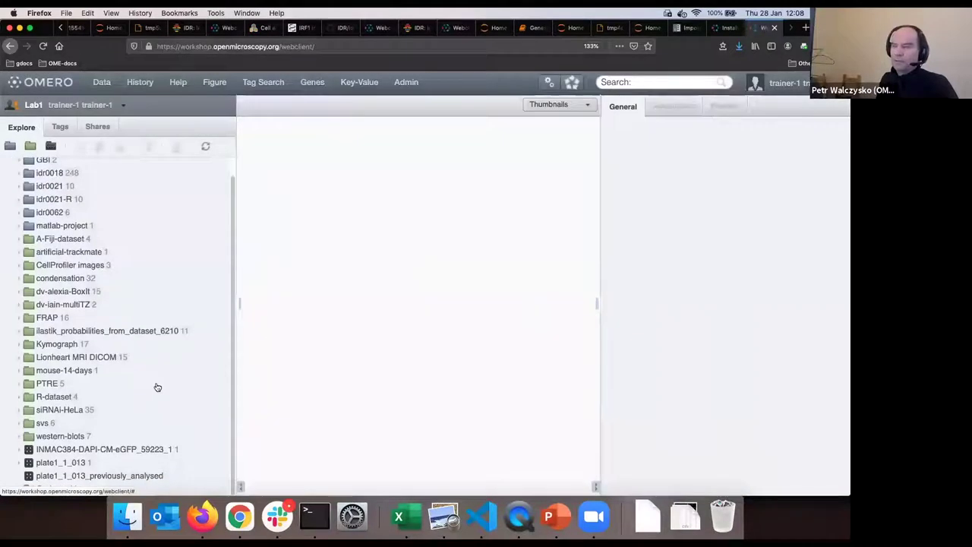
drag(658, 177, 674, 176)
key(super+c)
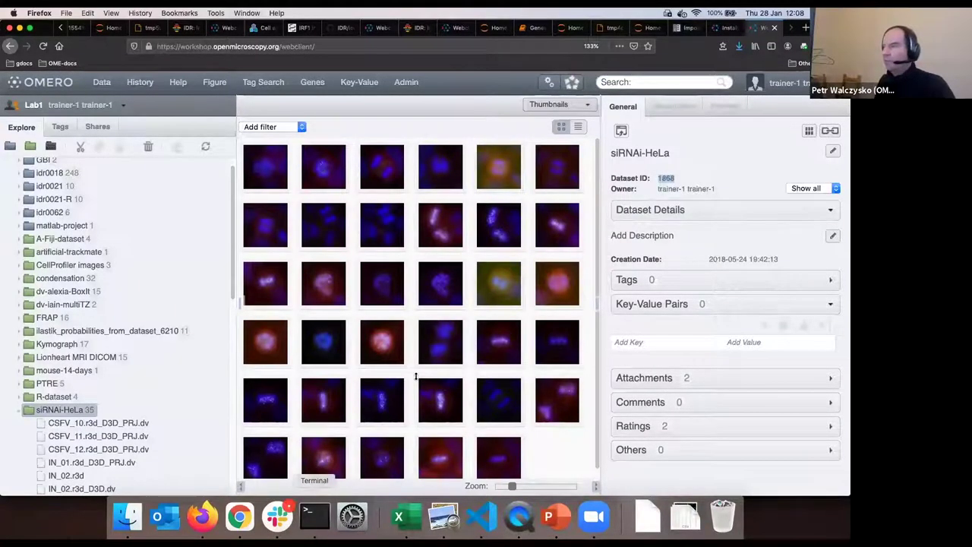
key(super+Tab)
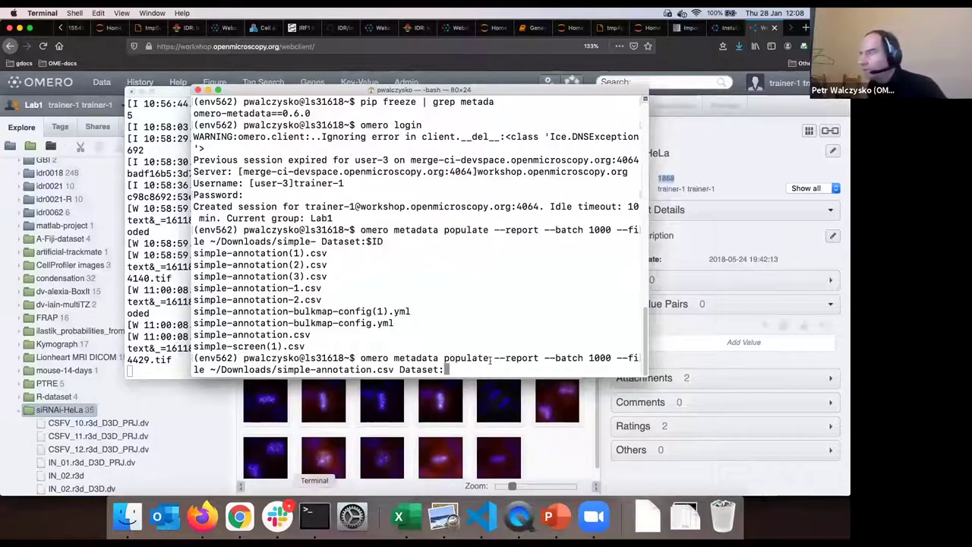
Step: Complete the populate command with Dataset:1868 and show the dataset's two existing attachments
key(super+v)
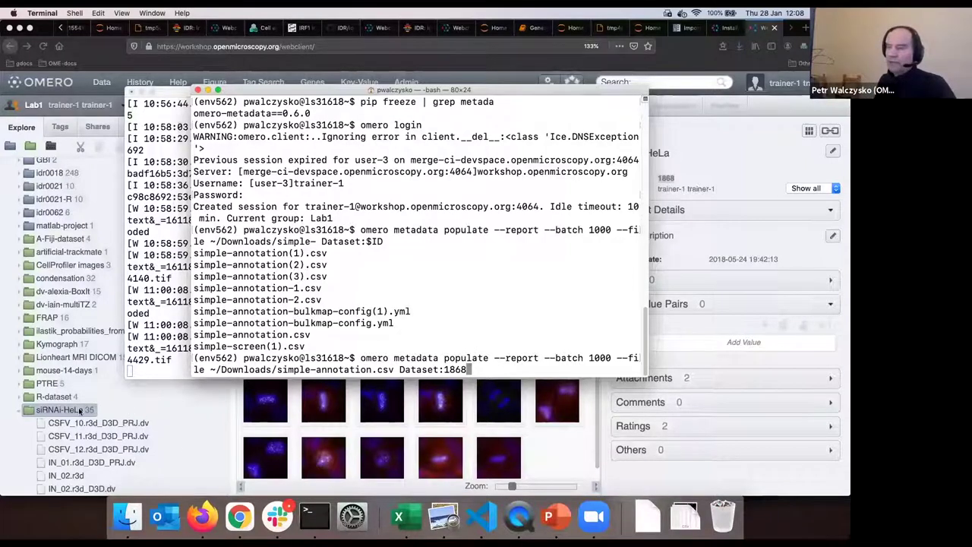
click(129, 411)
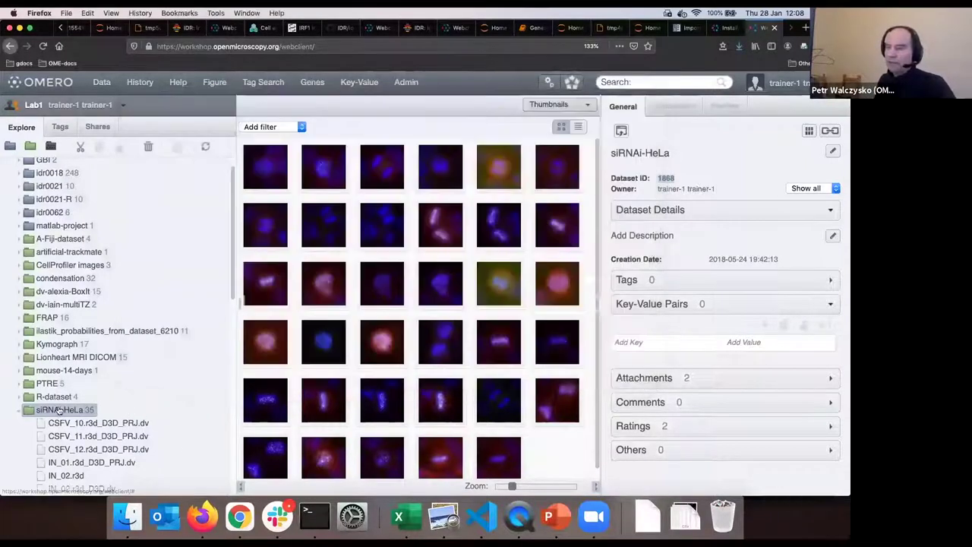
click(701, 378)
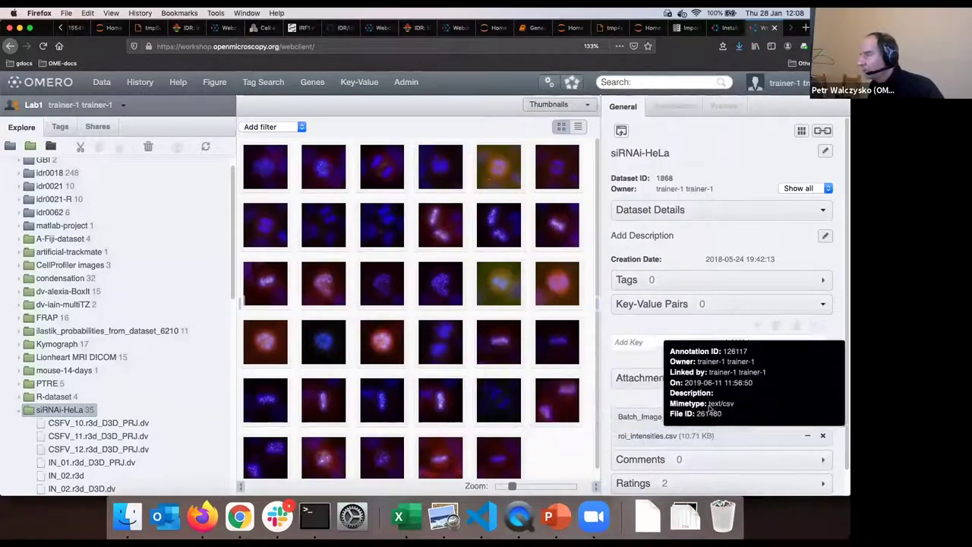
Step: Inspect individual images such as CSFV_10.r3d_D3D_PRJ.dv and their key-value pairs
mouse_move(657, 439)
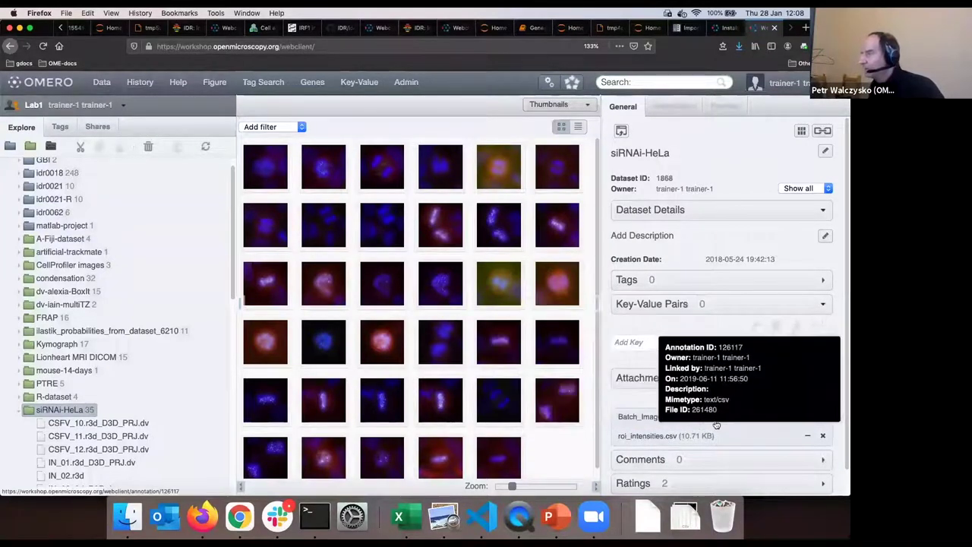
click(269, 282)
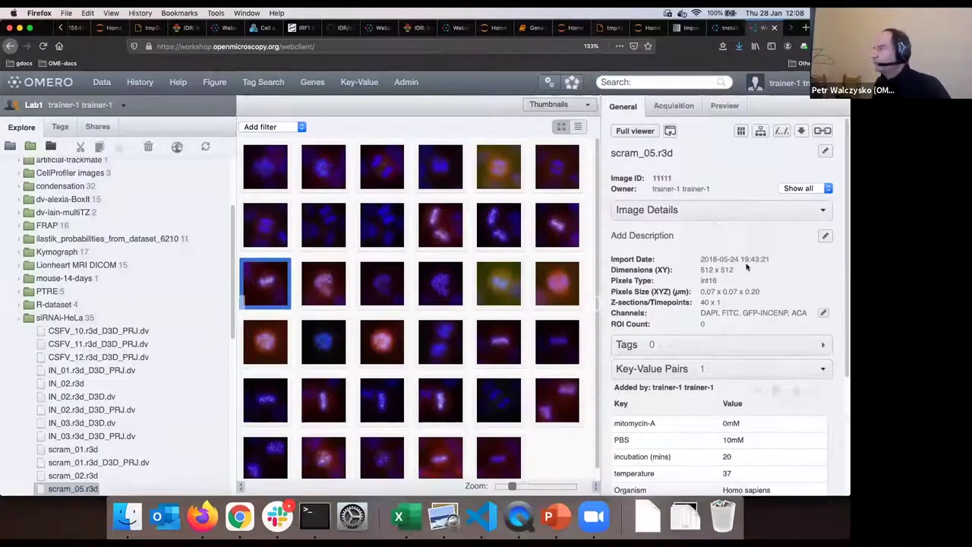
click(745, 369)
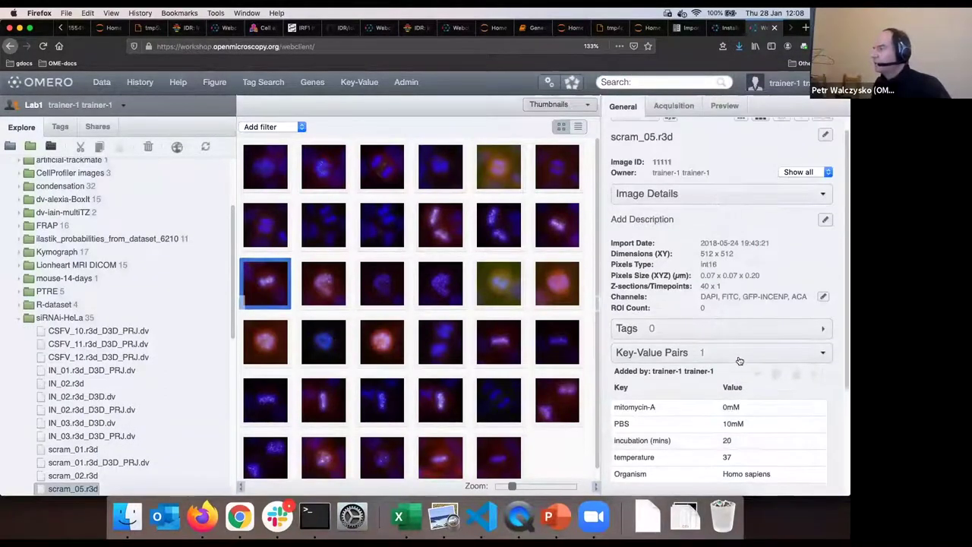
click(290, 192)
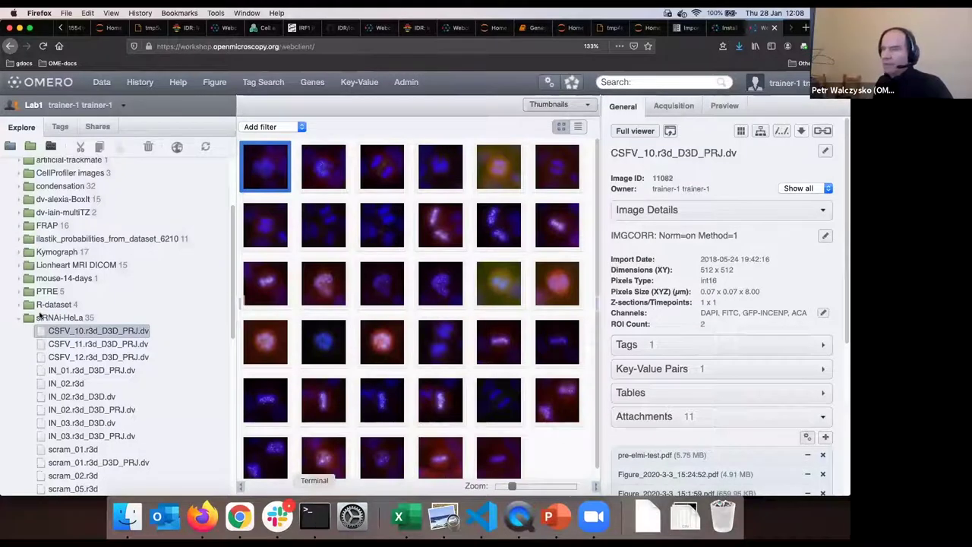
key(super+Tab)
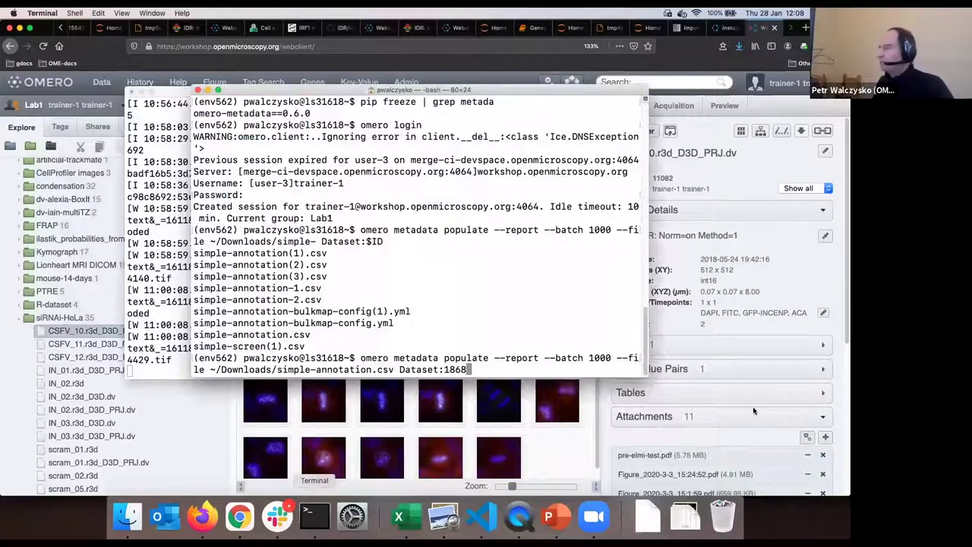
click(671, 391)
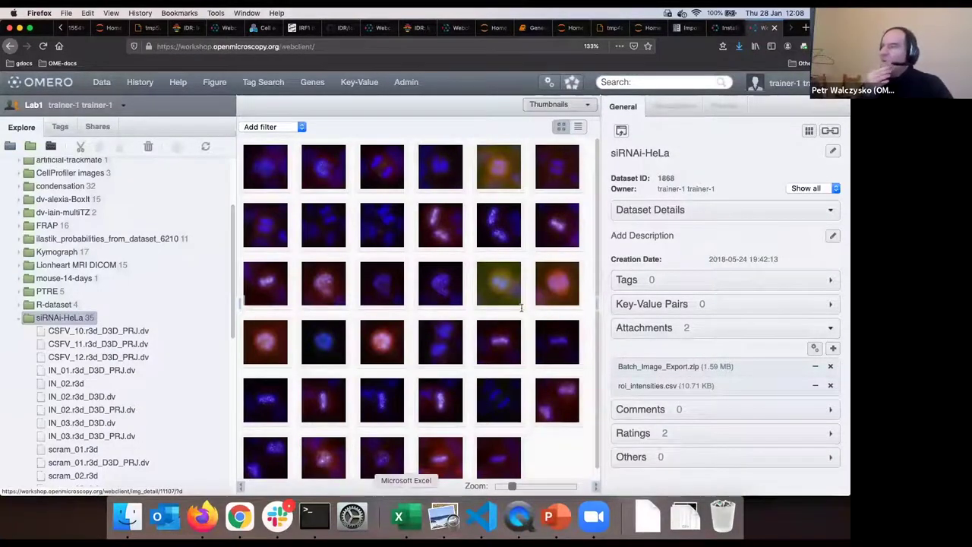
Step: Execute omero metadata populate against Dataset:1868, then bring the OMERO webclient back
key(super+Tab)
key(Return)
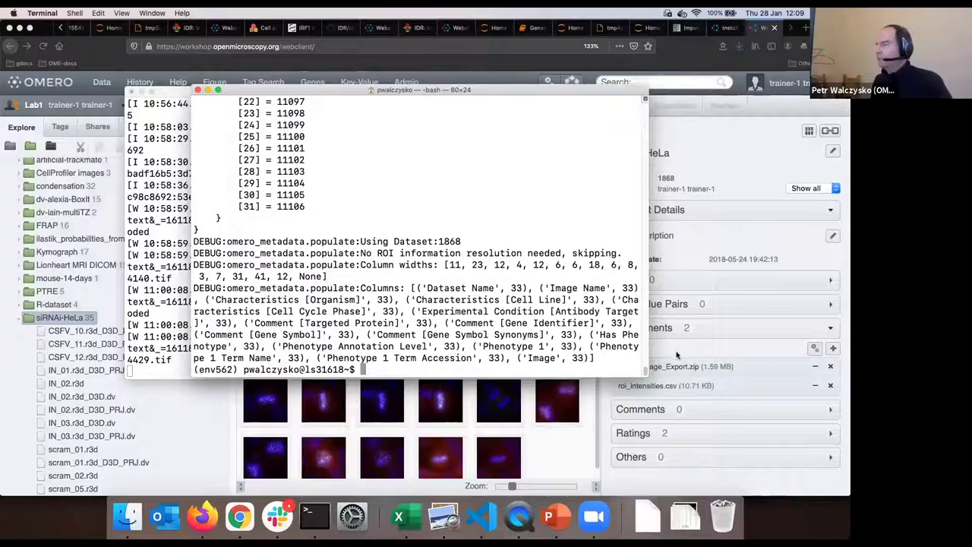
click(214, 402)
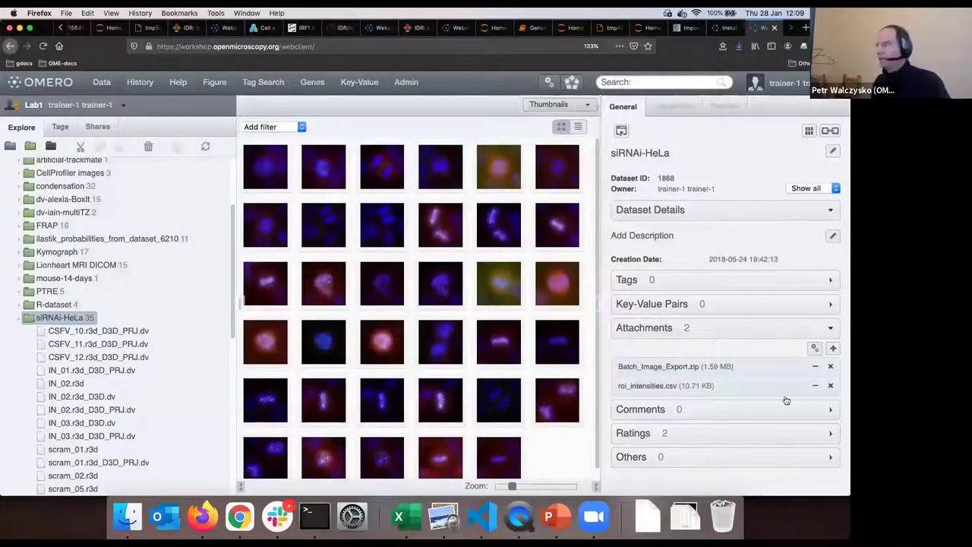
mouse_move(655, 367)
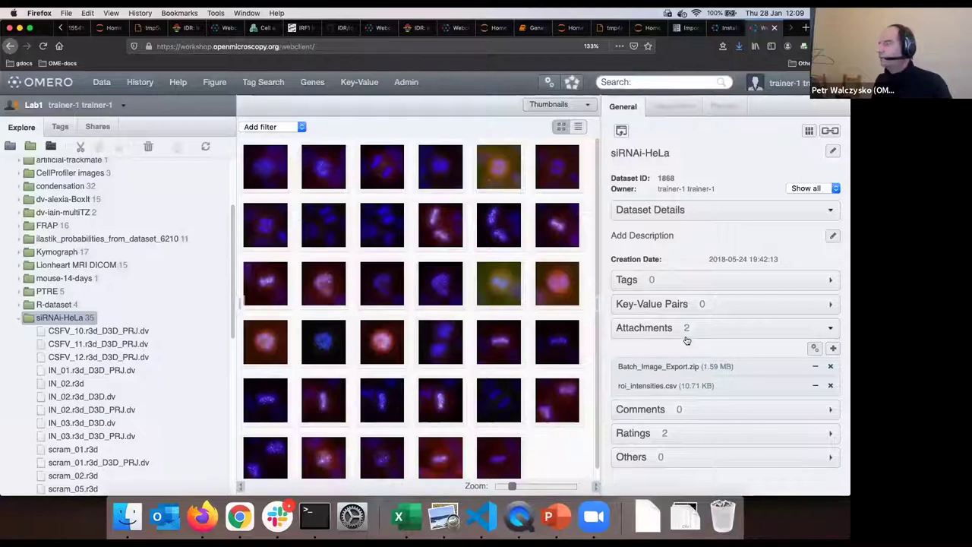
Step: Reload the dataset, view its new 33-row bulk_annotations table in a tab, then return to the dataset
click(205, 147)
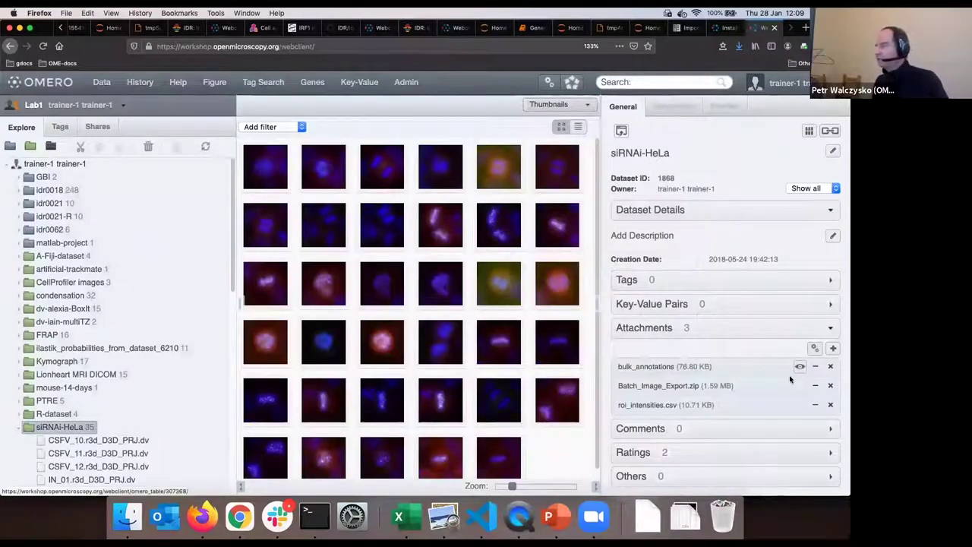
click(799, 366)
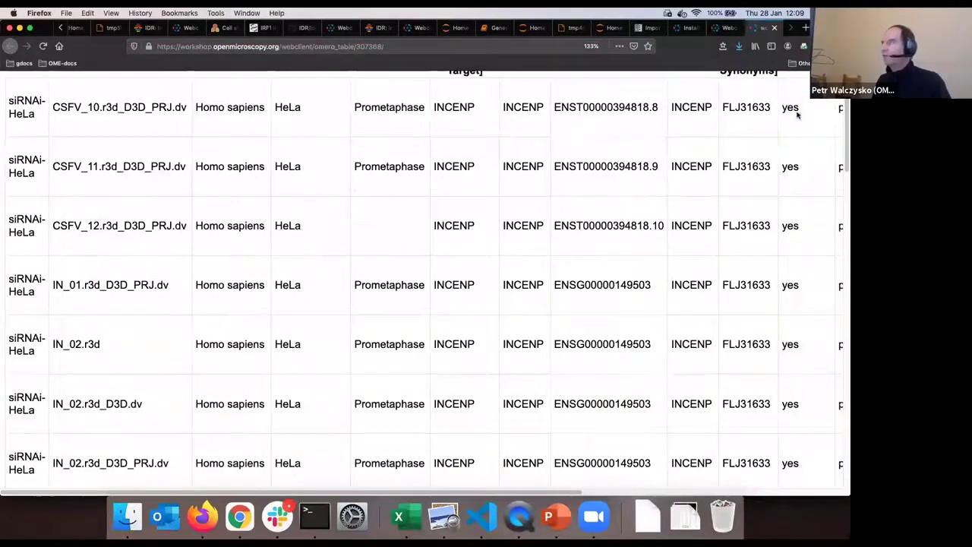
scroll(797, 114, up, 3)
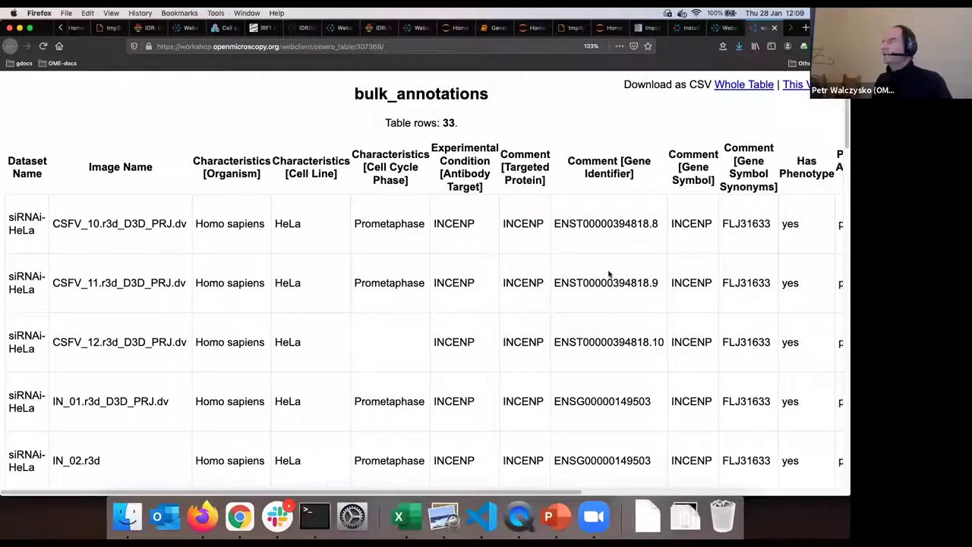
click(724, 31)
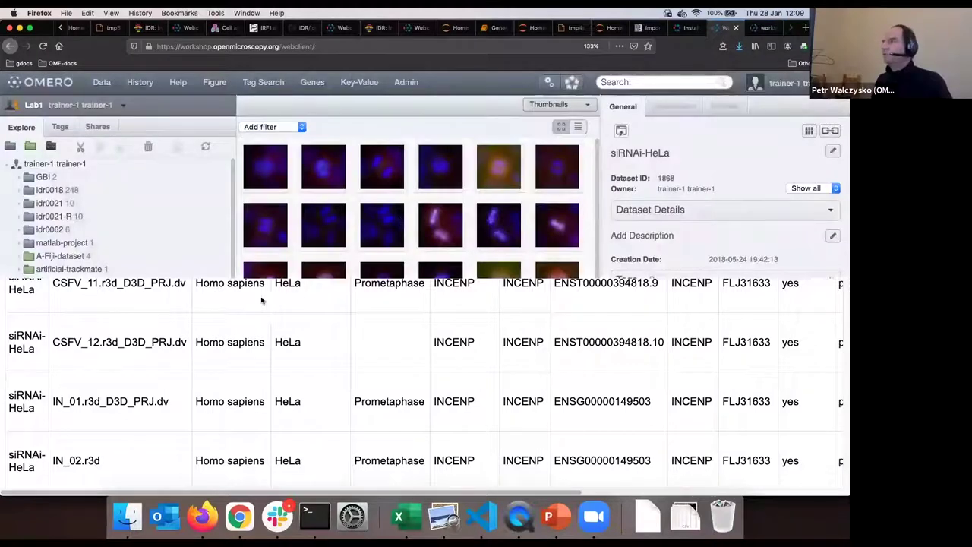
click(763, 28)
click(725, 30)
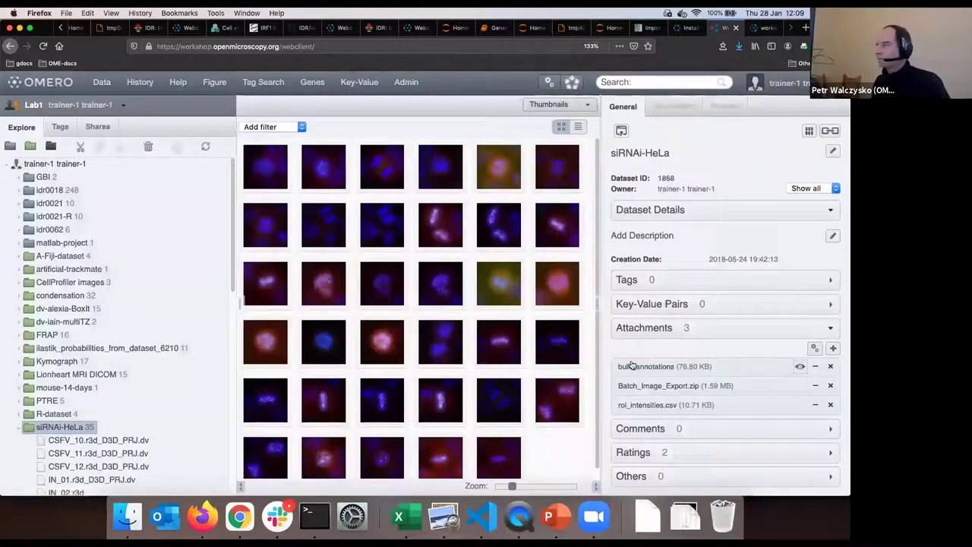
mouse_move(659, 374)
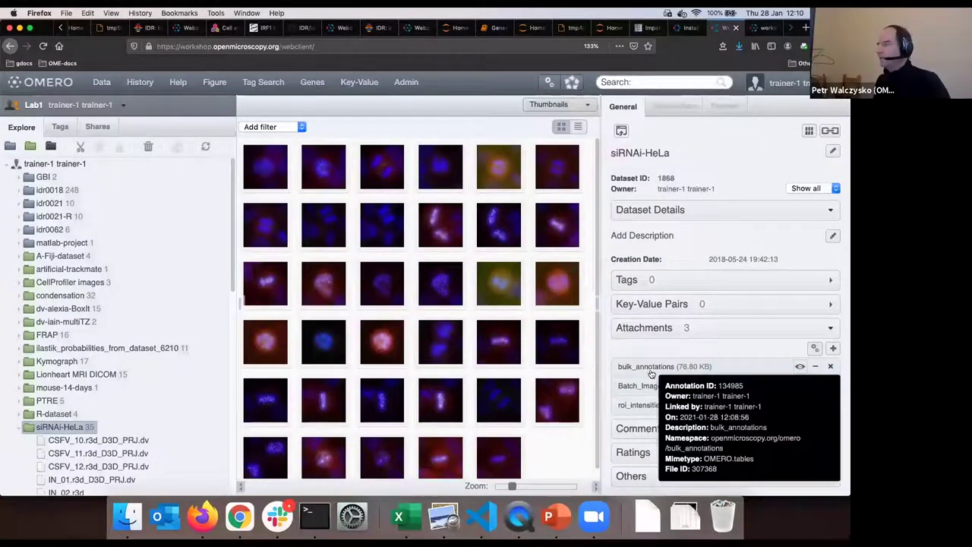
click(766, 28)
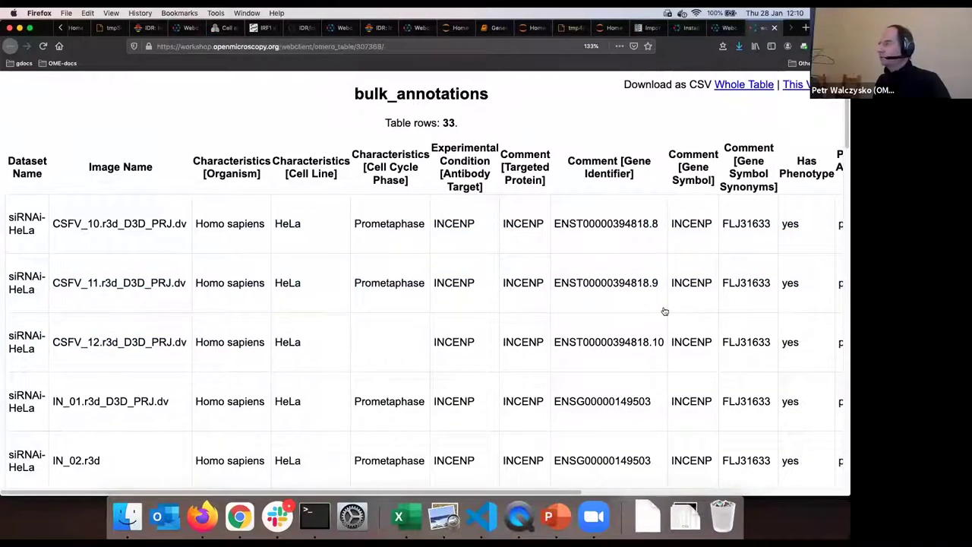
key(ctrl+shift+Tab)
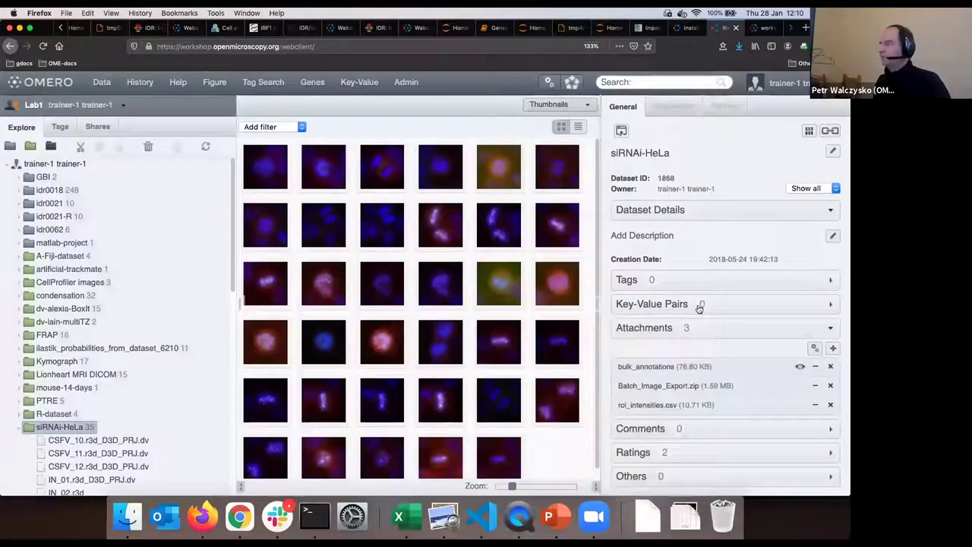
Step: Select image CSFV_10.r3d_D3D_PRJ.dv, then page through the IRF1 reference tabs to the OMERO guide
click(97, 443)
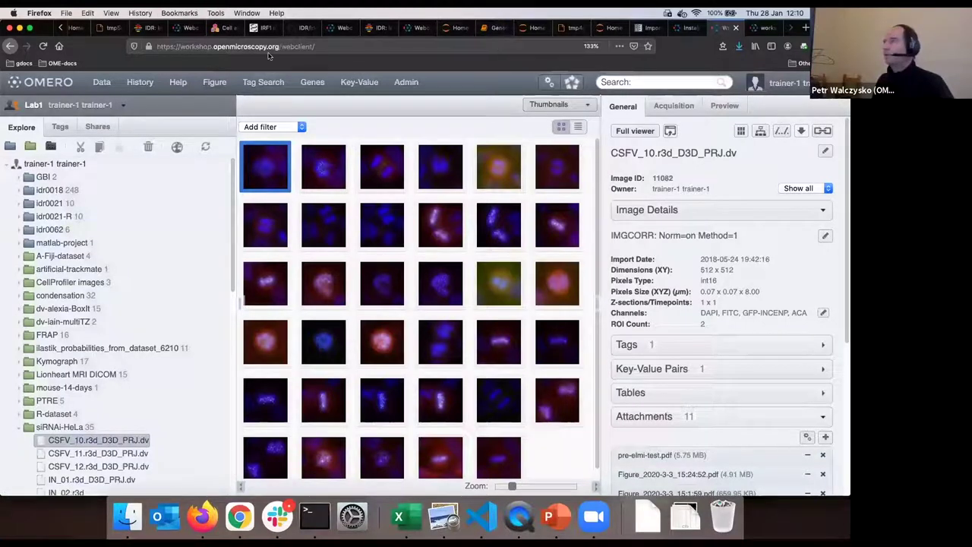
click(59, 28)
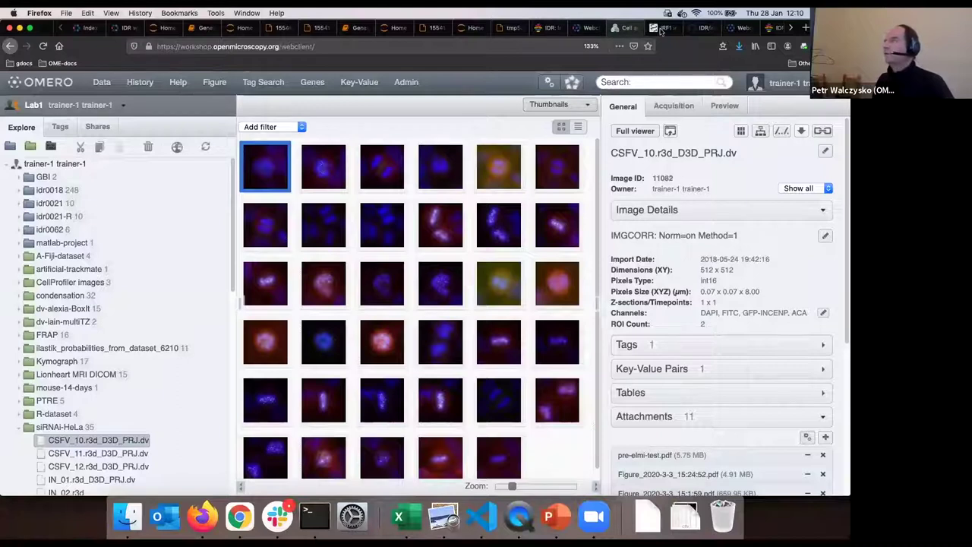
key(ctrl+Tab)
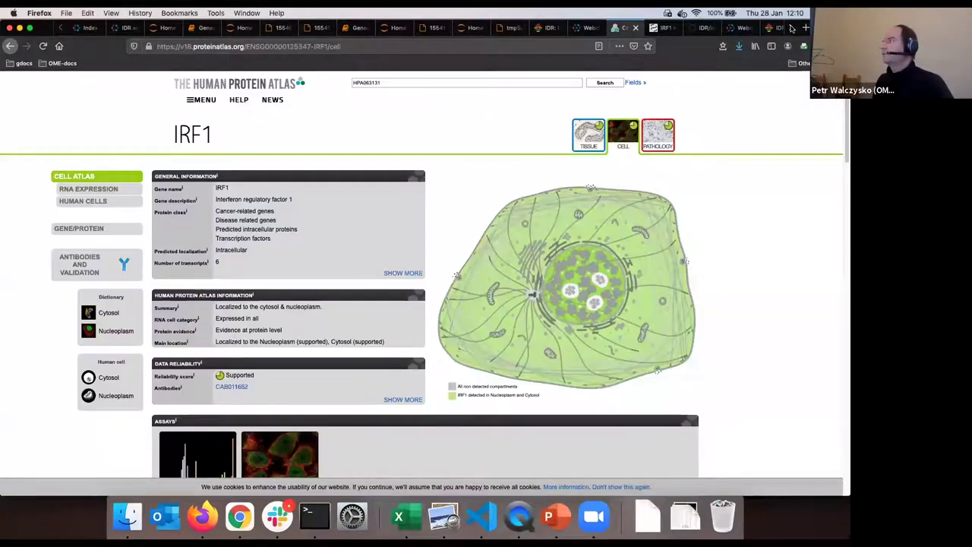
key(ctrl+Tab)
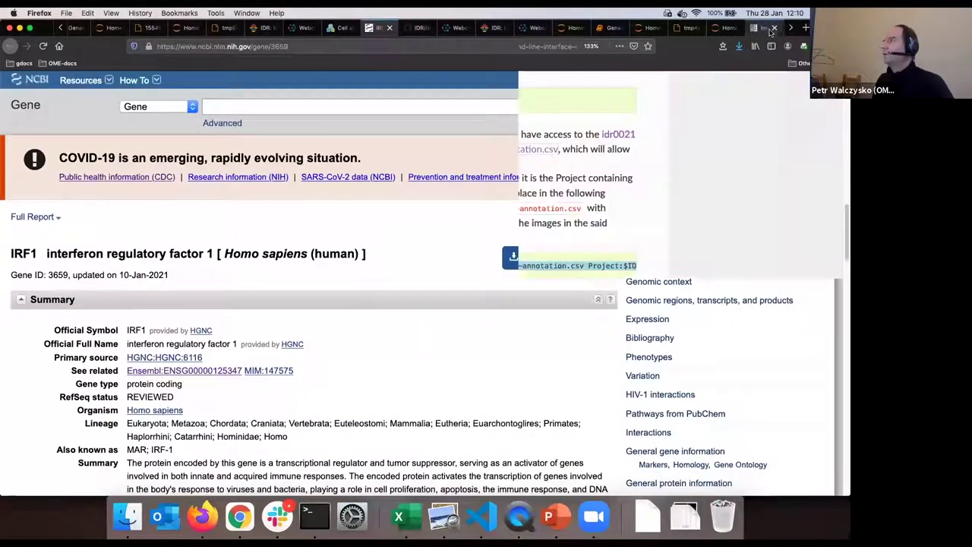
key(ctrl+Tab)
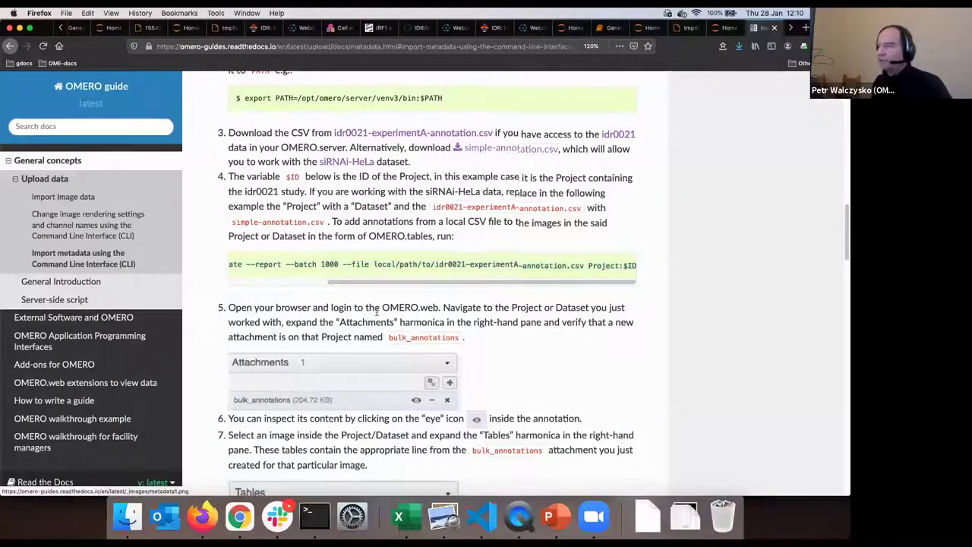
scroll(377, 312, down, 3)
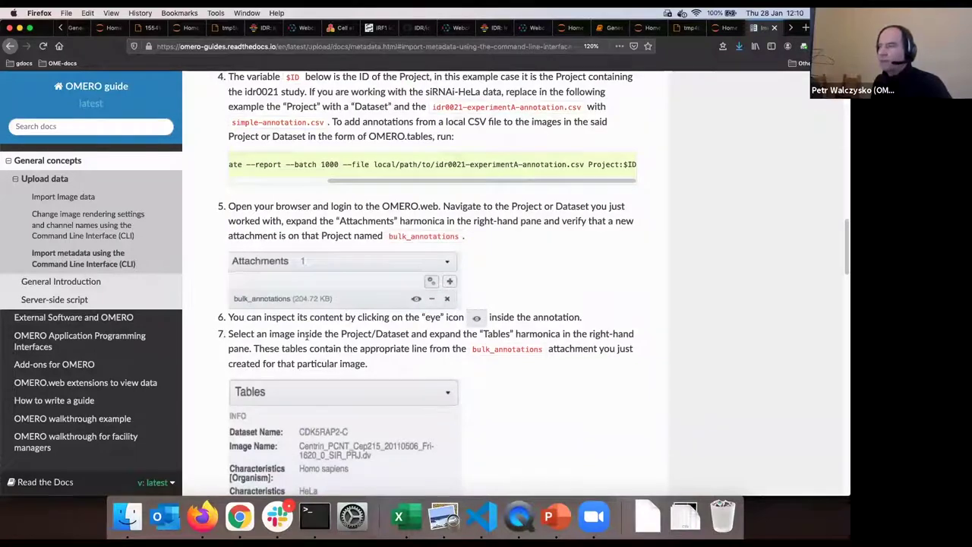
scroll(307, 339, down, 3)
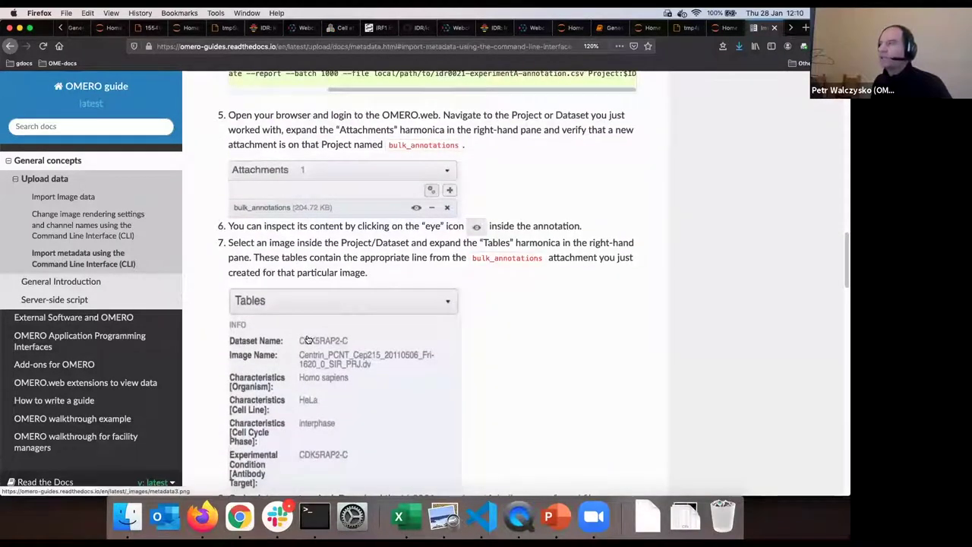
scroll(308, 340, down, 2)
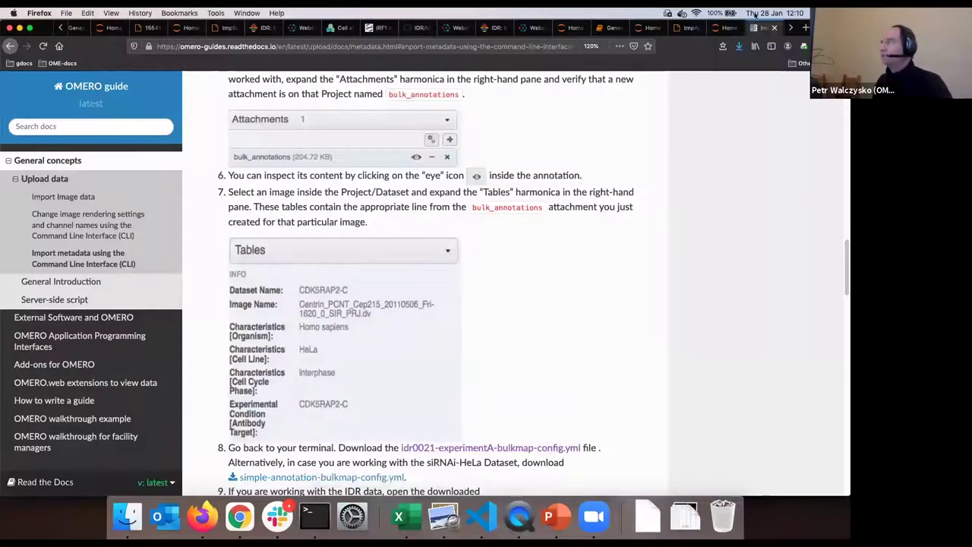
Step: Check scram_06.r3d's table row and key-value pairs, then return to the guide's bulkmap steps
click(791, 29)
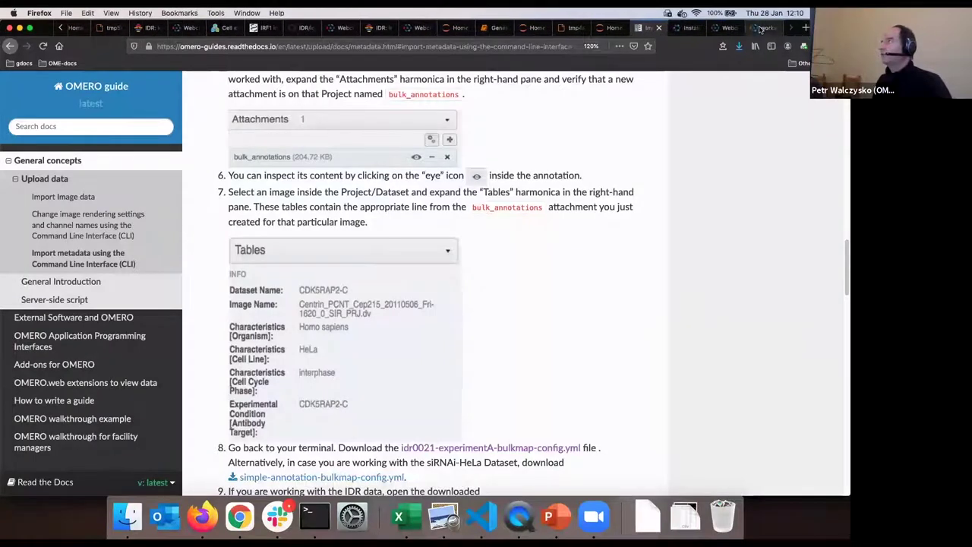
click(746, 28)
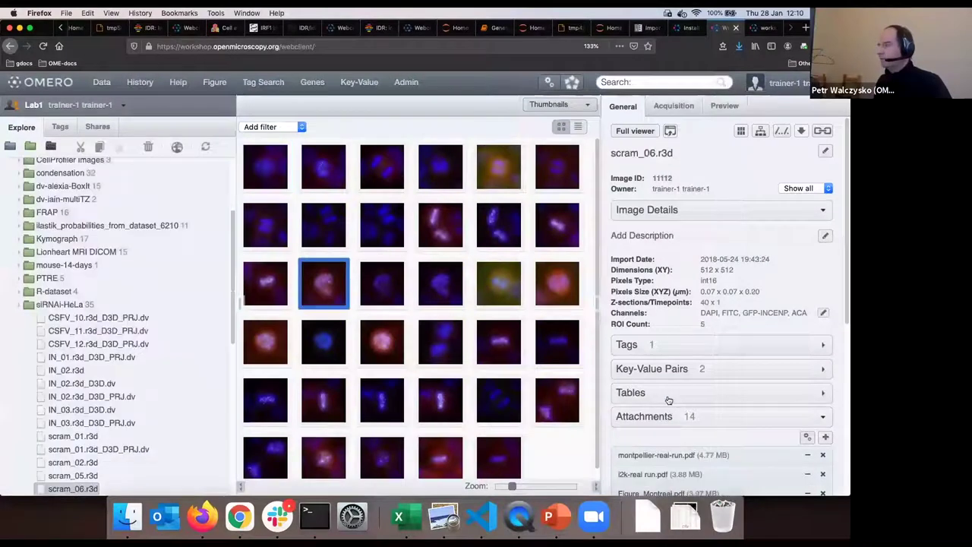
scroll(724, 401, down, 5)
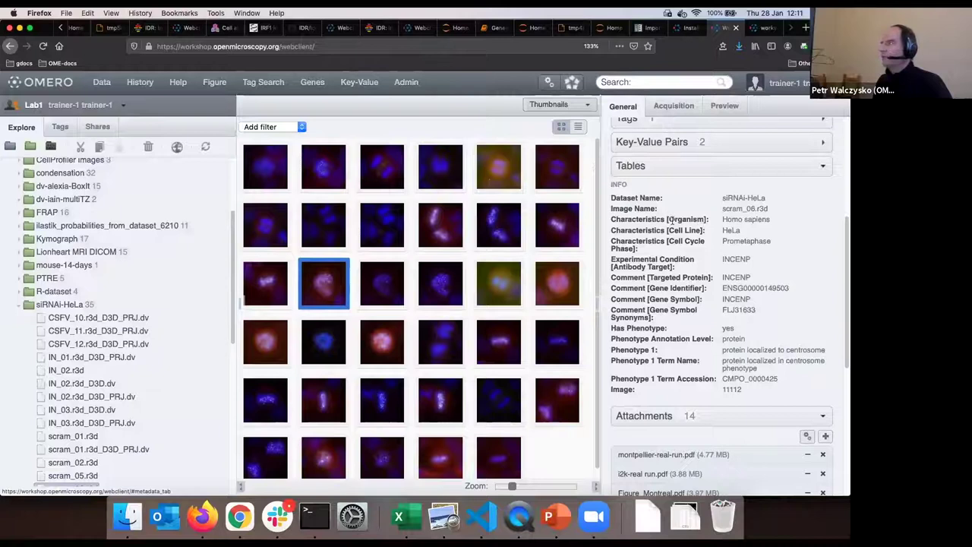
scroll(687, 274, up, 5)
click(675, 346)
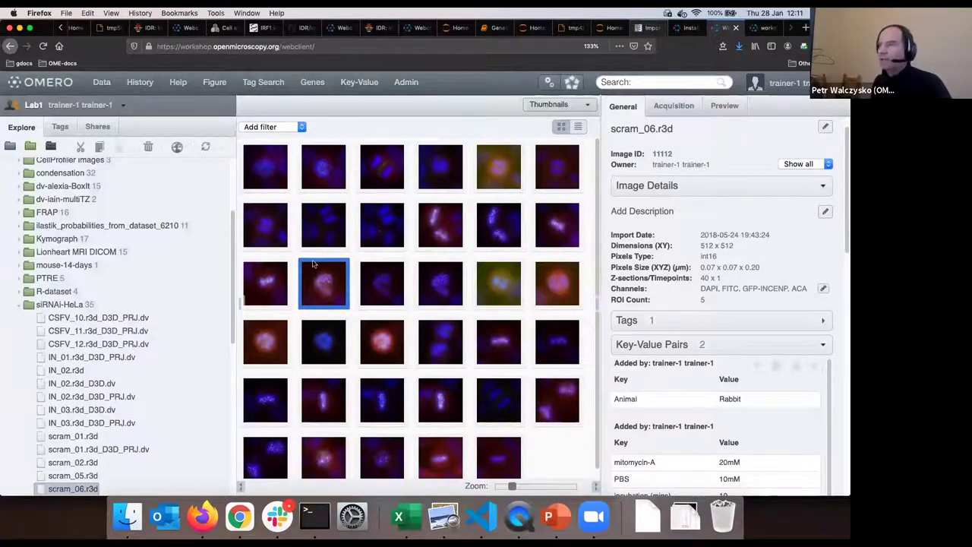
key(ctrl+shift+Tab)
key(ctrl+shift+Tab)
scroll(466, 244, down, 5)
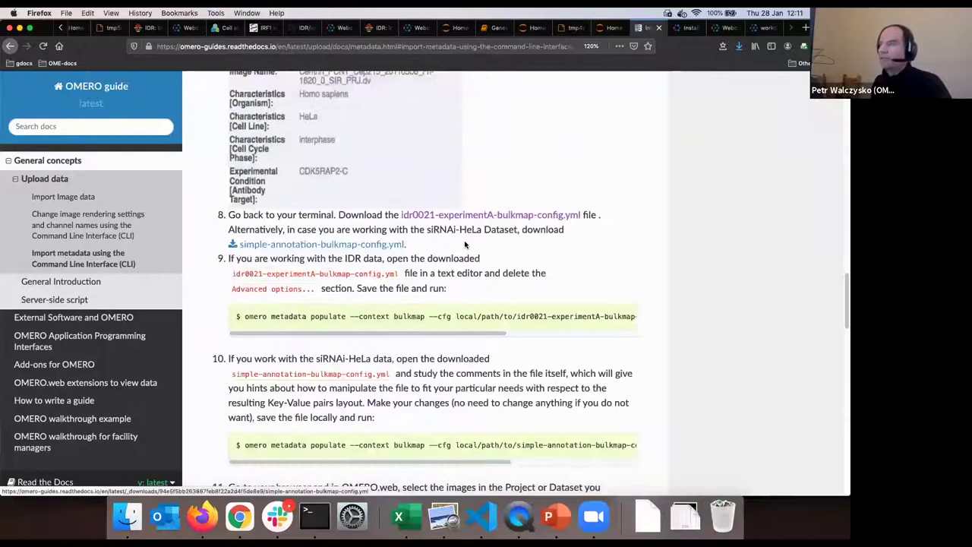
Step: Save simple-annotation-bulkmap-config.yml to disk
click(321, 244)
click(326, 175)
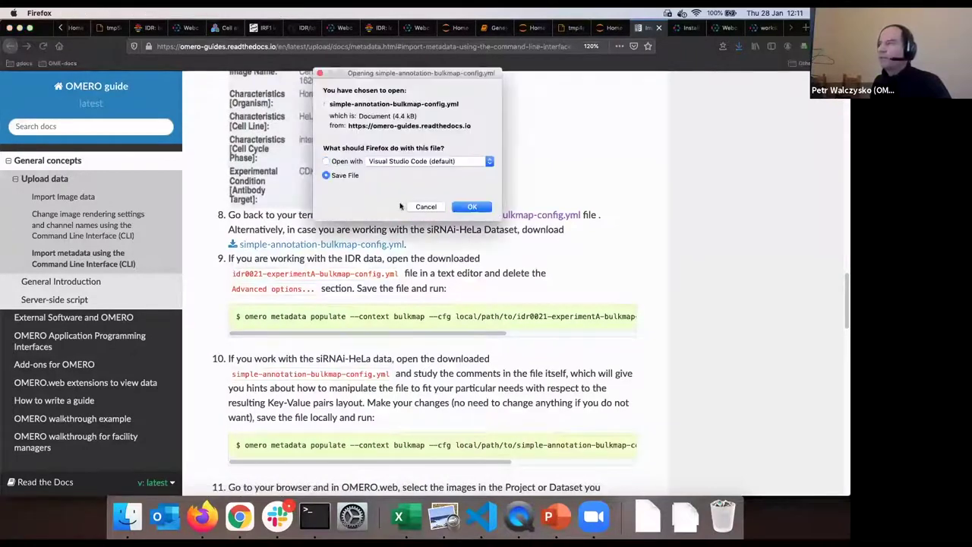
click(477, 208)
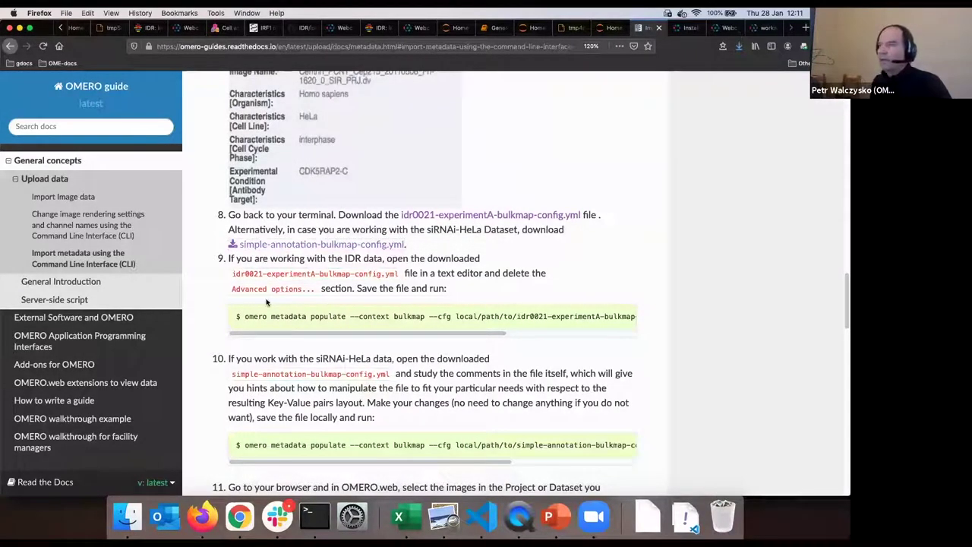
Step: Copy the step 9 bulkmap populate command from the guide
drag(243, 316, 686, 318)
key(super+c)
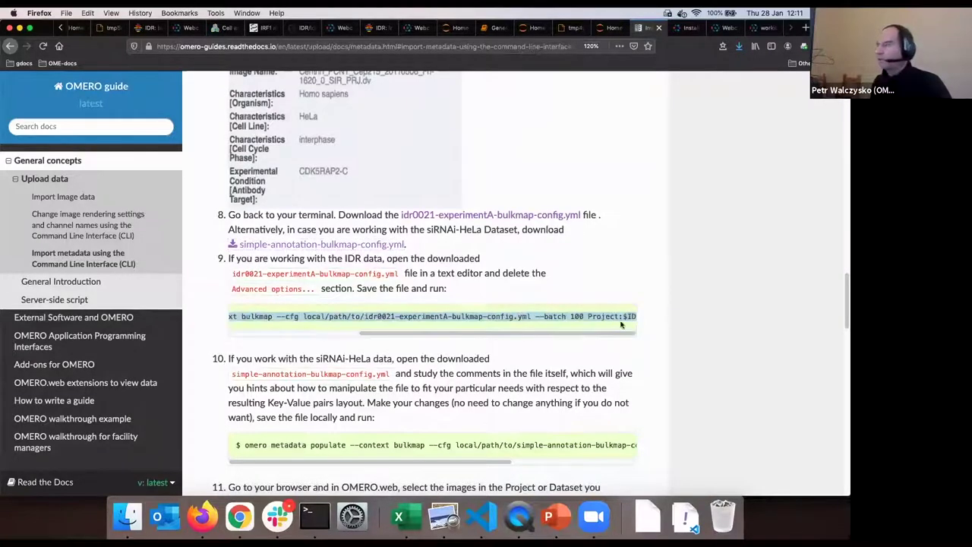
right_click(401, 316)
click(416, 322)
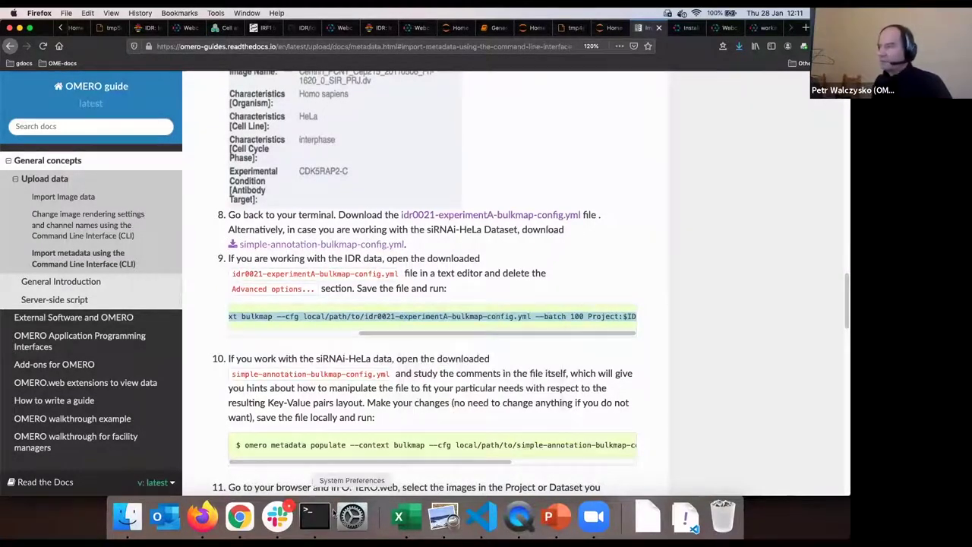
click(315, 517)
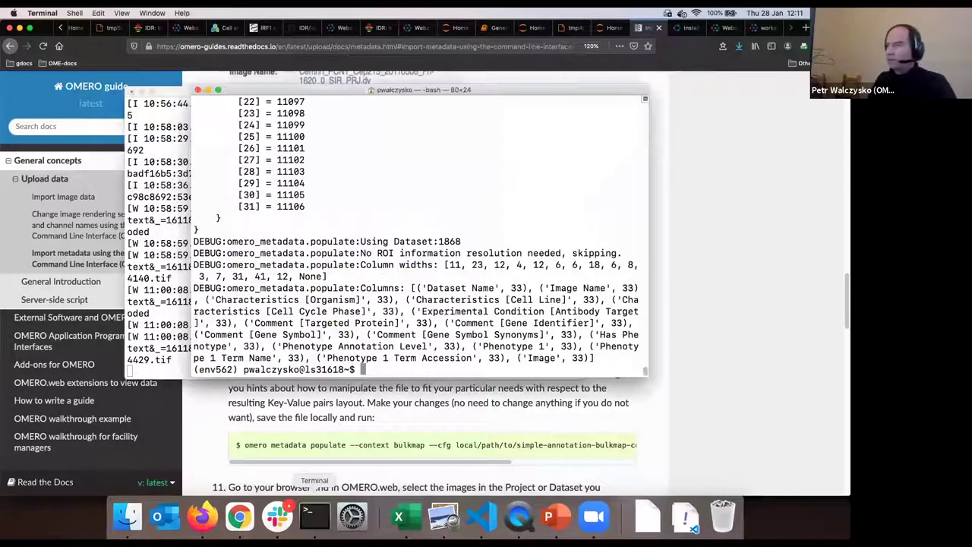
Step: Paste the copied bulkmap populate command, pointing out its --context bulkmap option
key(Return)
key(Return)
key(Return)
key(Return)
key(Return)
key(Return)
text(omero metadata populate --report --batch 1000 --file ~/Downloads/simple-annotation.csv Dataset:1868)
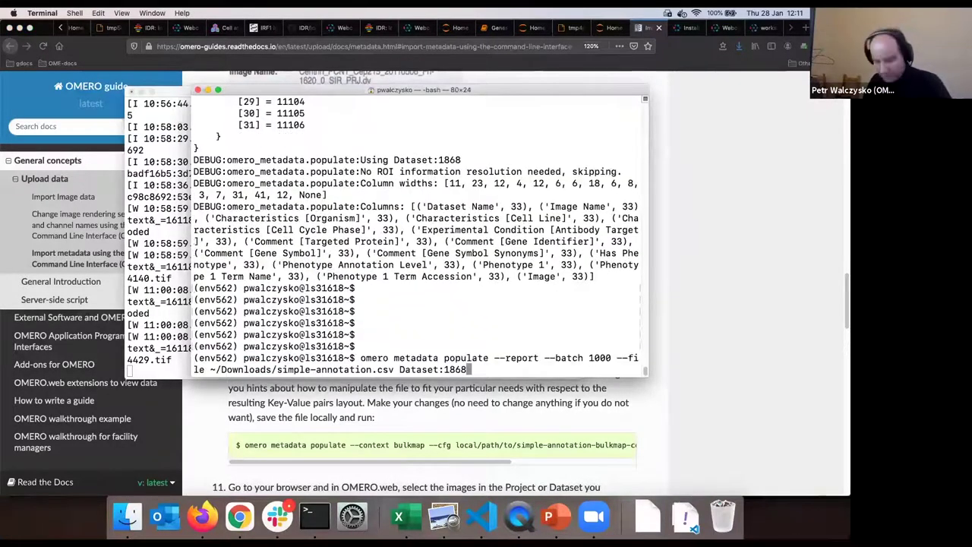
key(Return)
key(Return)
key(super+v)
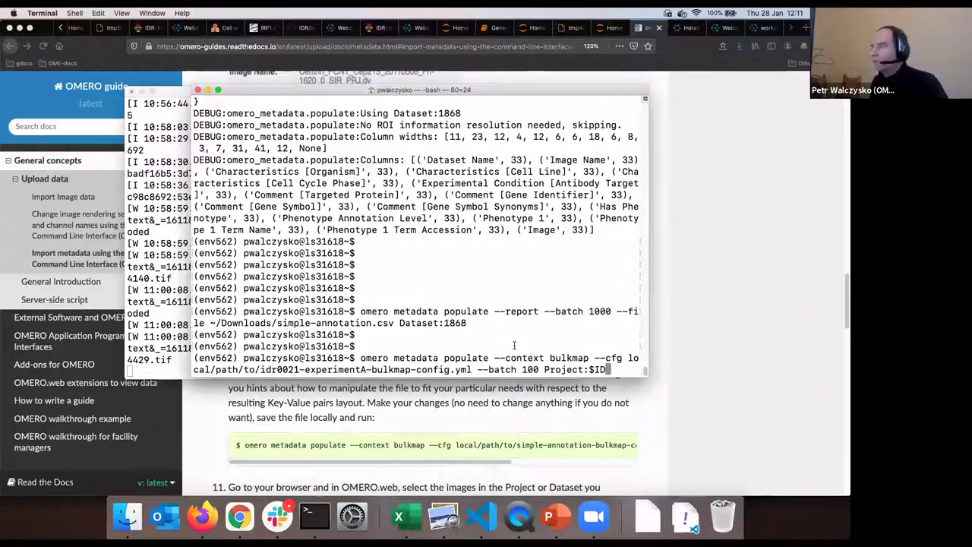
drag(494, 356, 594, 357)
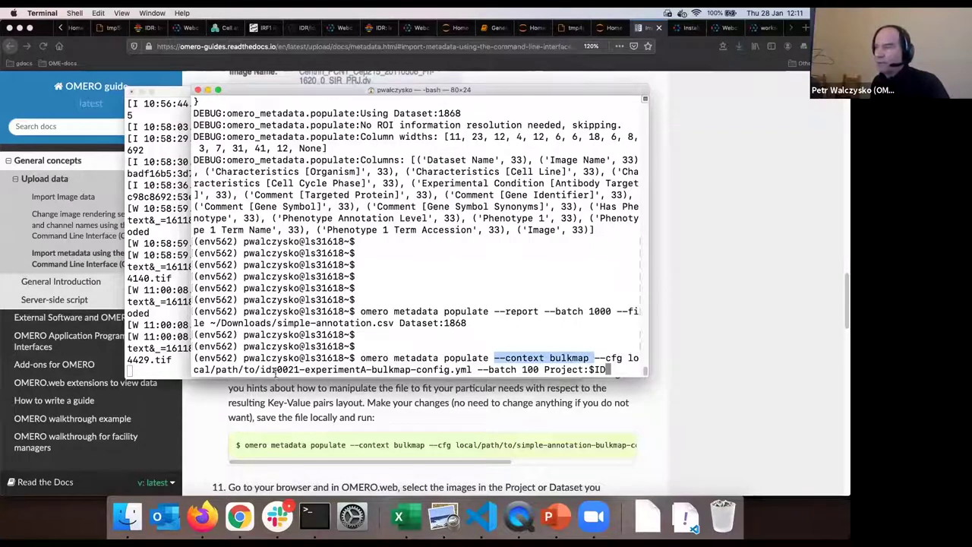
click(471, 368)
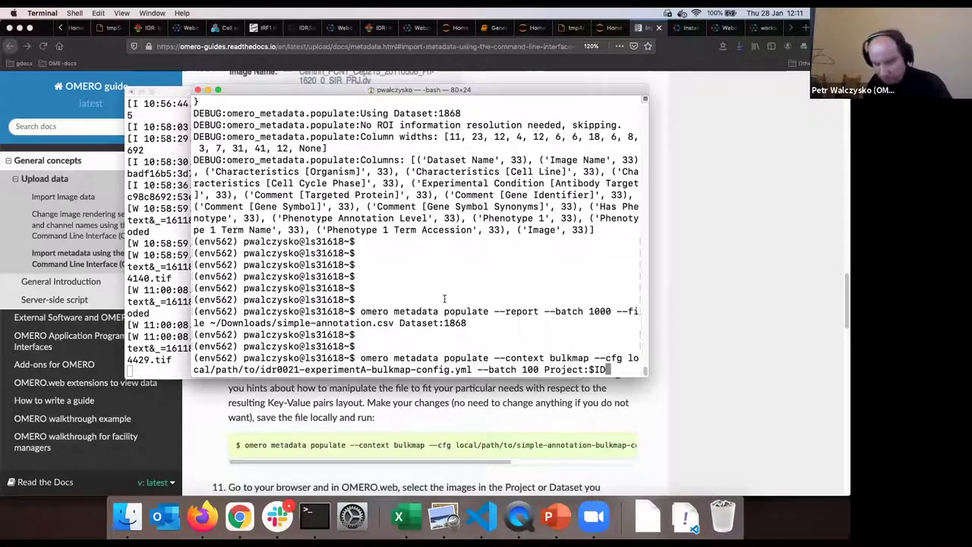
Step: Set the config path to ~/Downloads/simple-annotation-bulkmap-config.yml
key(Left)
key(Left)
key(Left)
key(Left)
key(Left)
key(Left)
key(Left)
key(Left)
key(Left)
key(Left)
key(Left)
key(Left)
key(Left)
key(Left)
key(Left)
key(Left)
key(Left)
key(Left)
key(Left)
key(Left)
key(Left)
key(Left)
key(Left)
key(Left)
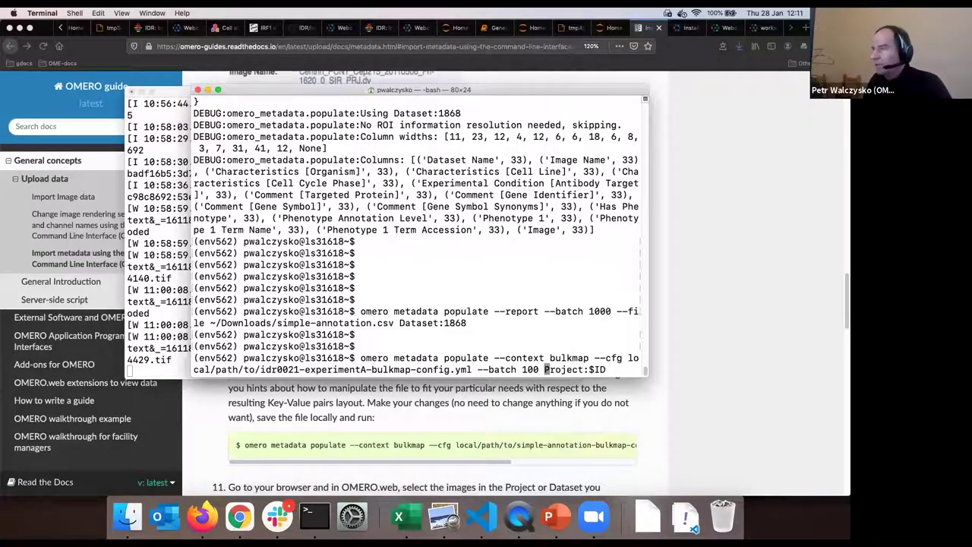
key(ctrl+w)
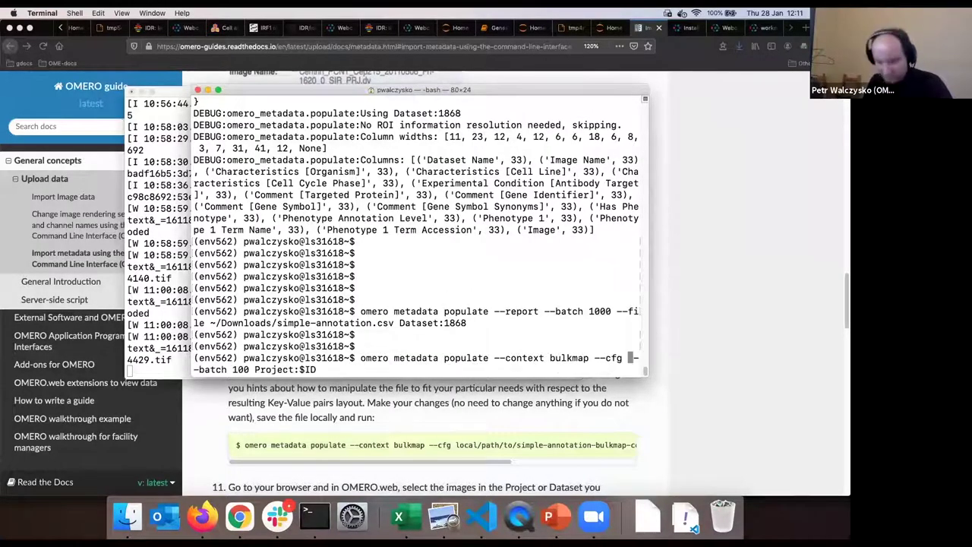
text(~/Do)
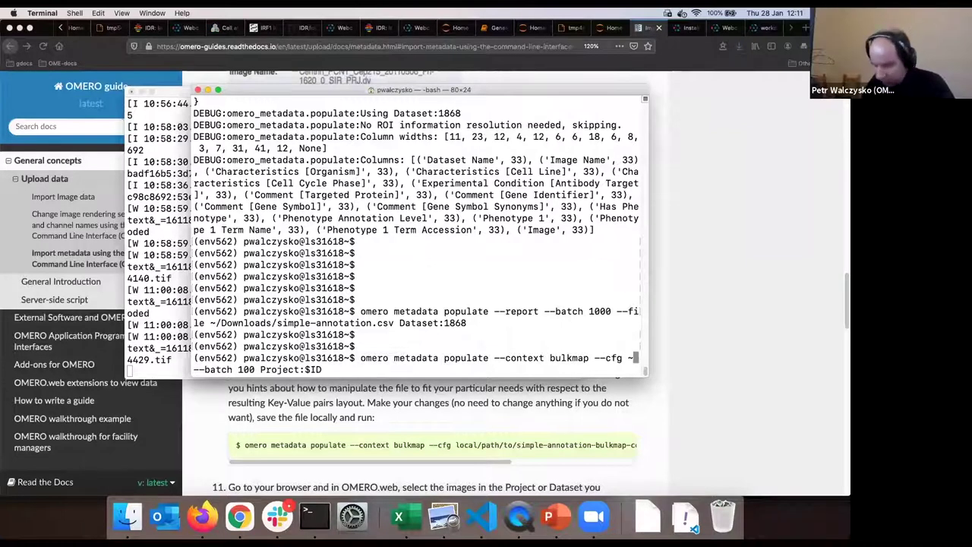
text(w)
key(Tab)
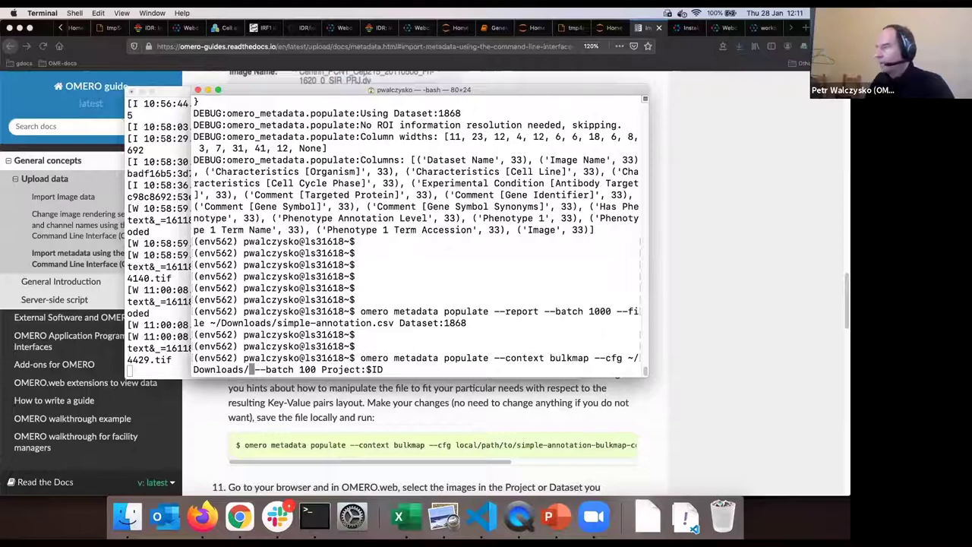
text(si)
key(Tab)
key(Tab)
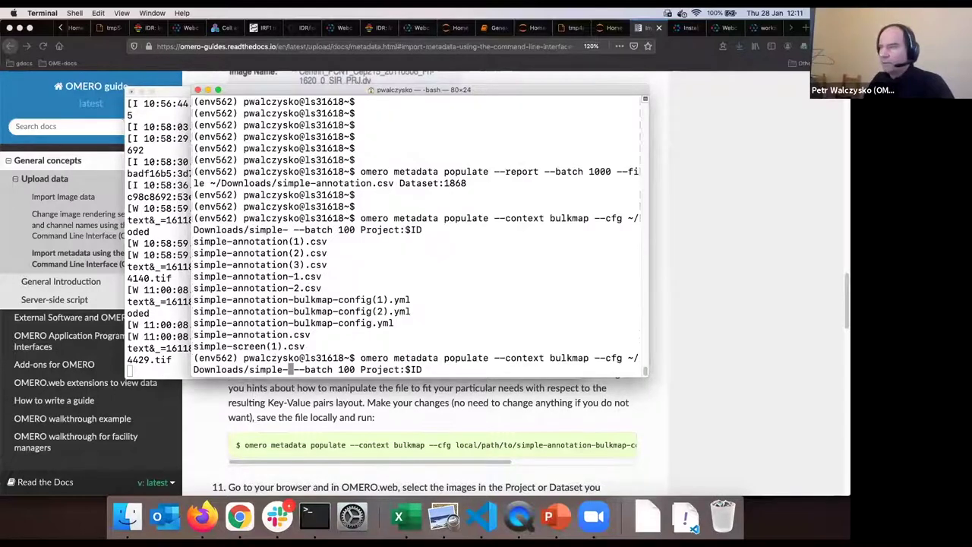
key(Tab)
text(a)
key(Tab)
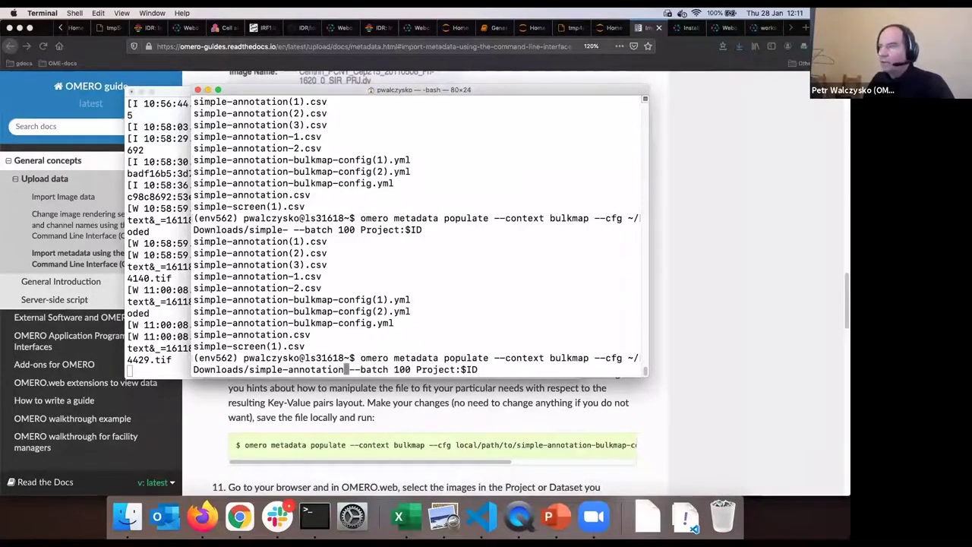
text(-b)
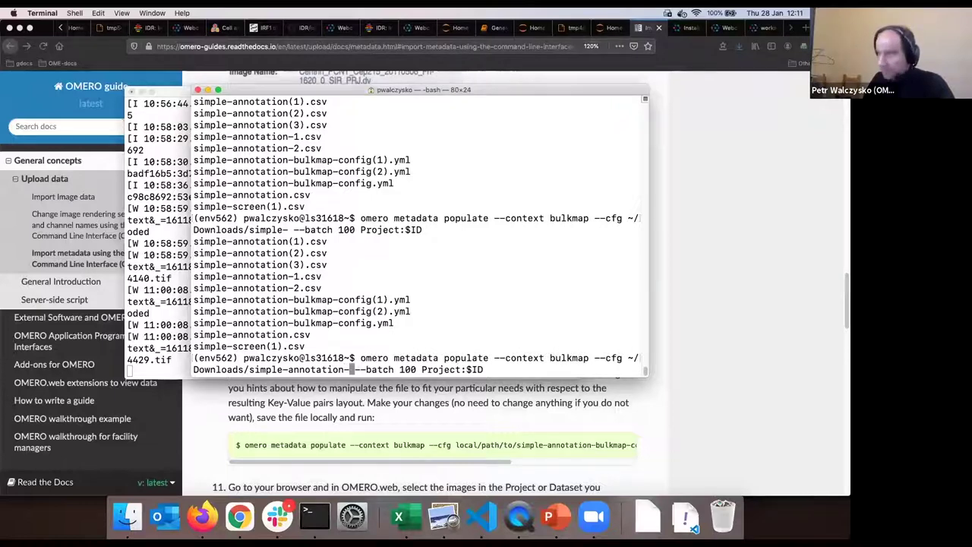
key(Tab)
text(.)
key(Tab)
key(Right)
key(Right)
key(Right)
key(Right)
key(Right)
key(Right)
key(Right)
key(Right)
key(Right)
key(Right)
key(Right)
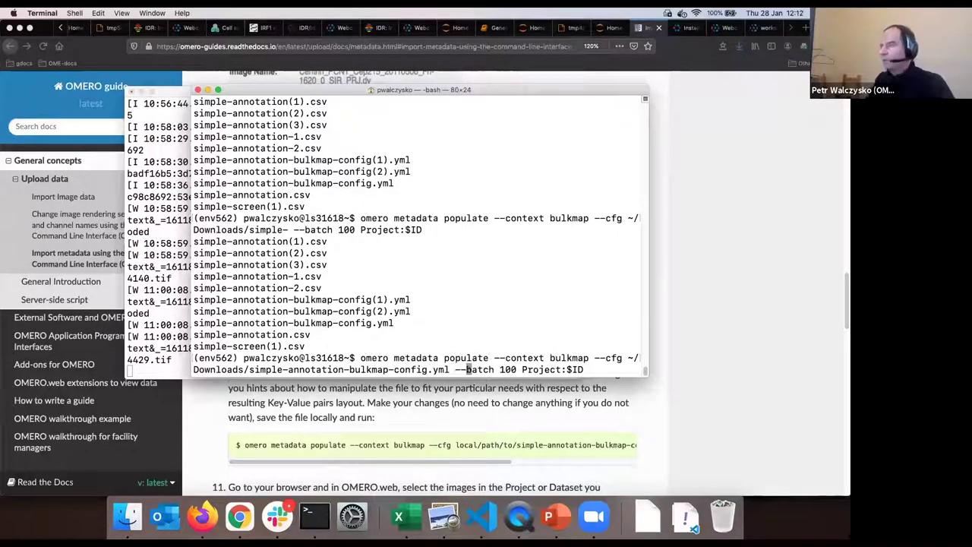
Step: Replace the Project:$ID target with Dataset:1868 and run the command
scroll(413, 250, up, 5)
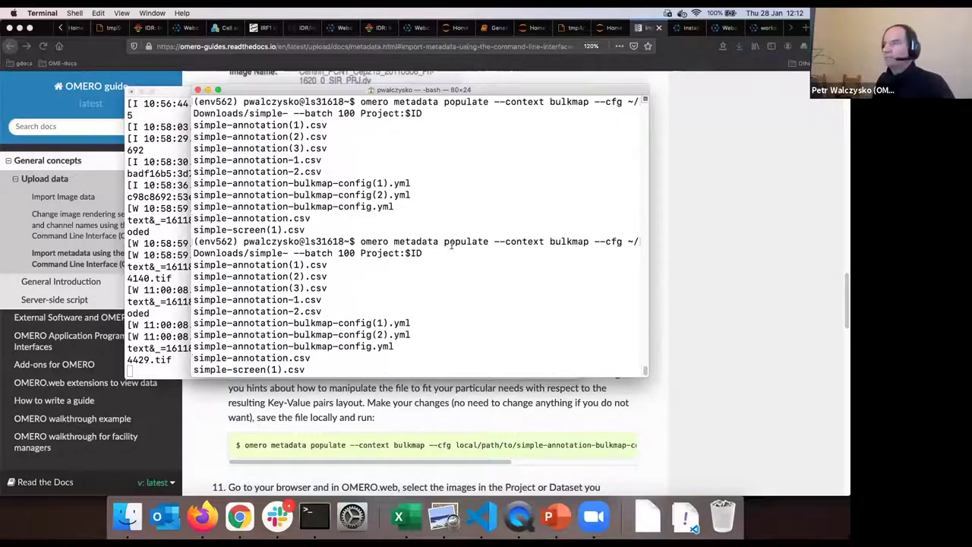
drag(398, 206, 466, 206)
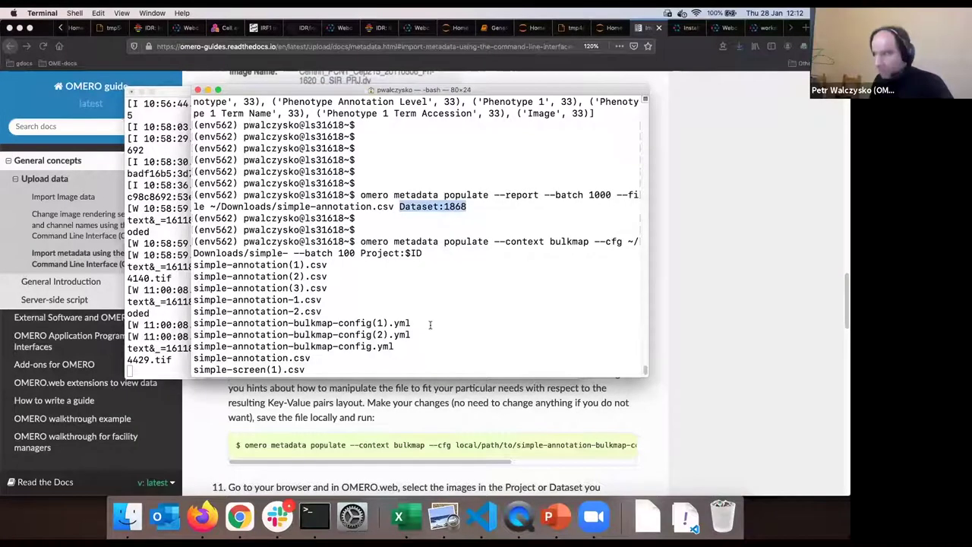
scroll(455, 342, down, 5)
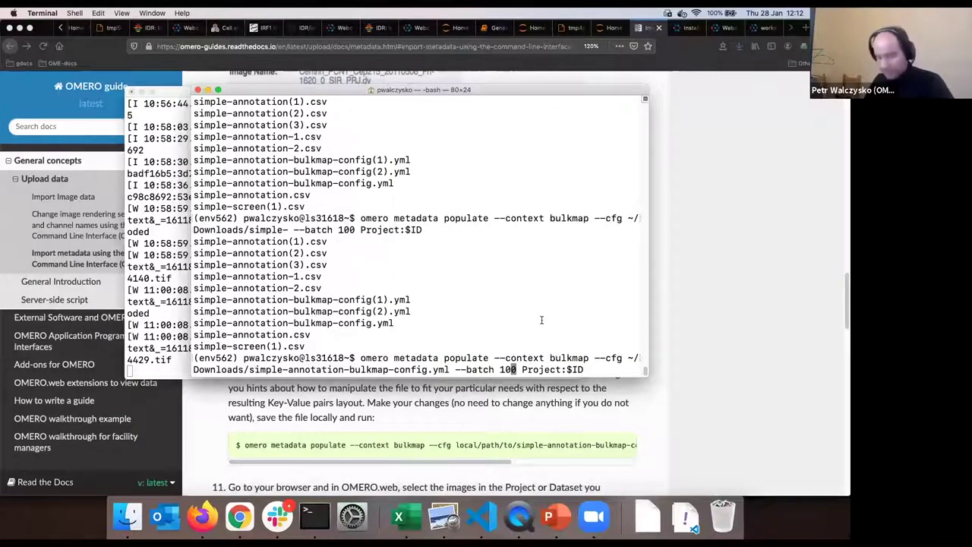
key(ctrl+e)
key(BackSpace)
key(BackSpace)
key(BackSpace)
key(BackSpace)
key(BackSpace)
key(BackSpace)
key(BackSpace)
key(BackSpace)
key(BackSpace)
key(BackSpace)
key(BackSpace)
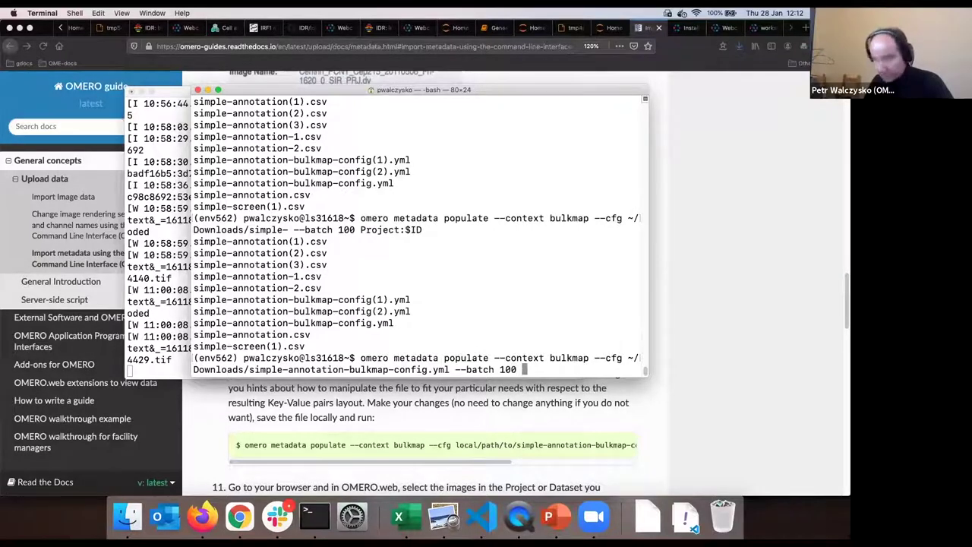
text(Dataset:1868)
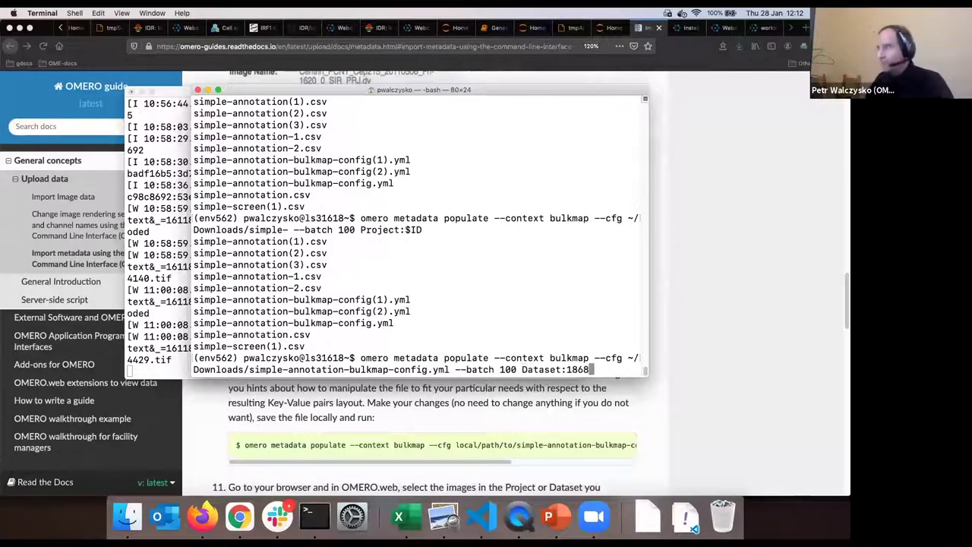
key(Return)
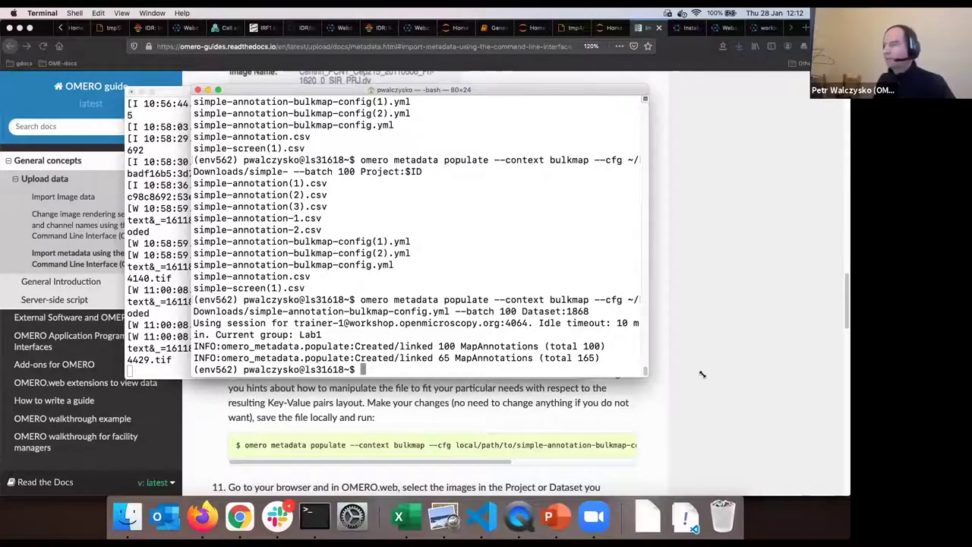
Step: Highlight the results: 100 plus 65 MapAnnotations, 165 in total
drag(439, 345, 570, 351)
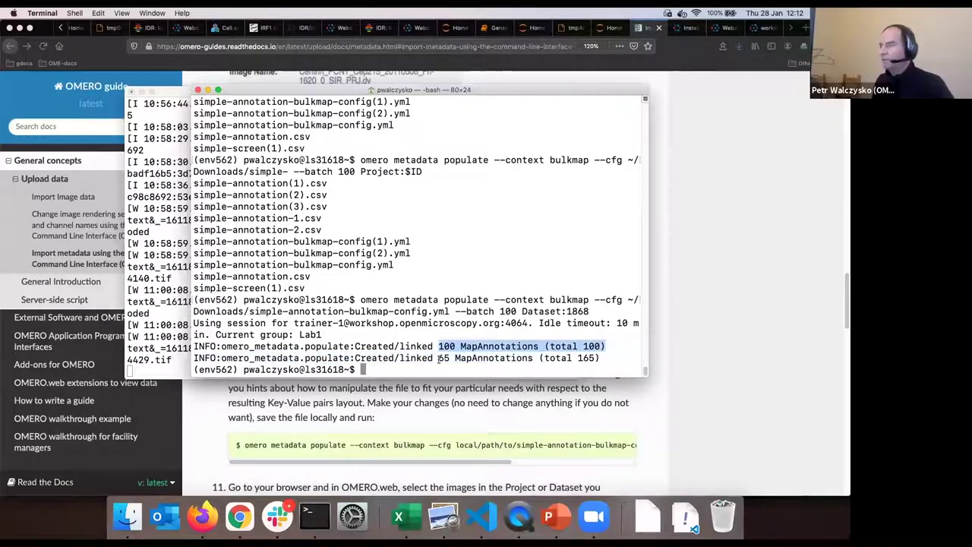
drag(438, 358, 600, 358)
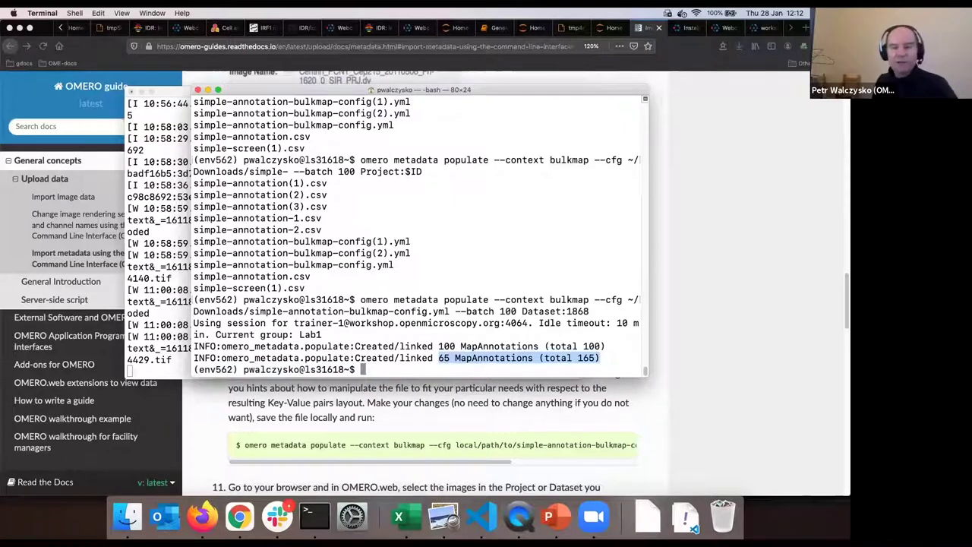
click(369, 341)
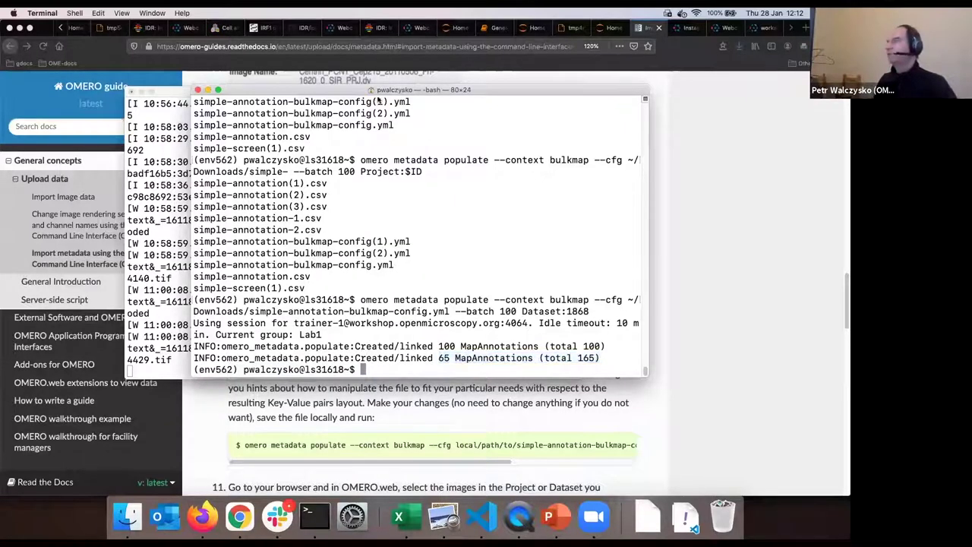
Step: Select IN_02.r3d_D3D_PRJ.dv and scroll through its 6 key-value pairs: gene, cell line, phenotype, bulk_annotations
click(726, 28)
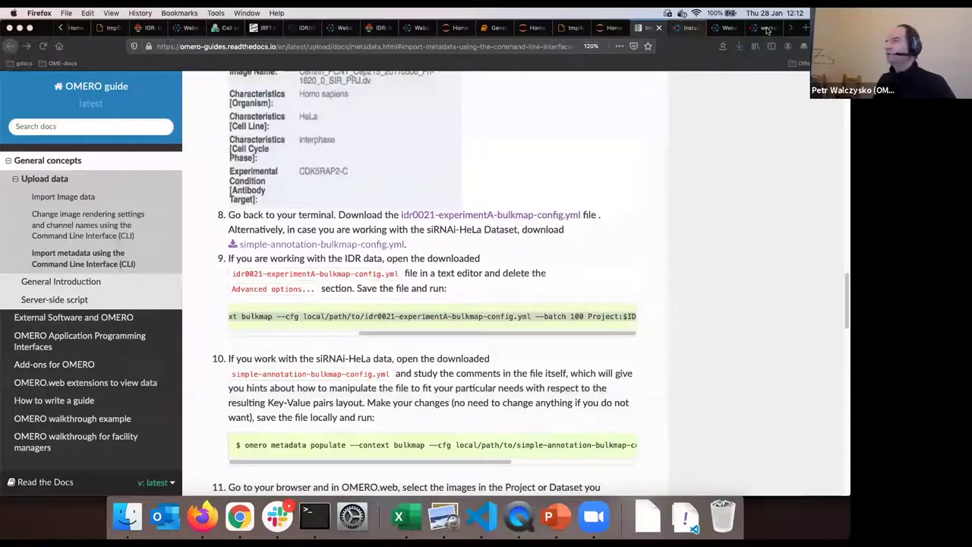
key(ctrl+Tab)
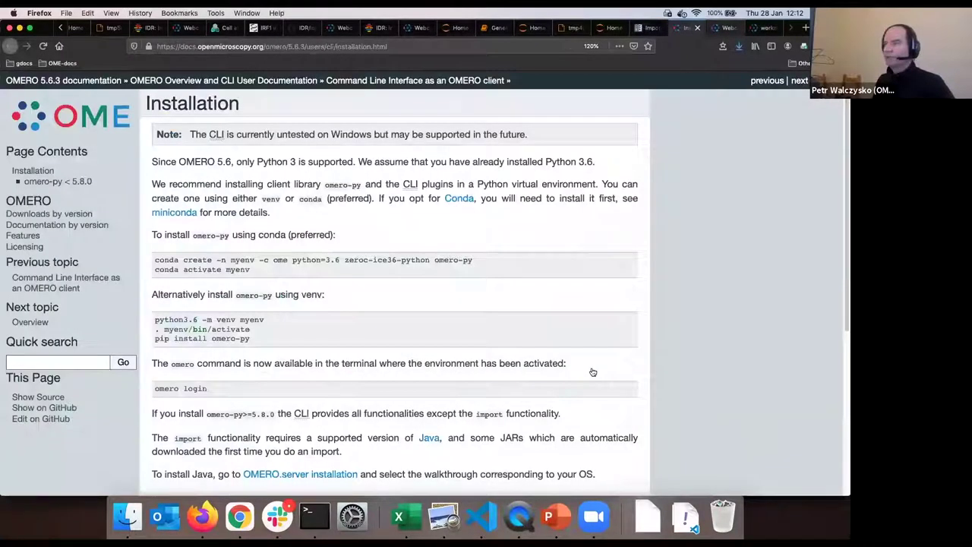
key(ctrl+Tab)
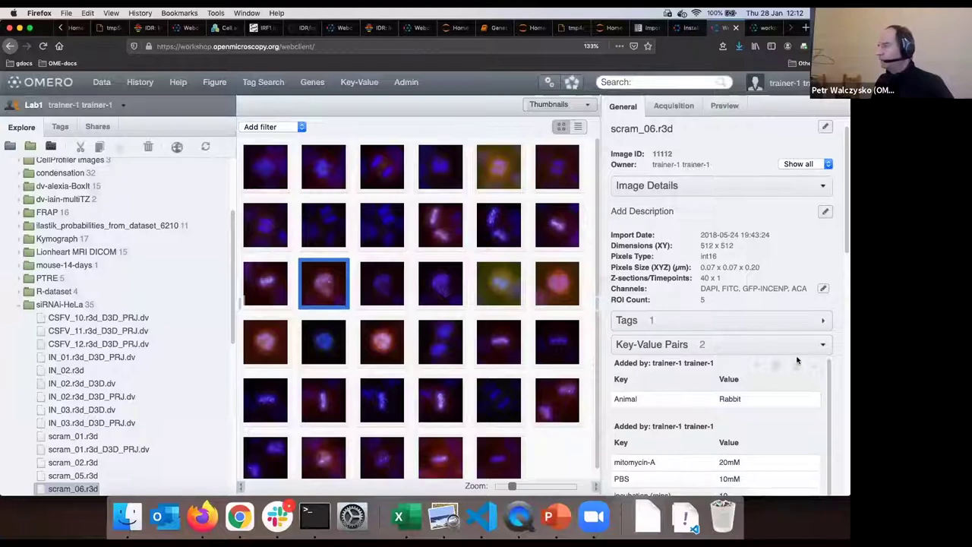
key(Up)
key(Left)
scroll(664, 357, up, 1)
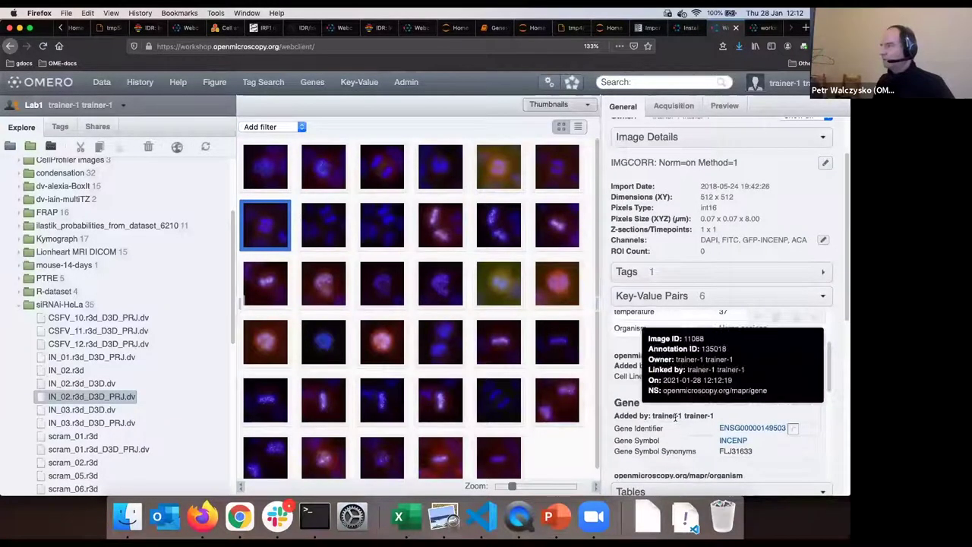
scroll(676, 415, down, 1)
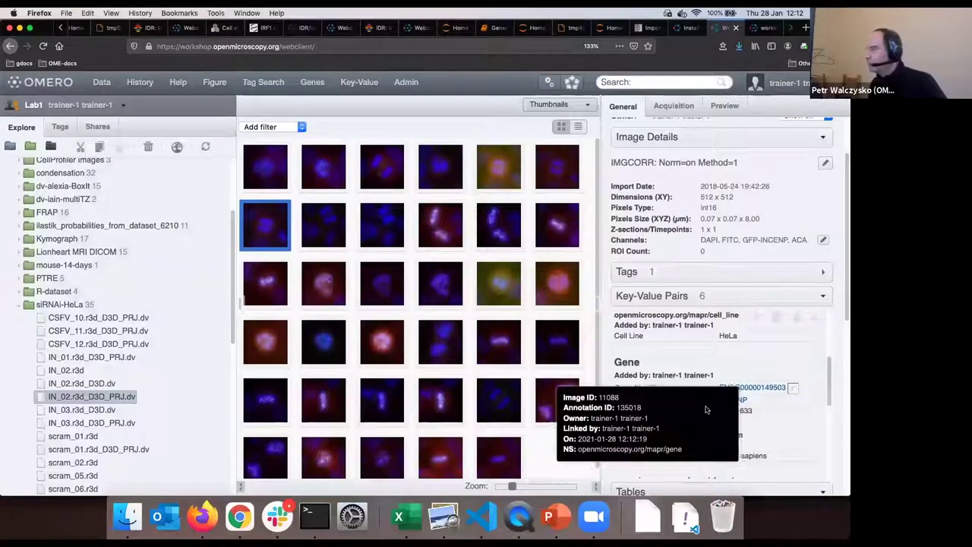
scroll(705, 410, down, 5)
scroll(705, 408, down, 3)
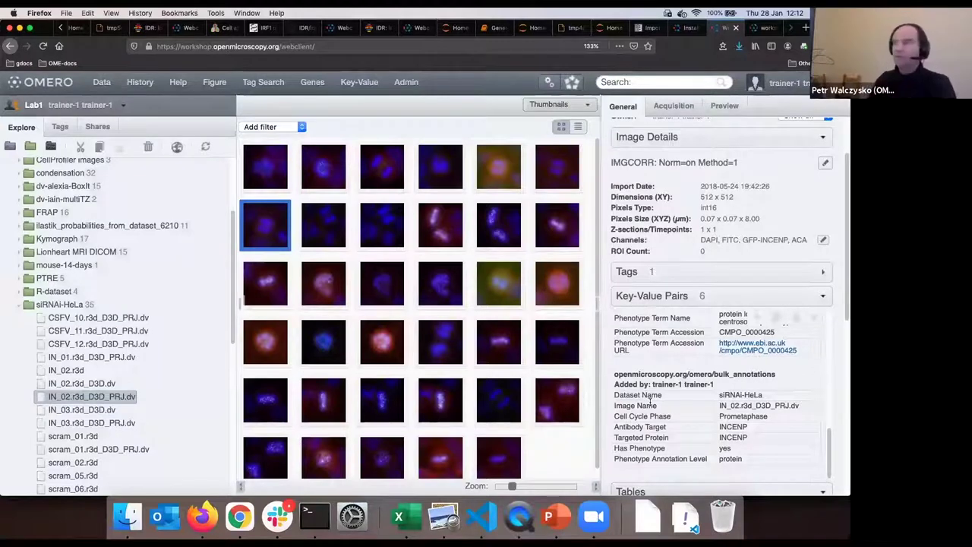
Step: Open the import_scripts Populate Metadata script form with Data Type set to Project
click(549, 82)
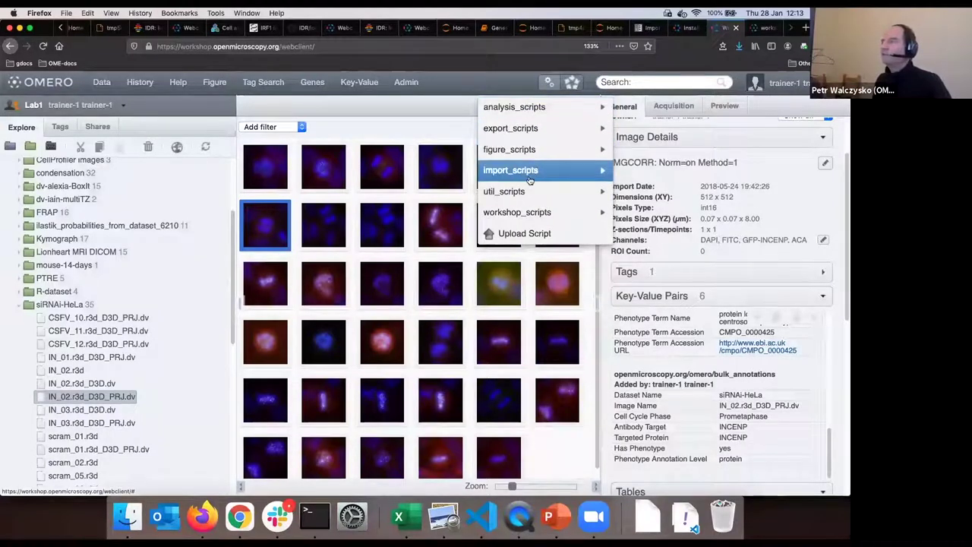
click(532, 172)
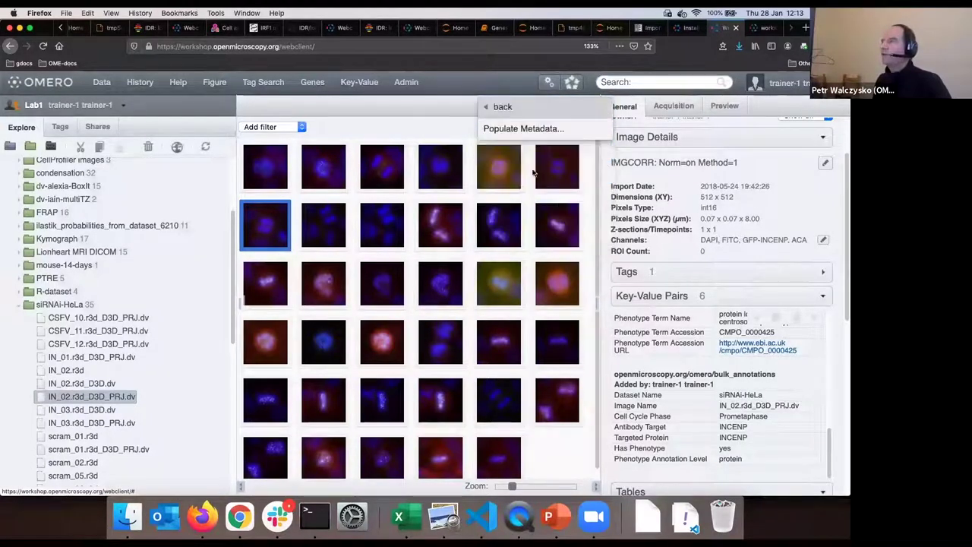
click(526, 129)
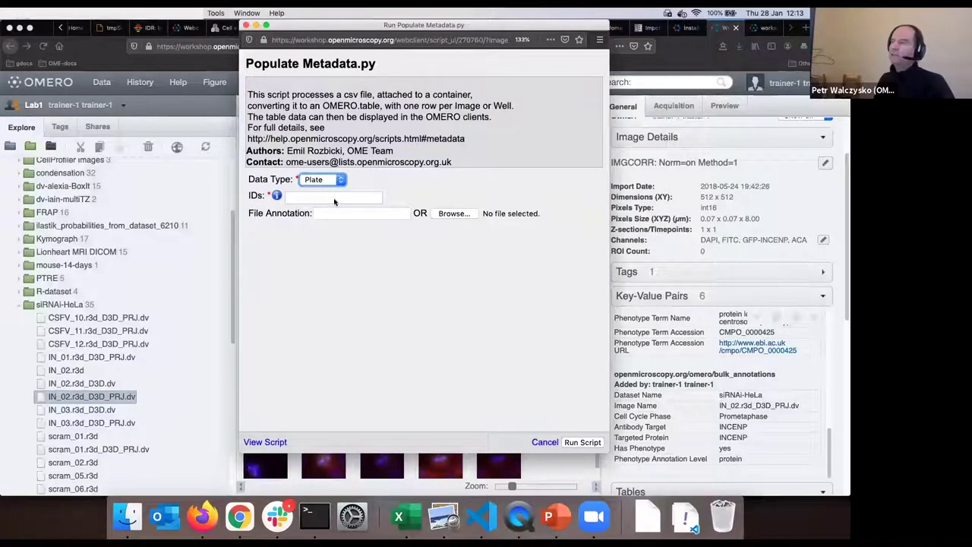
key(p)
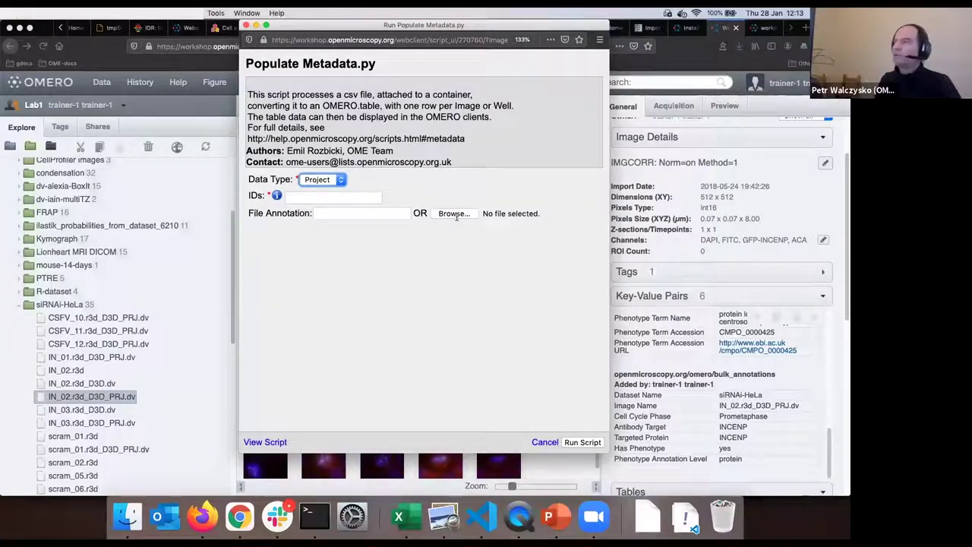
Step: Collapse the image's Key-Value Pairs to show its Tables row: Homo sapiens, HeLa, Prometaphase
click(642, 389)
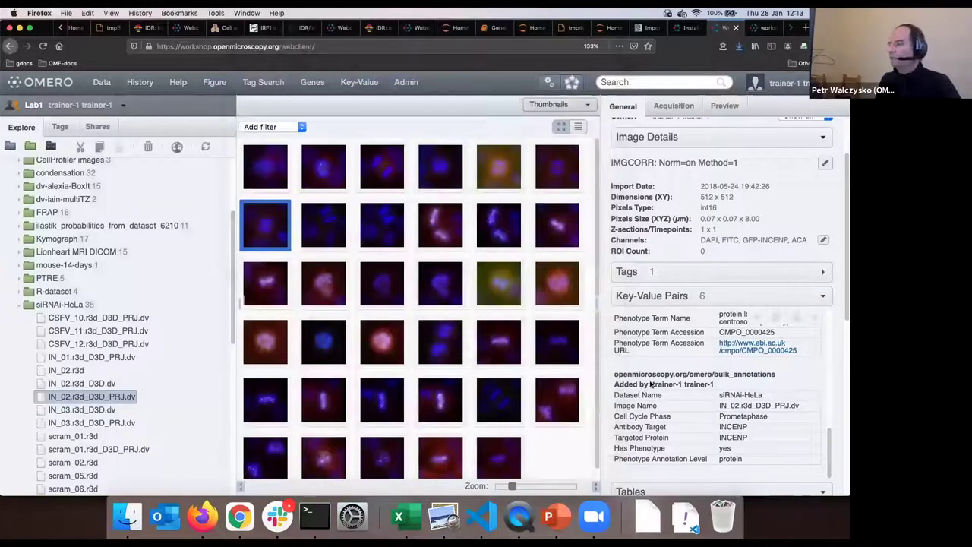
scroll(651, 318, down, 3)
scroll(651, 275, down, 2)
scroll(677, 243, up, 4)
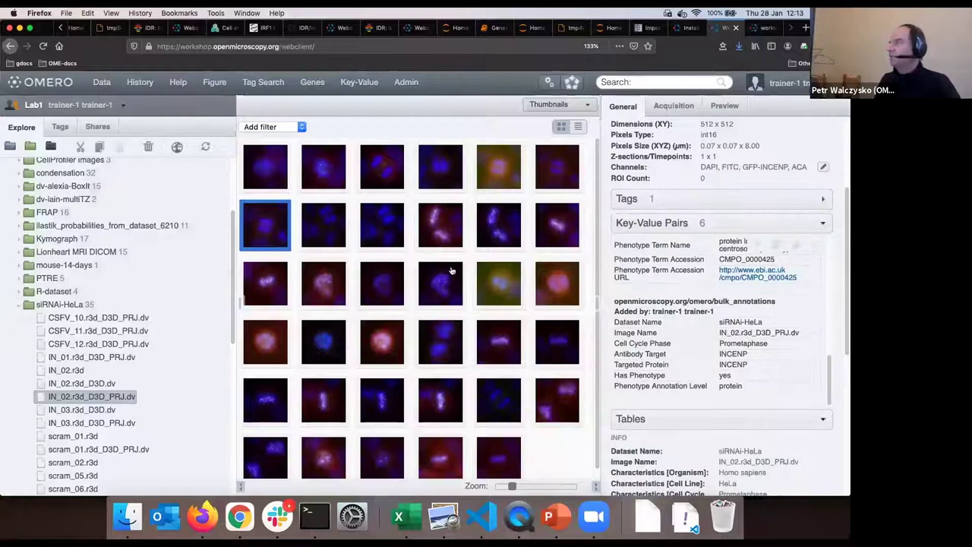
click(651, 222)
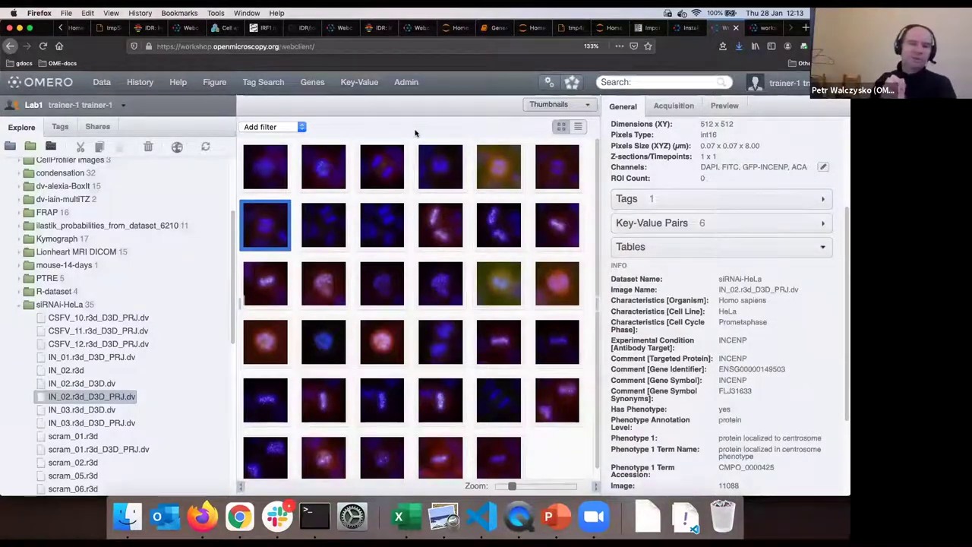